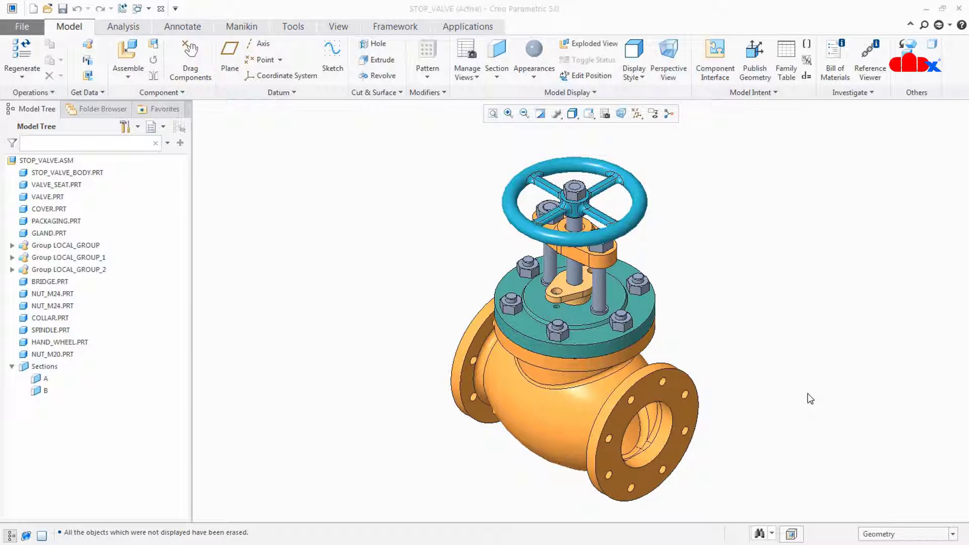
- Open the valve body part from the assembly in its own window and enlarge the window to full screen
left_click(600, 398)
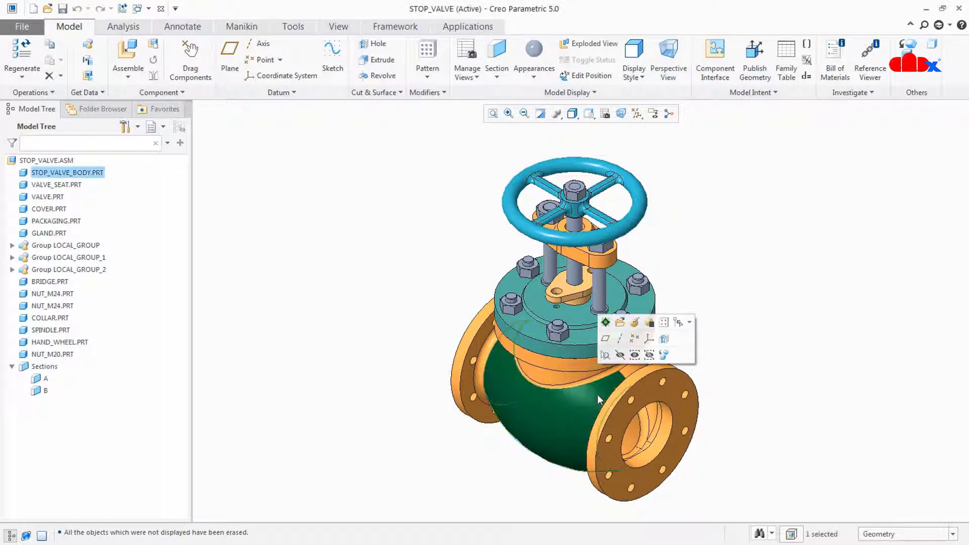
left_click(620, 322)
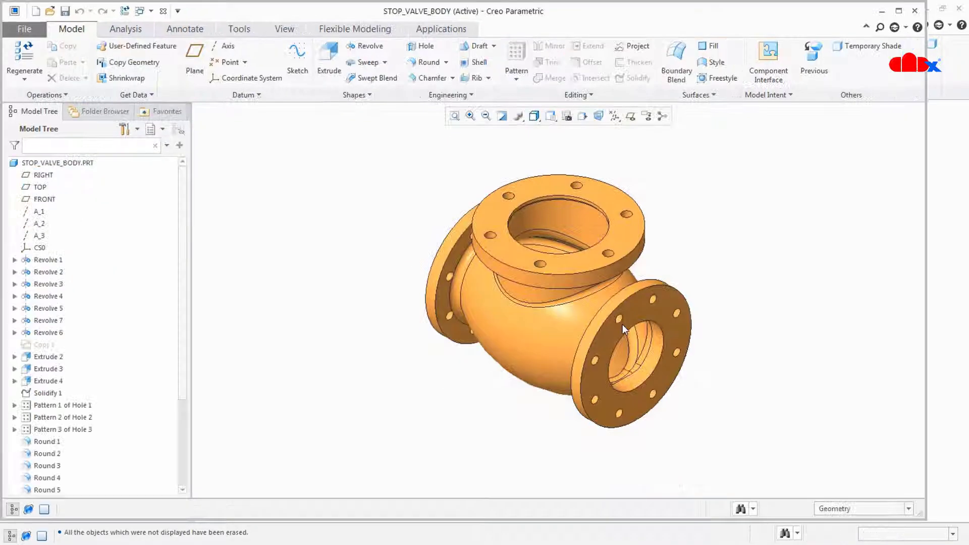
left_click(899, 11)
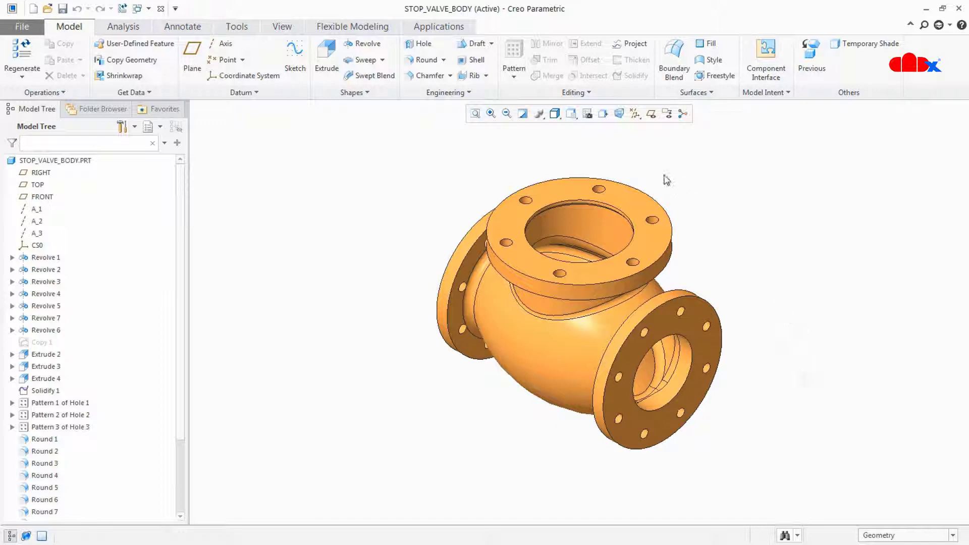
- Examine the valve body's existing cross sections A, B and C in turn, and restore the No Cross Section state
left_click(592, 117)
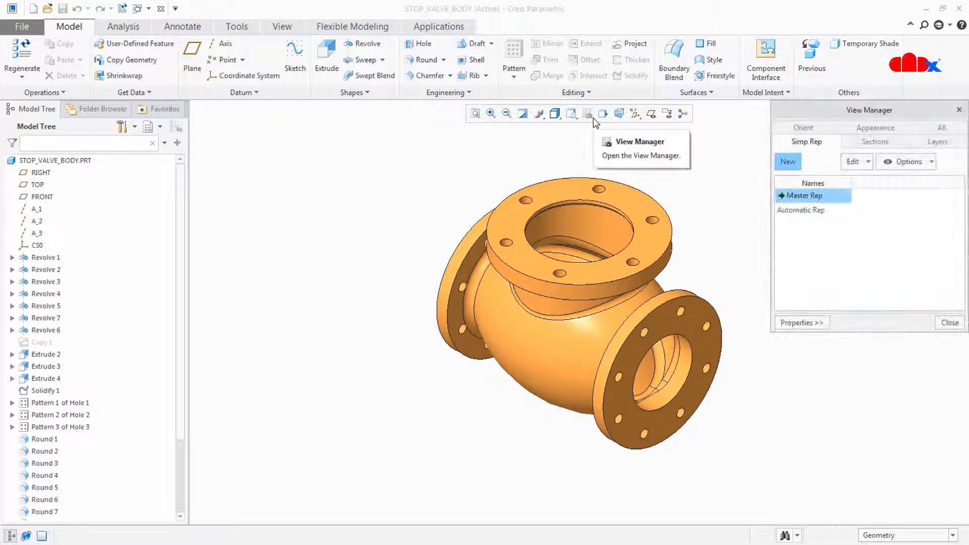
left_click(856, 145)
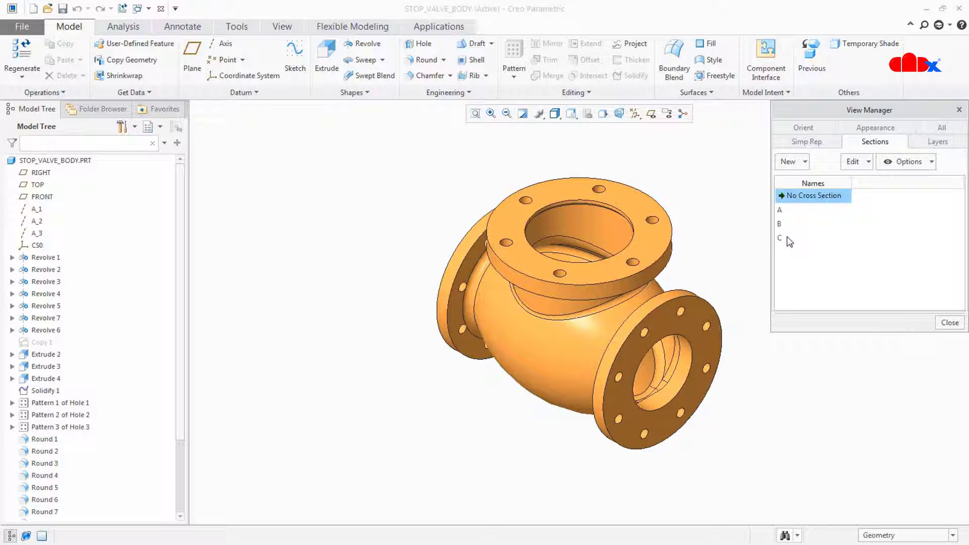
left_click(782, 210)
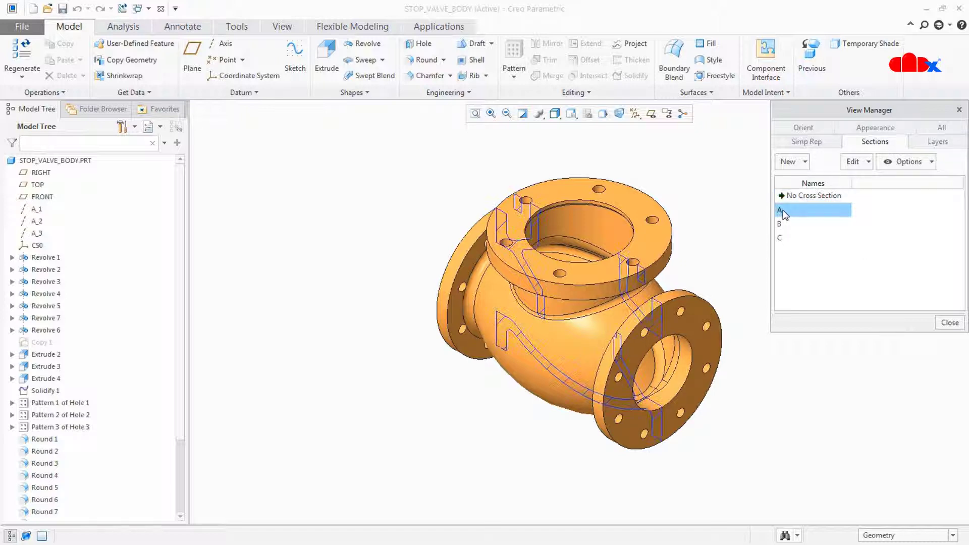
double_click(784, 212)
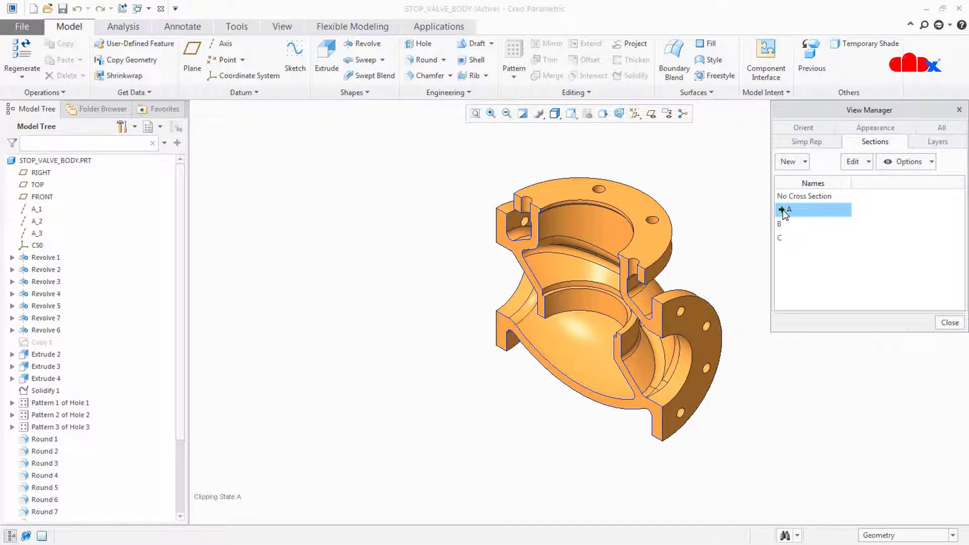
double_click(782, 223)
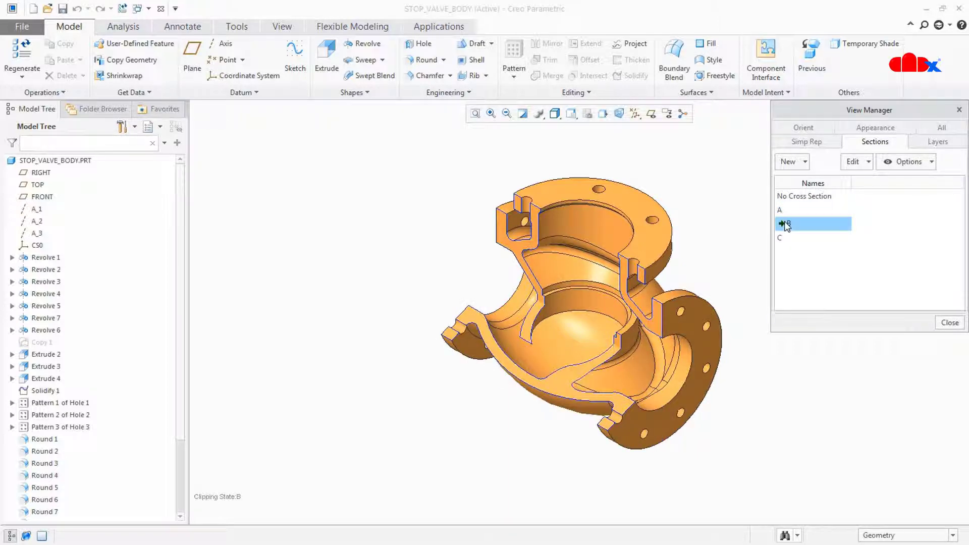
middle_click_drag(752, 339, 702, 319)
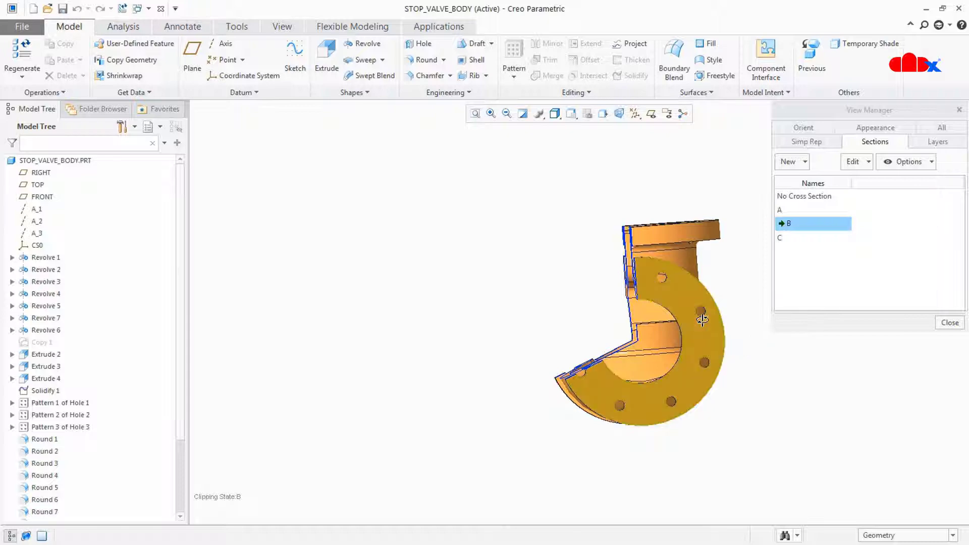
key("ctrl+d")
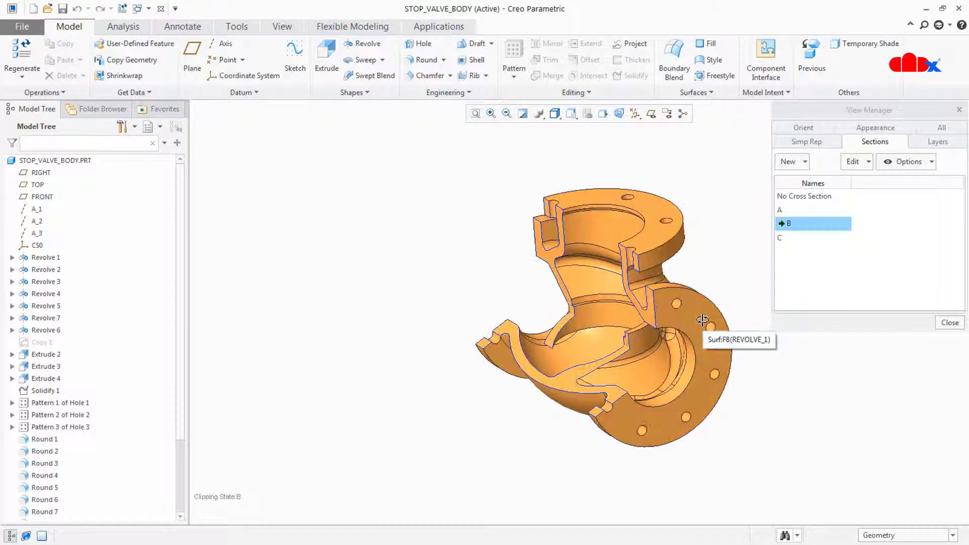
double_click(788, 240)
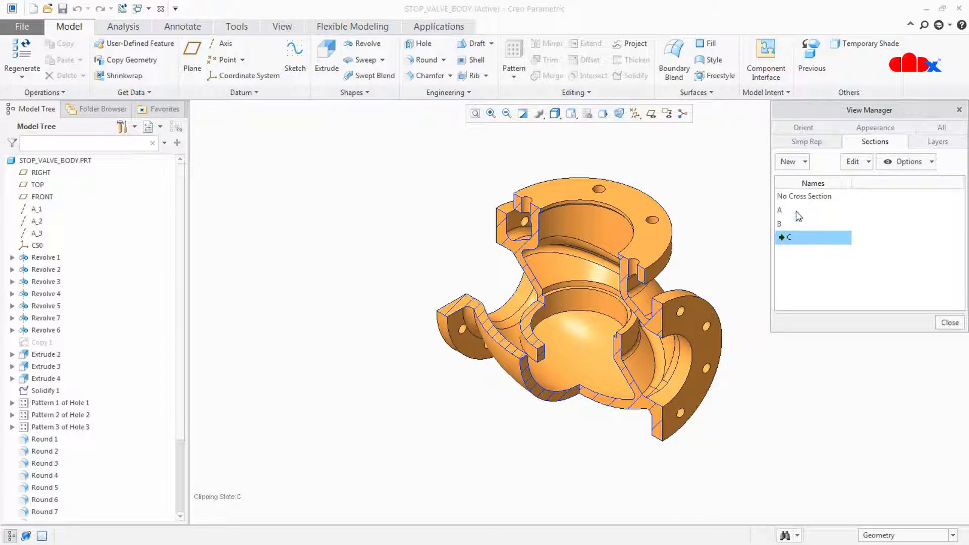
double_click(798, 196)
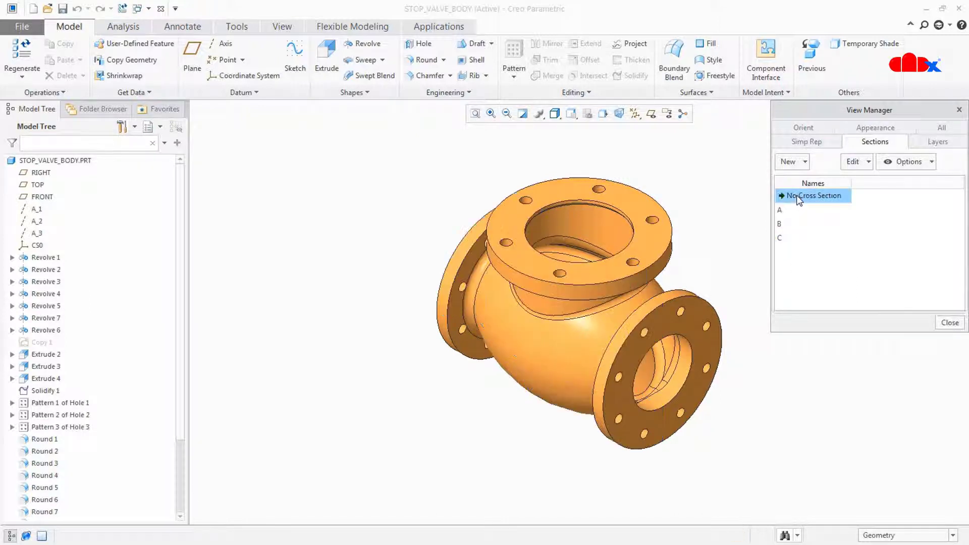
left_click(949, 322)
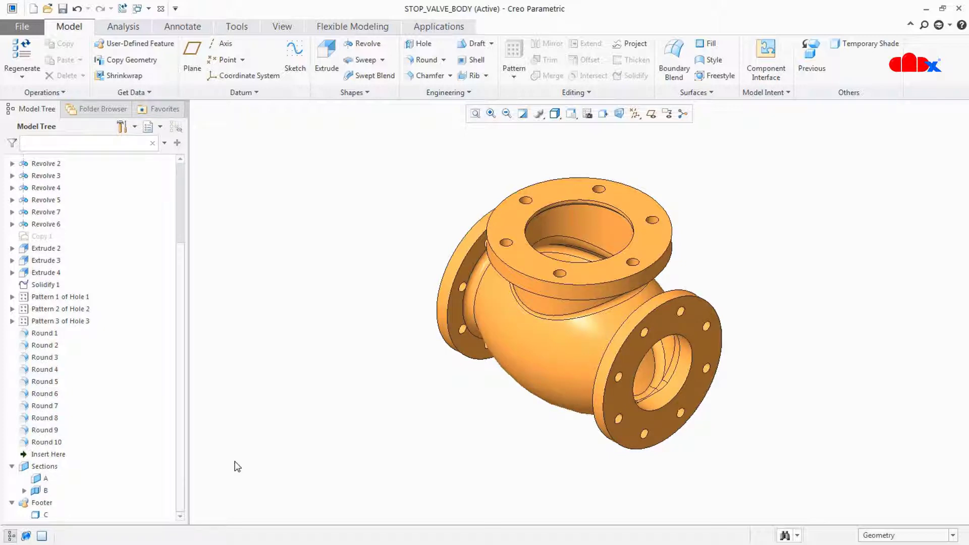
- Start a new planar section with the Offset placement option, referenced to the FRONT datum plane
left_click(285, 29)
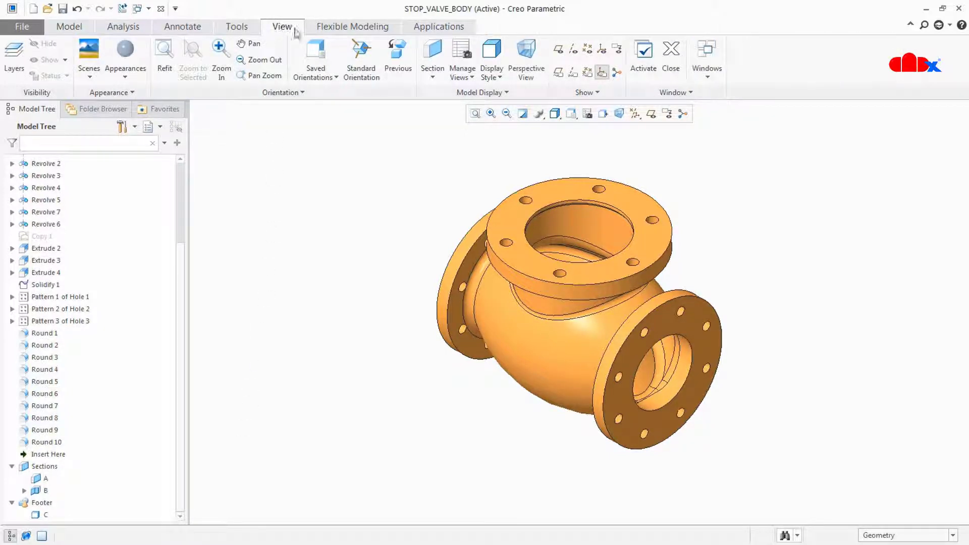
left_click(436, 76)
left_click(445, 91)
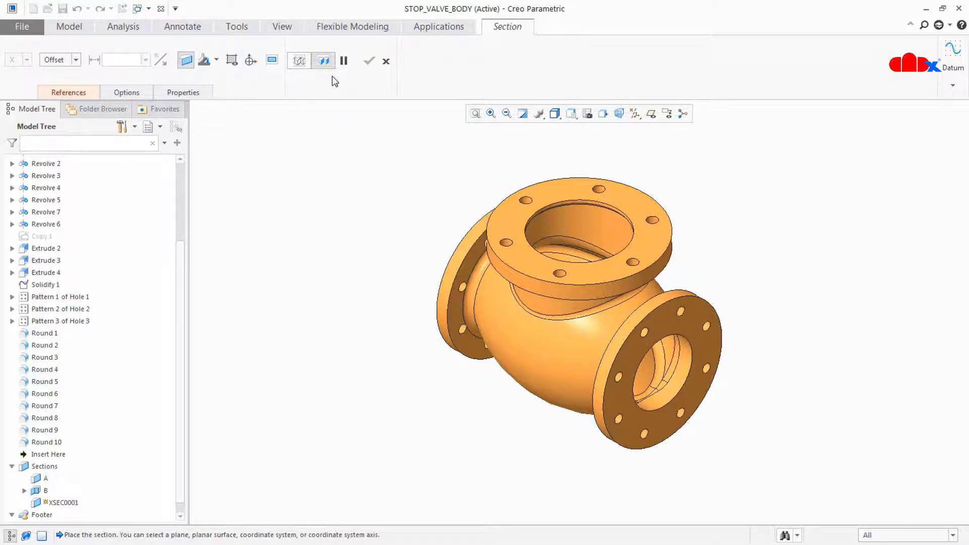
left_click(75, 60)
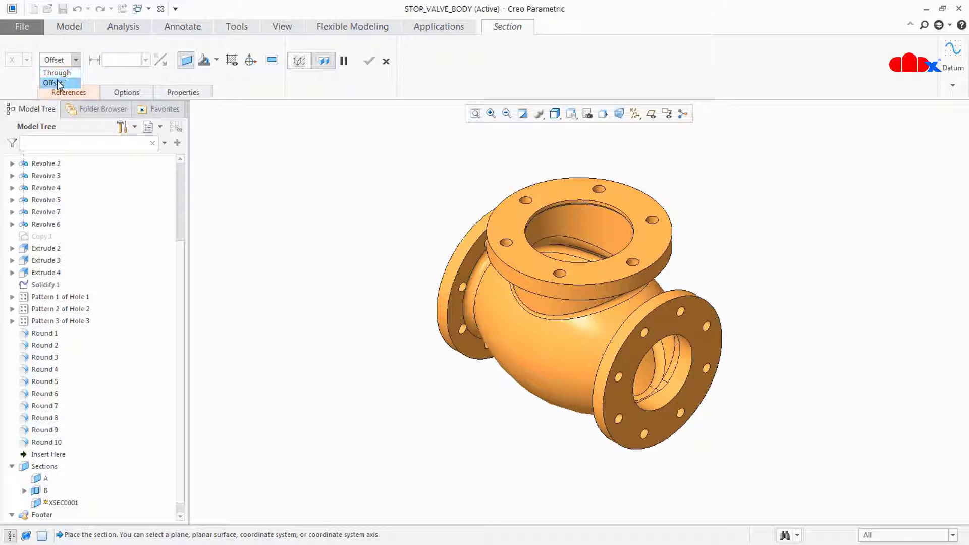
left_click(56, 83)
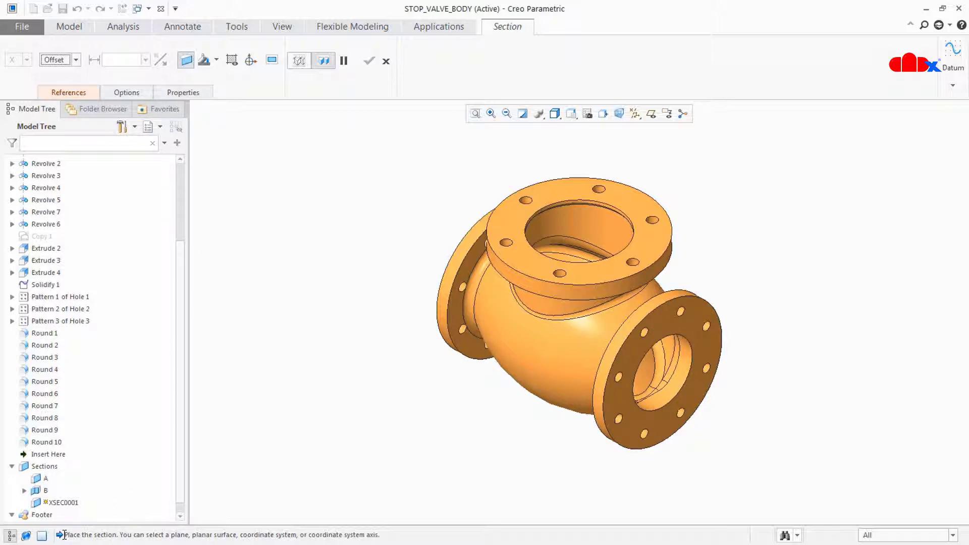
triple_click(64, 535)
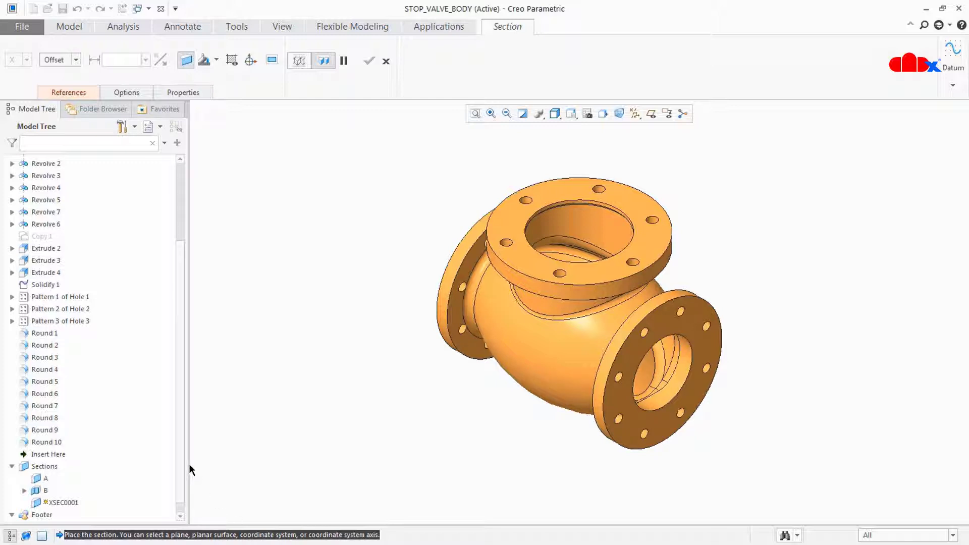
scroll(185, 346, "up", 3)
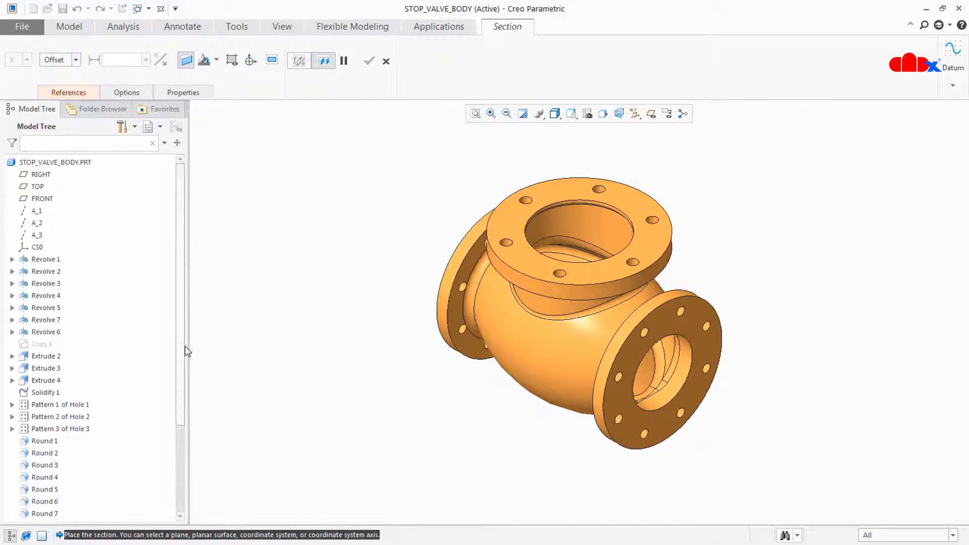
left_click(42, 197)
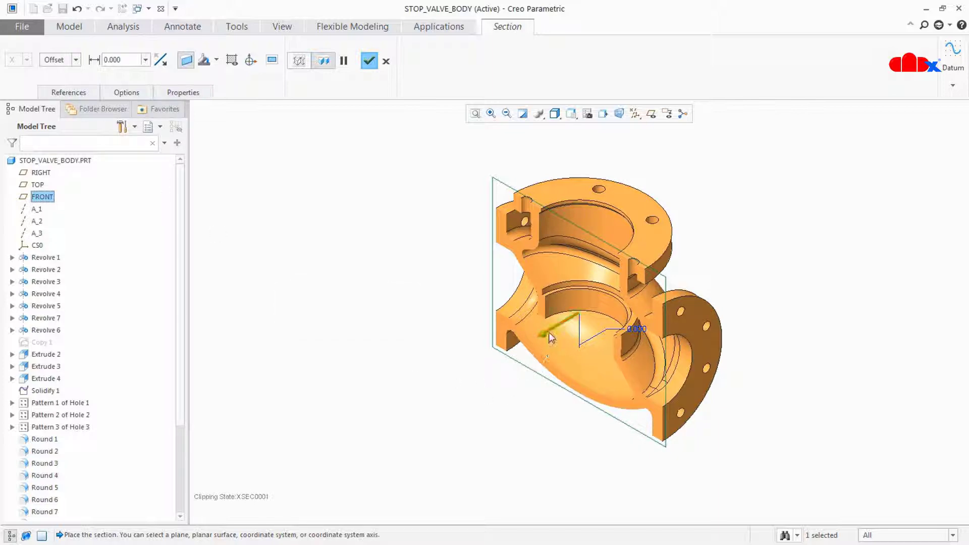
- Try a section offset of about 16.2 from the FRONT plane, switch the placement to Through, and return it to Offset
left_click_drag(550, 337, 556, 363)
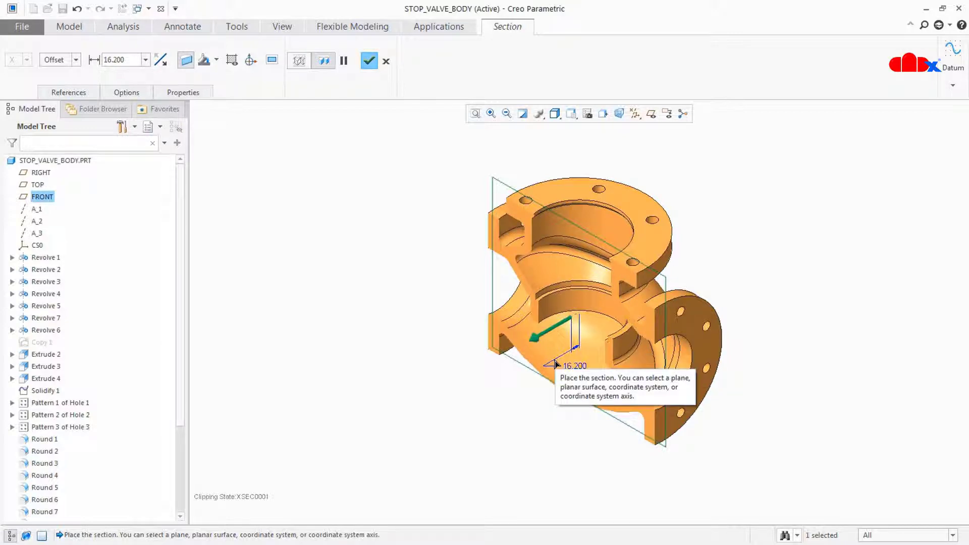
left_click(60, 59)
left_click(56, 73)
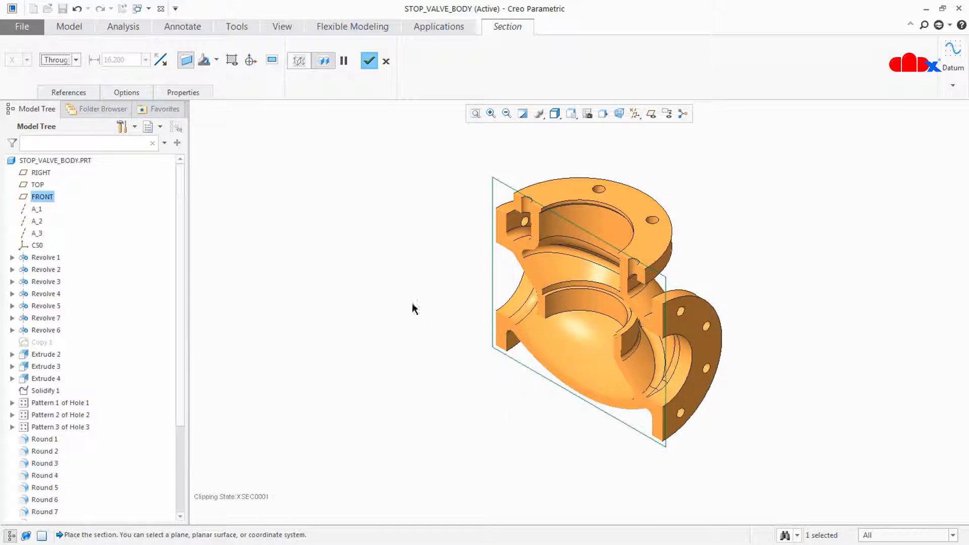
left_click(76, 60)
left_click(52, 78)
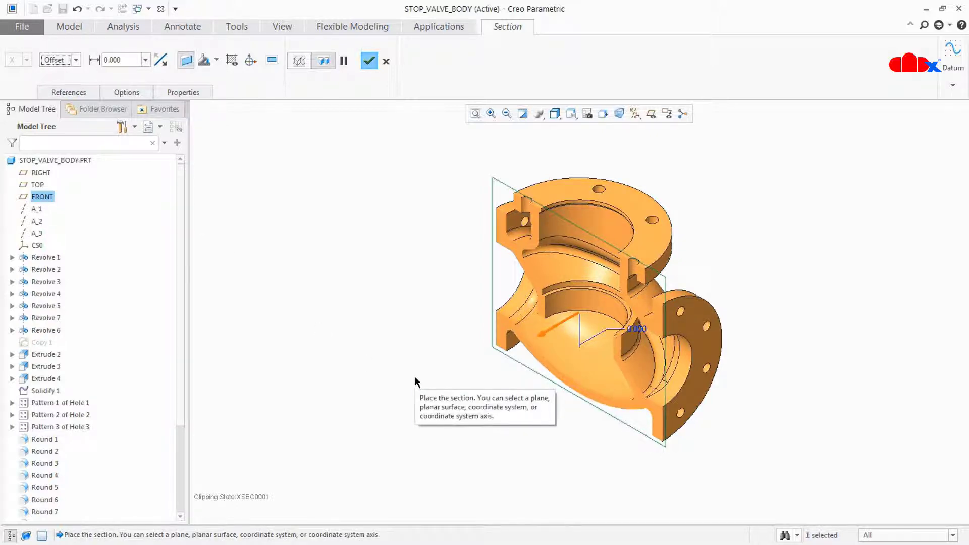
- Move the section plane about 1.5 away from the FRONT plane and reset its offset distance to 0
left_click(133, 59)
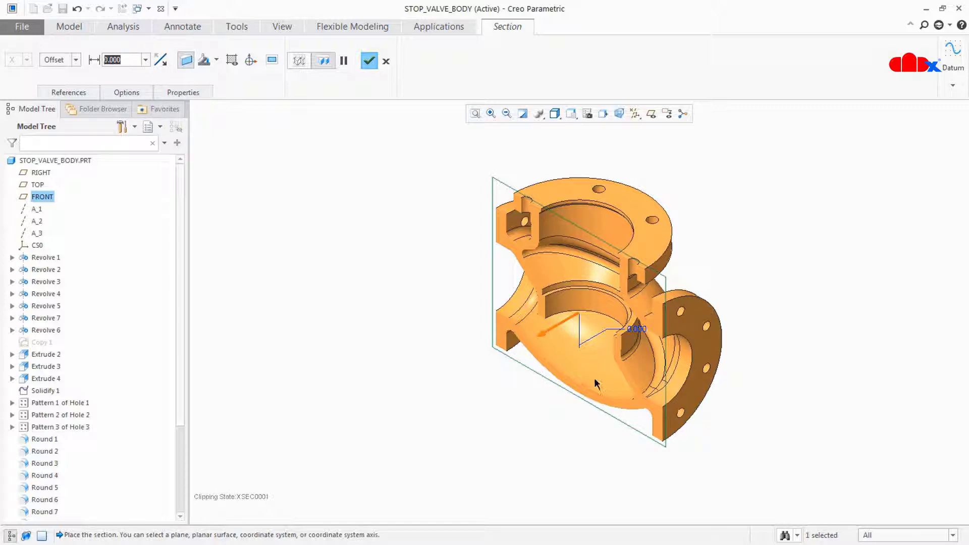
mouse_move(558, 335)
left_mouse_down()
mouse_move(548, 343)
mouse_move(571, 333)
mouse_move(559, 337)
left_mouse_up()
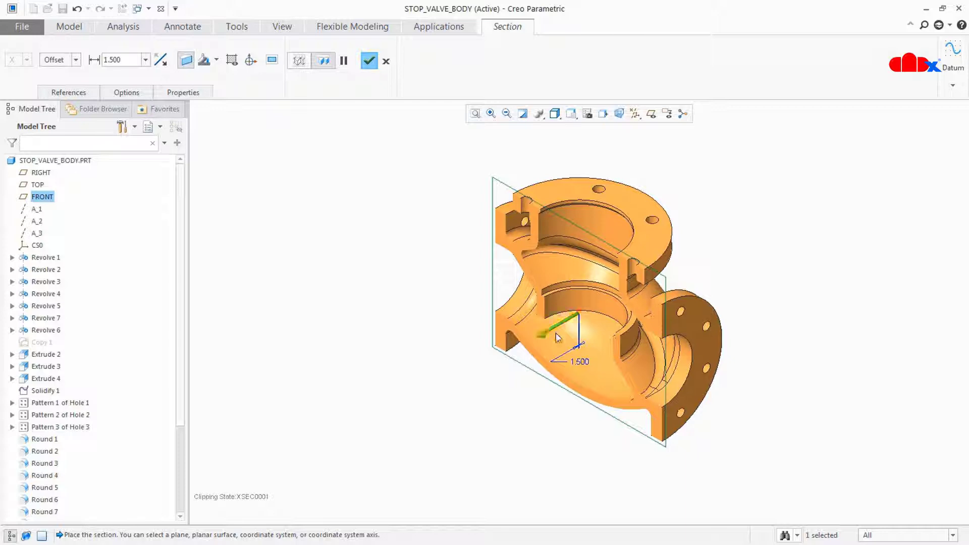
left_click(126, 58)
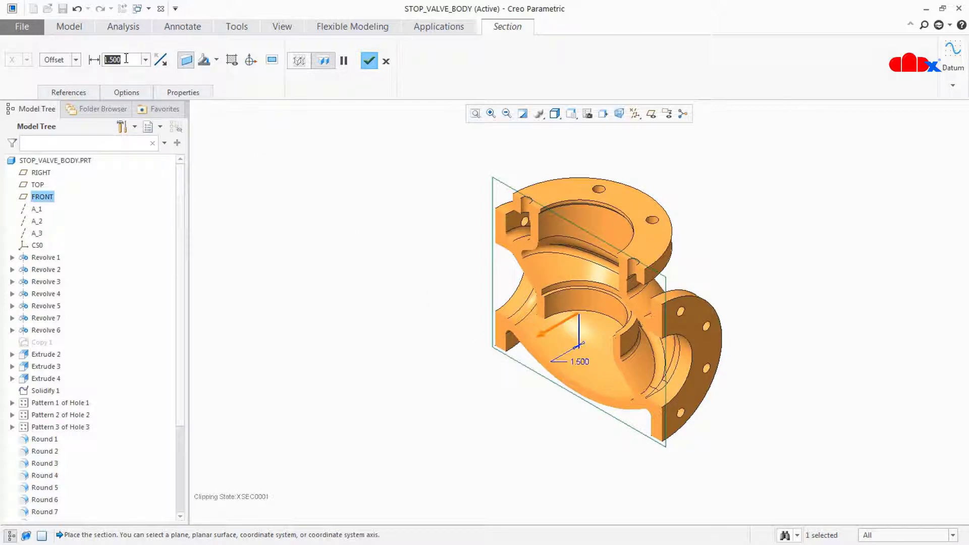
type("0")
key("Return")
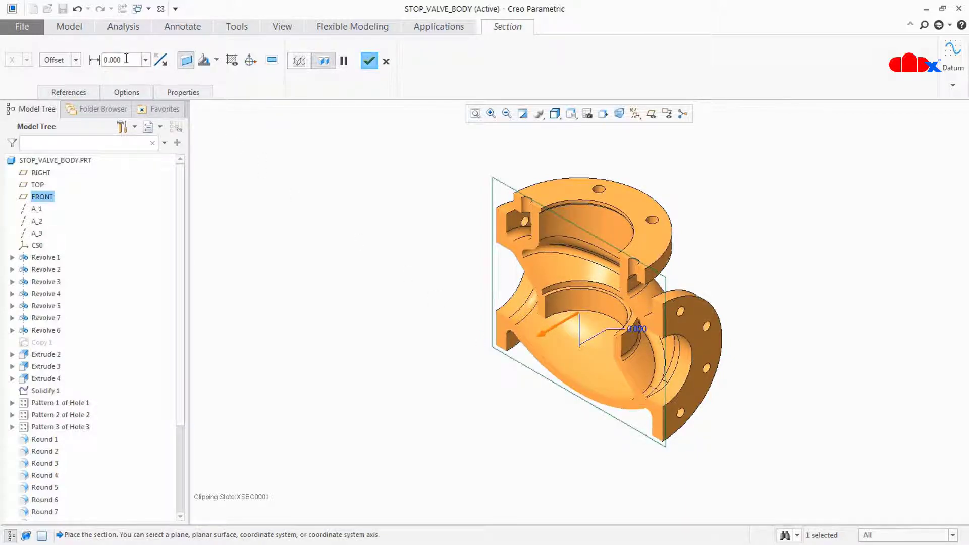
- Flip the section's clipping direction and back, and turn the cap on the cut surface off and on again
left_click(160, 69)
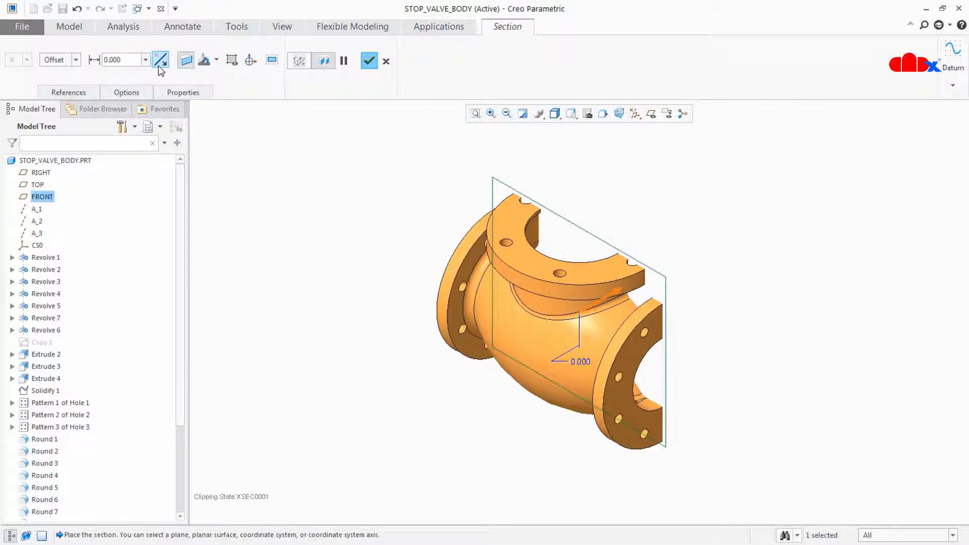
left_click(160, 69)
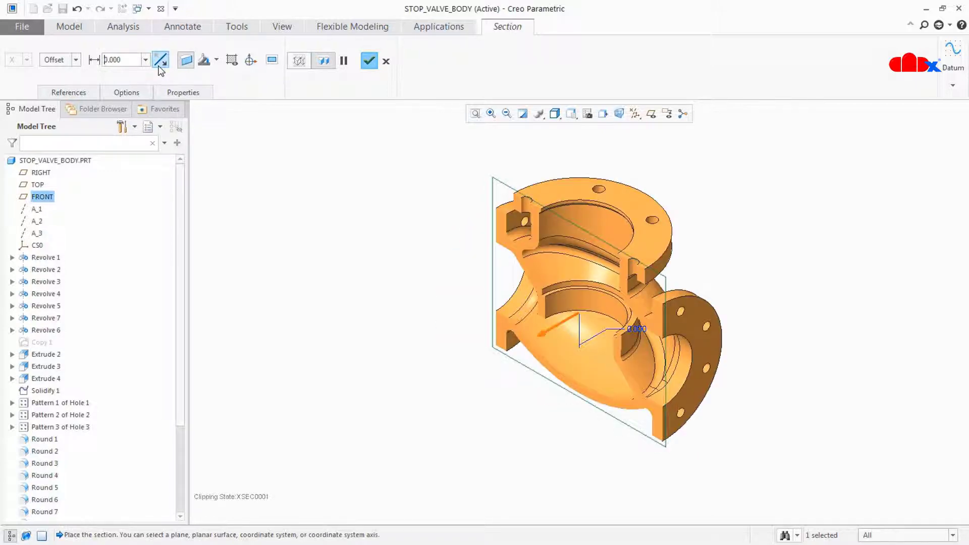
left_click(186, 61)
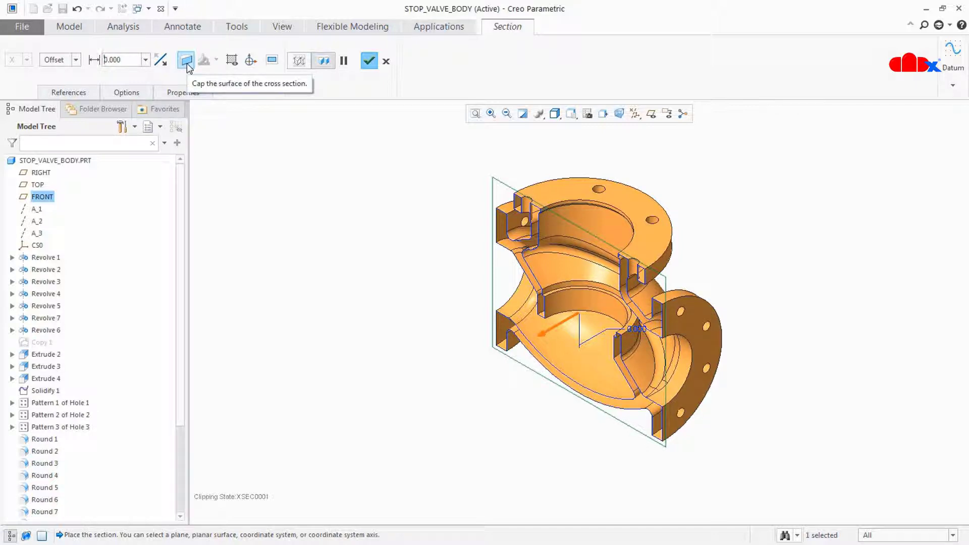
left_click(187, 63)
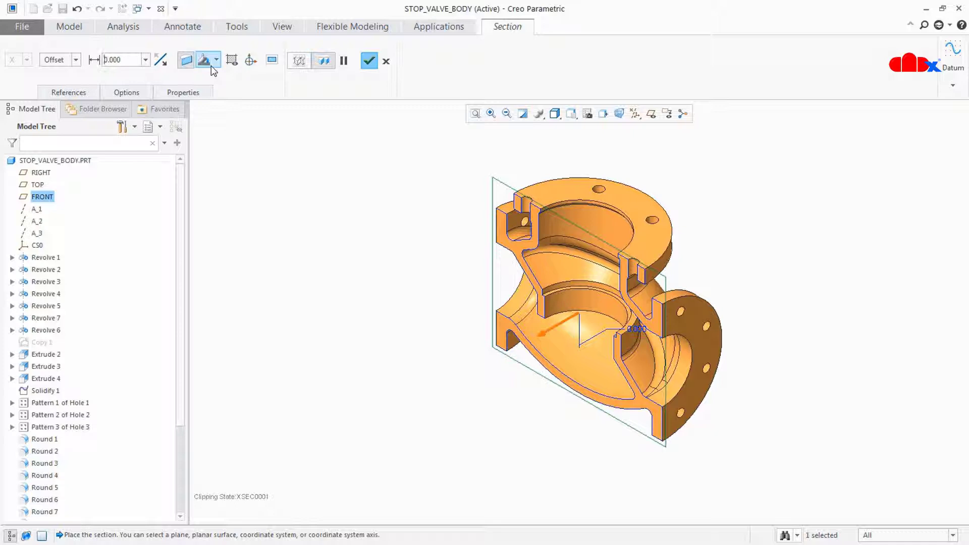
- Try an orange theme colour on the section cap and set it back to Use Model Color
left_click(212, 64)
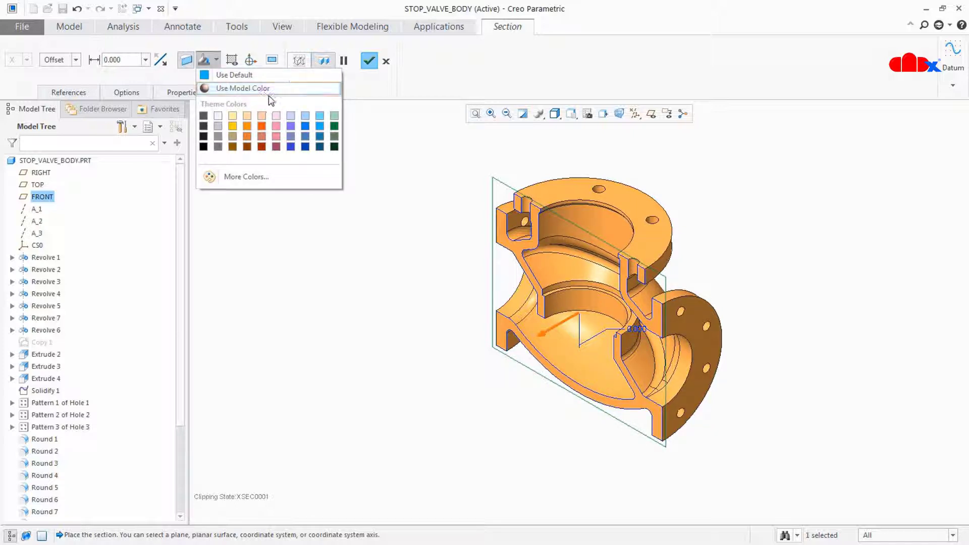
left_click(262, 125)
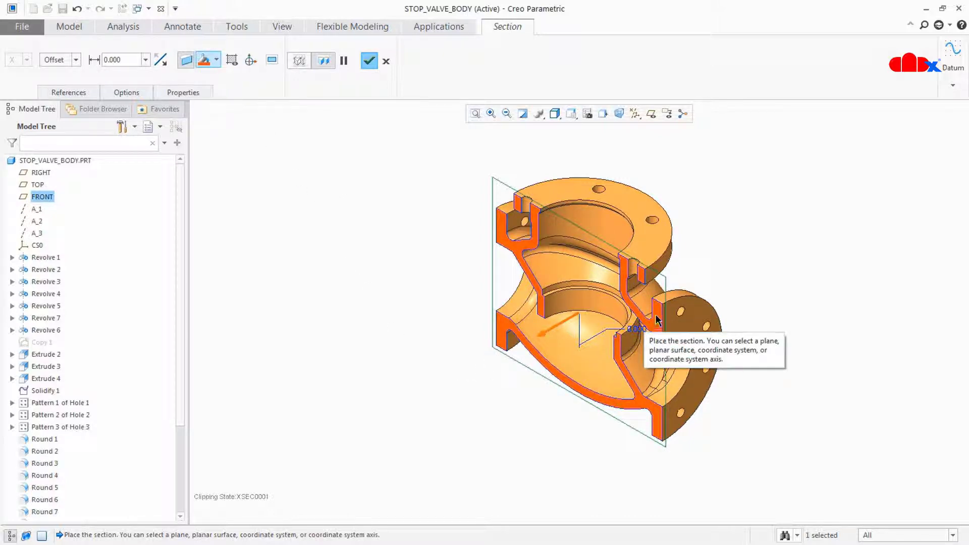
left_click(216, 60)
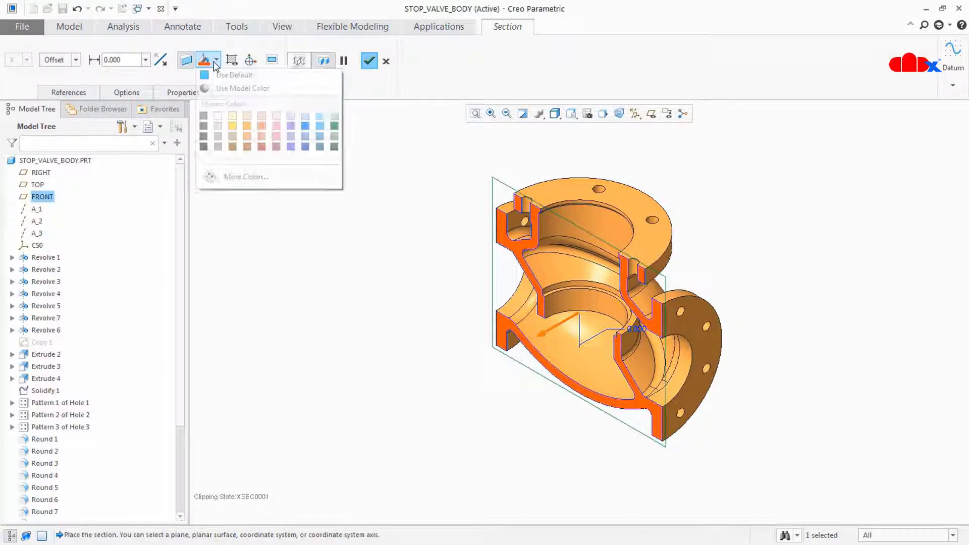
left_click(220, 90)
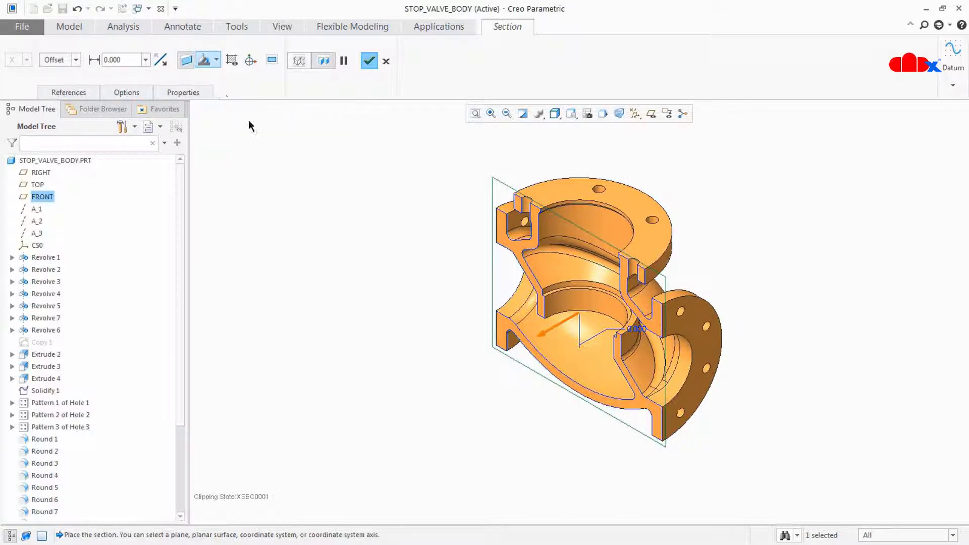
- Turn the hatching on the section's cut surface on and off again
left_click(231, 64)
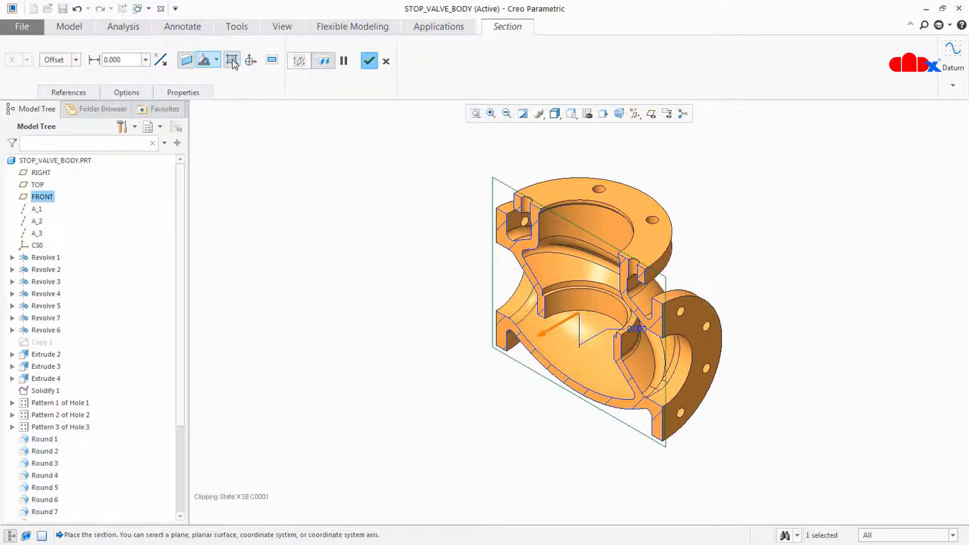
left_click(233, 65)
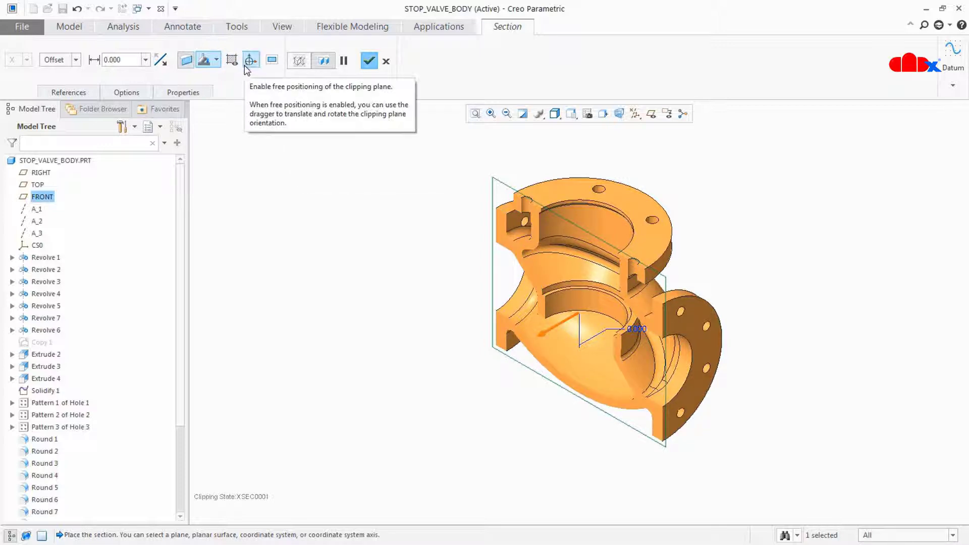
- Enable free positioning of the clipping plane, move it about 22.2 along its normal, and set the distance to 0
left_click(249, 64)
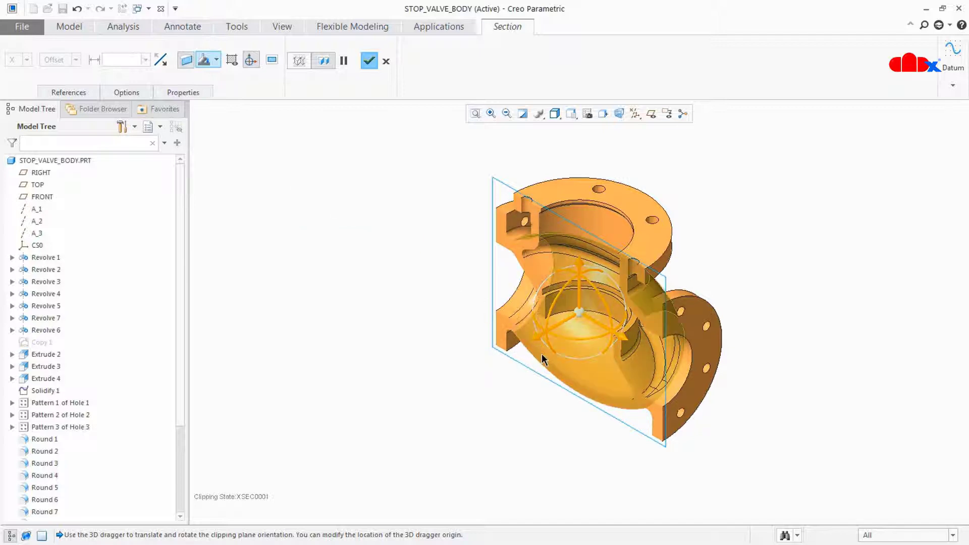
left_click_drag(540, 338, 530, 358)
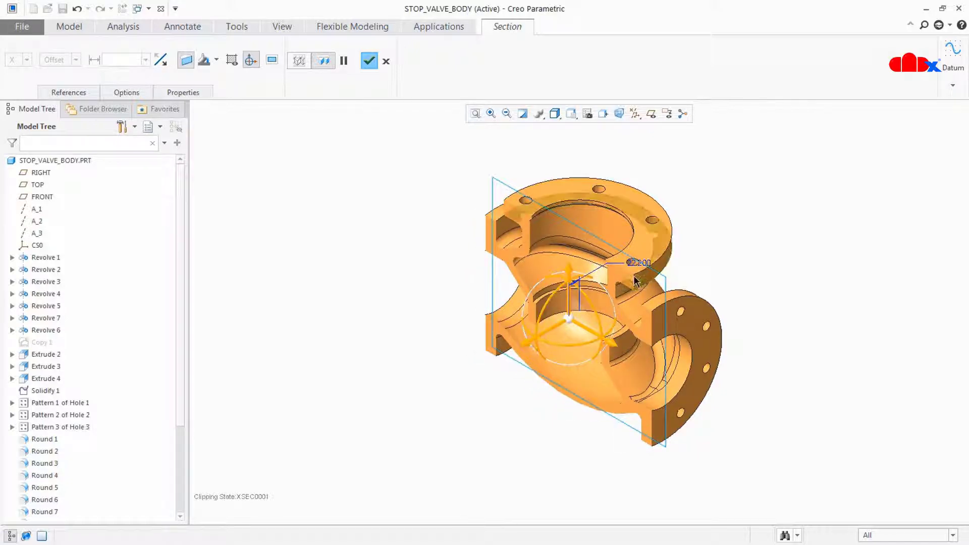
double_click(647, 264)
type("00")
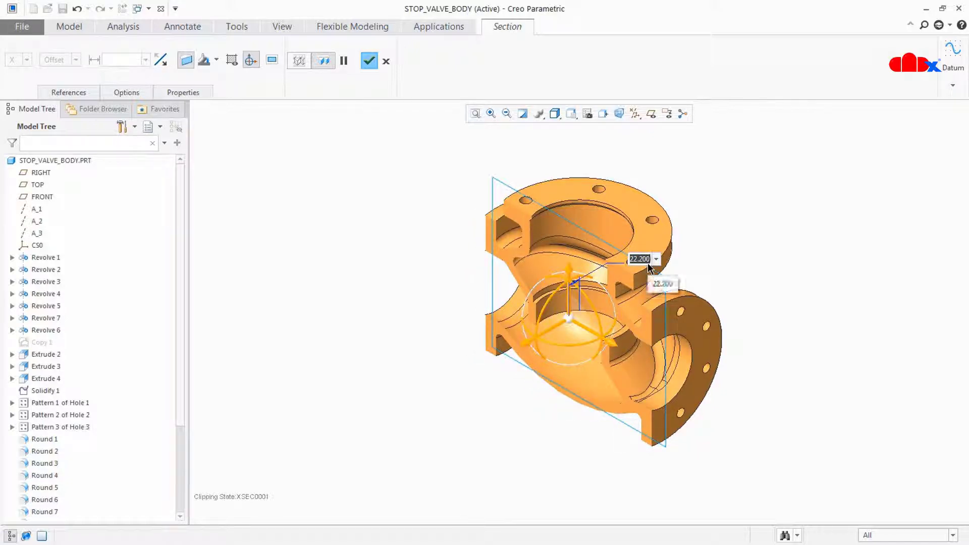
key("Return")
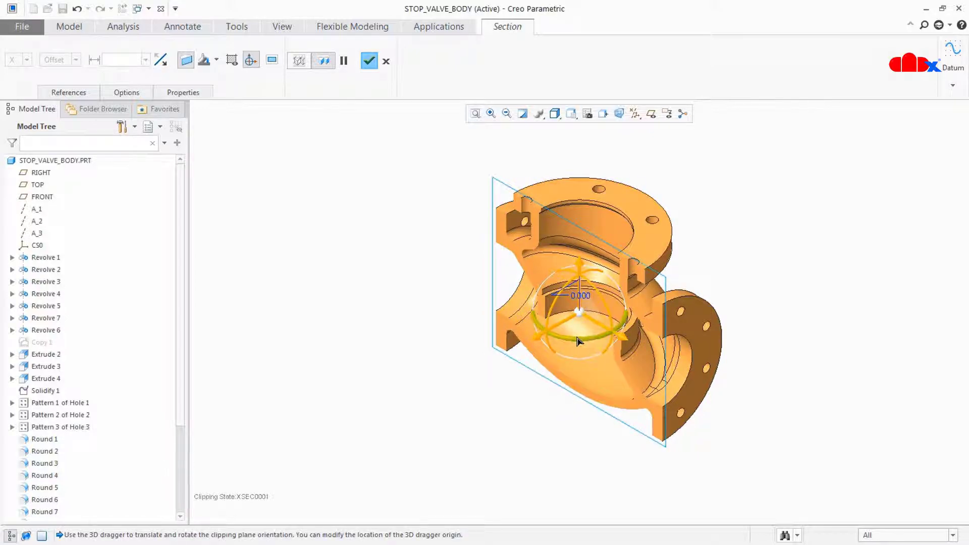
- Rotate the clipping plane about 26 degrees, turn on hatching for the cut surface, and disable free positioning
left_click_drag(553, 347, 544, 341)
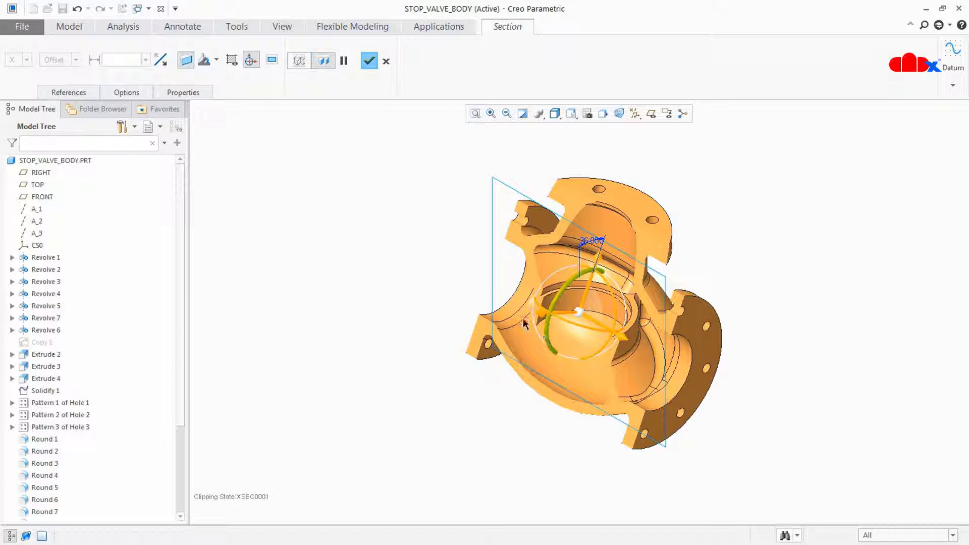
middle_click_drag(415, 290, 505, 272)
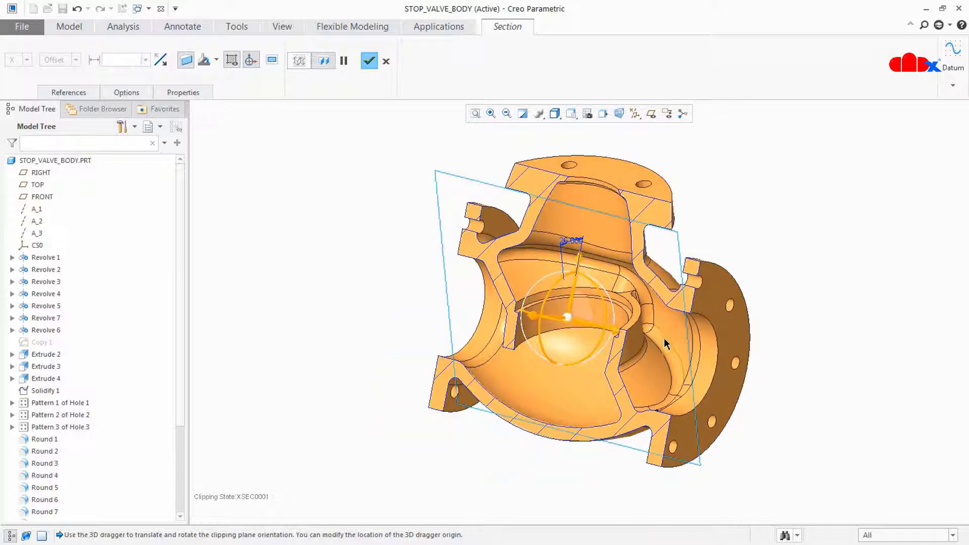
left_click(251, 60)
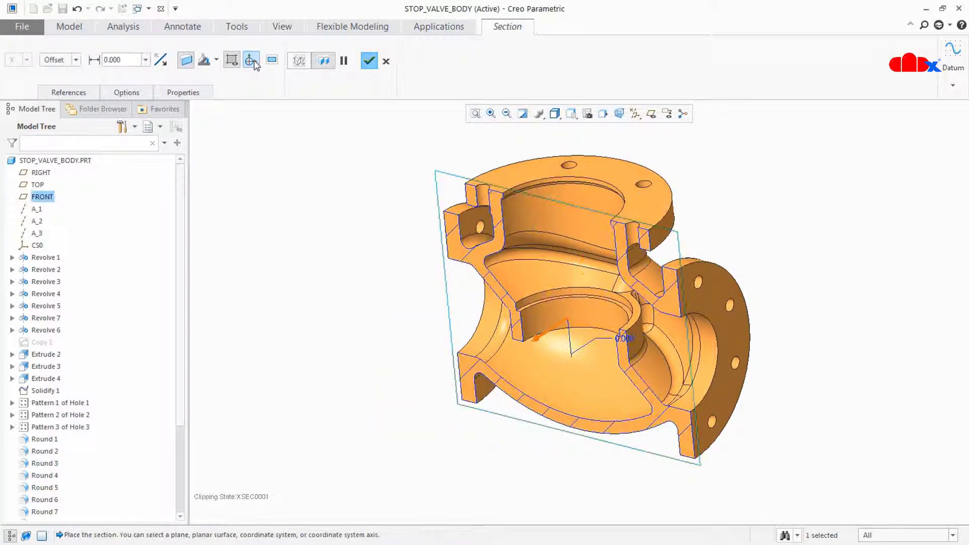
- Show the cut in an enlarged 2D section viewer, rotate and flip the section view both ways, and close the viewer
middle_click_drag(487, 385, 685, 425)
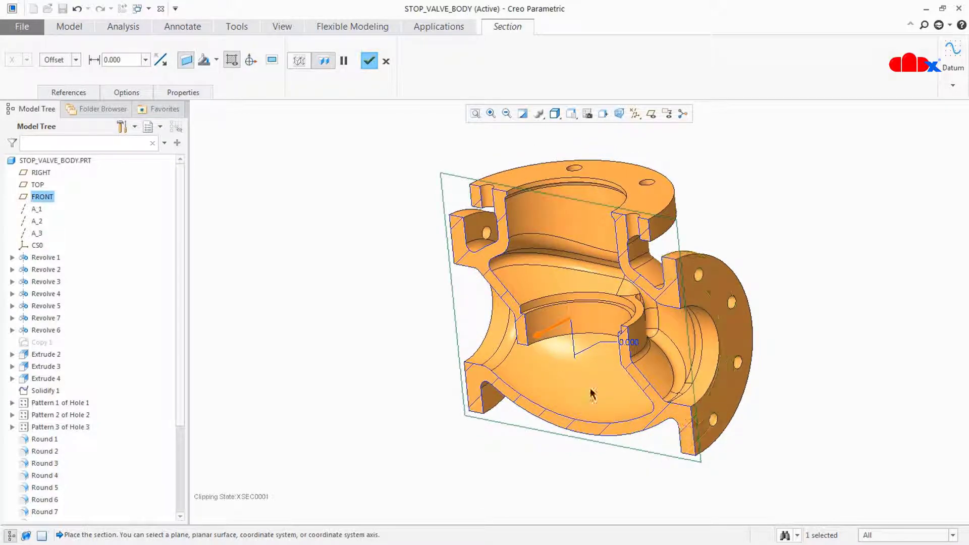
left_click(272, 64)
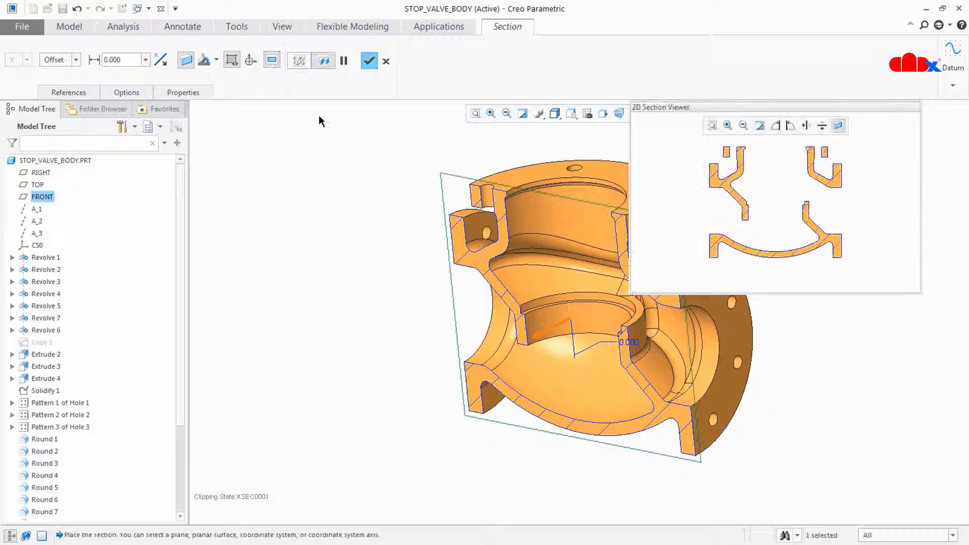
left_click_drag(637, 293, 548, 356)
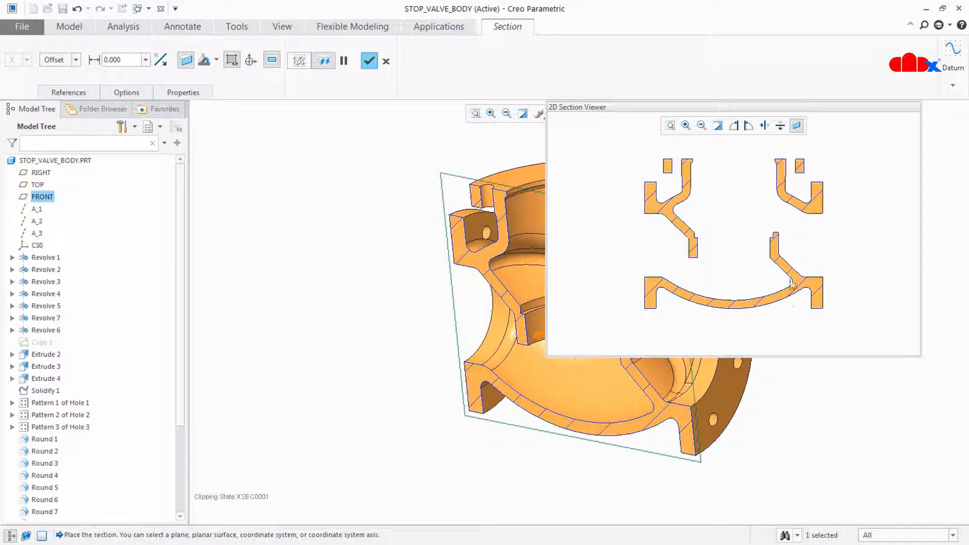
left_click(734, 126)
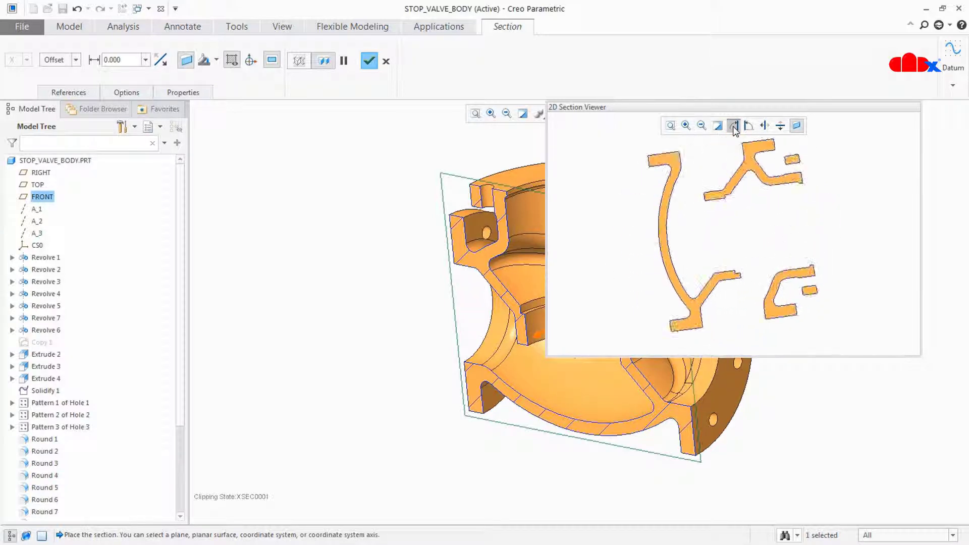
left_click(748, 126)
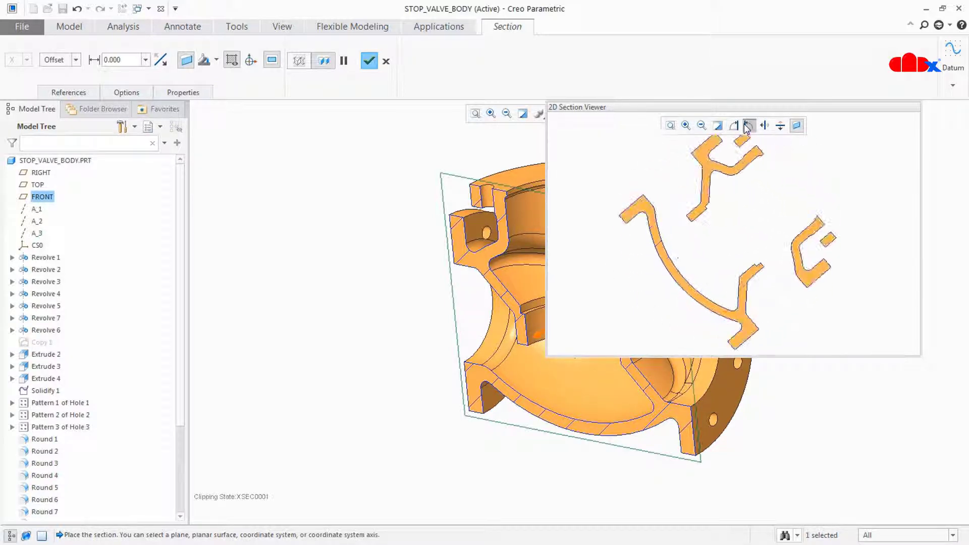
left_click(765, 126)
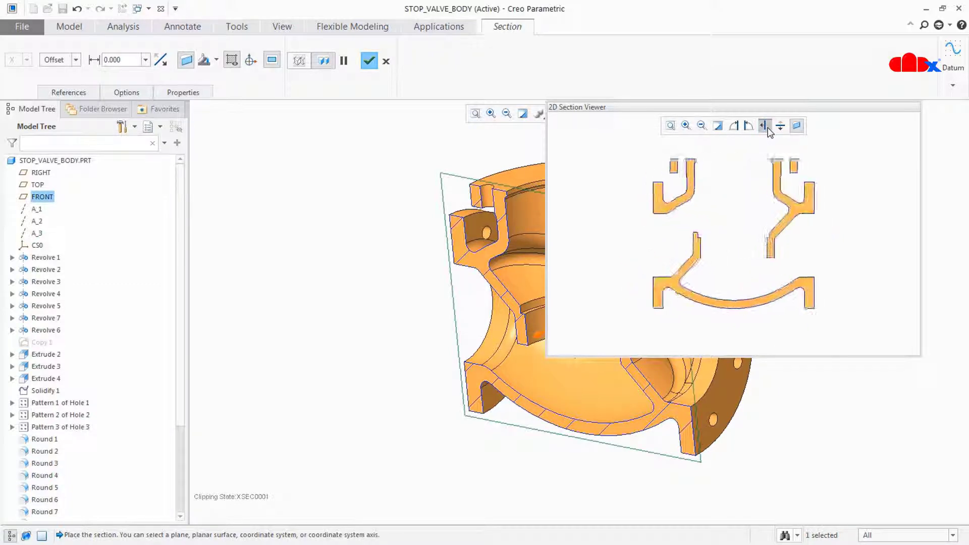
left_click(780, 126)
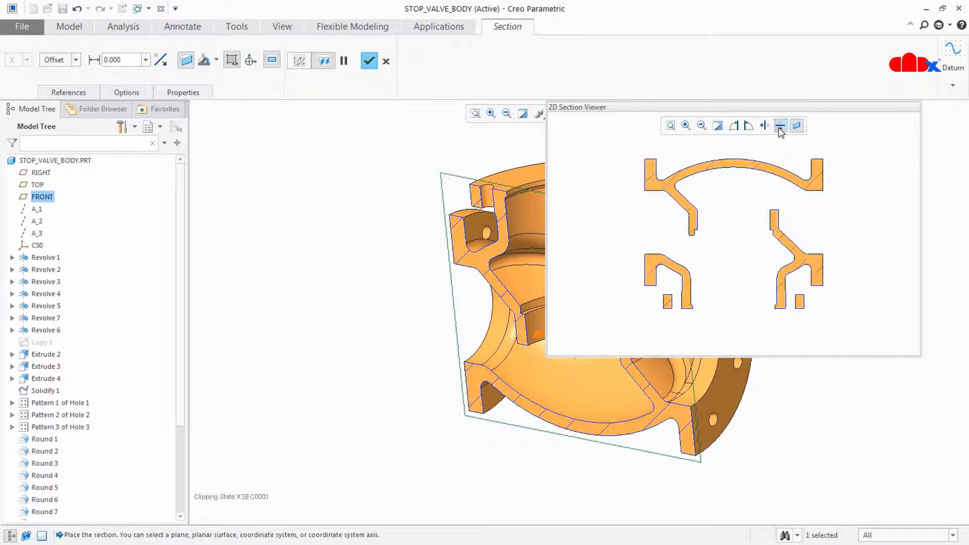
left_click(273, 62)
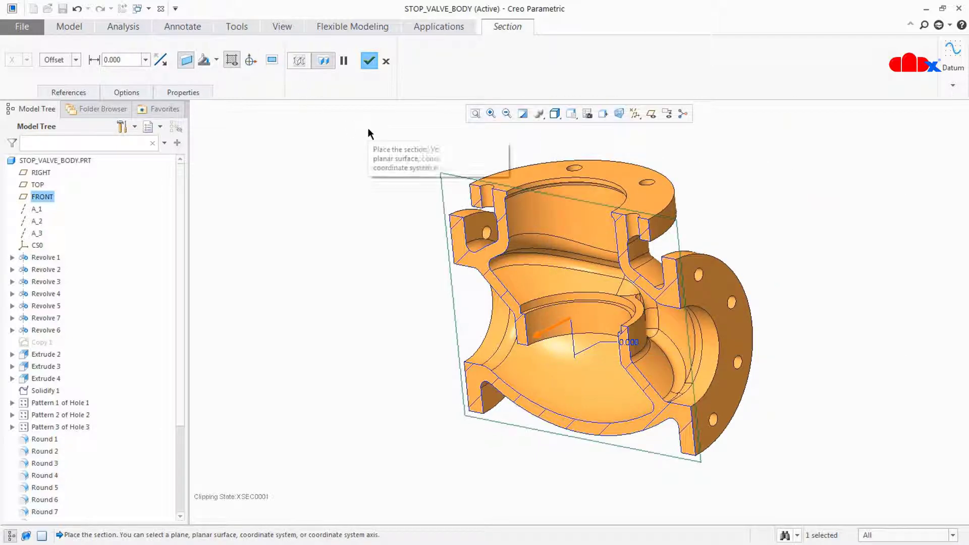
- Examine the section's reference and its options for excluding or including quilts
left_click(65, 93)
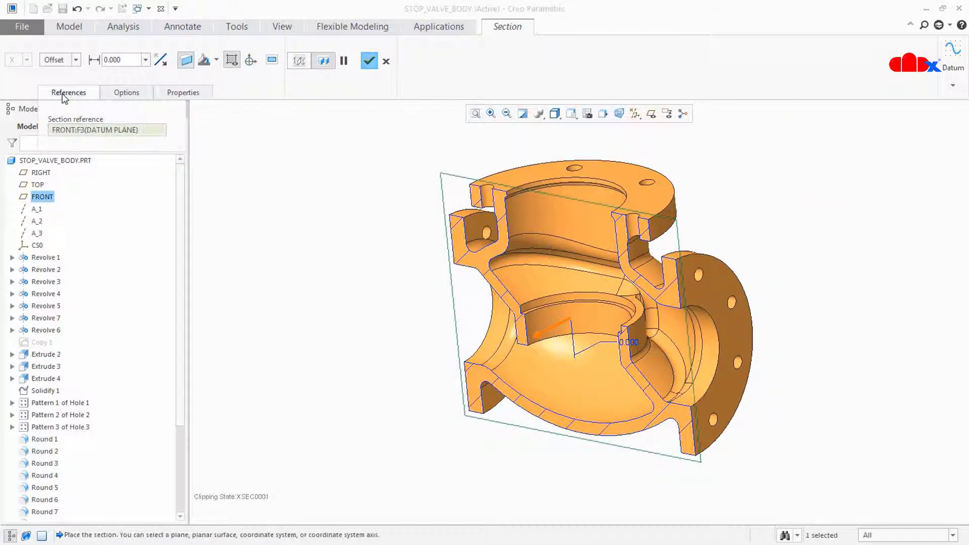
left_click(127, 94)
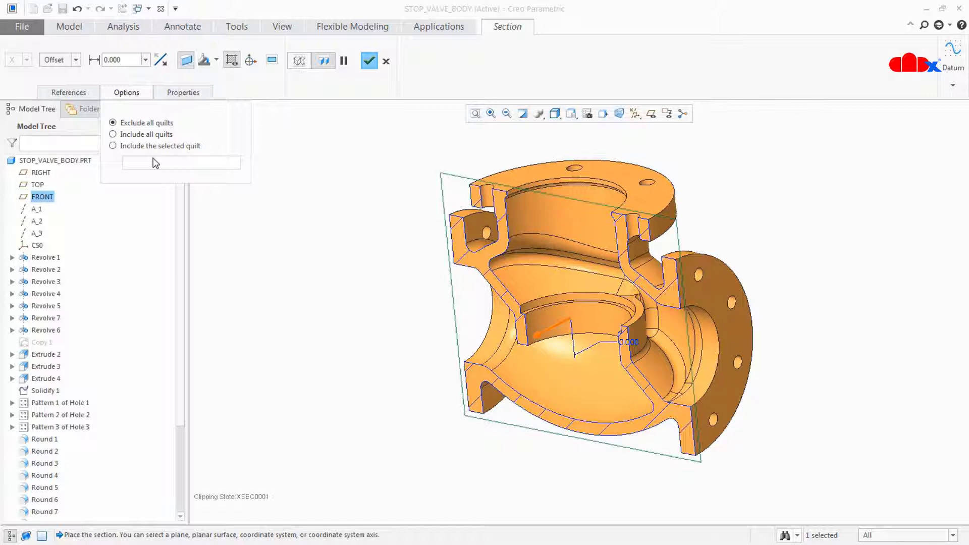
left_click(146, 94)
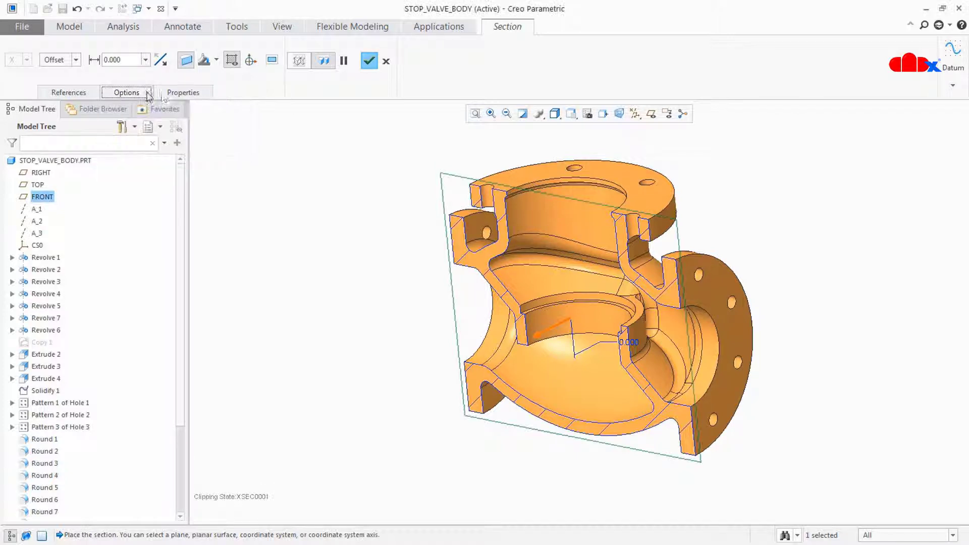
- Rename the section as D and accept the section definition
left_click(182, 94)
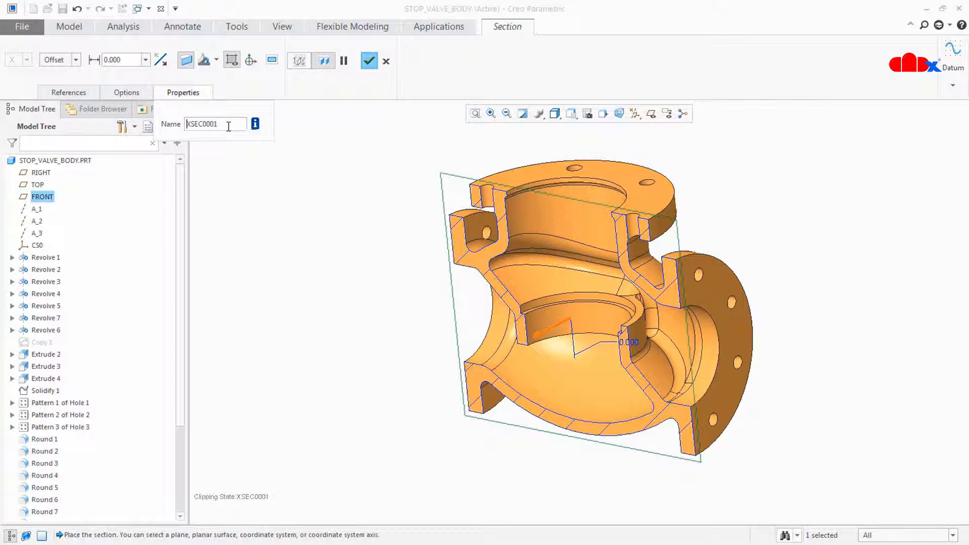
left_click_drag(229, 127, 184, 127)
type("D")
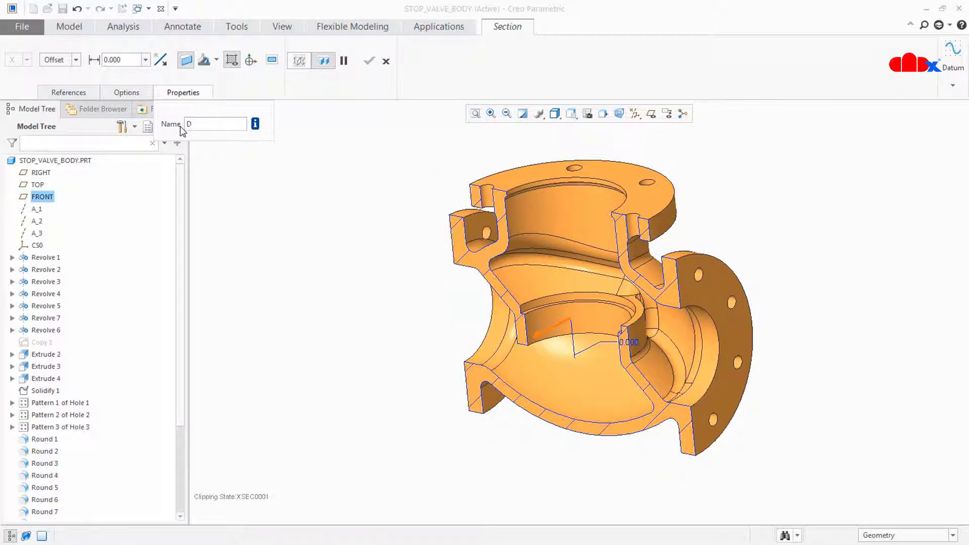
key("Return")
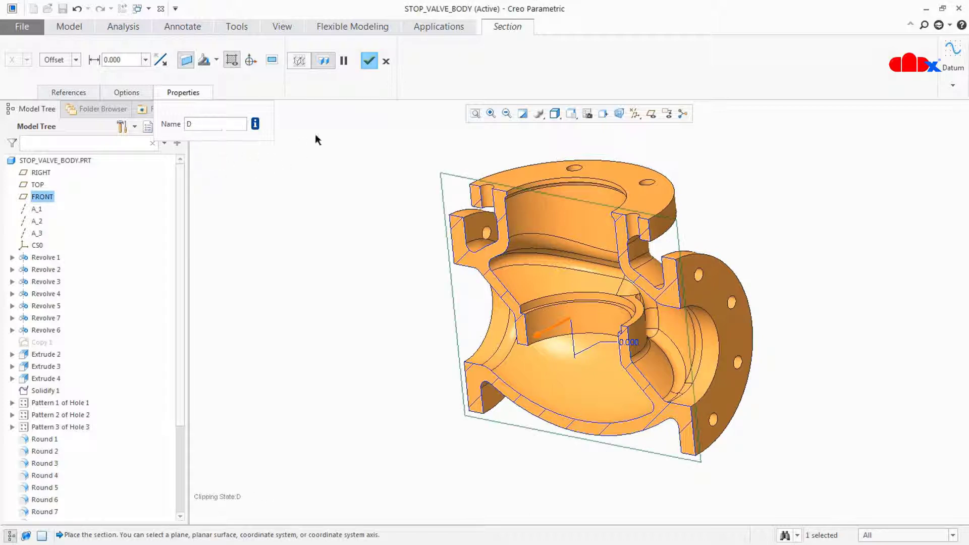
left_click(369, 61)
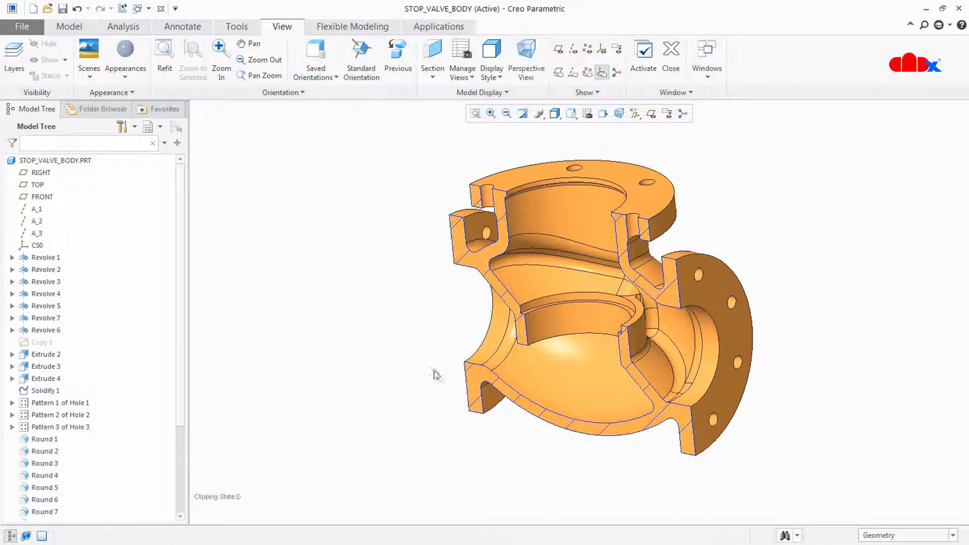
- Return the model to its default orientation and deactivate section D
middle_click_drag(432, 372, 480, 421)
key("ctrl+d")
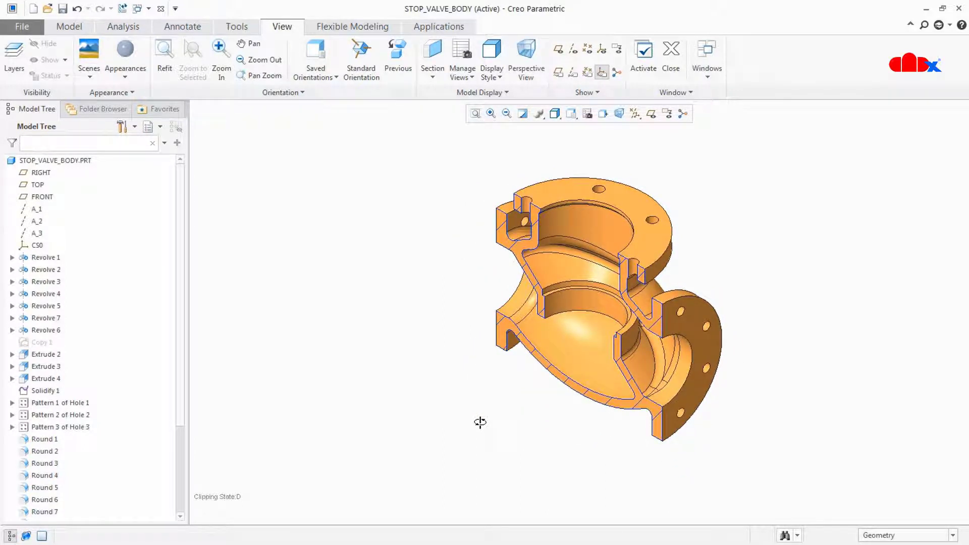
scroll(175, 517, "down", 4)
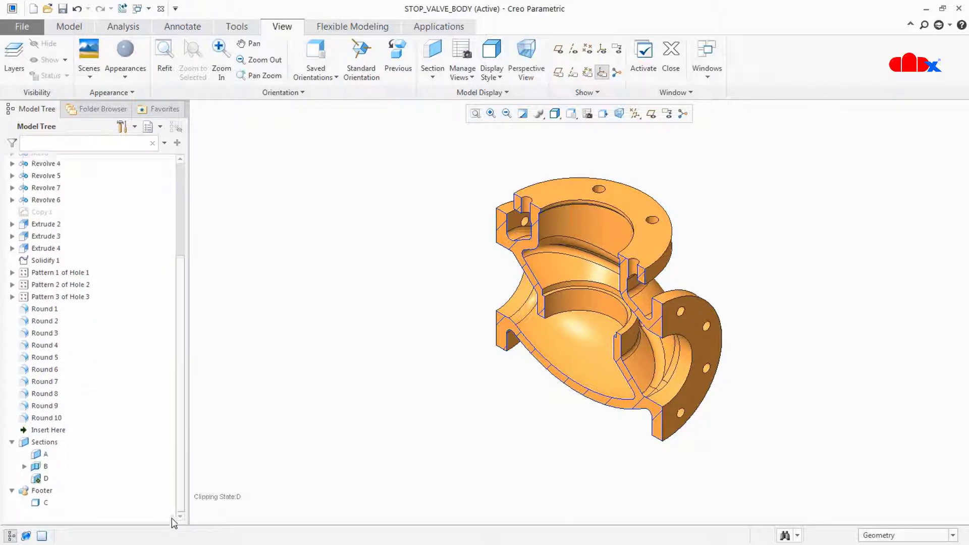
right_click(43, 491)
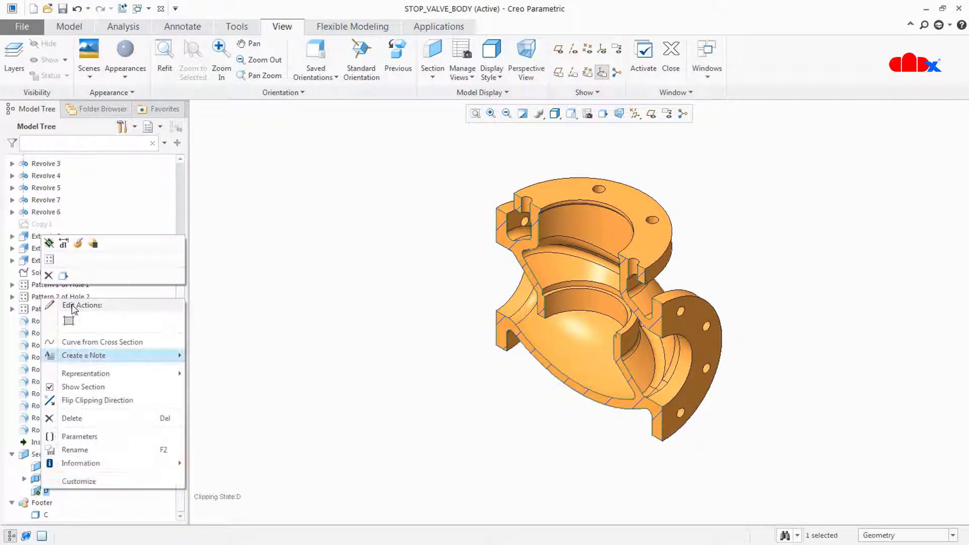
left_click(48, 242)
left_click(418, 429)
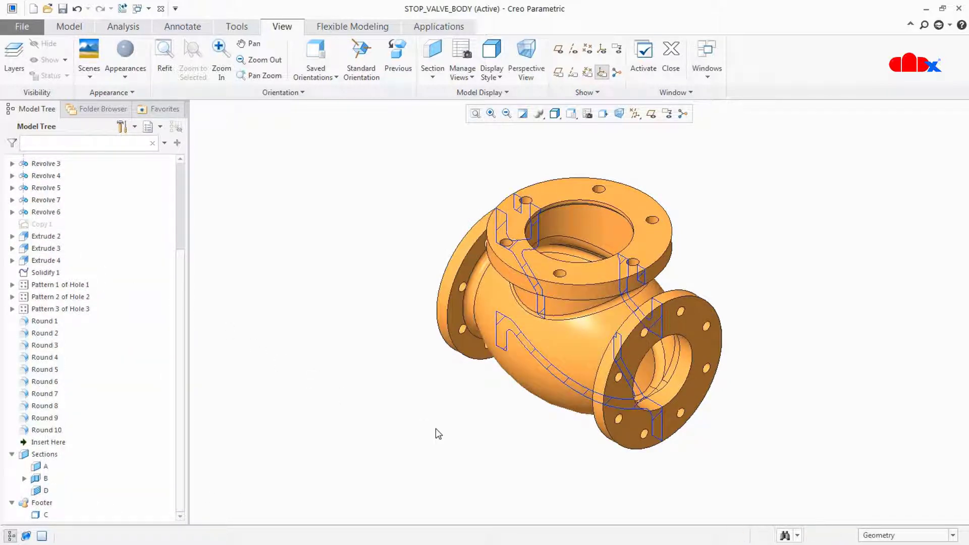
- Redefine section D with its hatching turned off
right_click(36, 490)
left_click(70, 259)
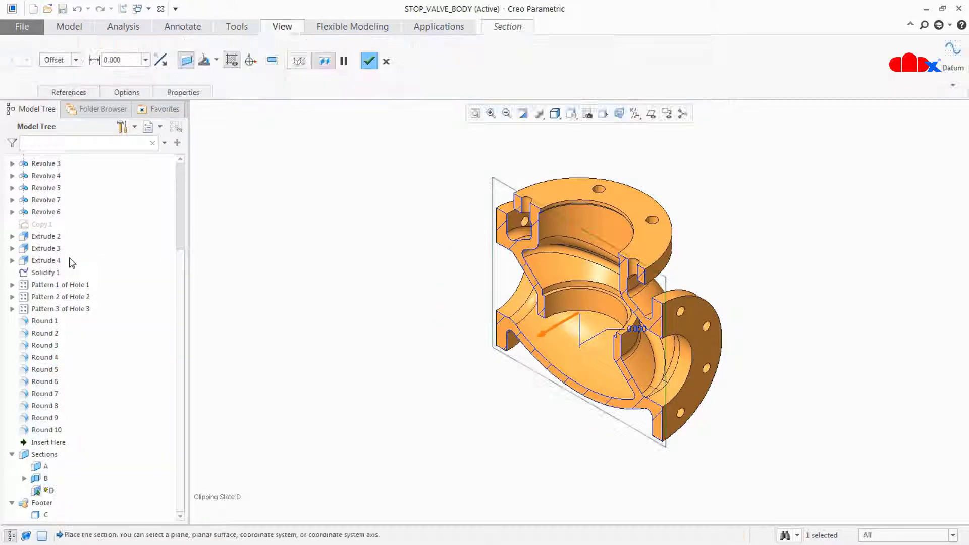
left_click(231, 60)
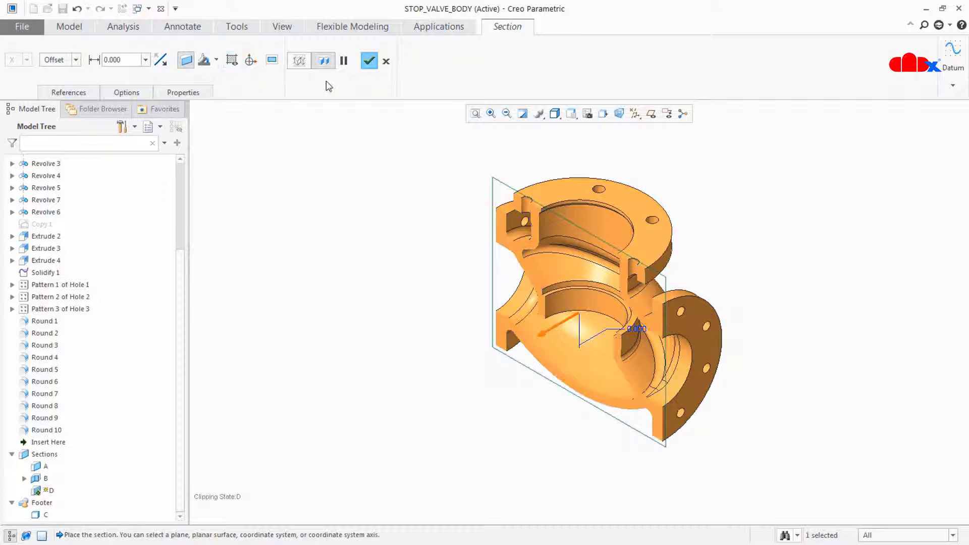
left_click(370, 62)
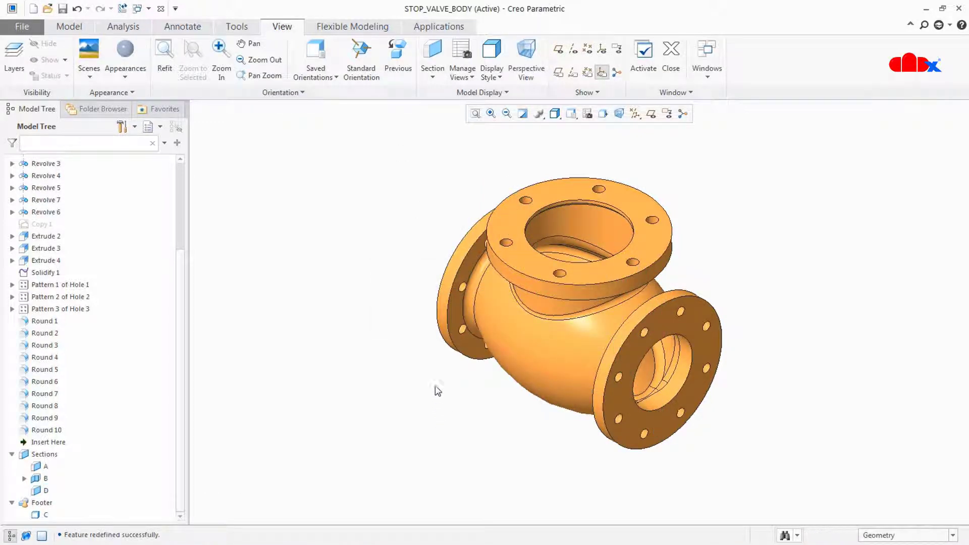
- Start an offset section, place its sketch on the side flange's front face and orient the sketch plane parallel to the screen
left_click(435, 80)
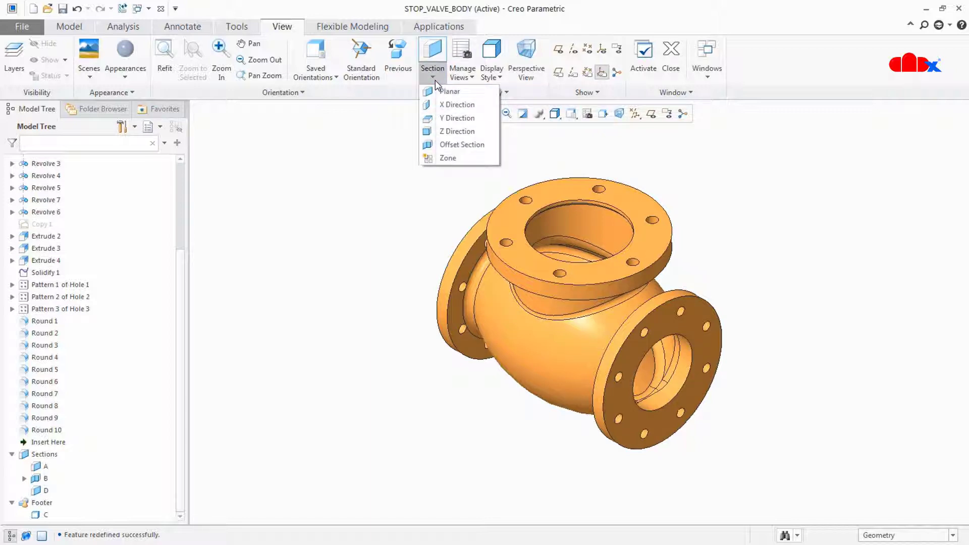
left_click(449, 150)
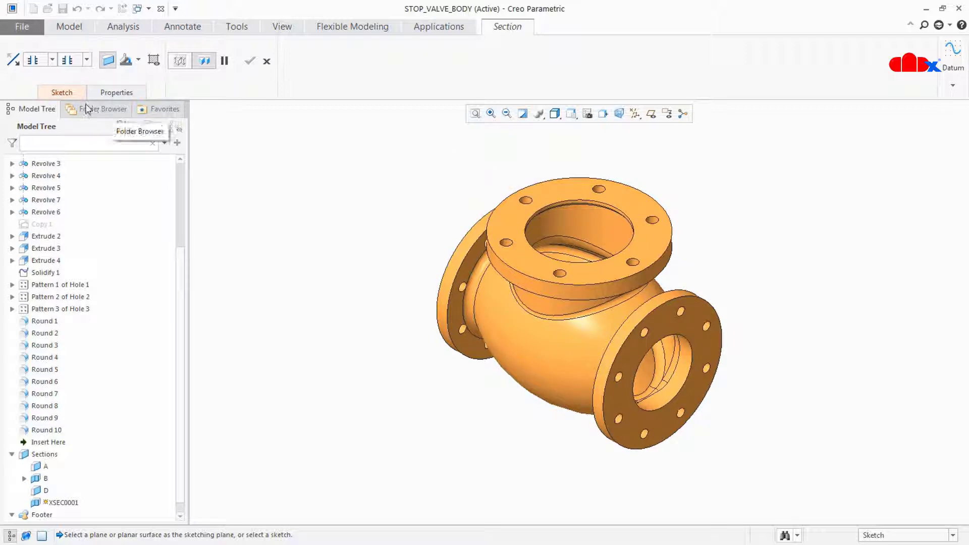
left_click(62, 94)
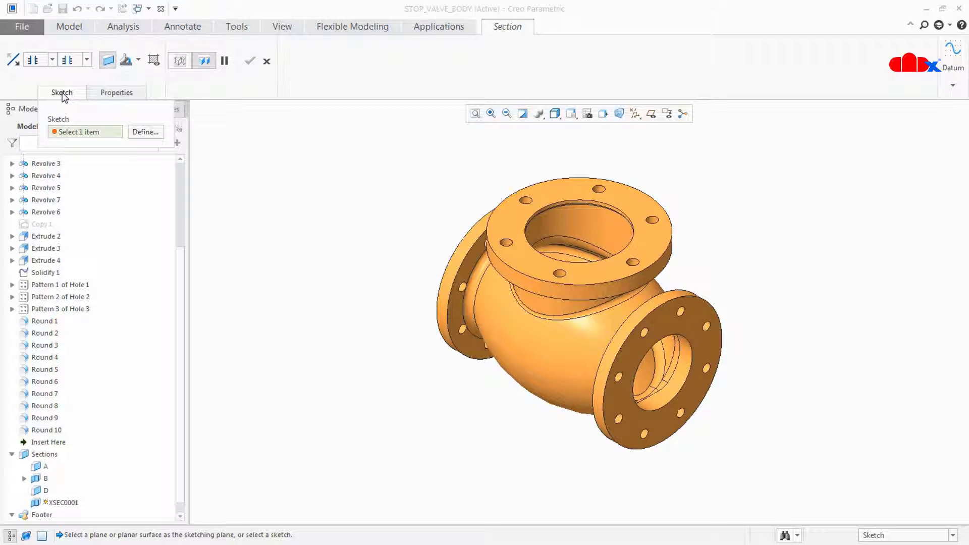
left_click(147, 133)
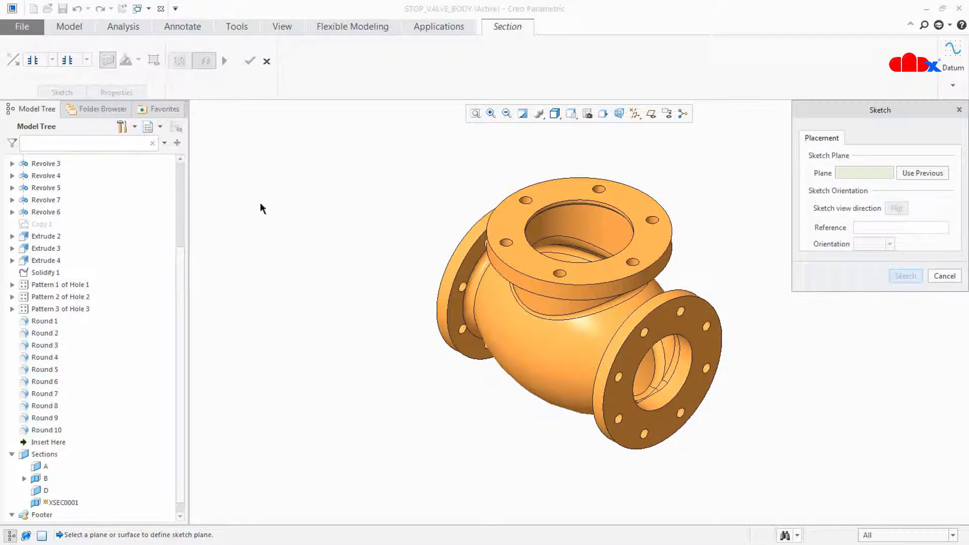
left_click(627, 421)
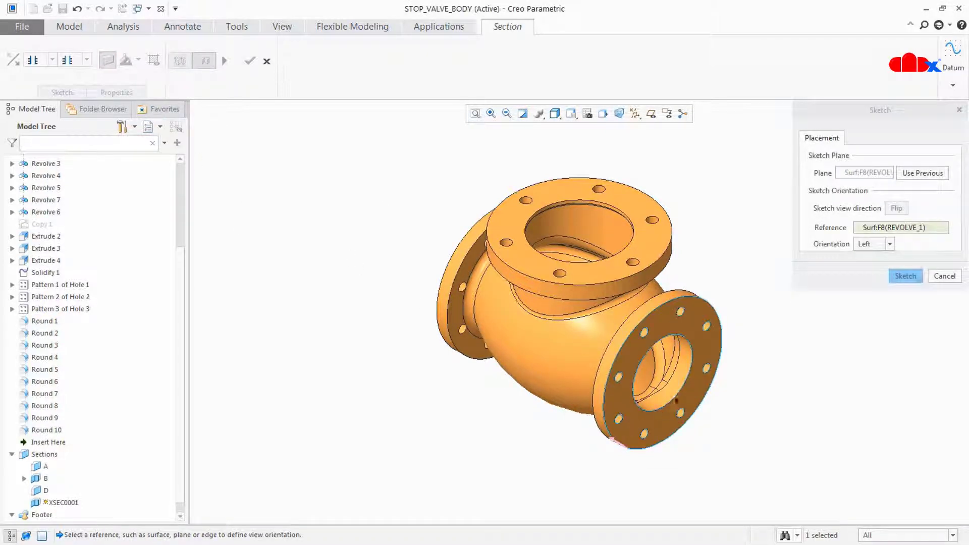
left_click(906, 278)
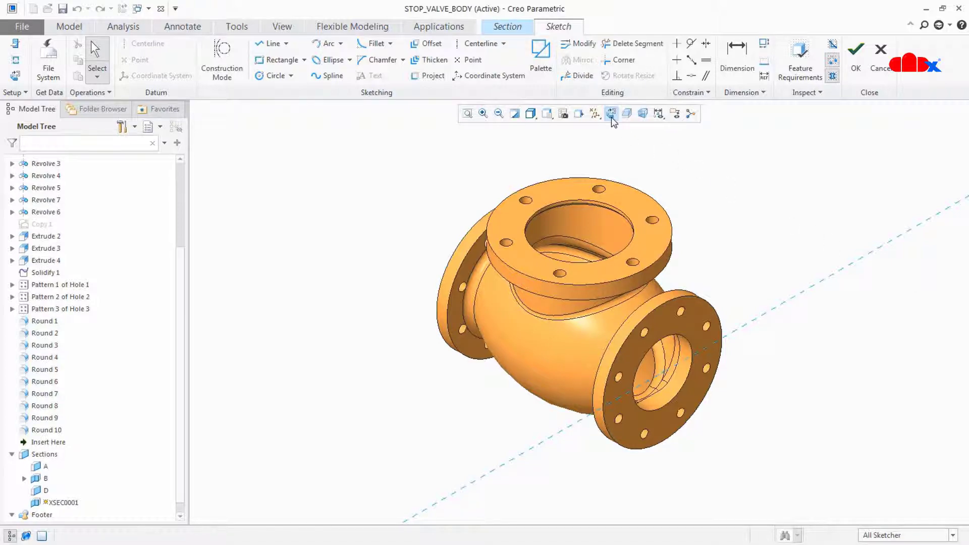
left_click(611, 113)
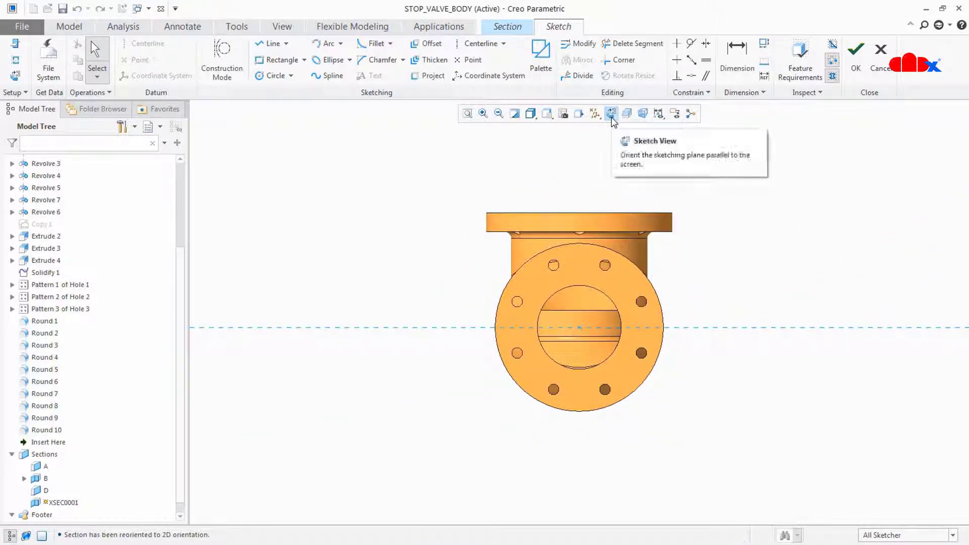
- Sketch a cutting line from the upper flange's midpoint to the bore centre, angled through a lower bolt hole to the flange edge, and finish the sketch
left_click(271, 44)
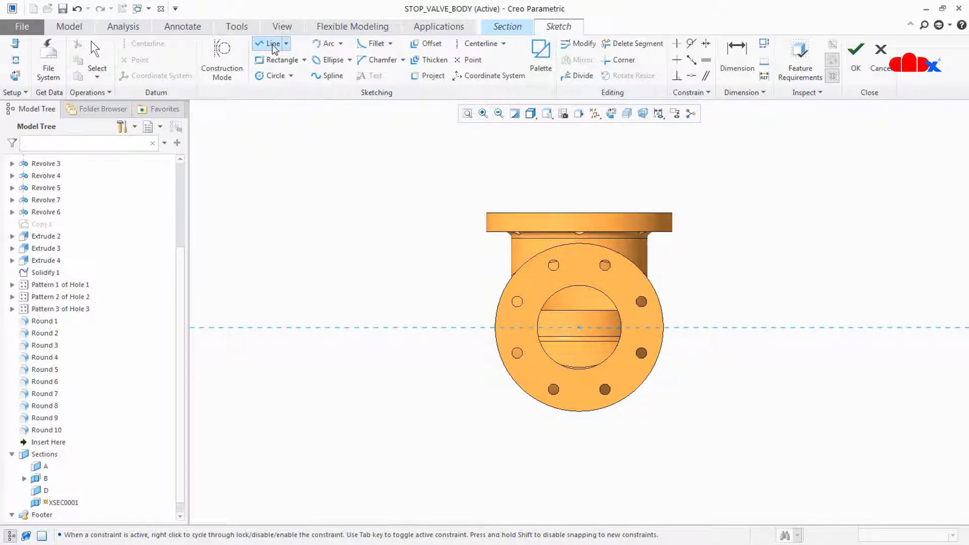
left_click(585, 331)
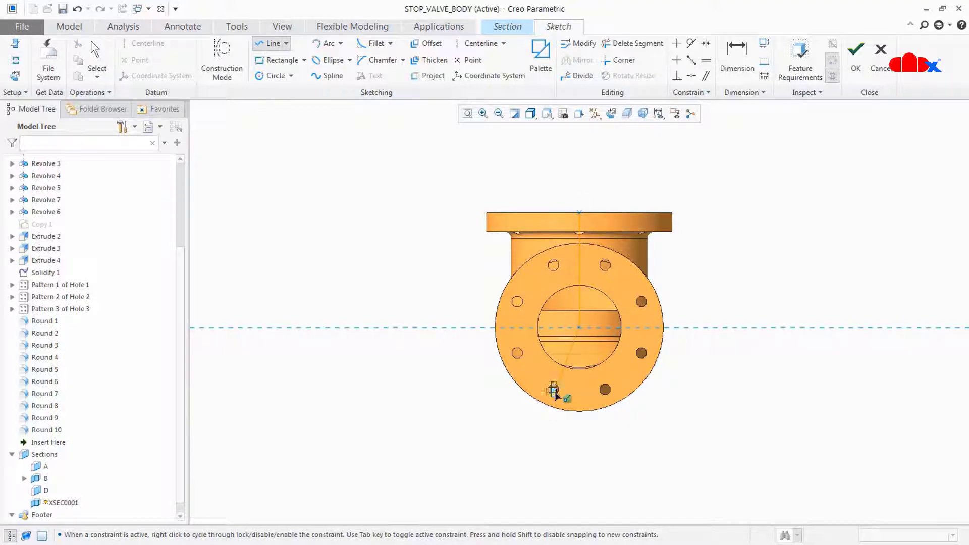
middle_click(536, 423)
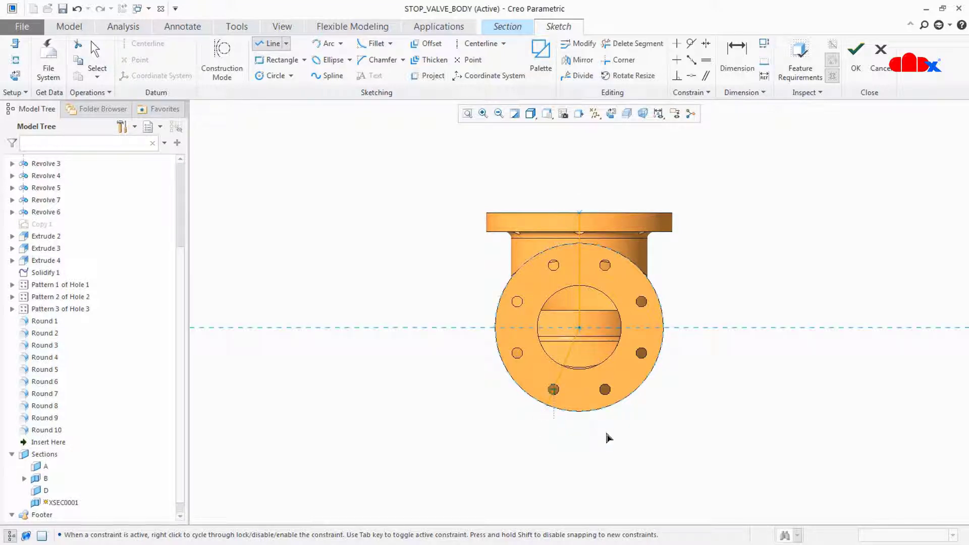
middle_click(606, 432)
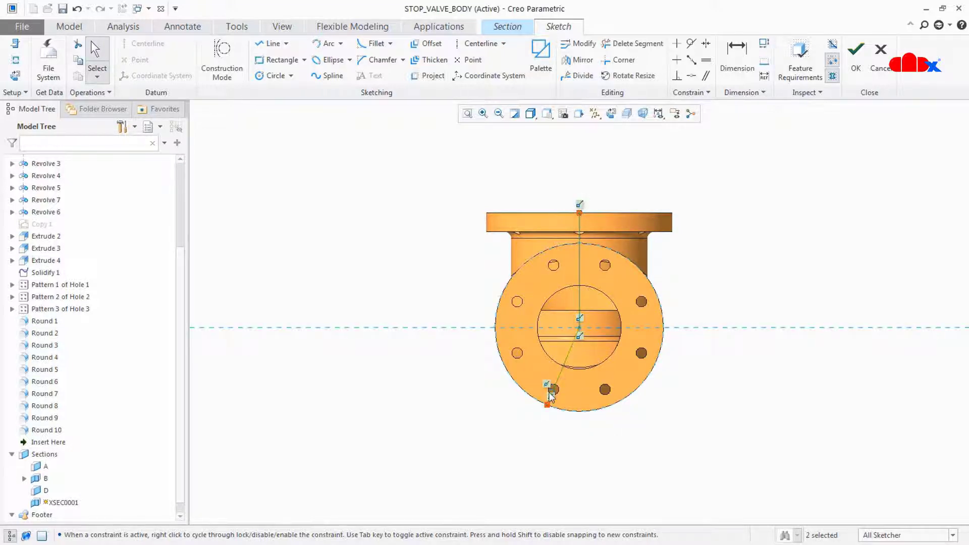
left_click(855, 51)
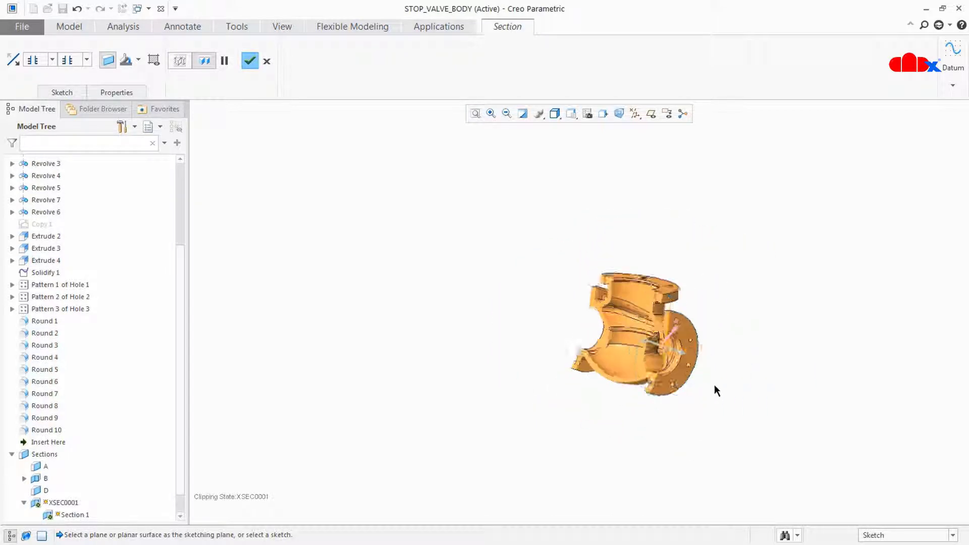
- Try an orange cap colour on the offset section's cut surfaces and switch back to the model colour
middle_click_drag(713, 387, 593, 398)
scroll(630, 403, "up", 3)
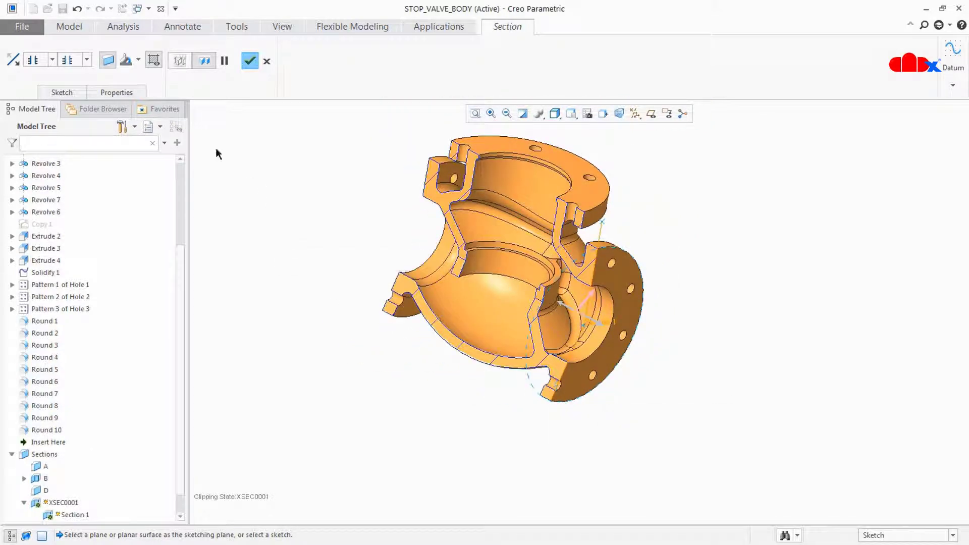
left_click(138, 60)
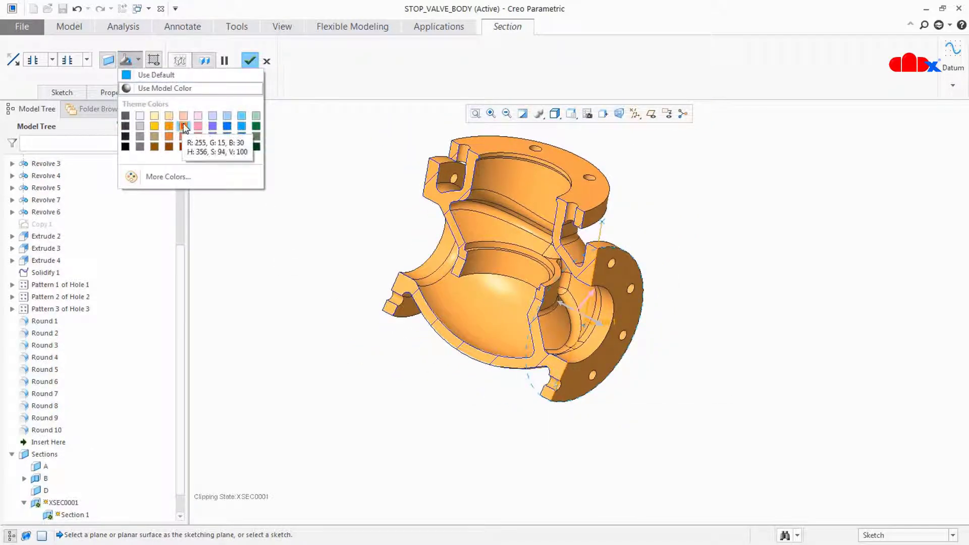
left_click(225, 125)
middle_click_drag(319, 259, 314, 261)
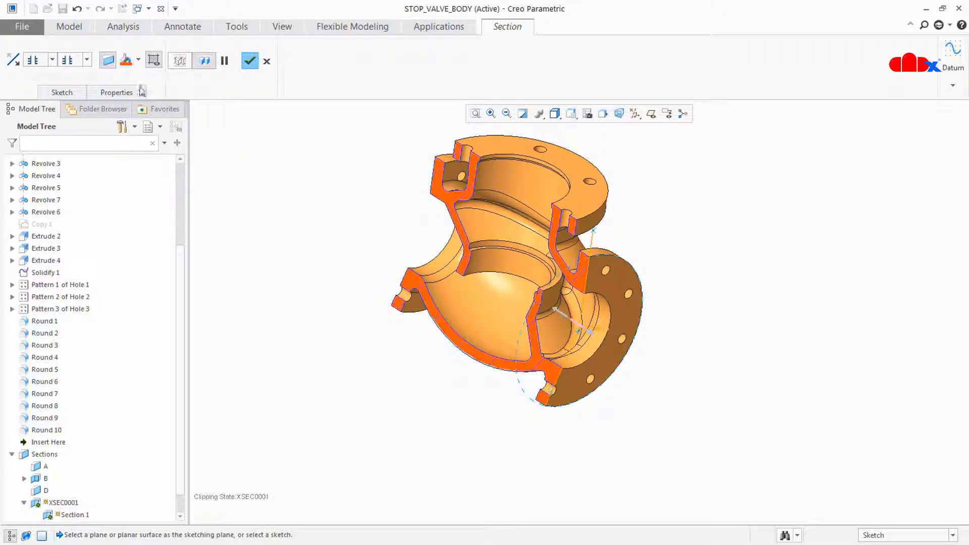
left_click(137, 60)
left_click(147, 88)
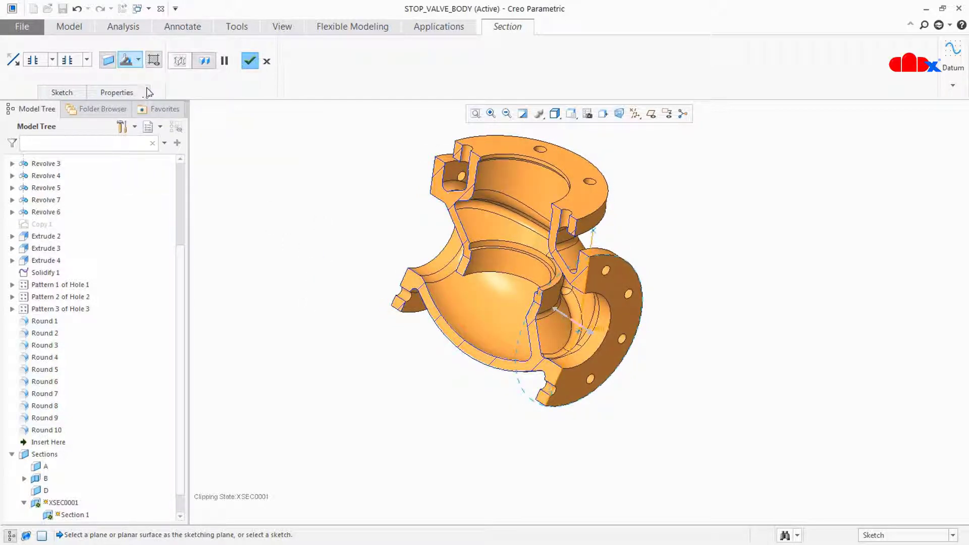
mouse_move(294, 251)
middle_mouse_down()
mouse_move(277, 243)
mouse_move(292, 252)
middle_mouse_up()
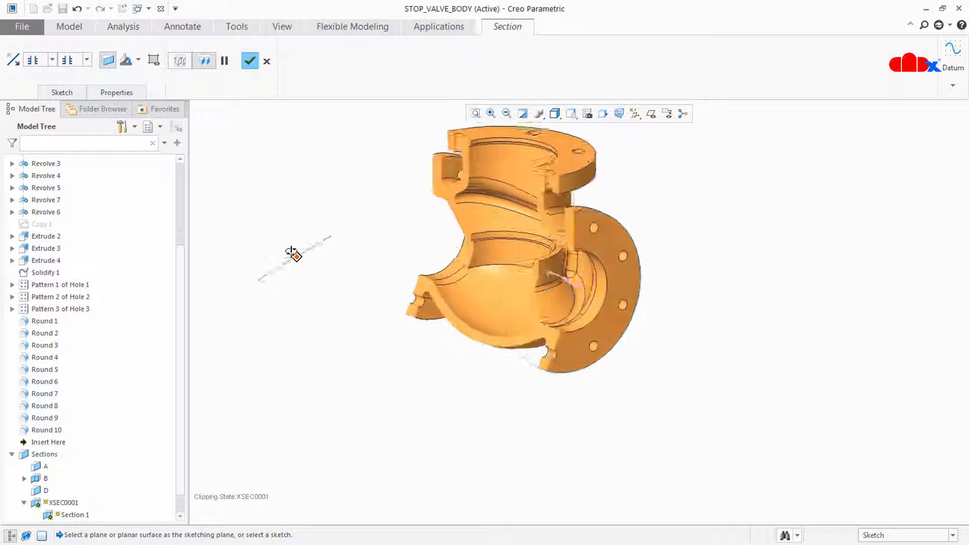
- Rename the offset section as E and accept its definition
left_click(109, 94)
left_click_drag(131, 128, 107, 126)
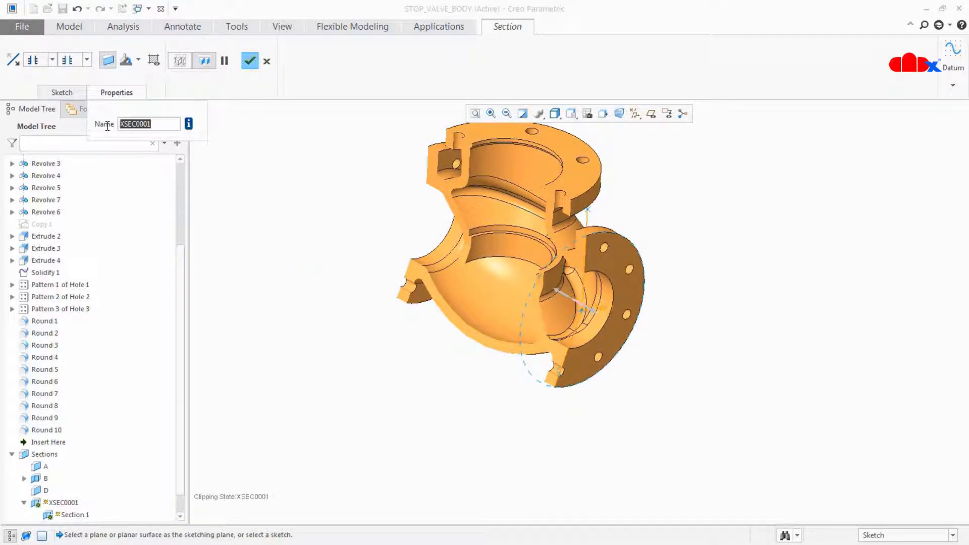
type("E")
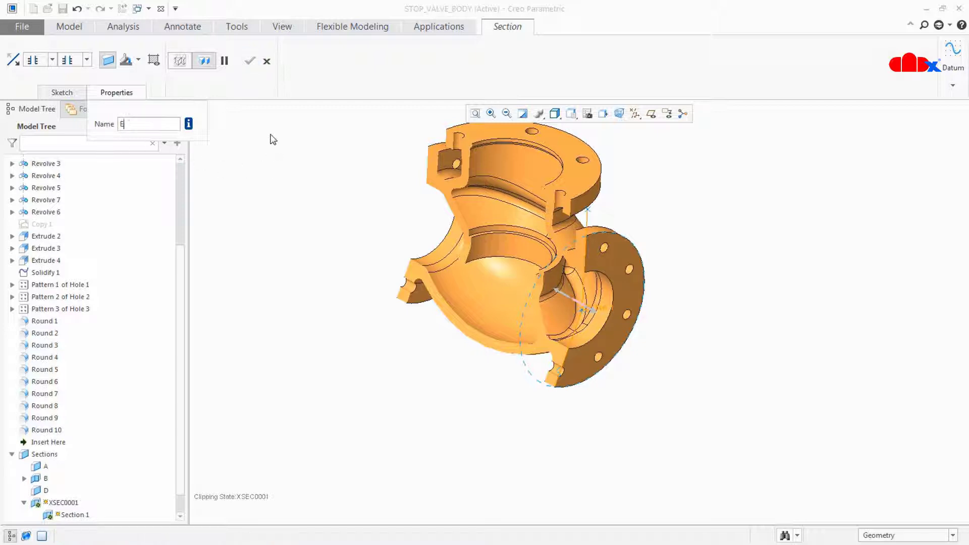
key("Return")
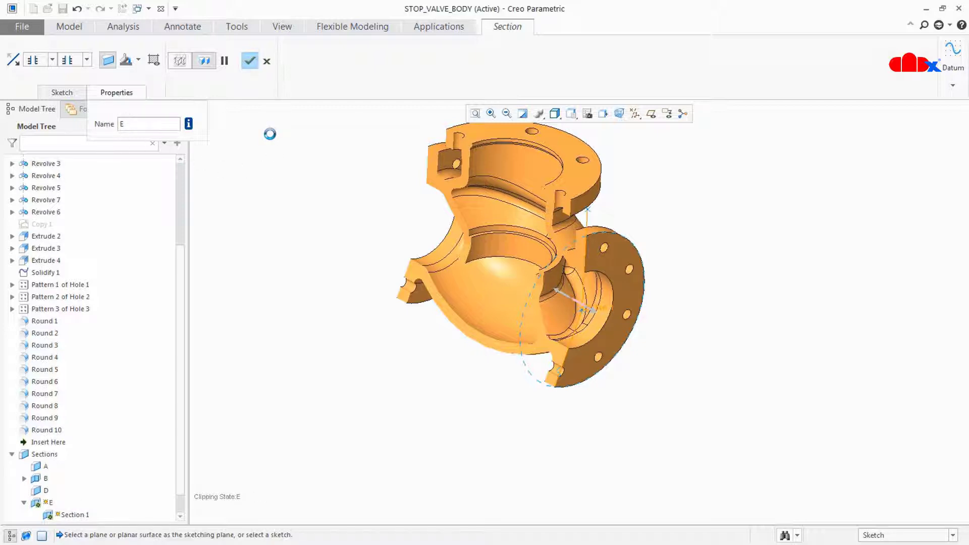
left_click(251, 63)
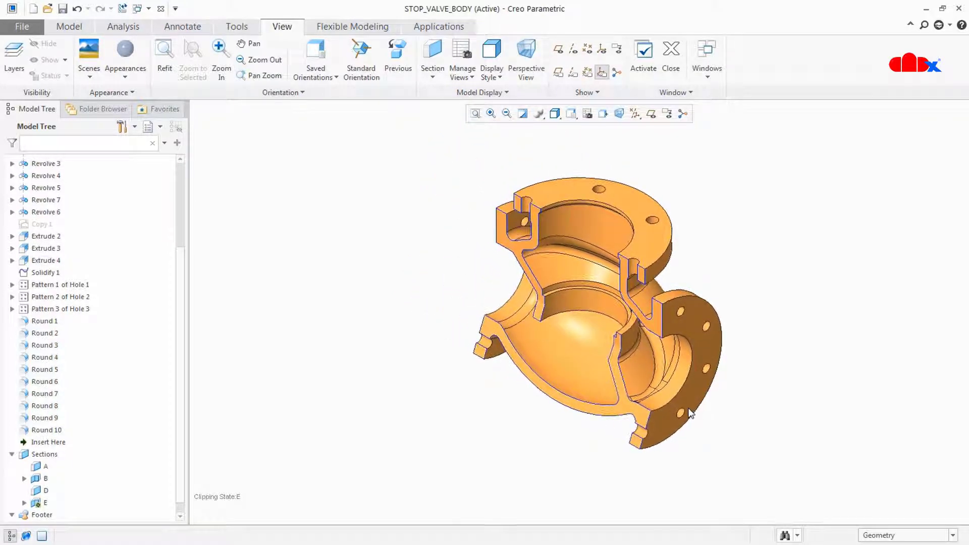
- Redefine section E by displaying the datum planes and moving its sketch to the RIGHT datum plane
left_click(35, 505)
left_click(55, 434)
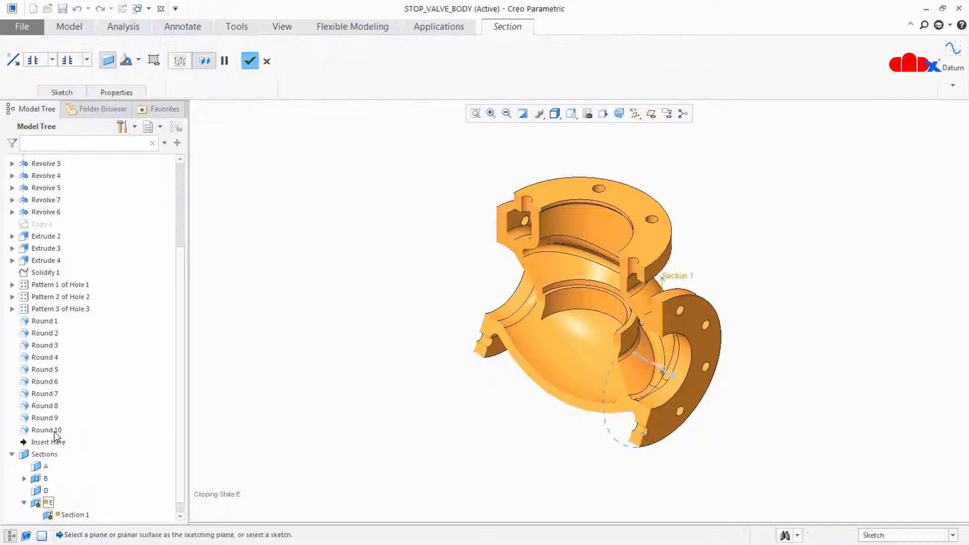
left_click(69, 93)
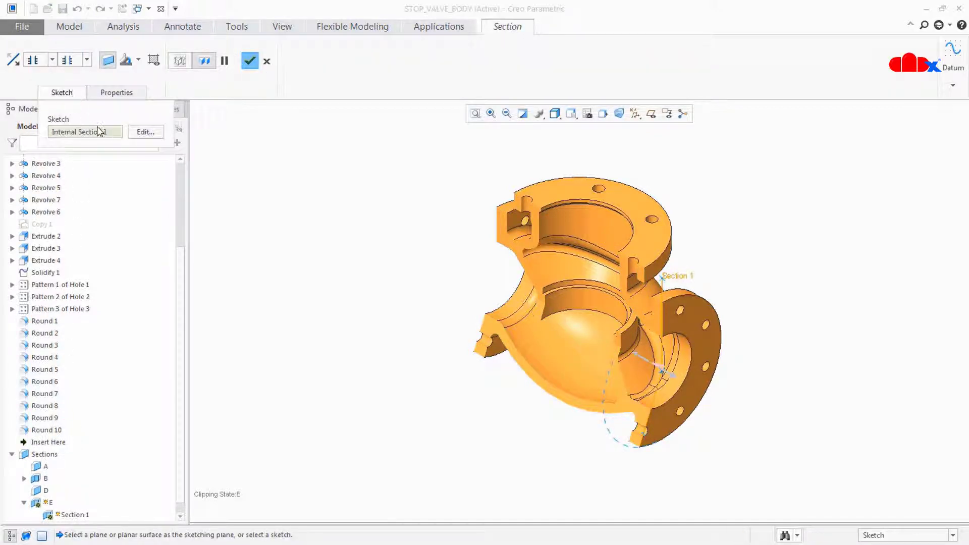
left_click(134, 133)
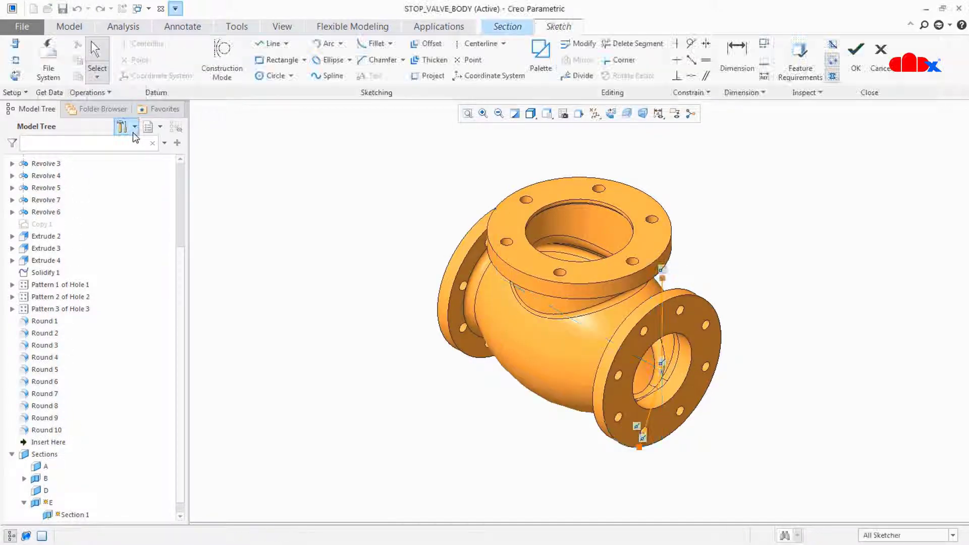
left_click(16, 44)
left_click(651, 113)
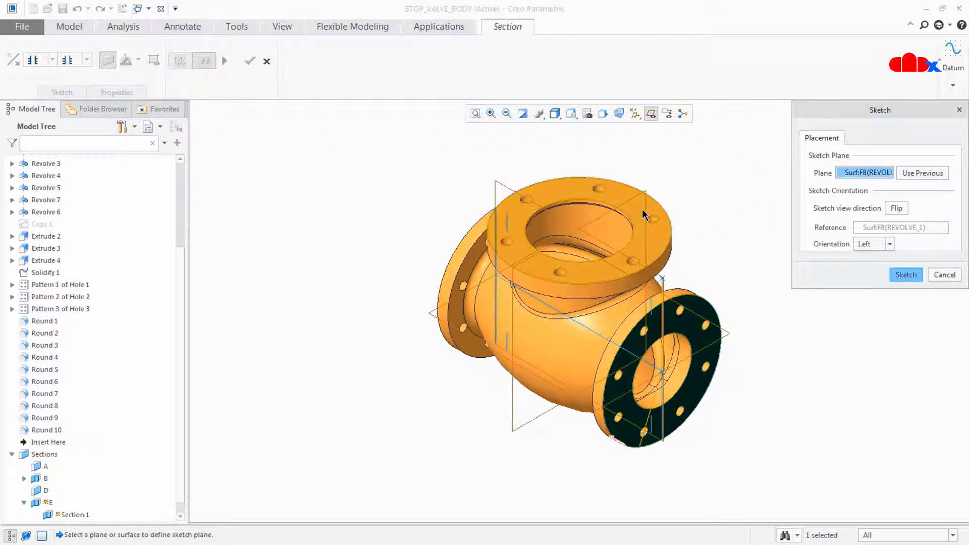
left_click(628, 203)
left_click(906, 274)
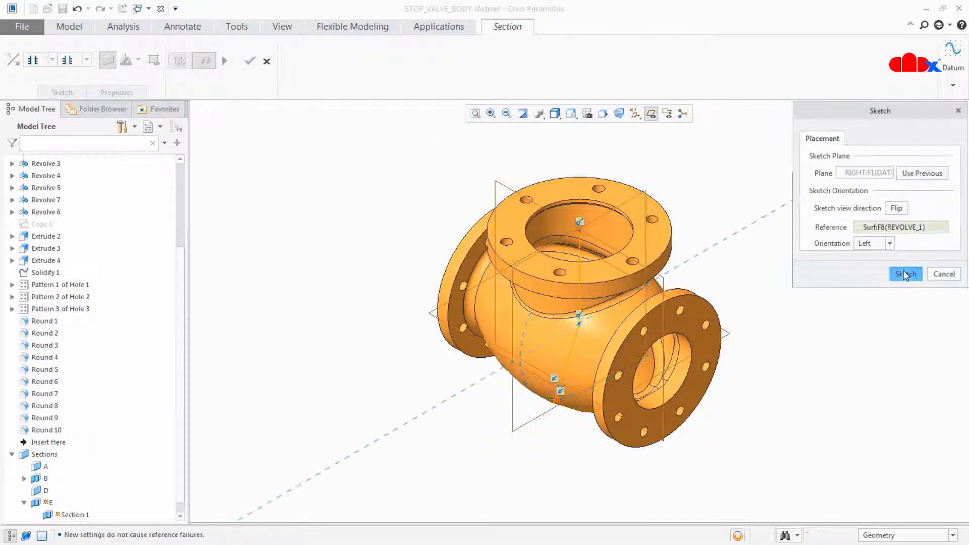
left_click(860, 67)
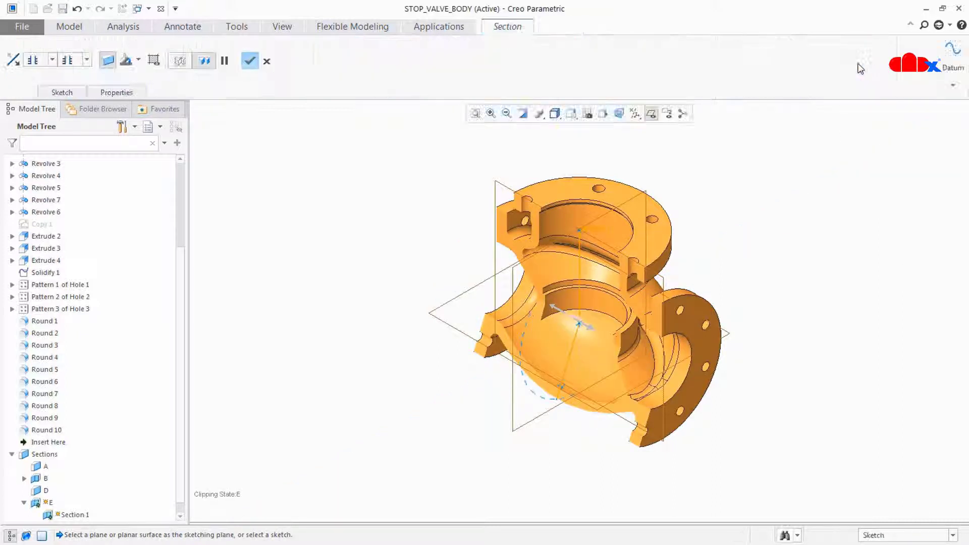
- Try setting the cut extent to none on the first side and on the second side, restoring the full cut each time
left_click(52, 61)
left_click(49, 77)
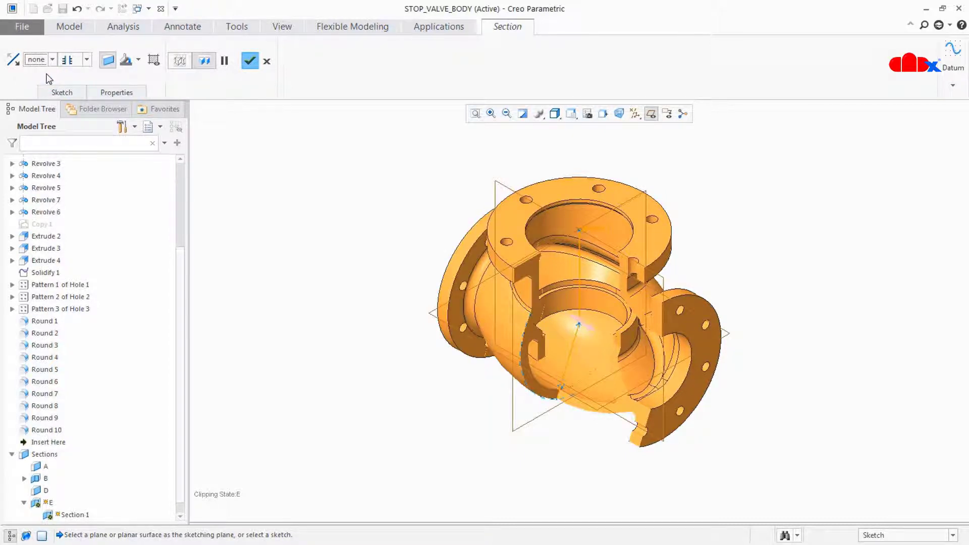
left_click(52, 59)
left_click(48, 83)
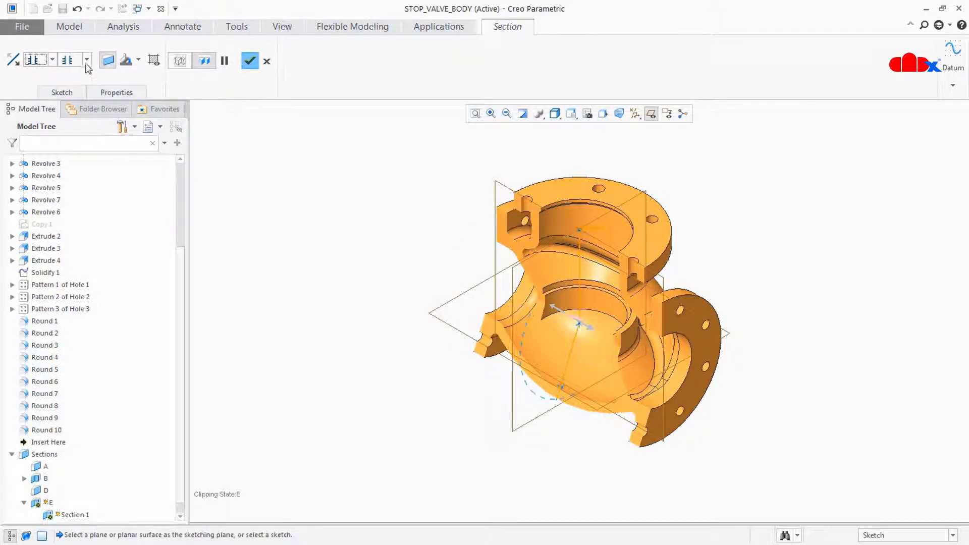
left_click(87, 60)
left_click(71, 73)
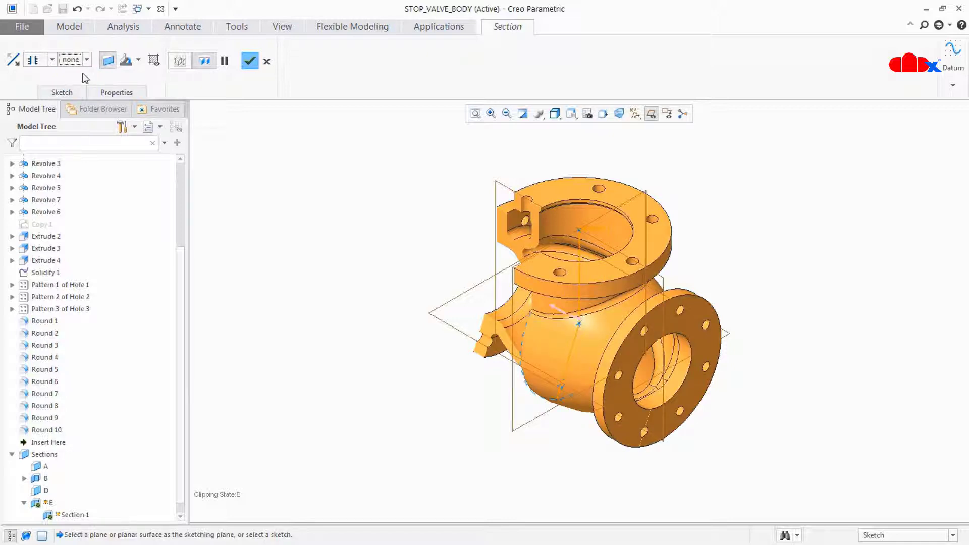
left_click(86, 60)
left_click(80, 80)
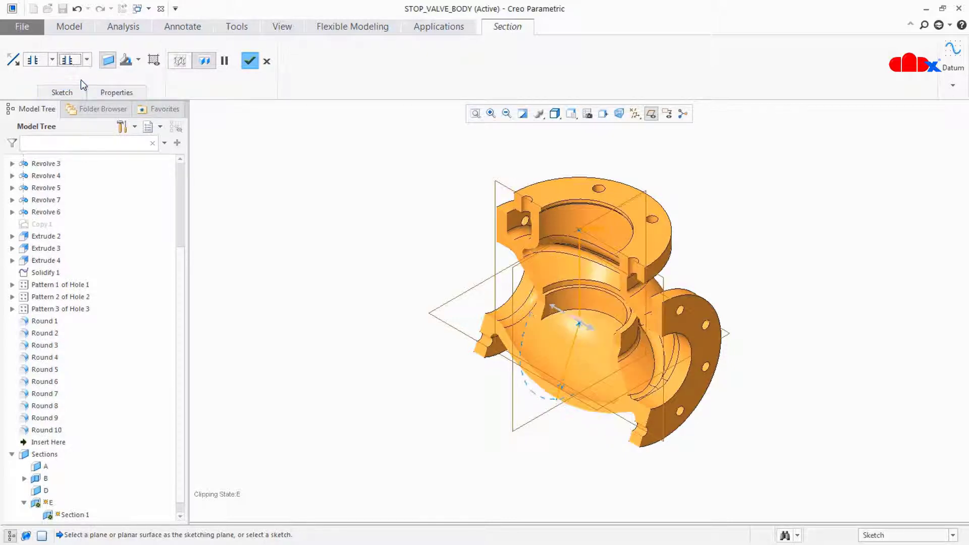
- Colour section E's cut surfaces orange, set the first side's cut extent to none and accept the redefinition
left_click(138, 60)
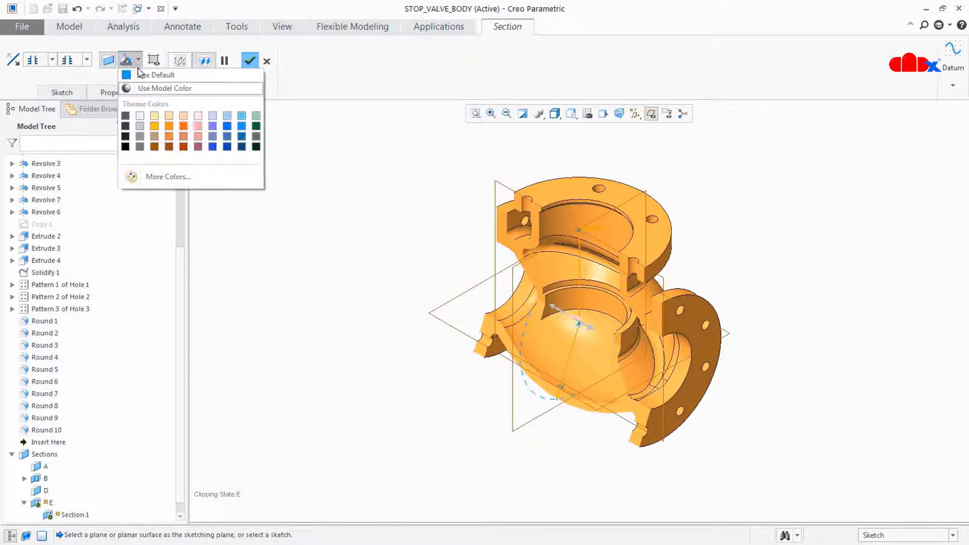
left_click(182, 126)
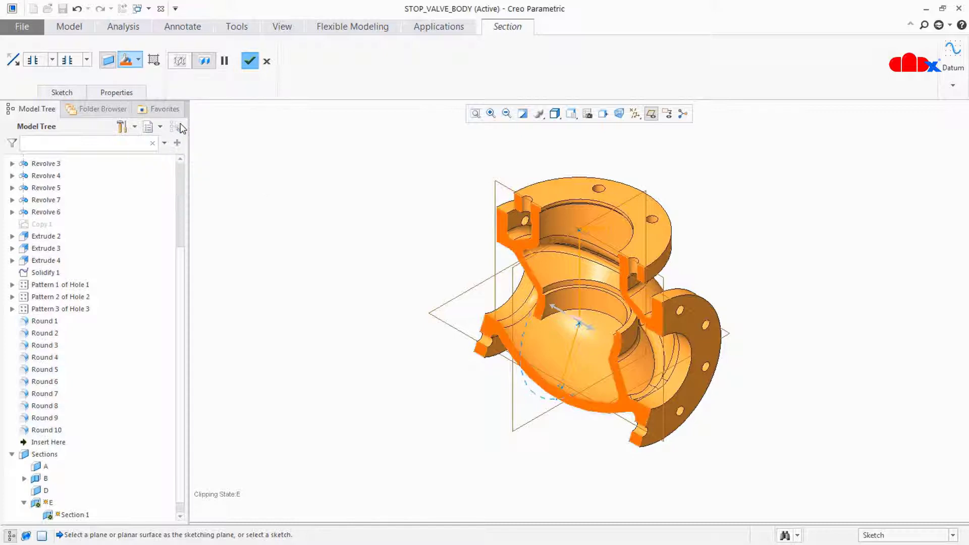
left_click(52, 60)
left_click(51, 74)
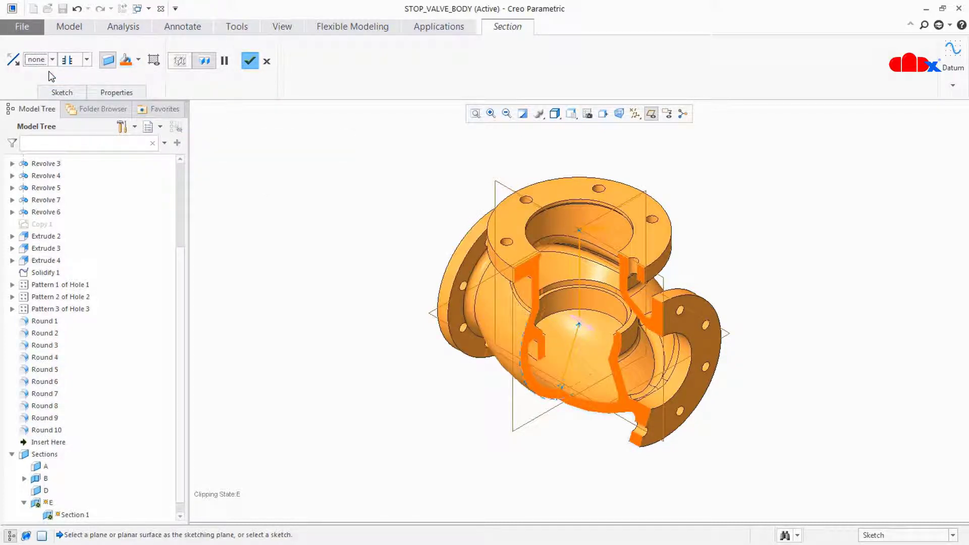
left_click(250, 62)
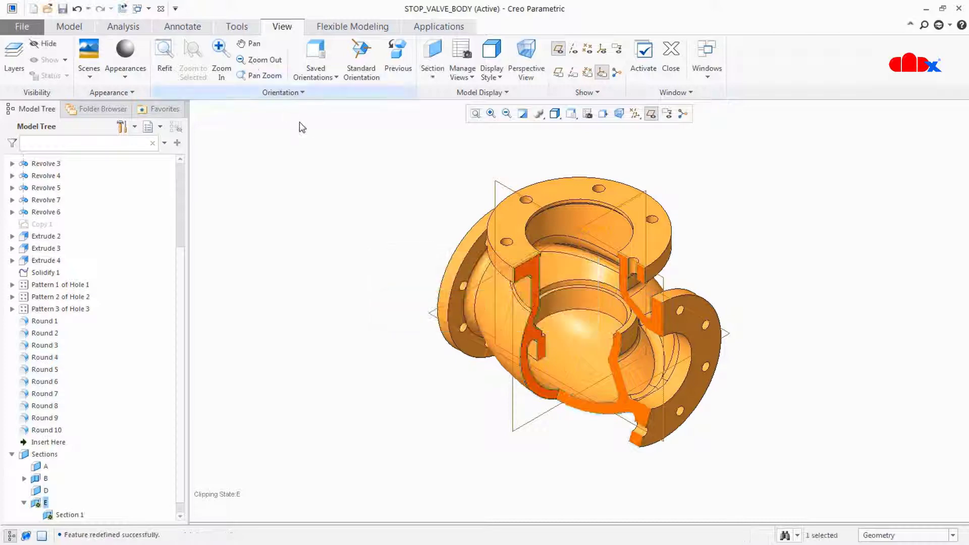
- Inspect section E in the FRONT, RIGHT and TOP orientations with datum planes hidden, and return to the default orientation
left_click(571, 113)
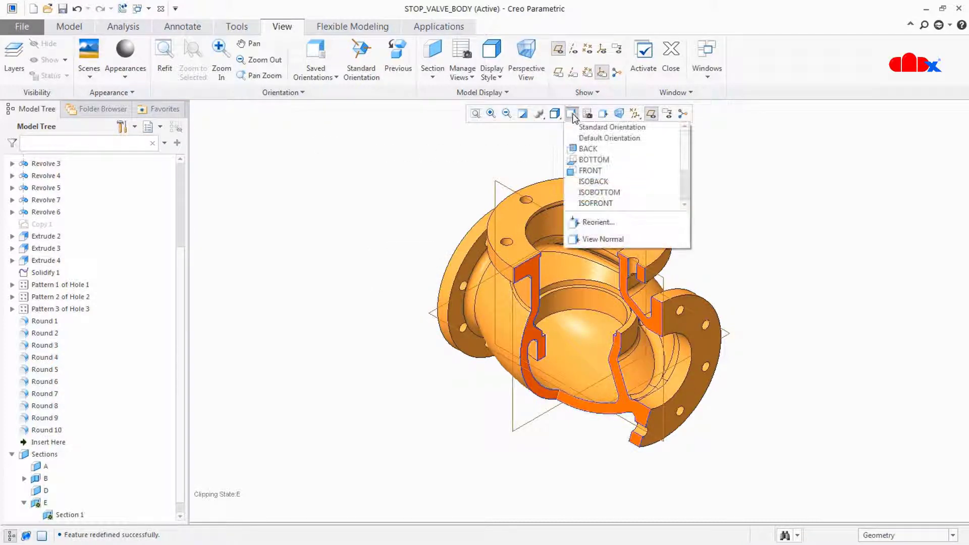
left_click(597, 175)
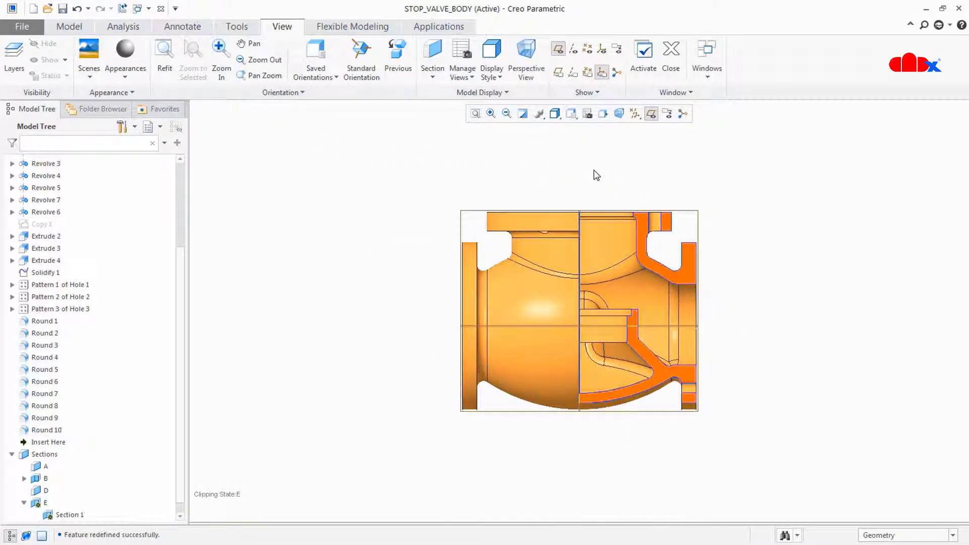
left_click(651, 113)
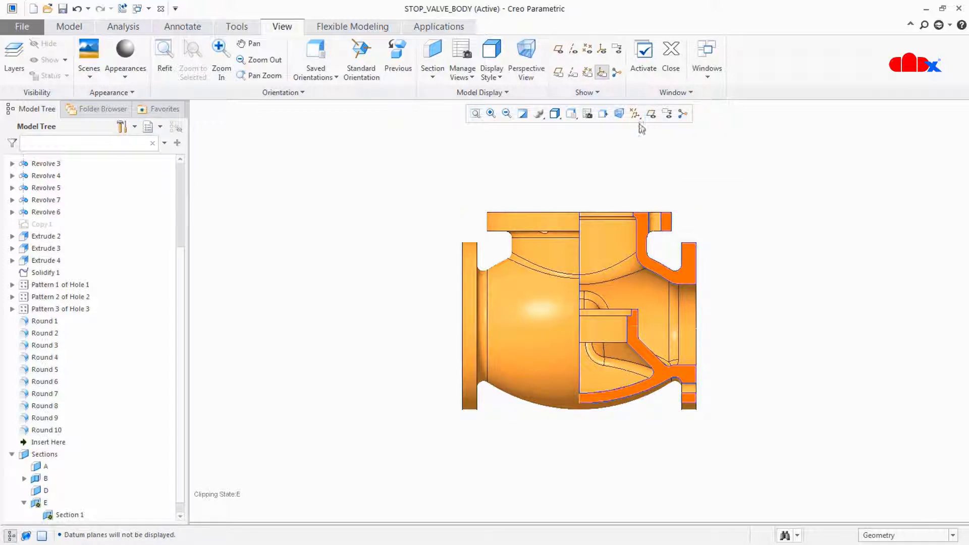
left_click(571, 113)
left_click(589, 193)
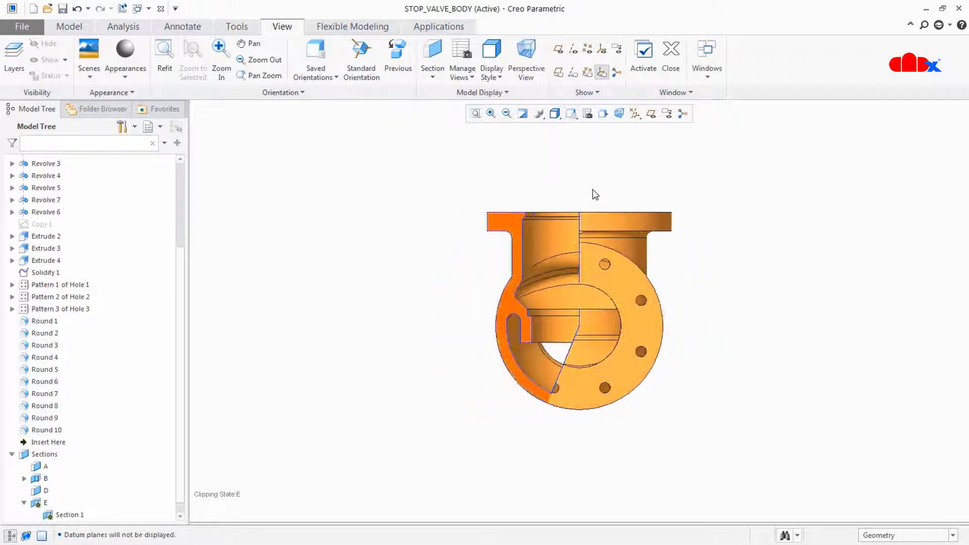
left_click(571, 113)
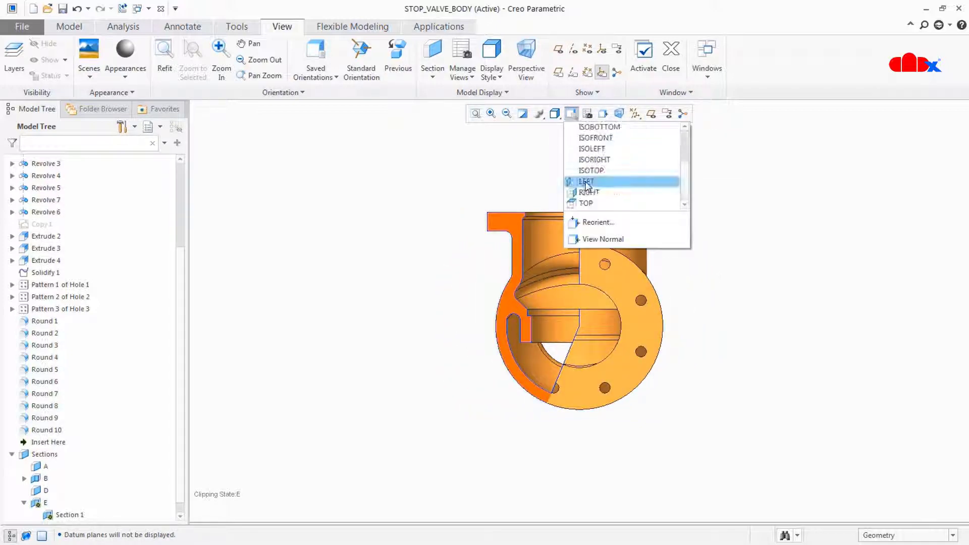
left_click(590, 204)
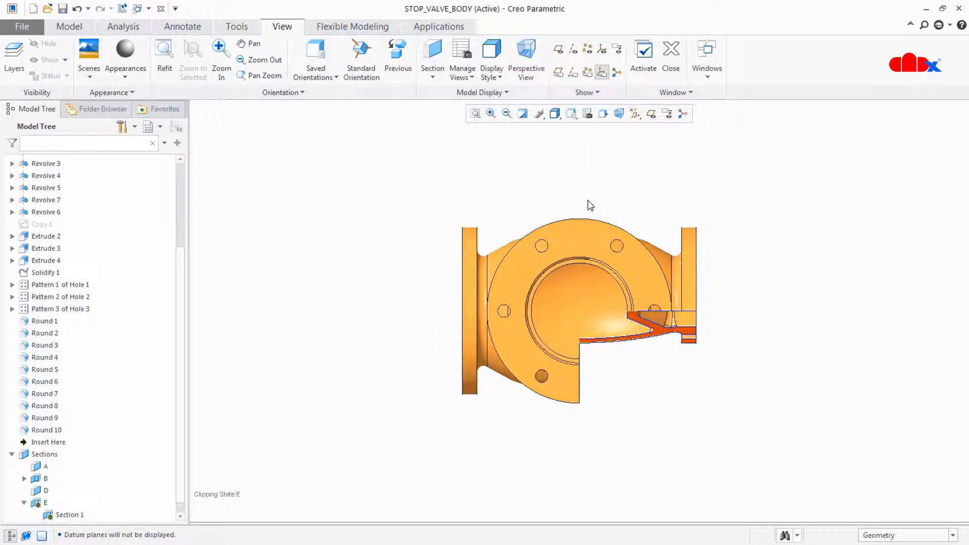
key("ctrl+d")
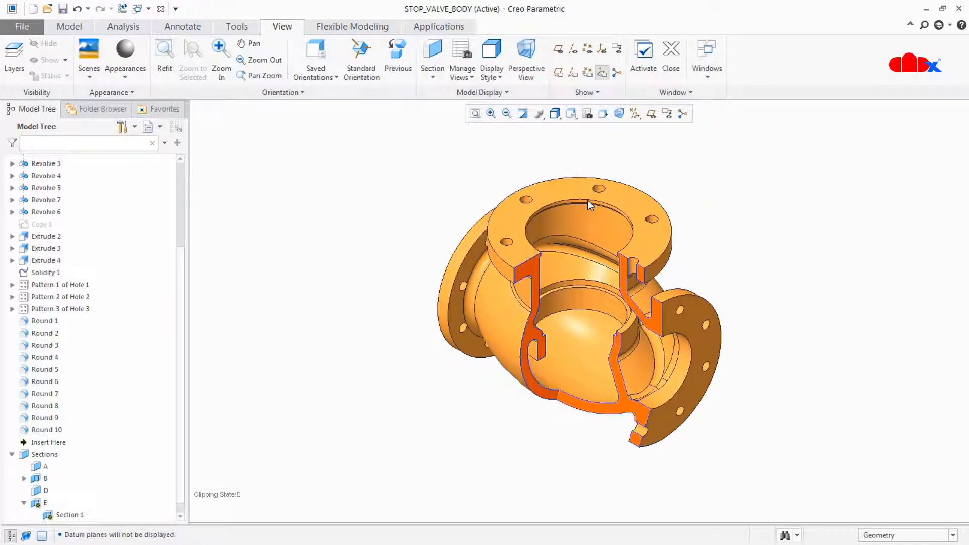
- Undo the last redefinition of section E and deactivate the section
left_click(77, 9)
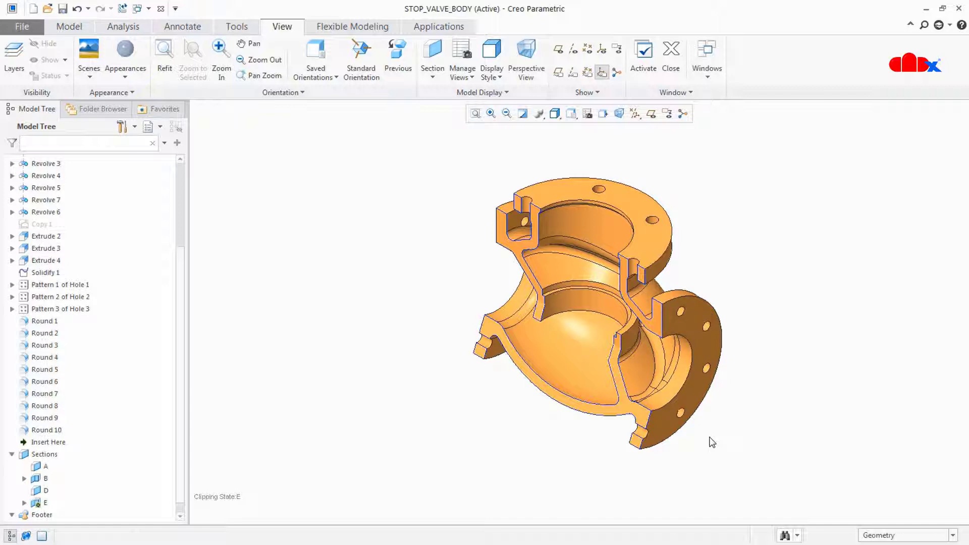
right_click(36, 502)
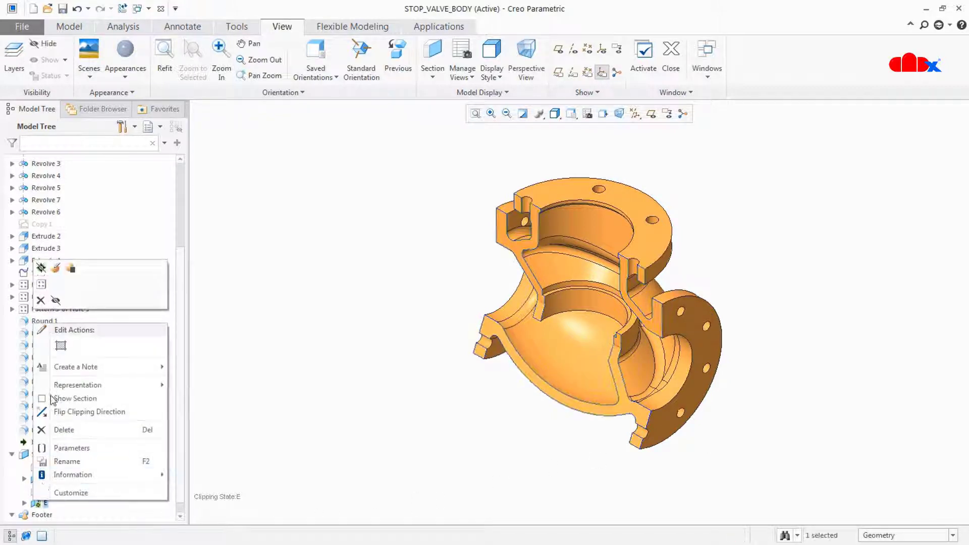
left_click(41, 267)
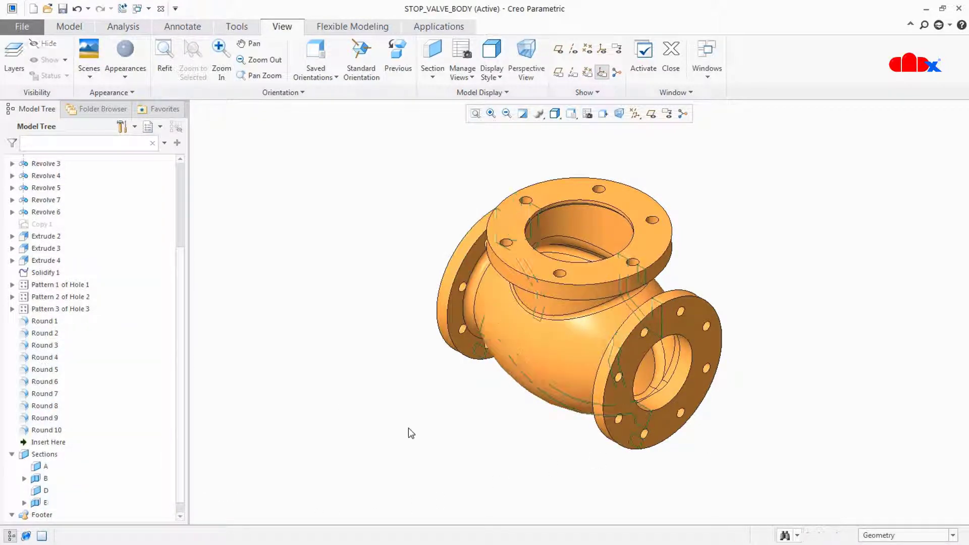
- Start an X-direction section referencing coordinate system CS0 and try switching its direction to Y and Z
left_click(434, 77)
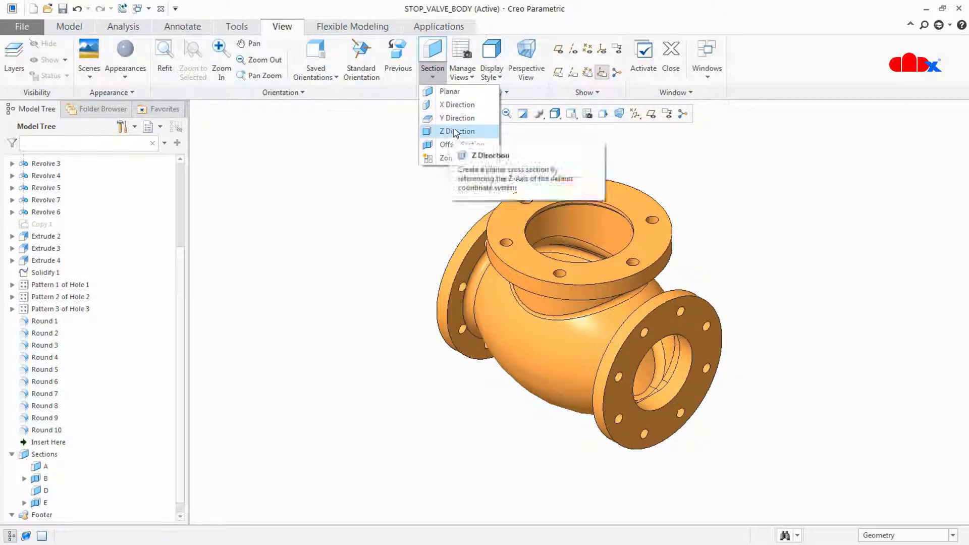
left_click(462, 106)
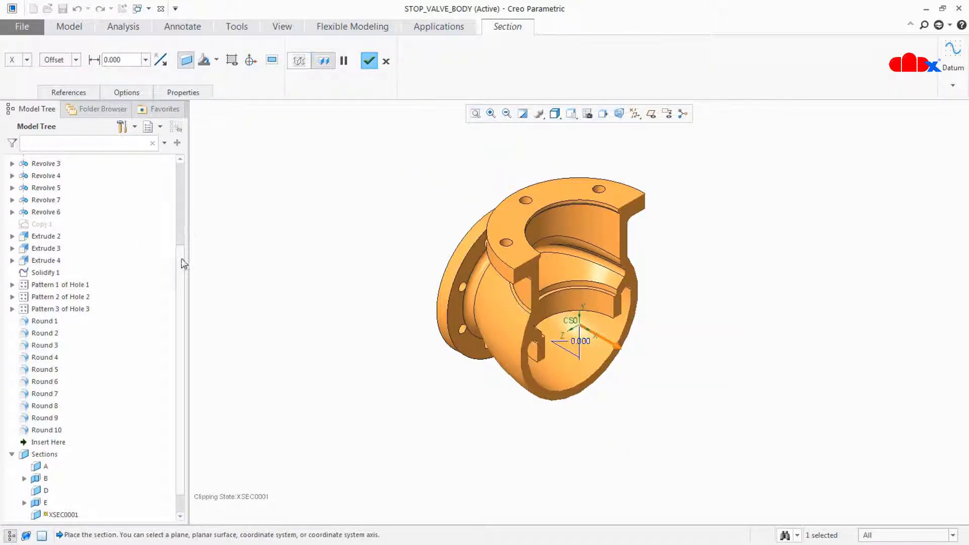
left_click_drag(181, 258, 184, 158)
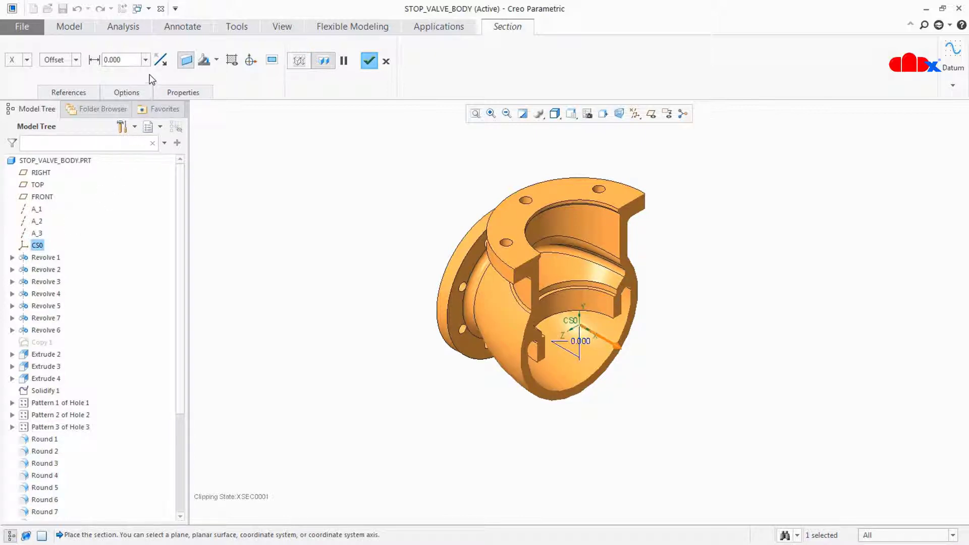
left_click(27, 60)
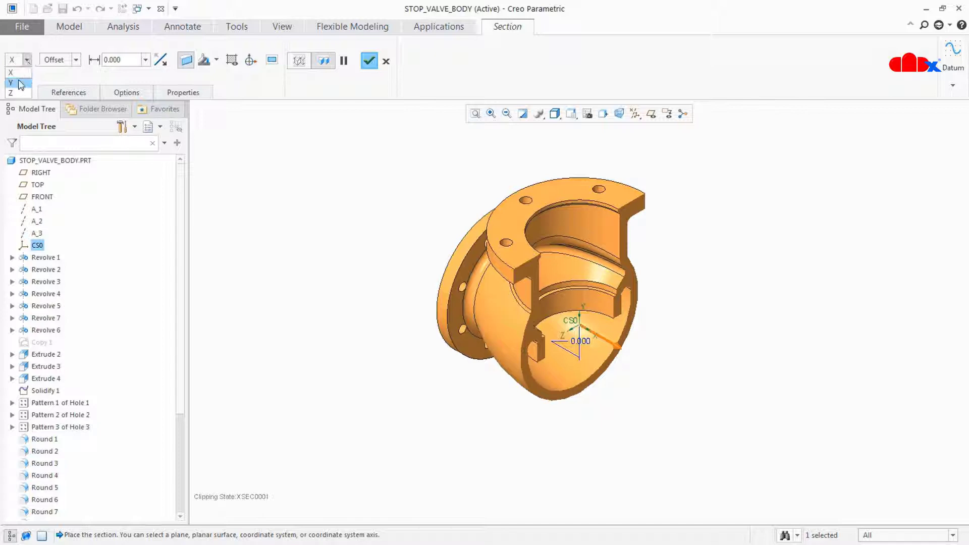
left_click(22, 84)
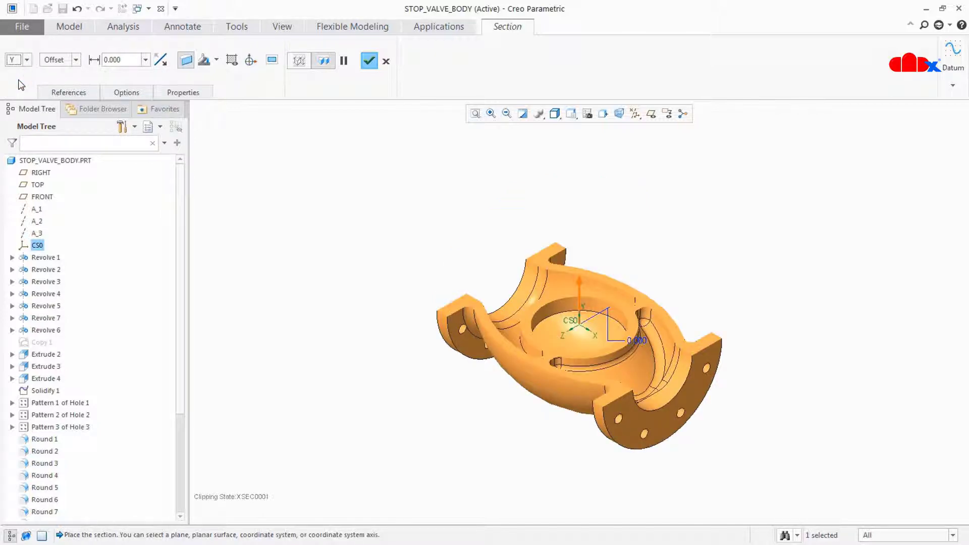
left_click(27, 60)
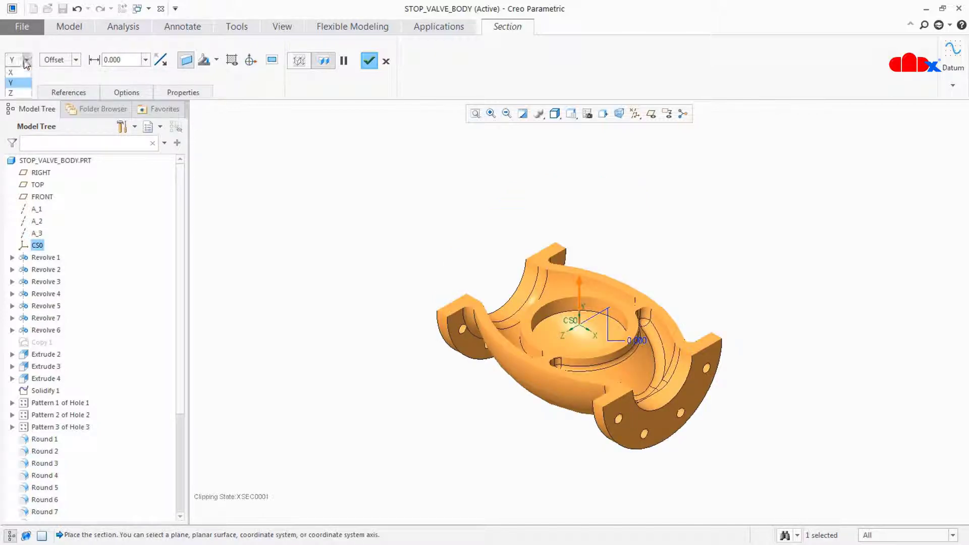
left_click(18, 96)
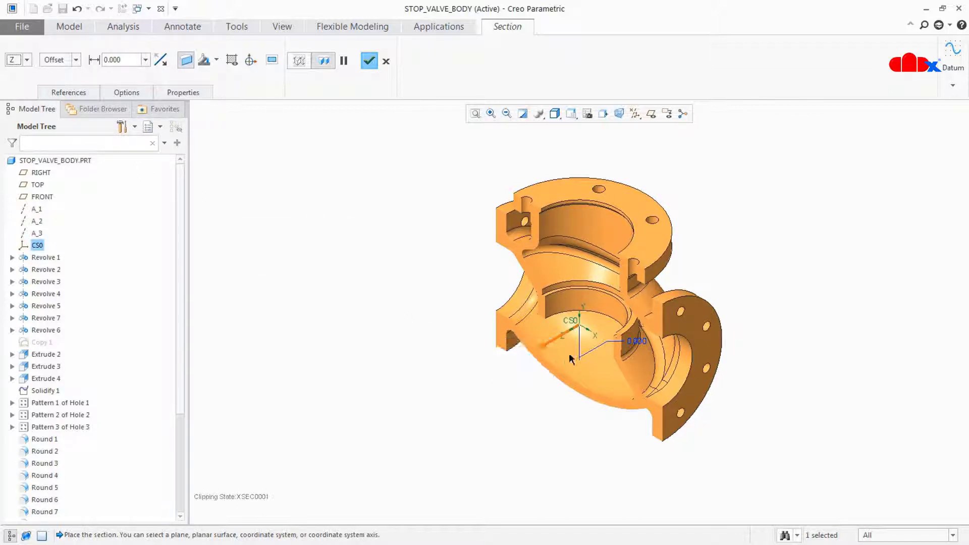
- Try offsetting the Z-direction section by 11 and freely repositioning its plane with the 3D dragger, and cancel the section
mouse_move(575, 344)
left_mouse_down()
mouse_move(552, 353)
mouse_move(564, 338)
left_mouse_up()
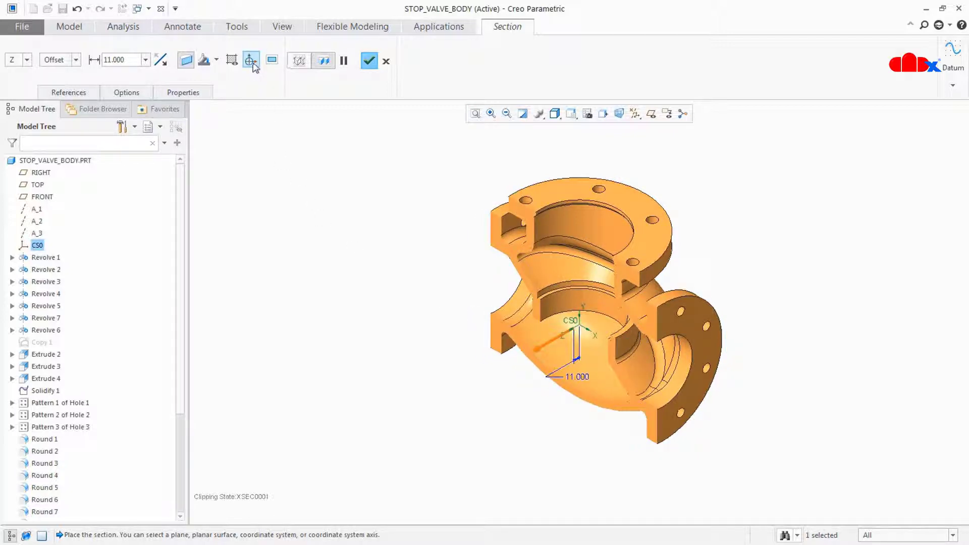
left_click(251, 61)
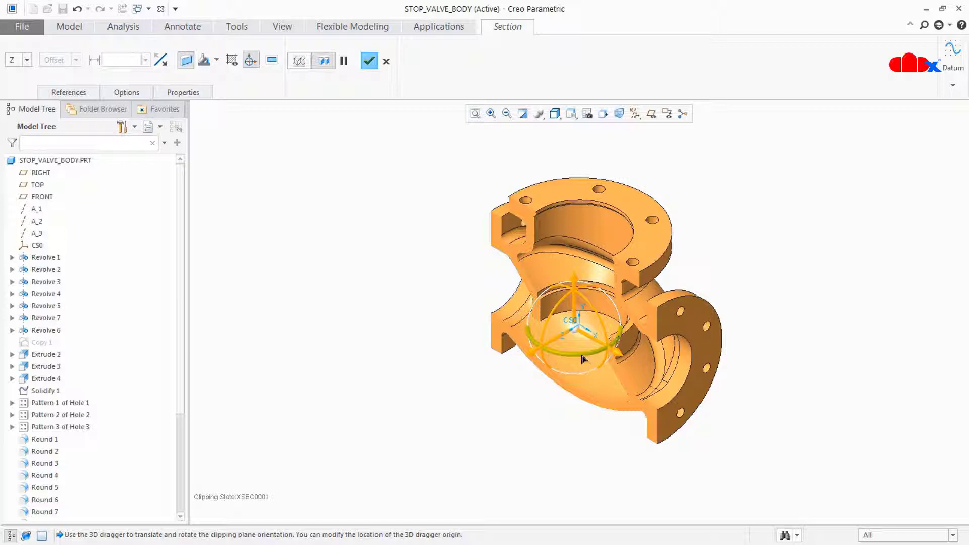
left_click_drag(582, 358, 557, 315)
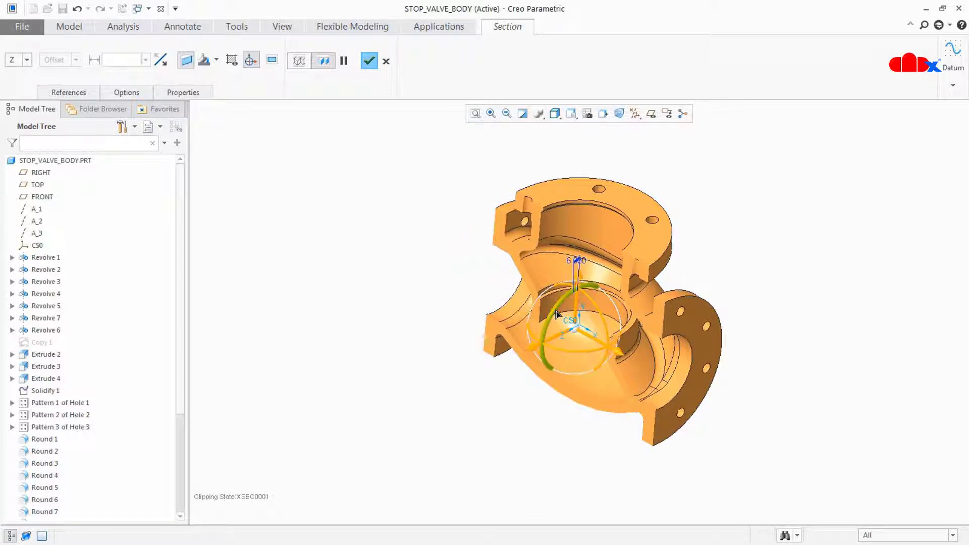
left_click(386, 61)
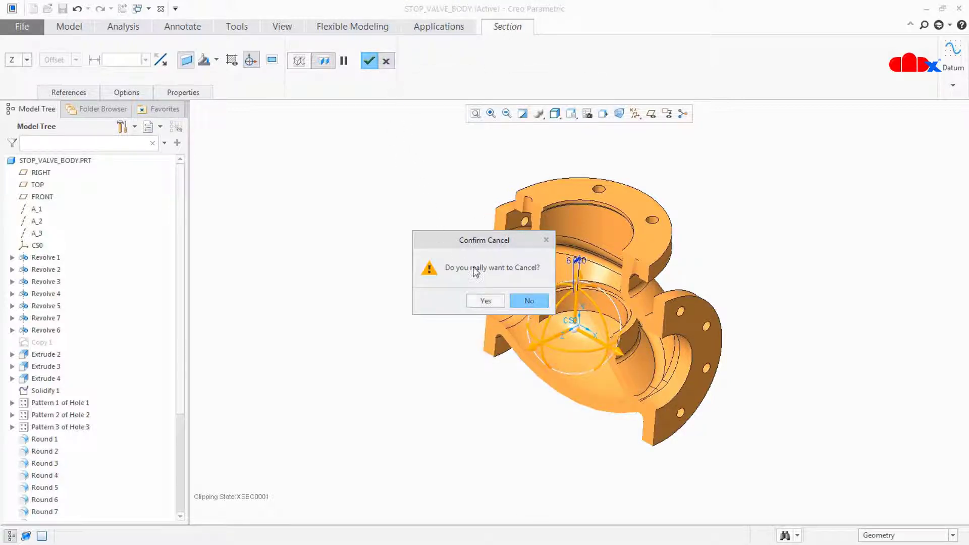
left_click(486, 301)
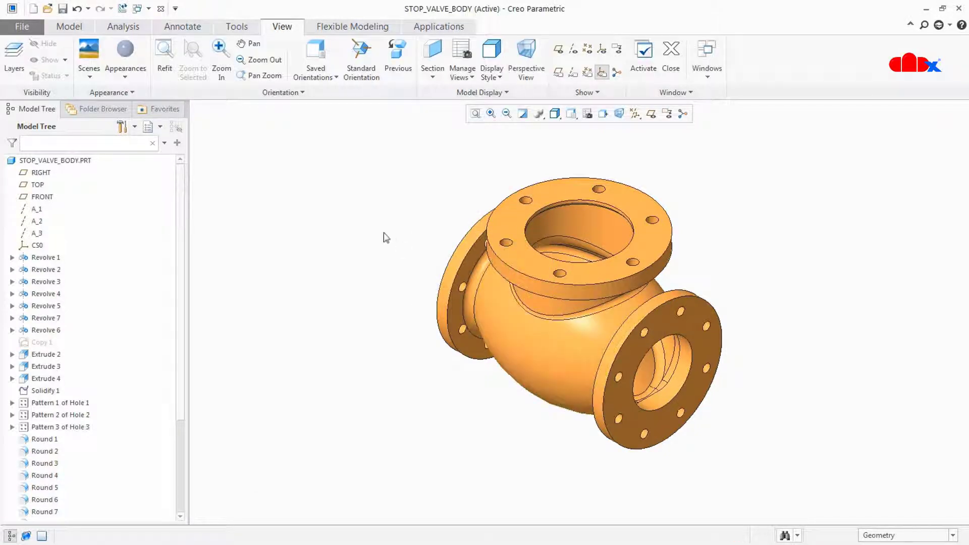
- Start a zone, display the datum planes and set its first reference to the negative side of the FRONT plane
left_click(428, 80)
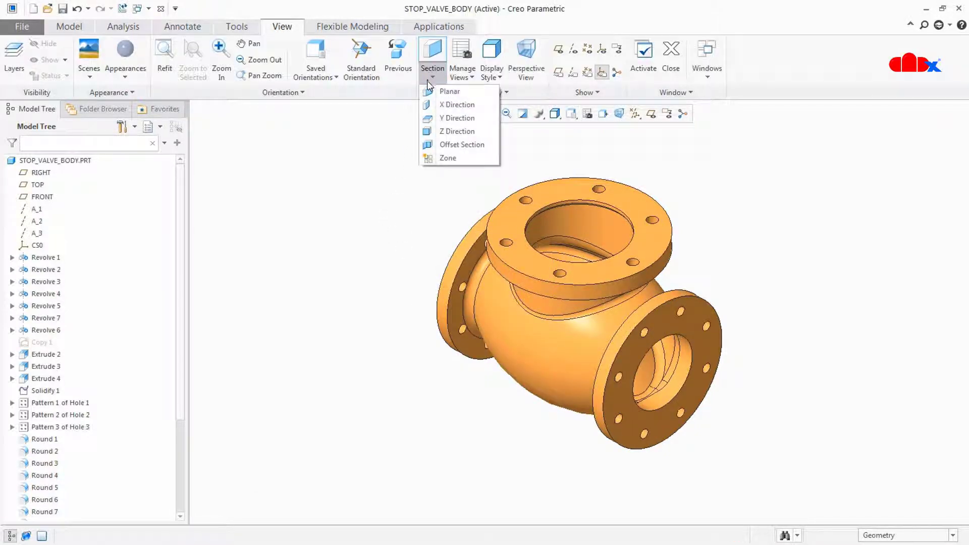
left_click(449, 158)
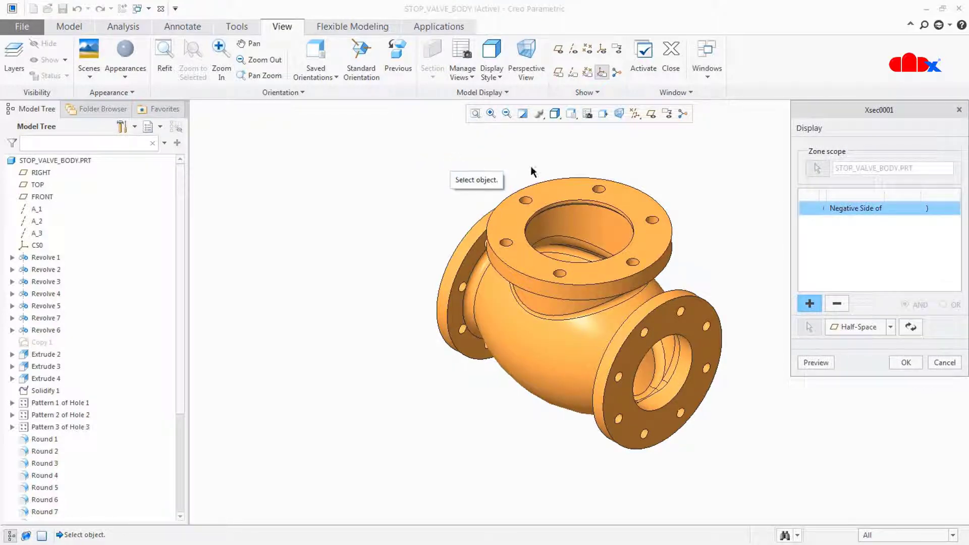
left_click_drag(820, 111, 781, 113)
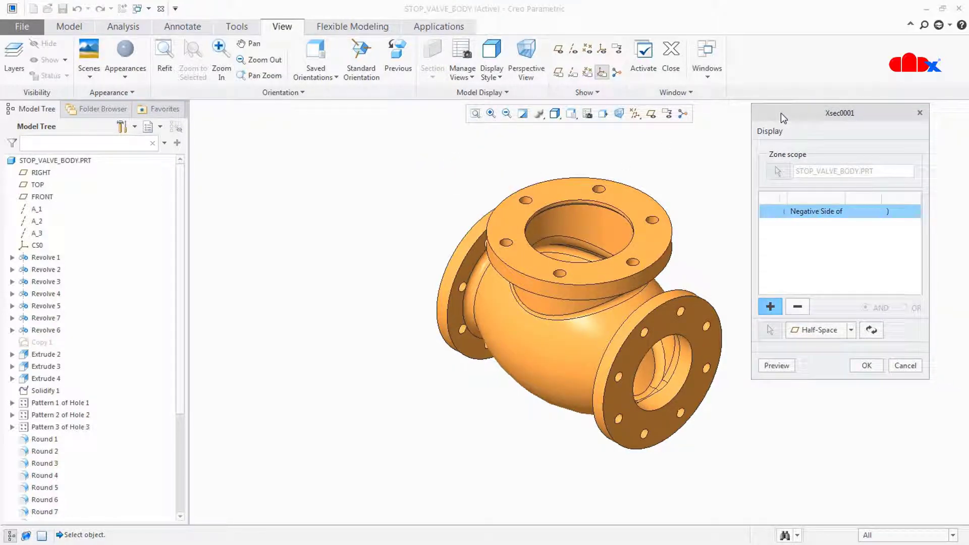
left_click(651, 114)
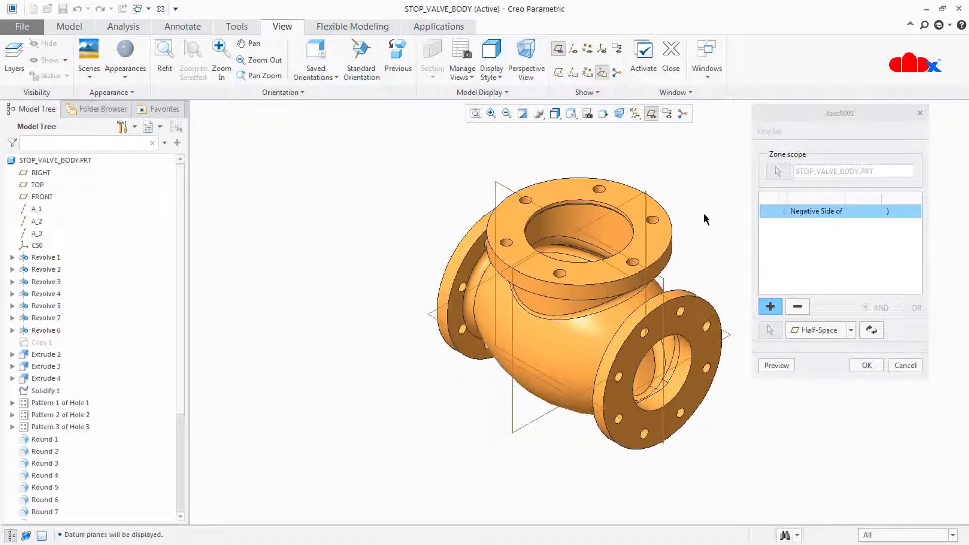
left_click(814, 212)
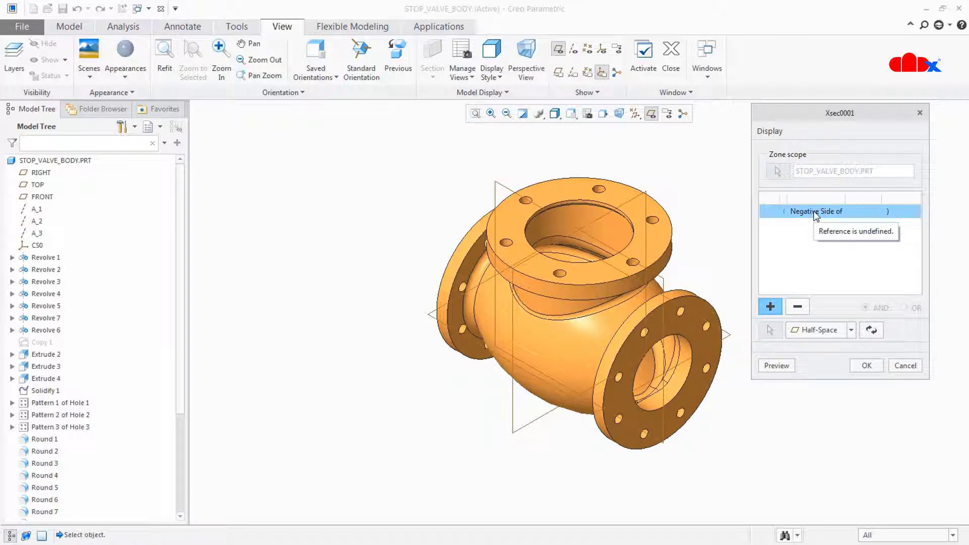
left_click(663, 286)
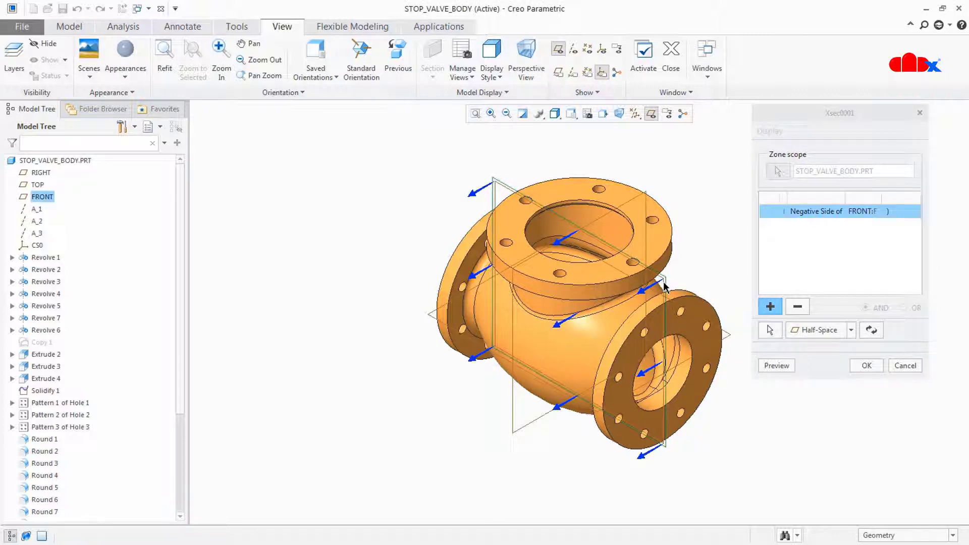
- Add the negative sides of the RIGHT and TOP planes as AND references, preview the zone and accept it
left_click(771, 307)
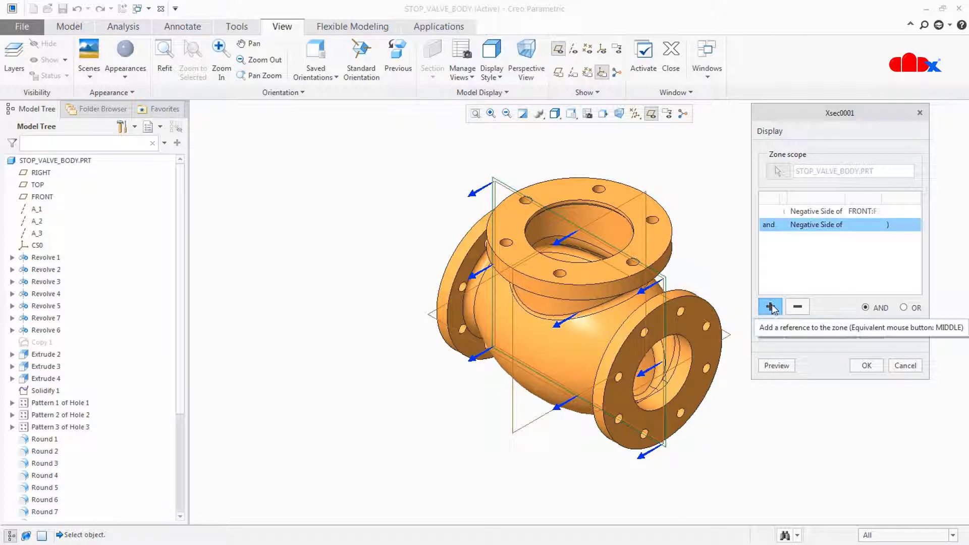
left_click(637, 203)
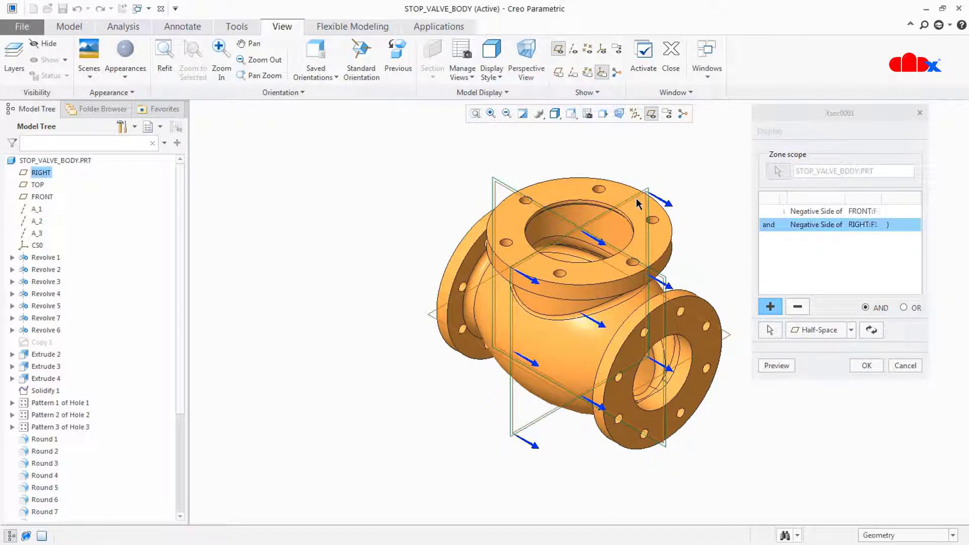
left_click(775, 310)
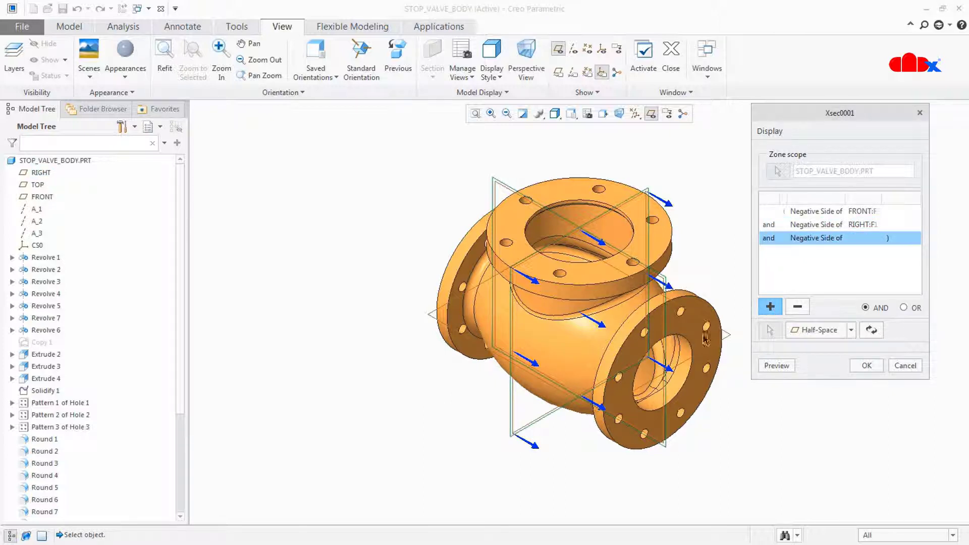
left_click(630, 400)
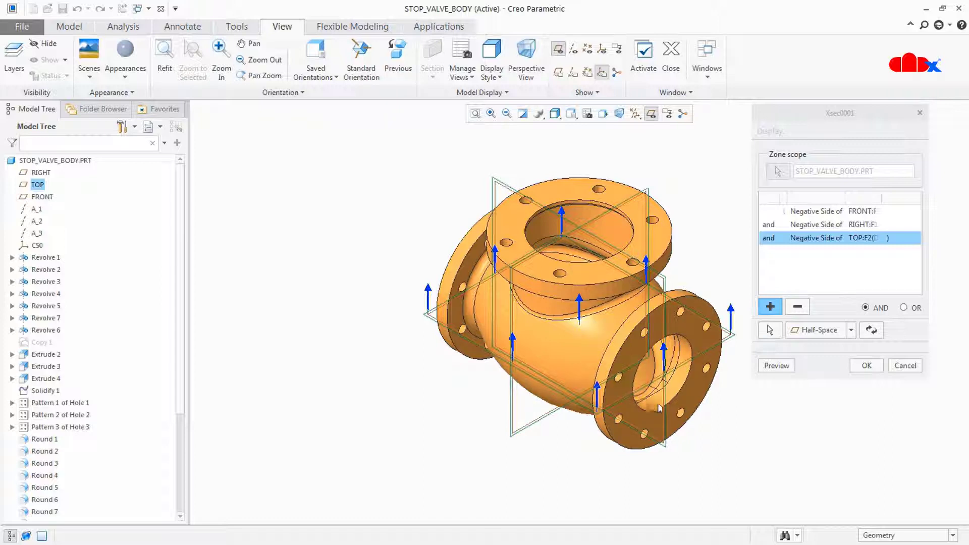
left_click(781, 367)
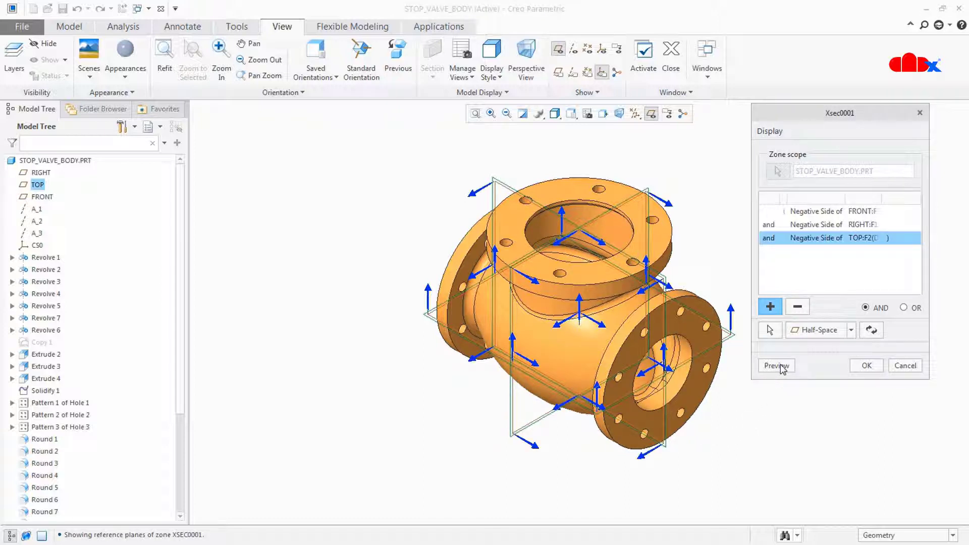
left_click(866, 365)
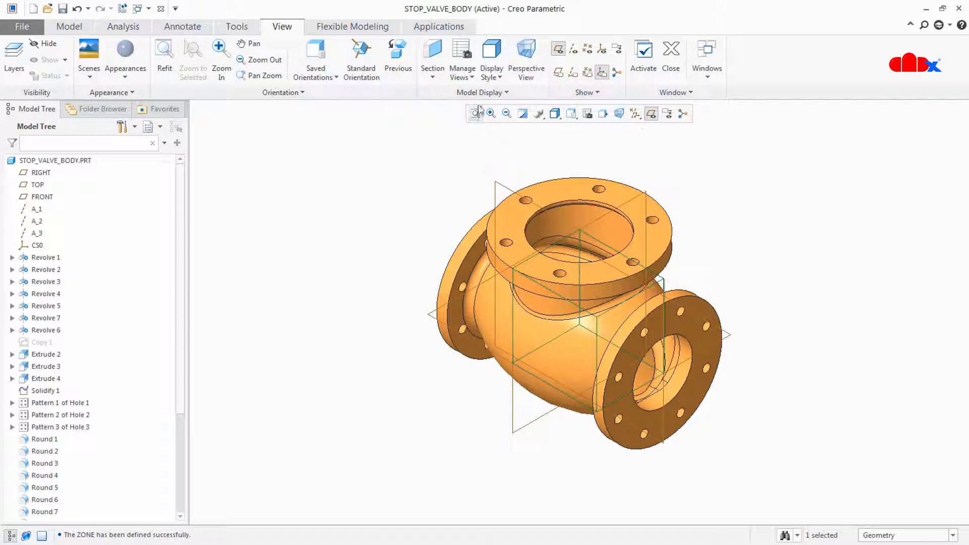
- Rename the zone section Xsec0001 as F in the View Manager
left_click(463, 73)
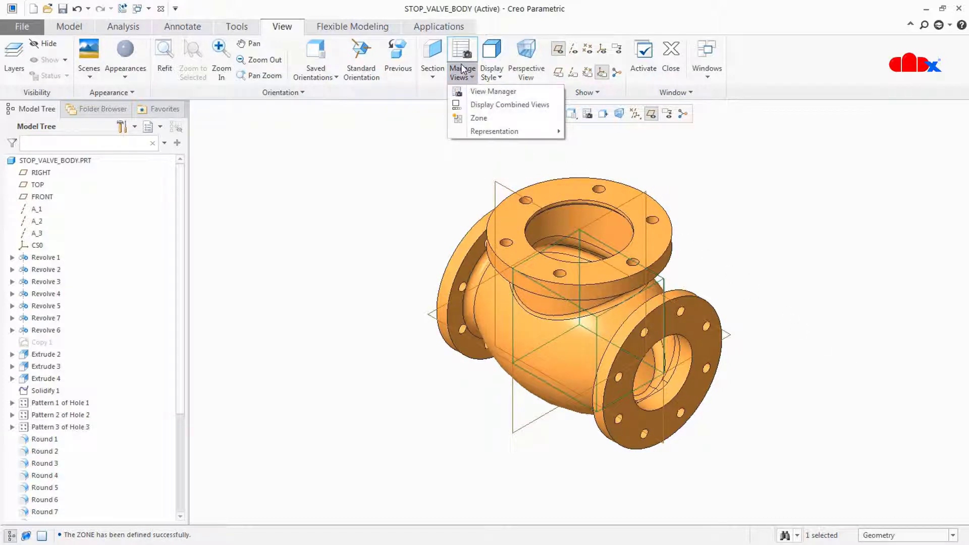
left_click(493, 92)
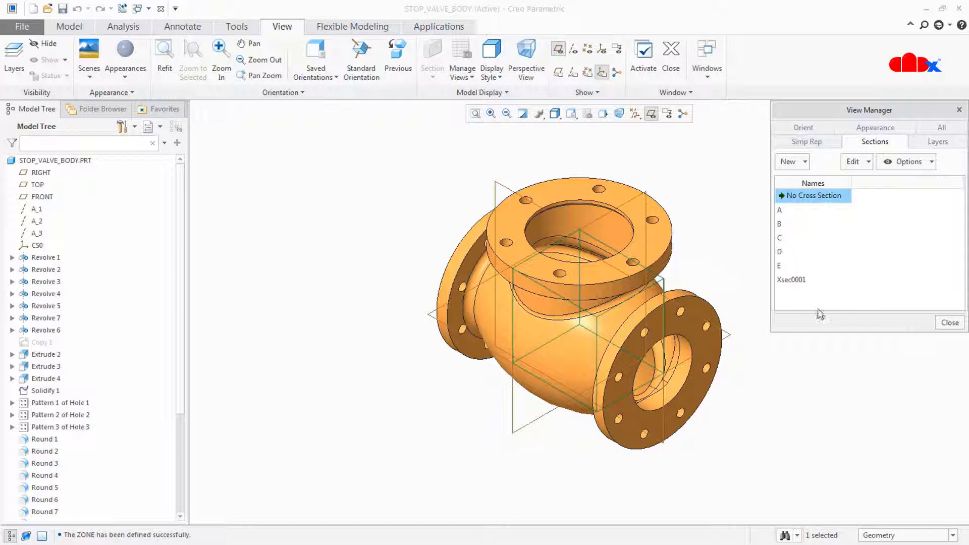
left_click(792, 280)
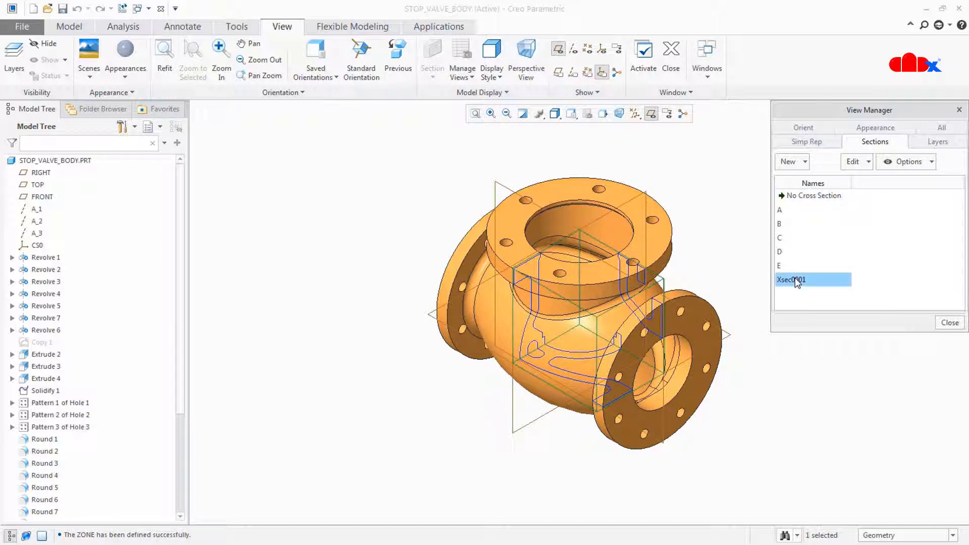
right_click(796, 280)
left_click(827, 367)
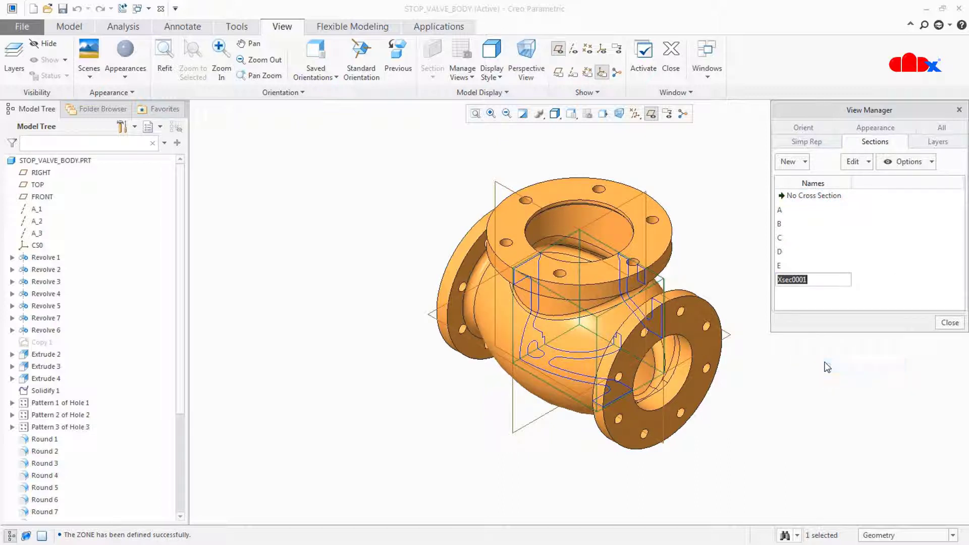
type("F")
key("Return")
- Activate zone section F to display only the clipped portion of the valve body
right_click(790, 281)
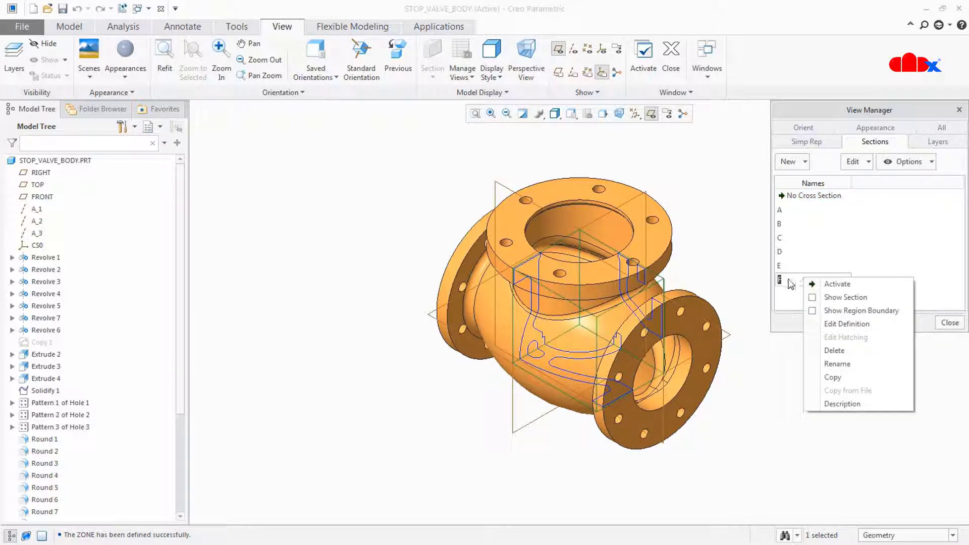
left_click(832, 283)
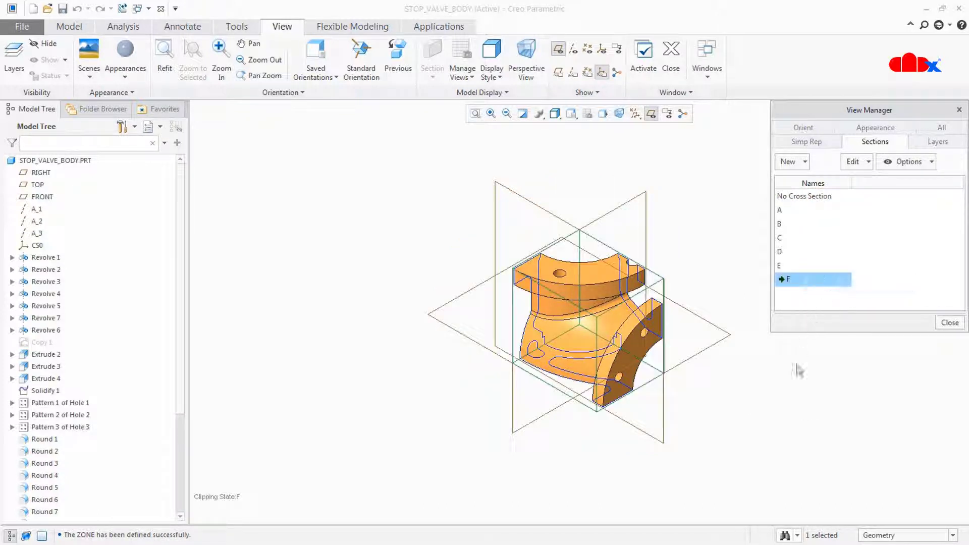
middle_click_drag(742, 398, 621, 385)
- Redefine zone F to use the positive sides of the FRONT, RIGHT and TOP planes and accept it
right_click(819, 283)
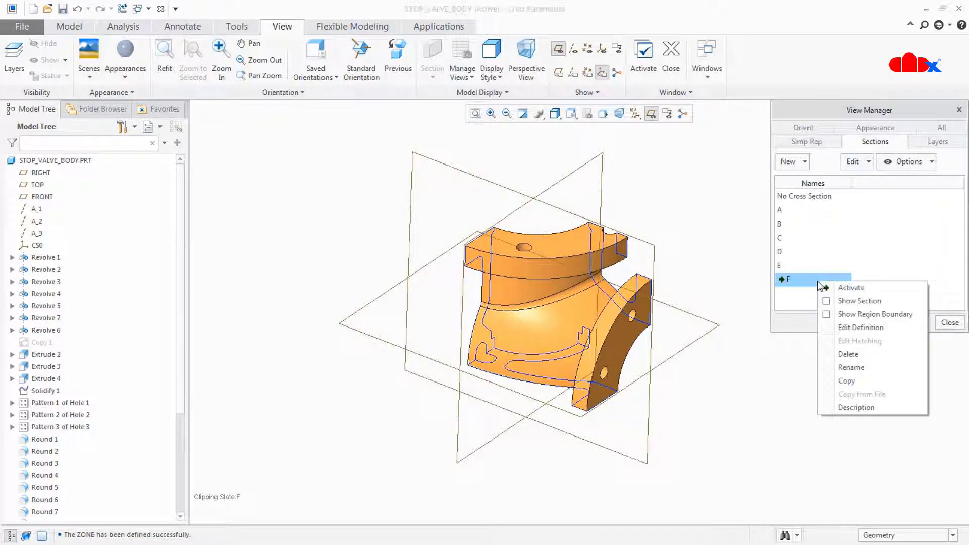
left_click(858, 327)
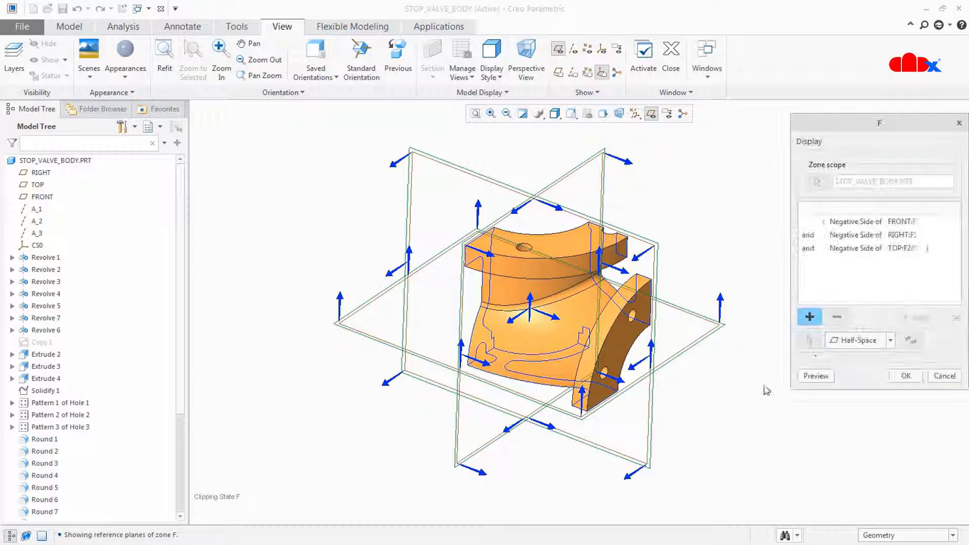
mouse_move(766, 390)
middle_mouse_down()
mouse_move(711, 401)
mouse_move(717, 439)
middle_mouse_up()
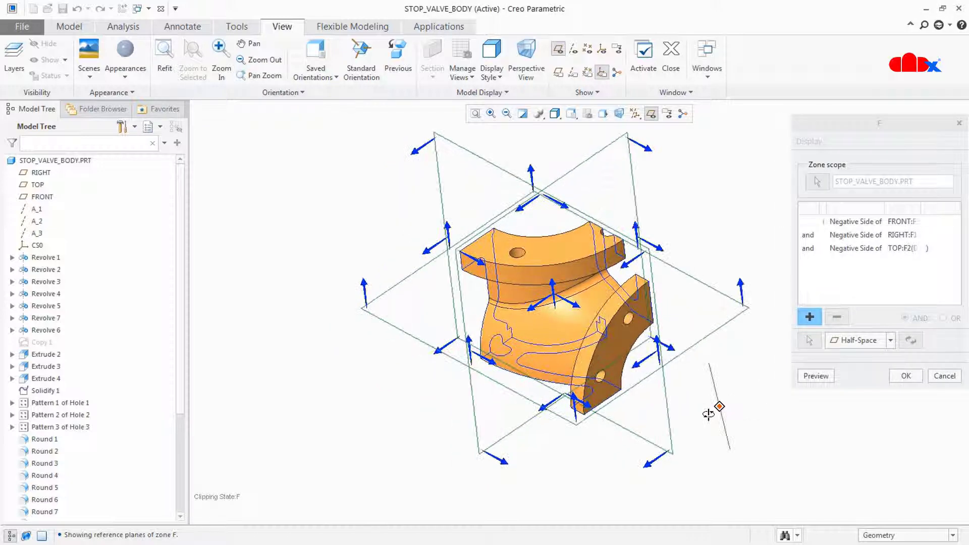
left_click(874, 223)
left_click(911, 341)
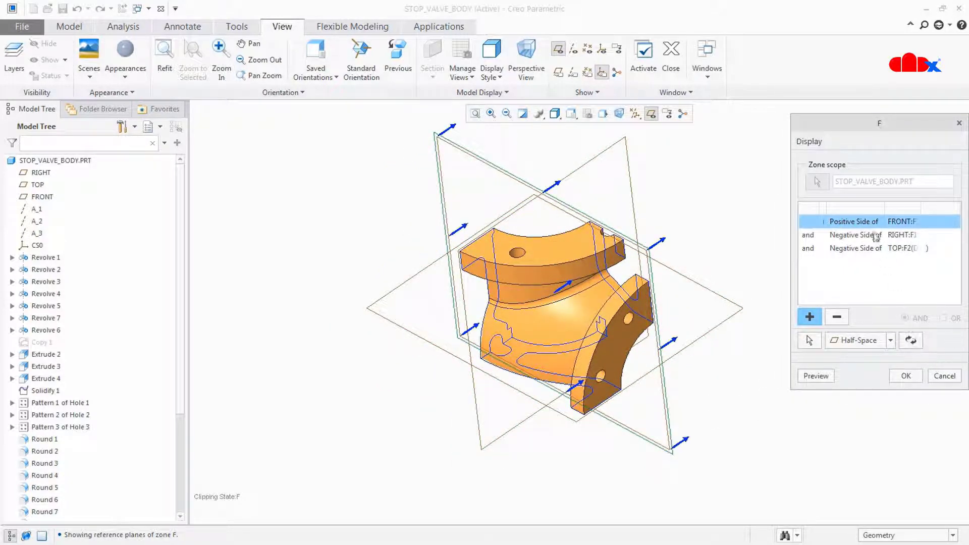
left_click(876, 235)
left_click(911, 340)
left_click(877, 248)
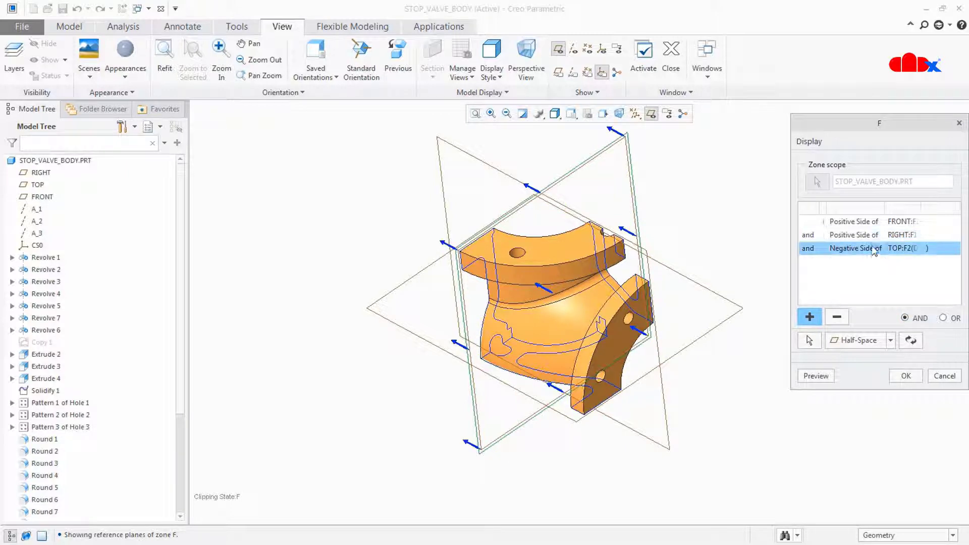
left_click(911, 340)
left_click(907, 377)
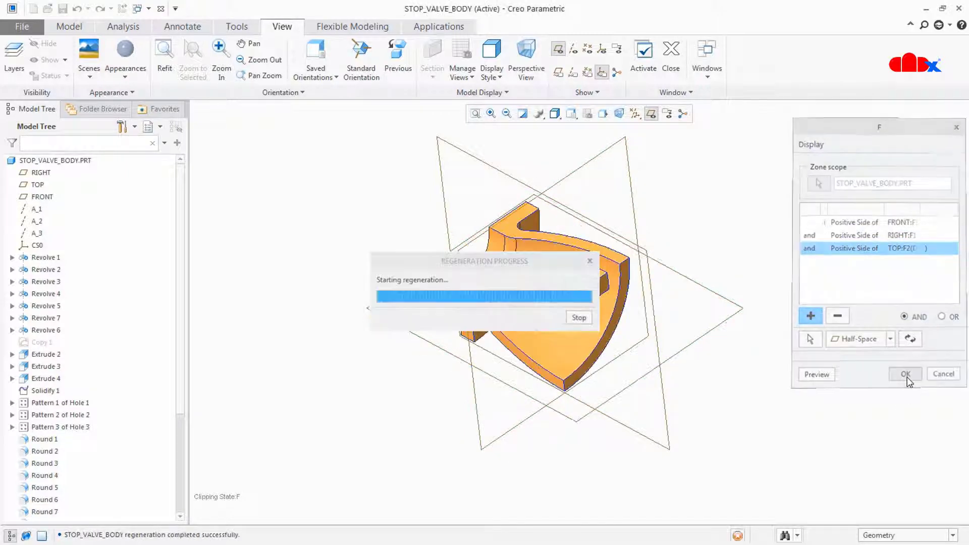
middle_click_drag(662, 362, 702, 384)
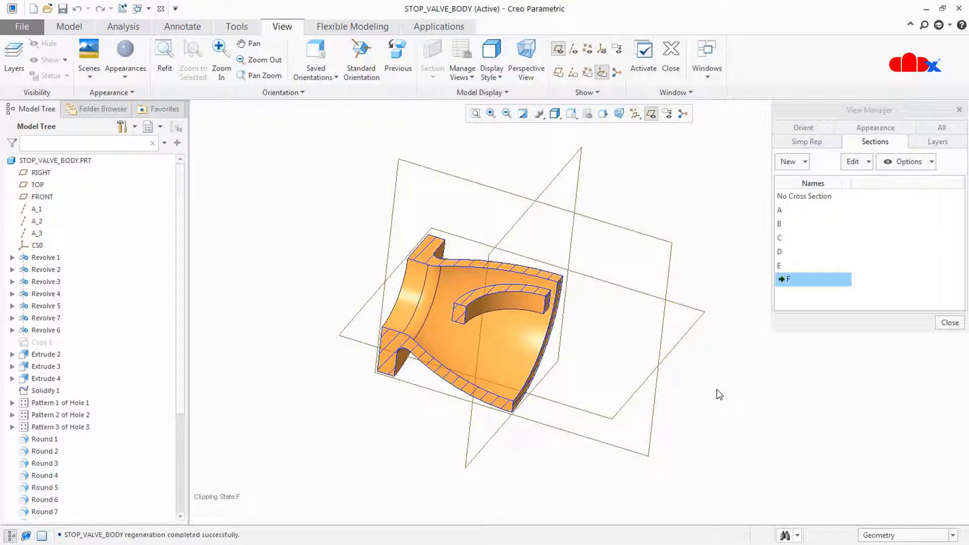
- Reopen zone F's definition and examine its FRONT, RIGHT and TOP references and the AND/OR conditions joining them
right_click(814, 280)
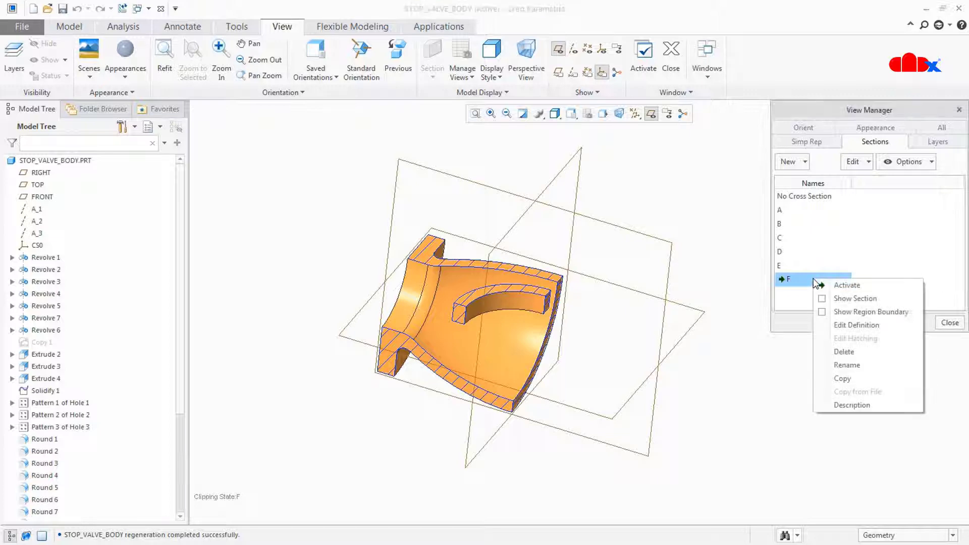
left_click(854, 325)
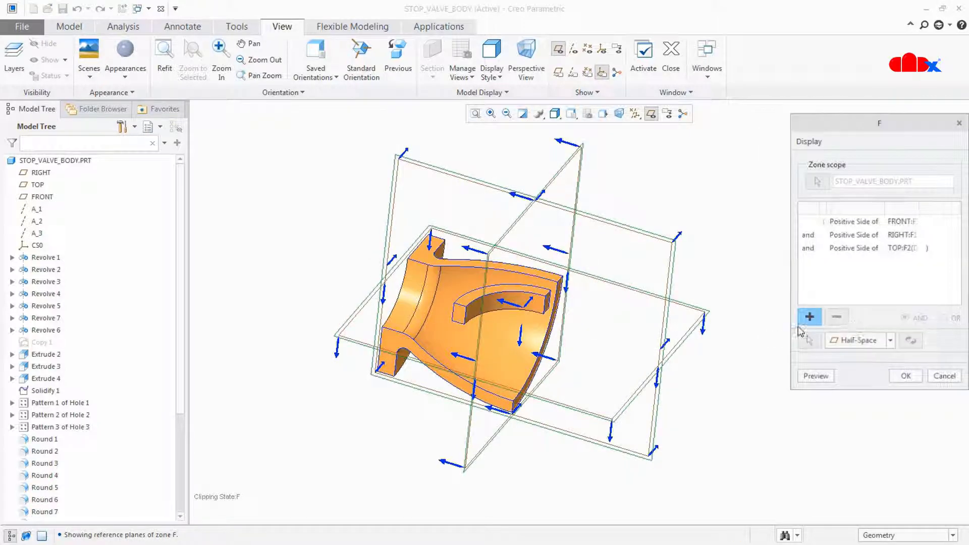
middle_click_drag(751, 360, 742, 351)
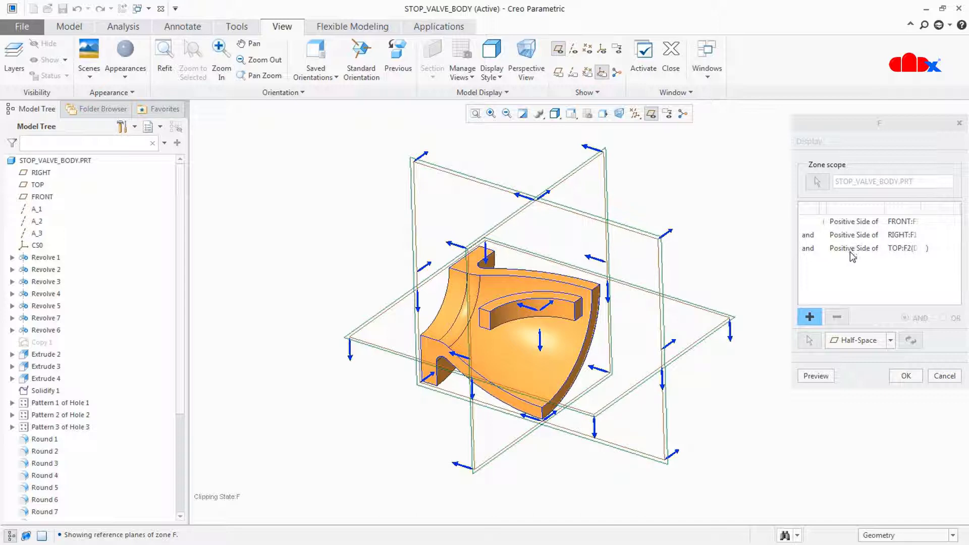
left_click(853, 222)
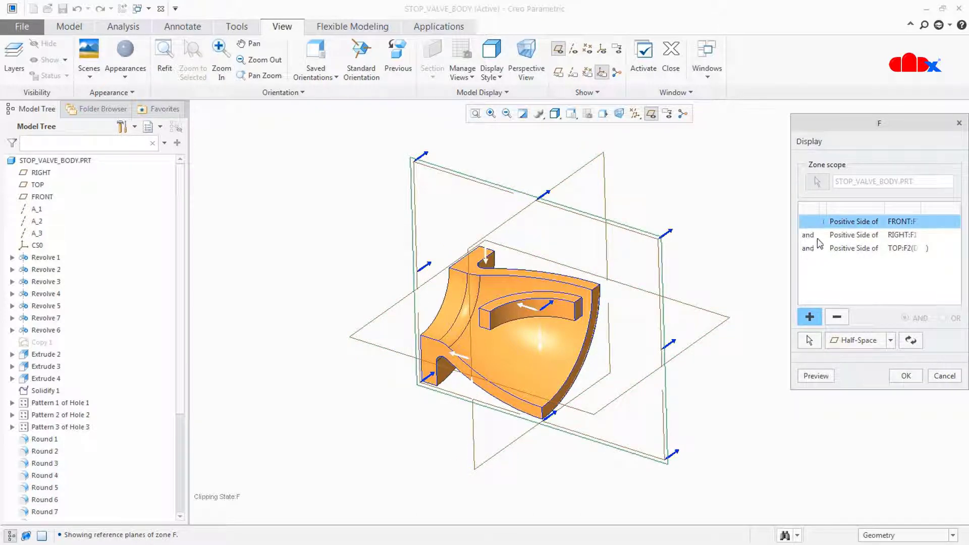
left_click(841, 235)
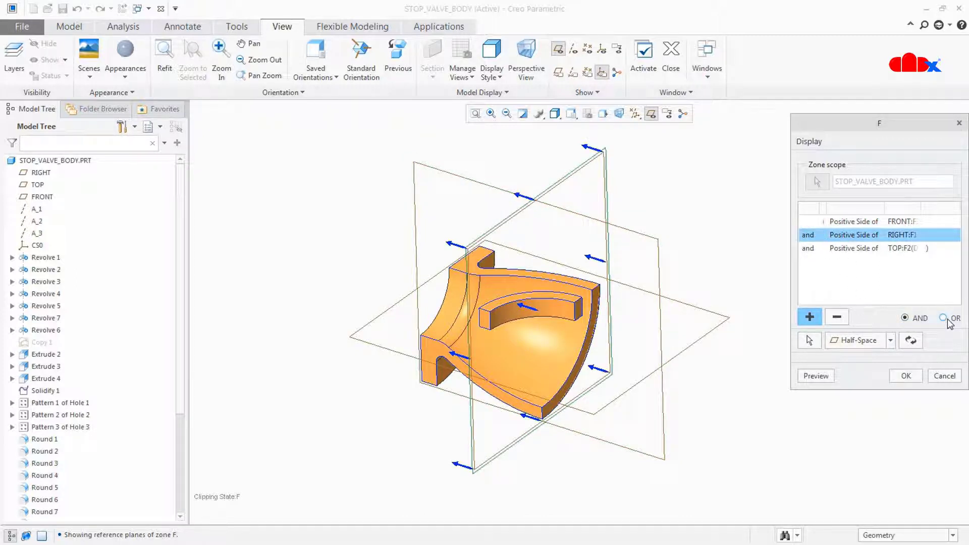
left_click(830, 249)
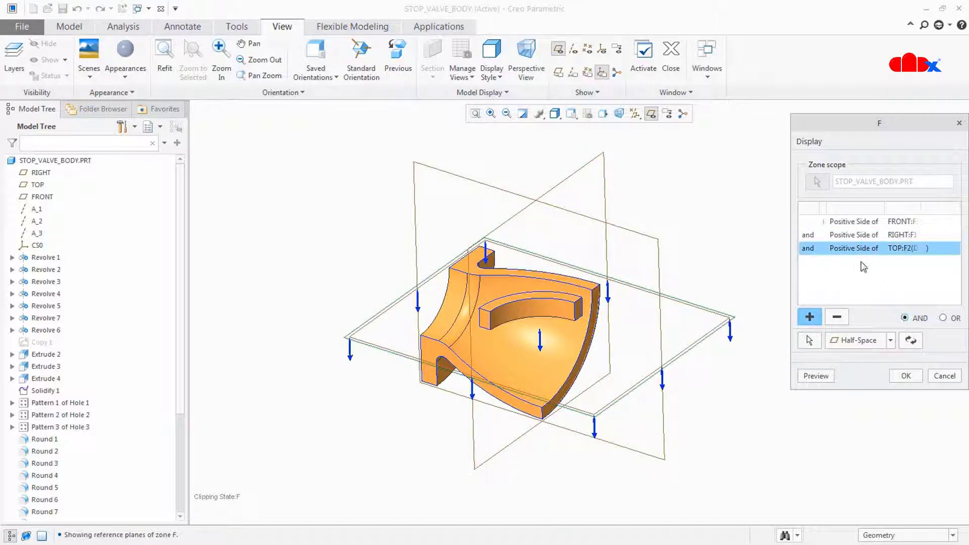
left_click(855, 235)
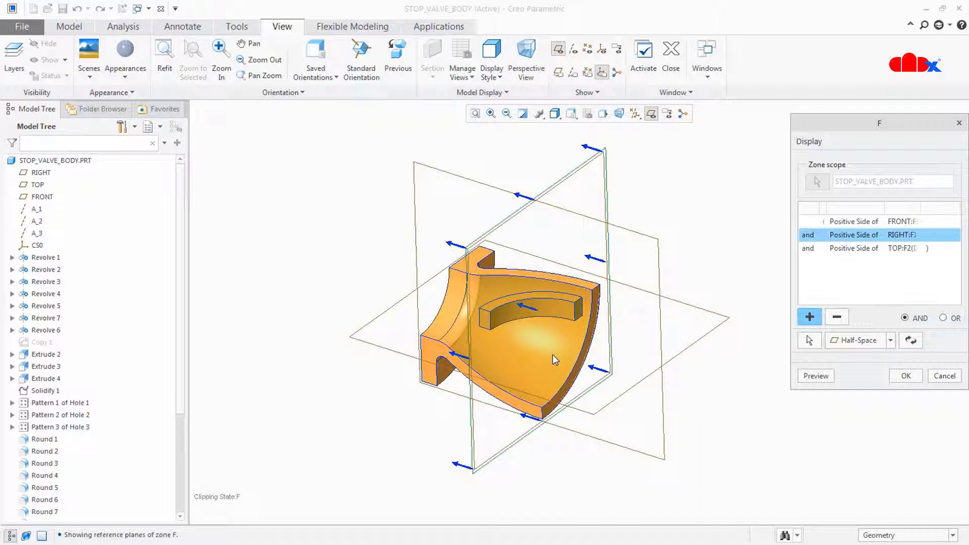
left_click(833, 248)
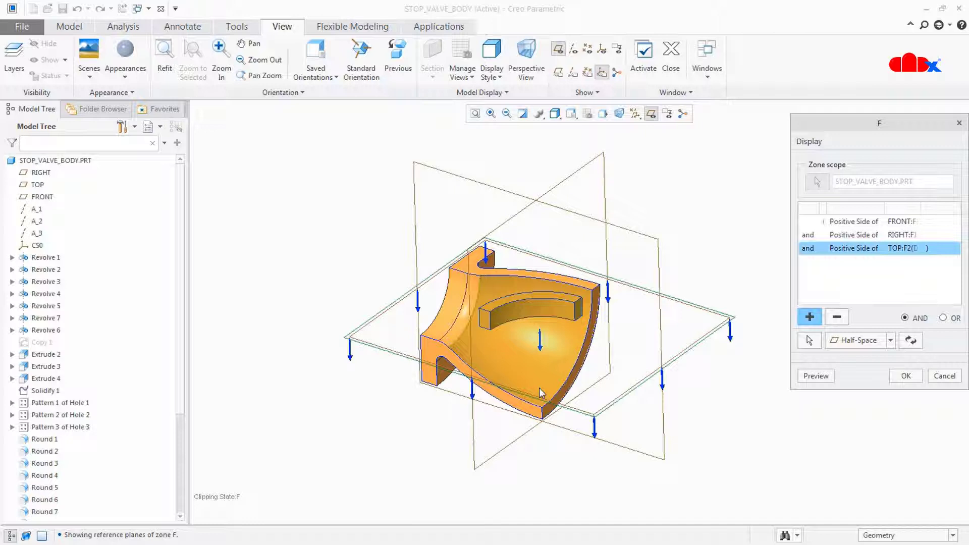
left_click(853, 222)
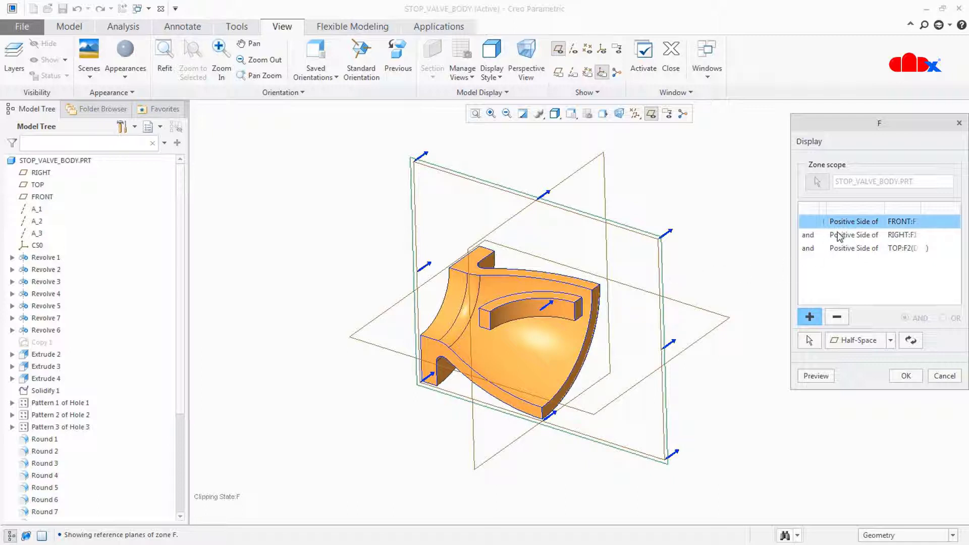
left_click(838, 235)
left_click(838, 247)
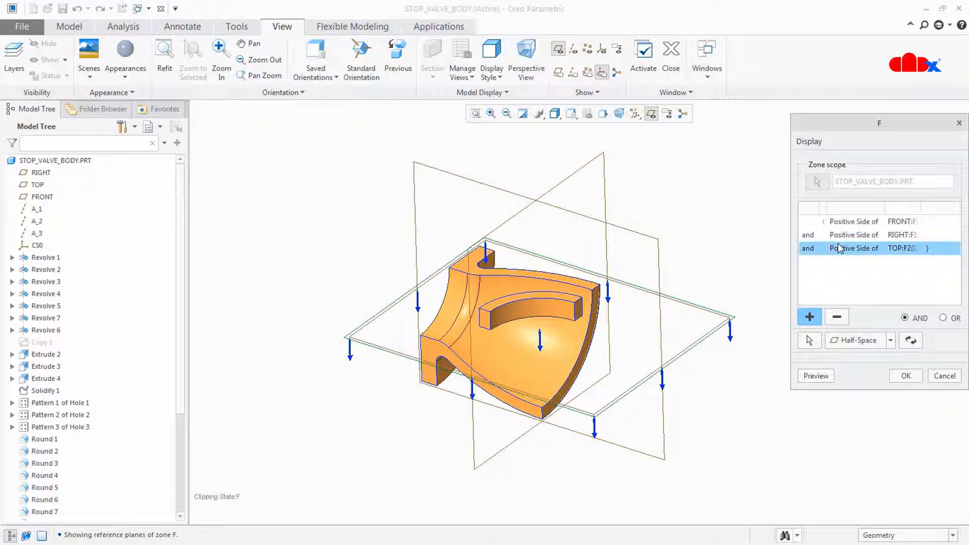
- Set the RIGHT and TOP references of zone F to the OR condition and accept the zone
left_click(848, 235)
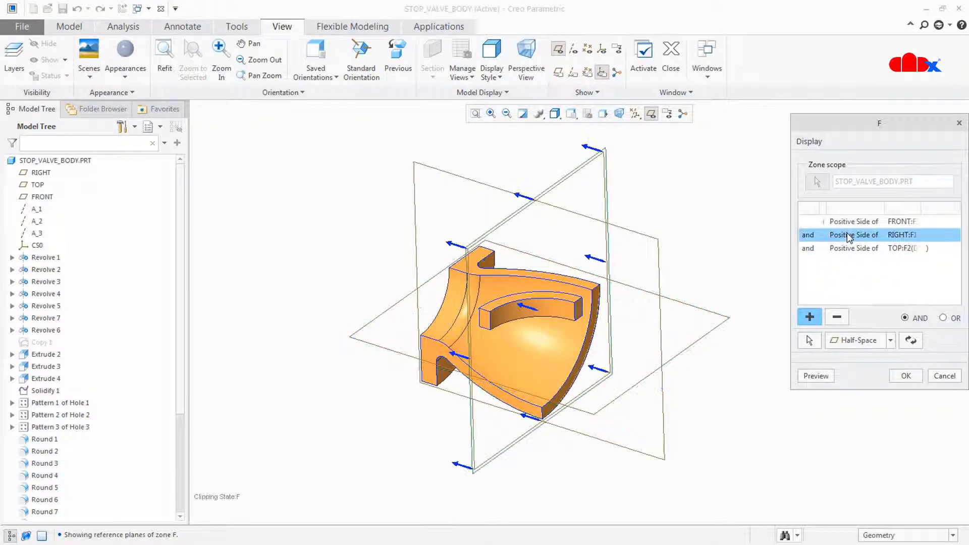
left_click(943, 318)
left_click(848, 248)
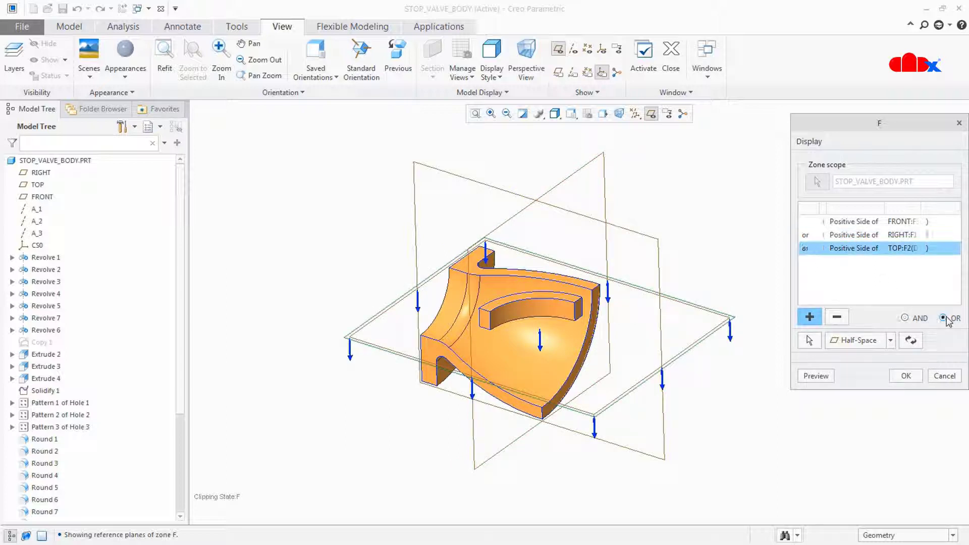
left_click(906, 376)
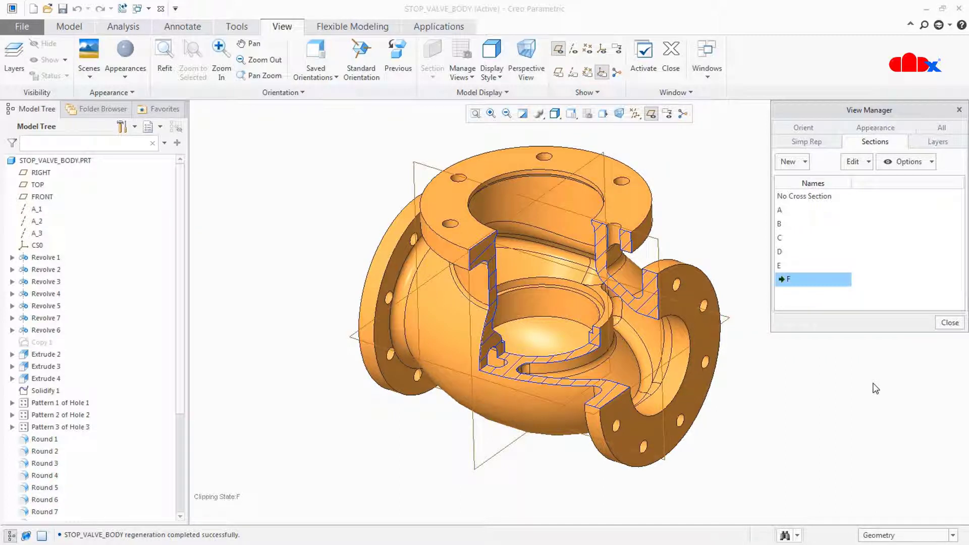
- Redefine zone F with the TOP reference set to the AND condition and accept it
right_click(826, 279)
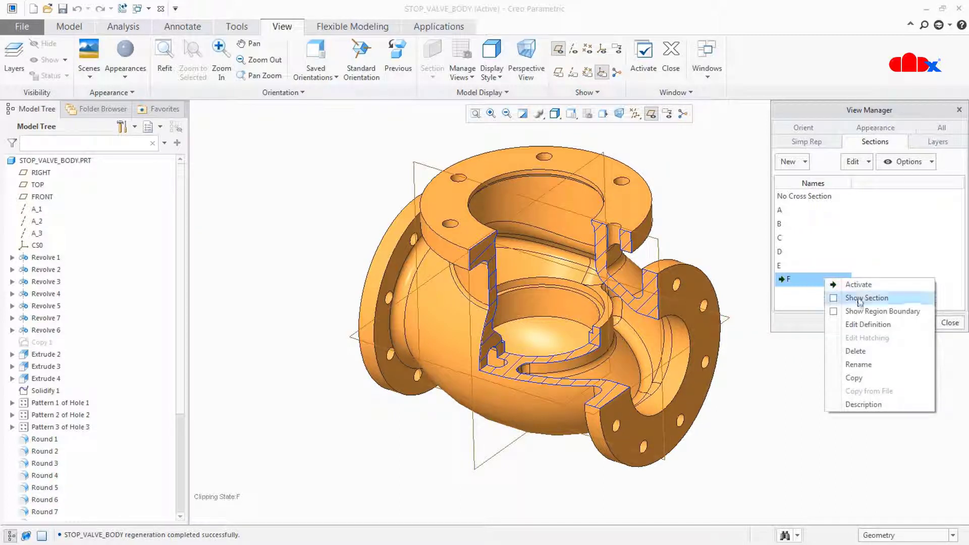
left_click(873, 325)
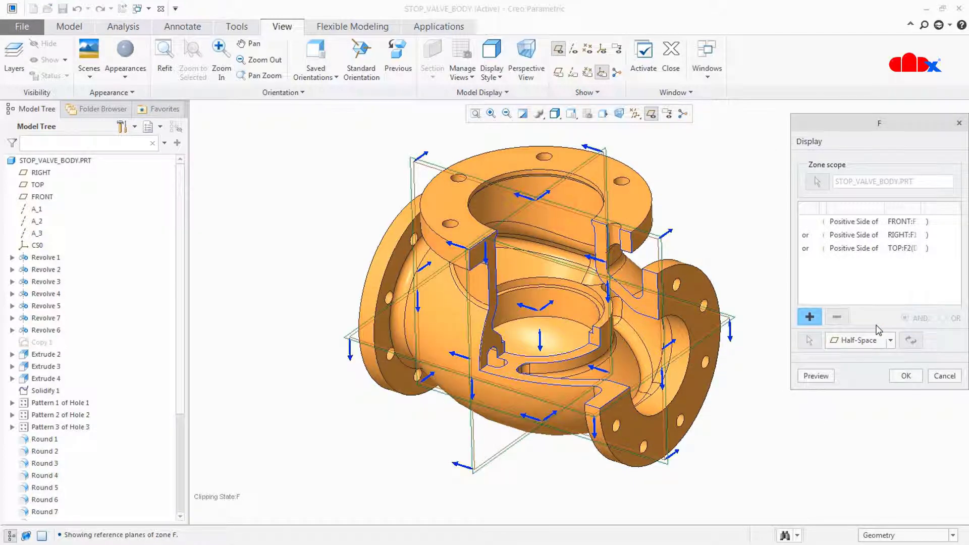
left_click(858, 249)
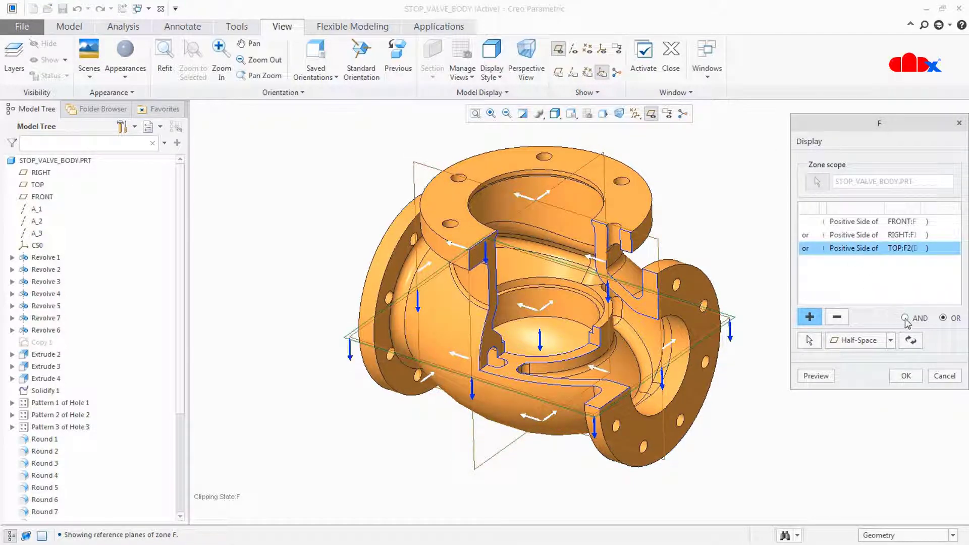
left_click(906, 376)
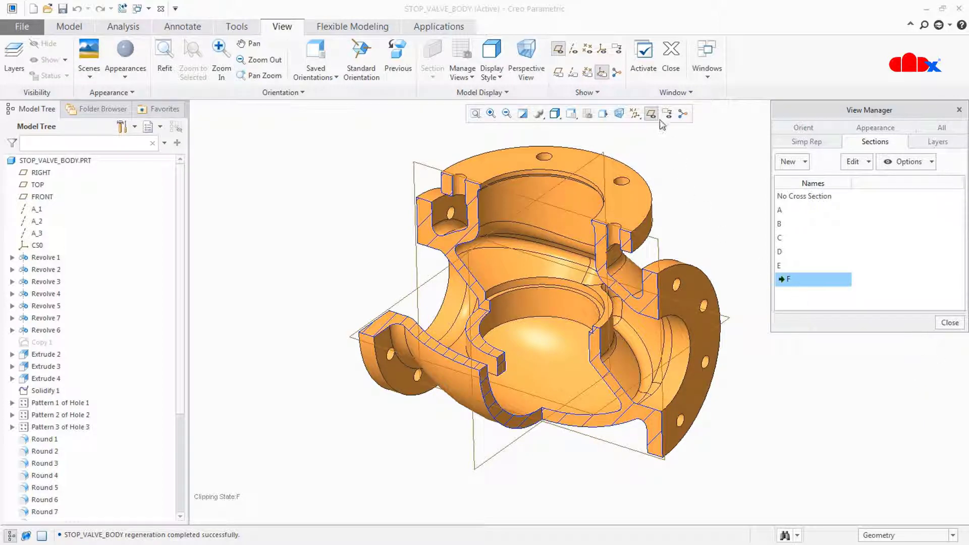
- Hide the datum planes, then leave the View Manager and close the stop valve body model
left_click(651, 113)
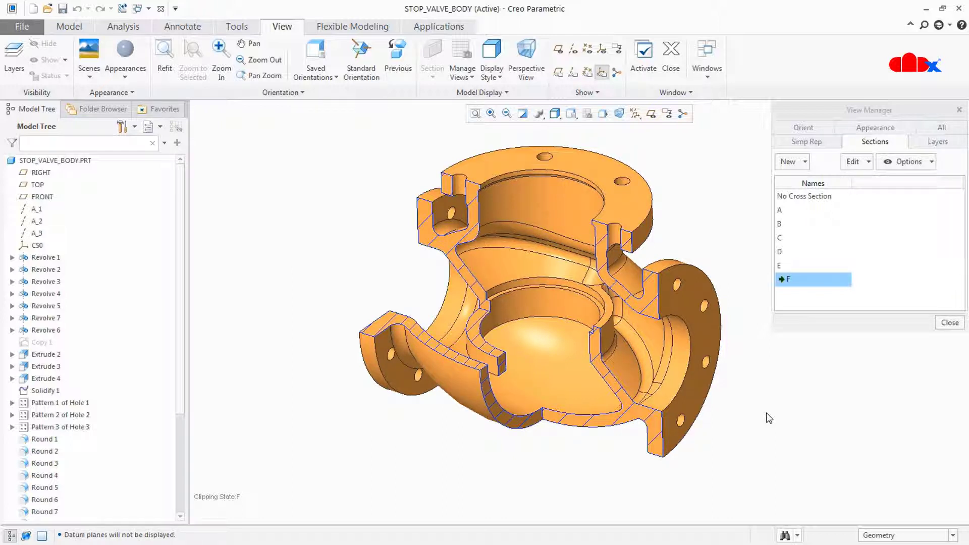
left_click(948, 324)
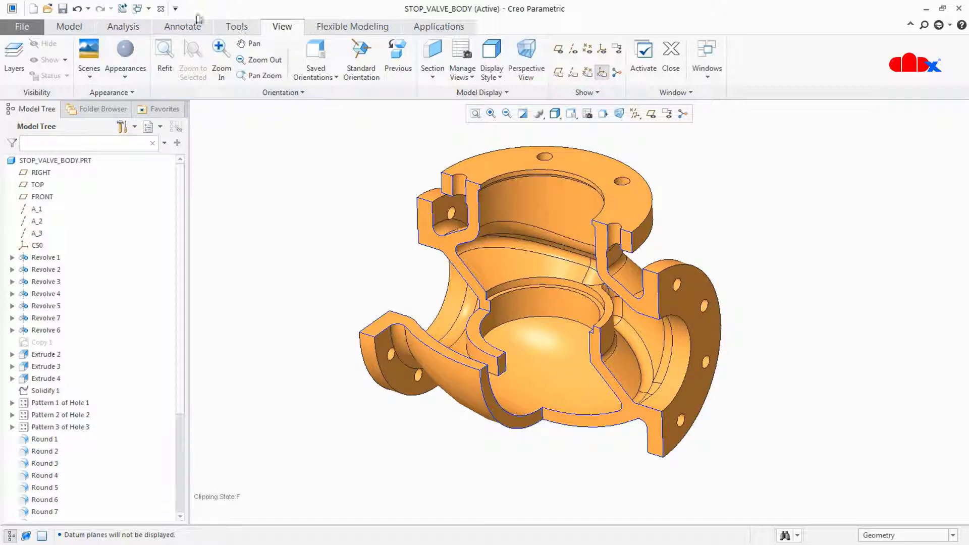
left_click(164, 10)
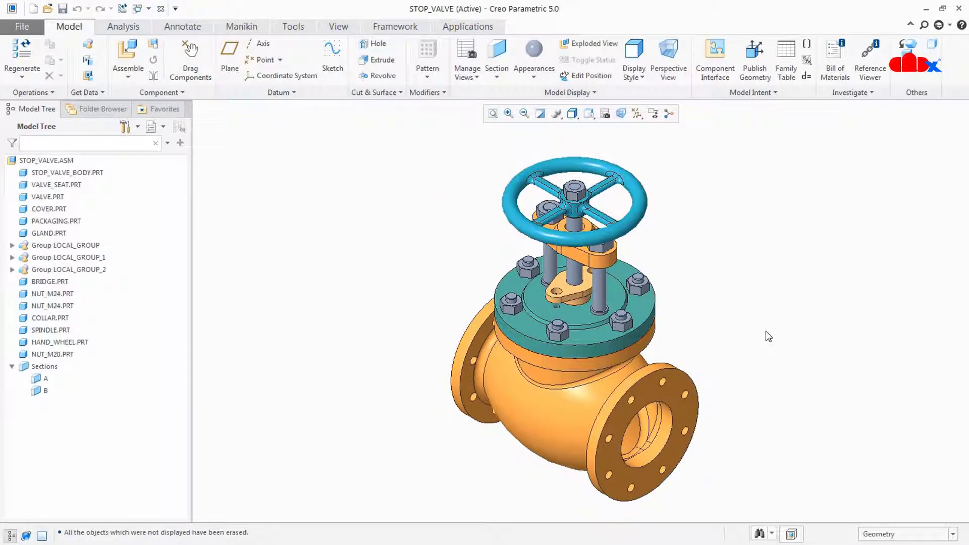
- Activate section A and then section B in the STOP_VALVE assembly
left_click(45, 378)
left_click(52, 305)
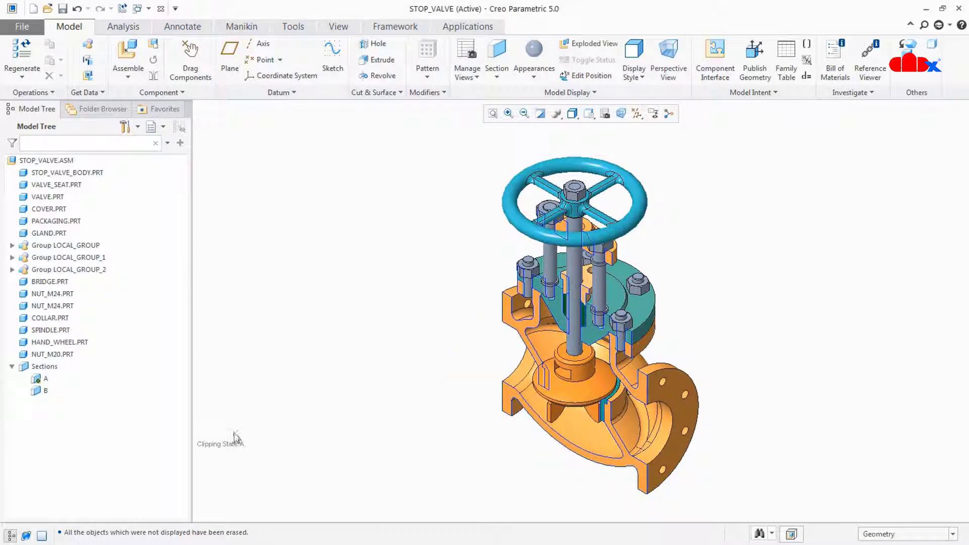
left_click(45, 391)
left_click(46, 320)
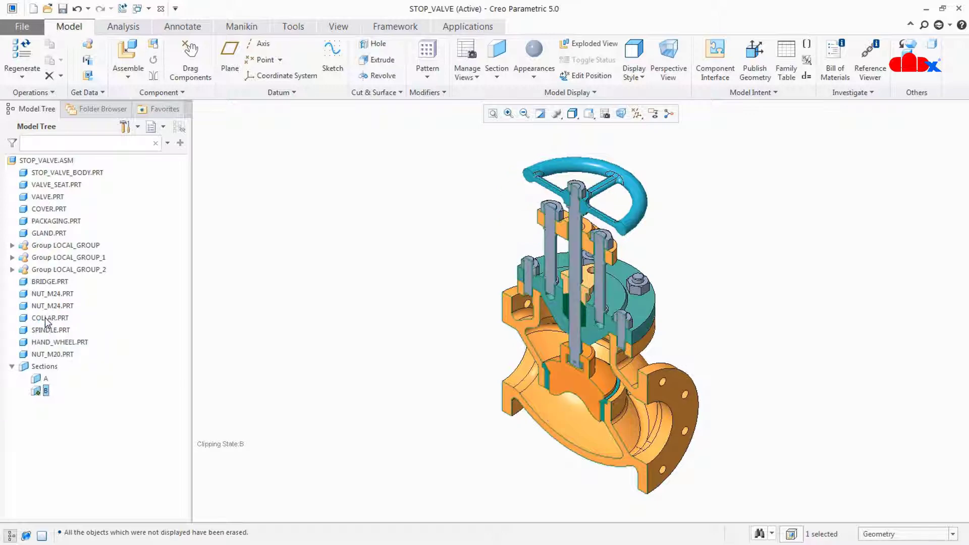
- Inspect the cut valve components in section B, then activate section A and compare how the same components appear
scroll(660, 450, "up", 5)
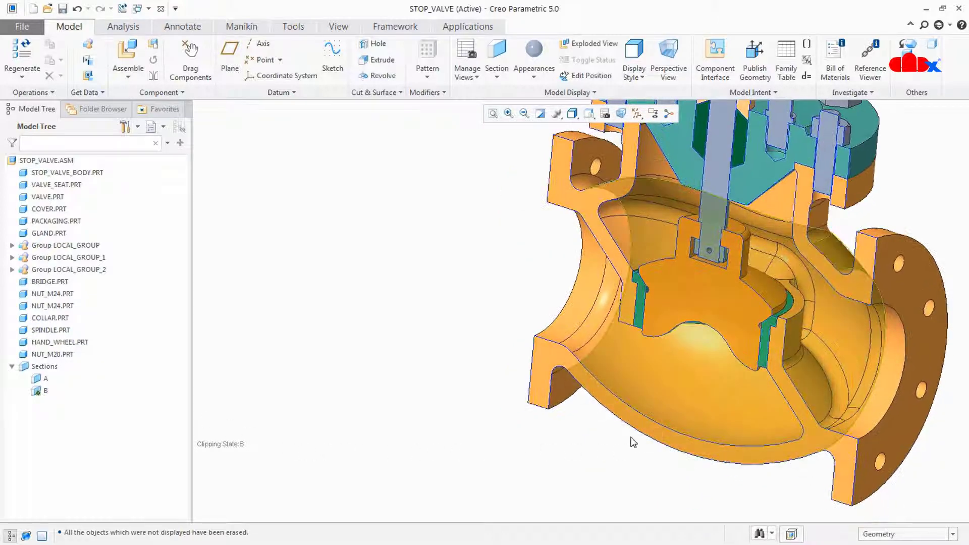
scroll(632, 444, "down", 5)
middle_click_drag(631, 443, 654, 377)
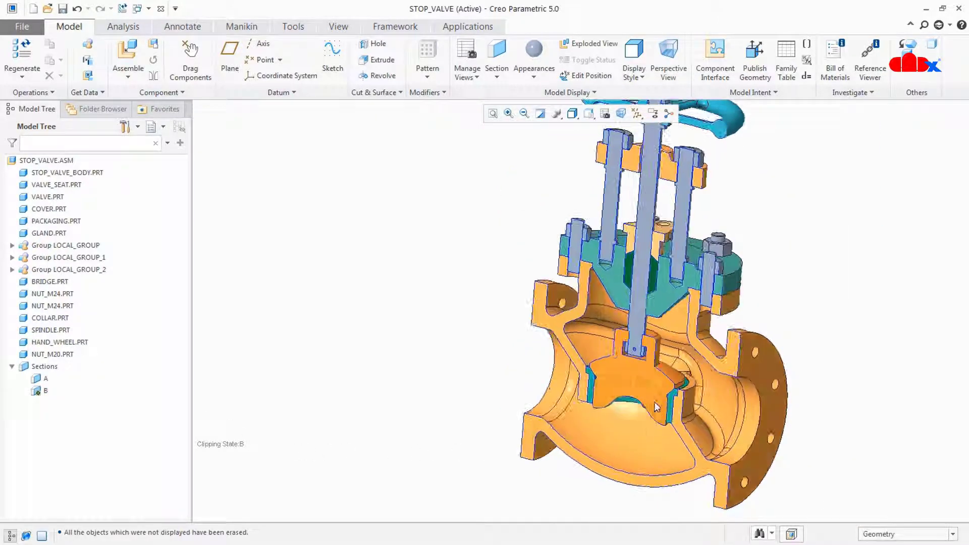
left_click(650, 380)
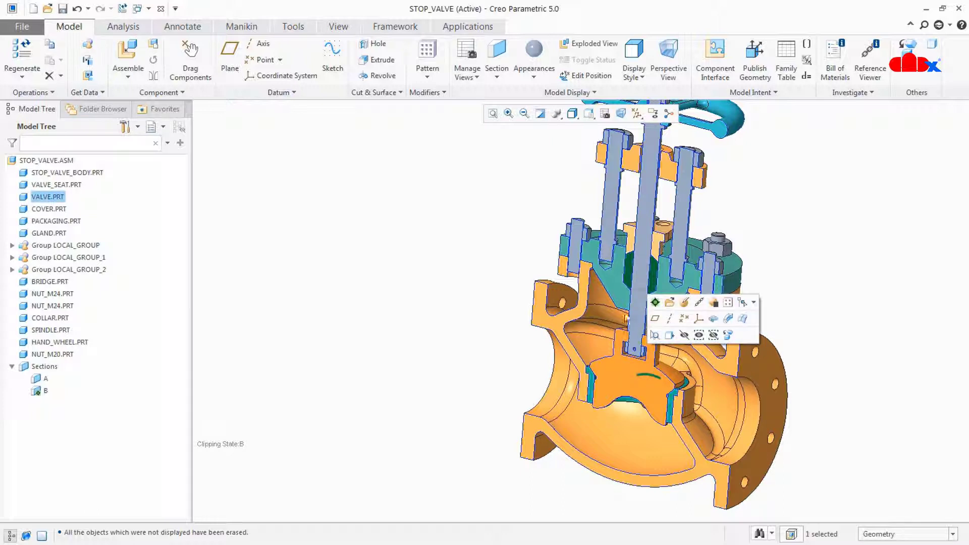
middle_click_drag(656, 354, 651, 319)
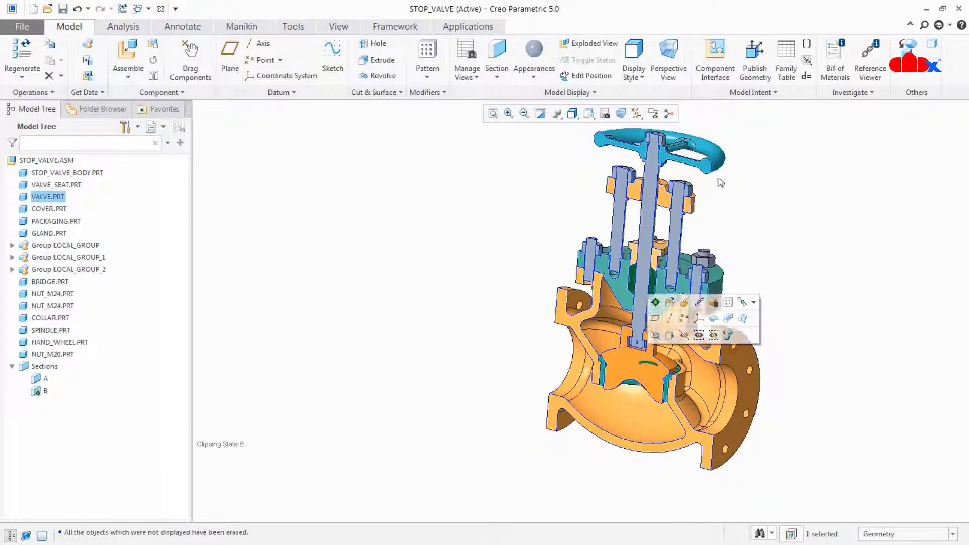
left_click(45, 380)
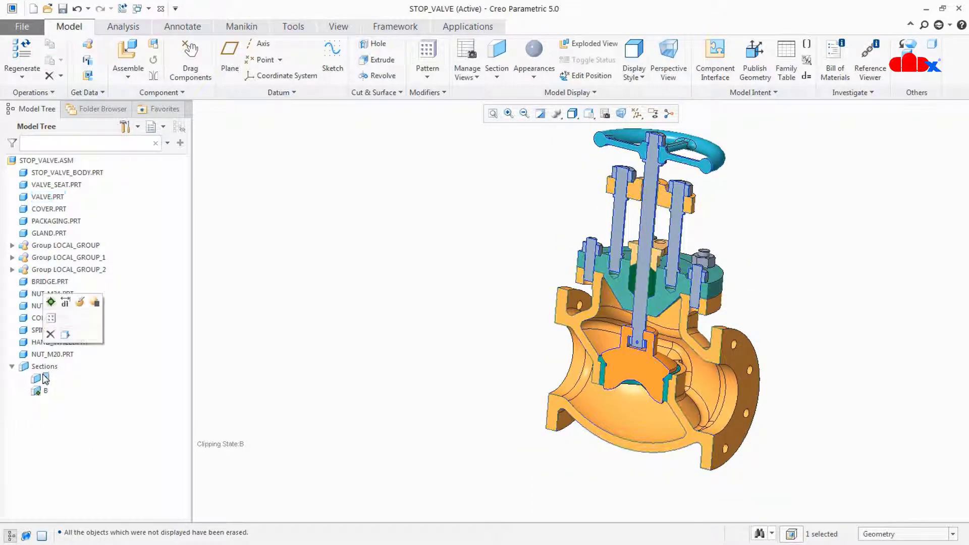
left_click(50, 317)
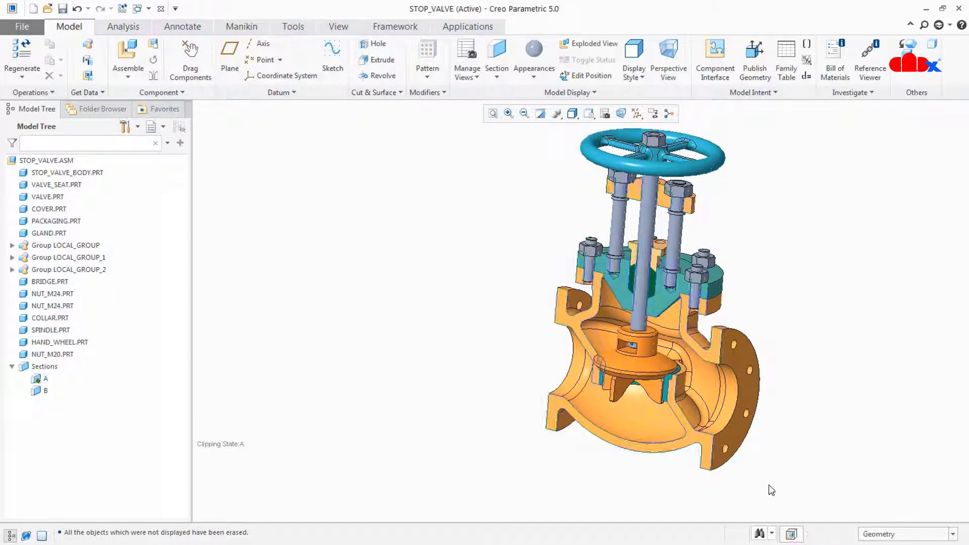
scroll(783, 402, "down", 2)
scroll(782, 404, "up", 5)
middle_click_drag(781, 406, 764, 432)
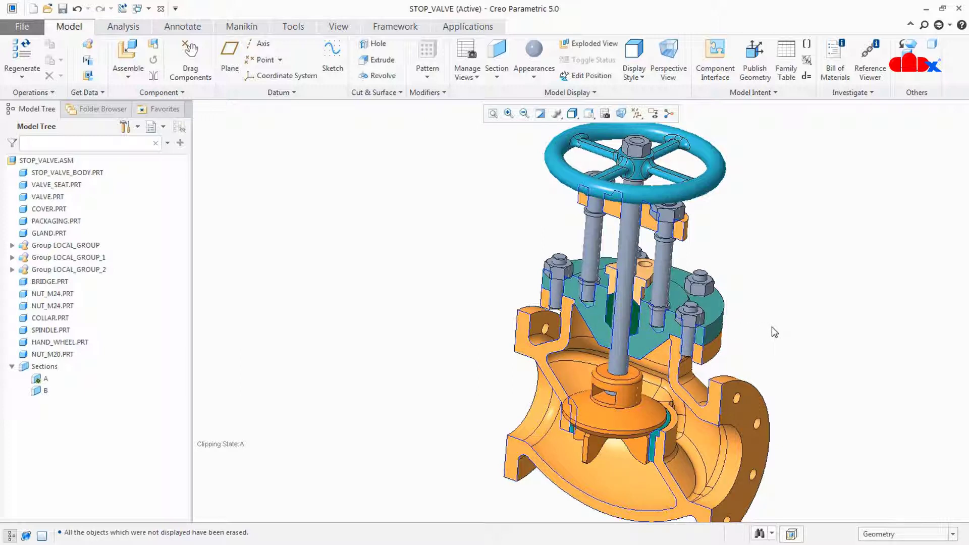
- Deactivate section A and return the assembly to its default orientation
right_click(37, 382)
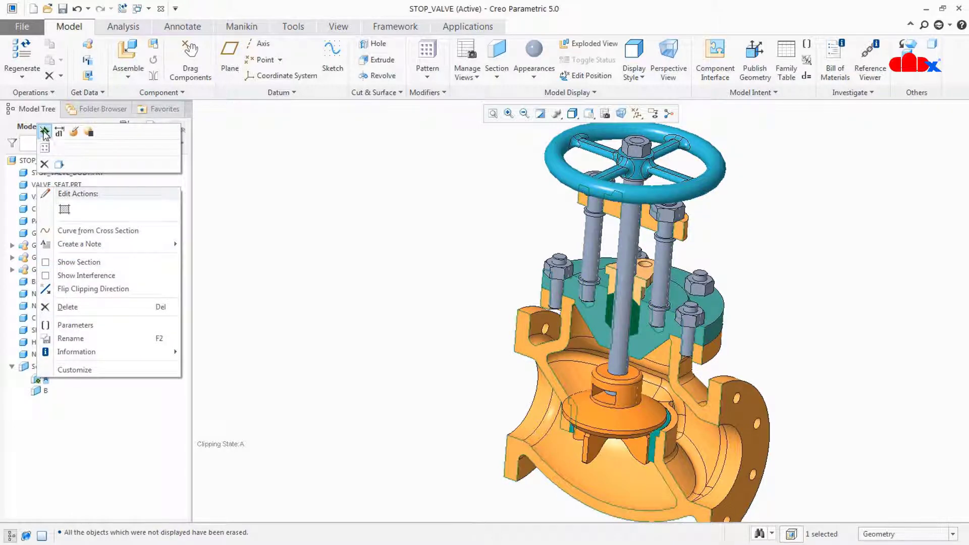
left_click(44, 132)
left_click(387, 346)
key("ctrl+d")
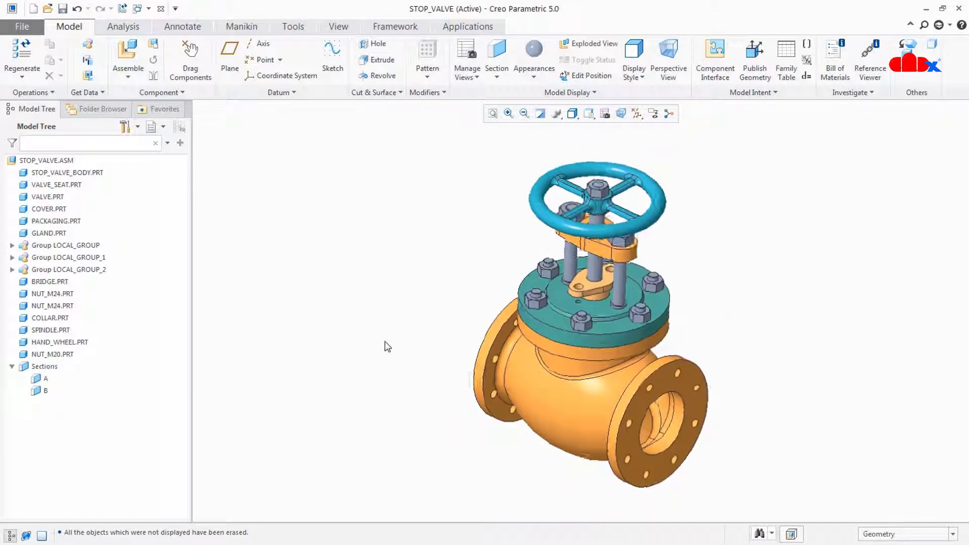
- Start a planar section of the assembly on the FRONT datum plane and check its section reference
left_click(497, 74)
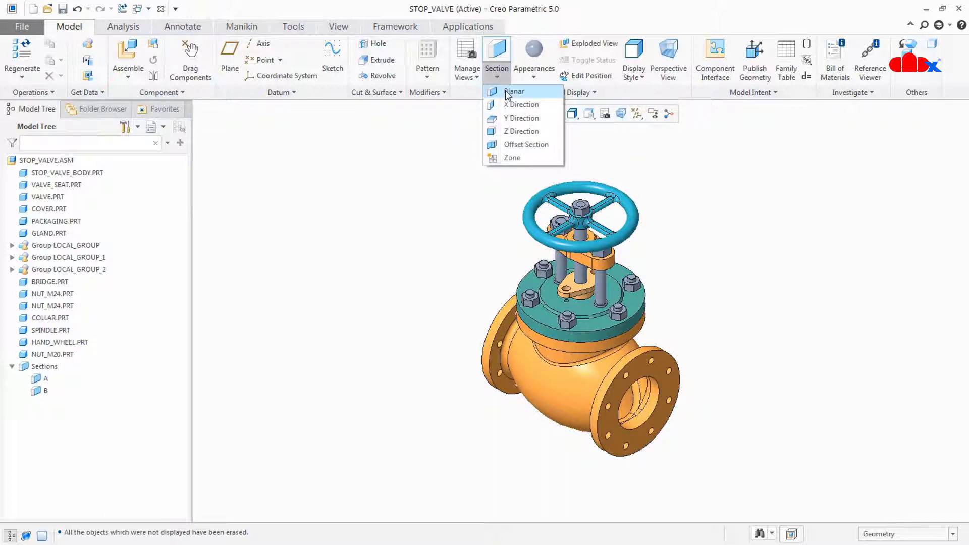
left_click(507, 92)
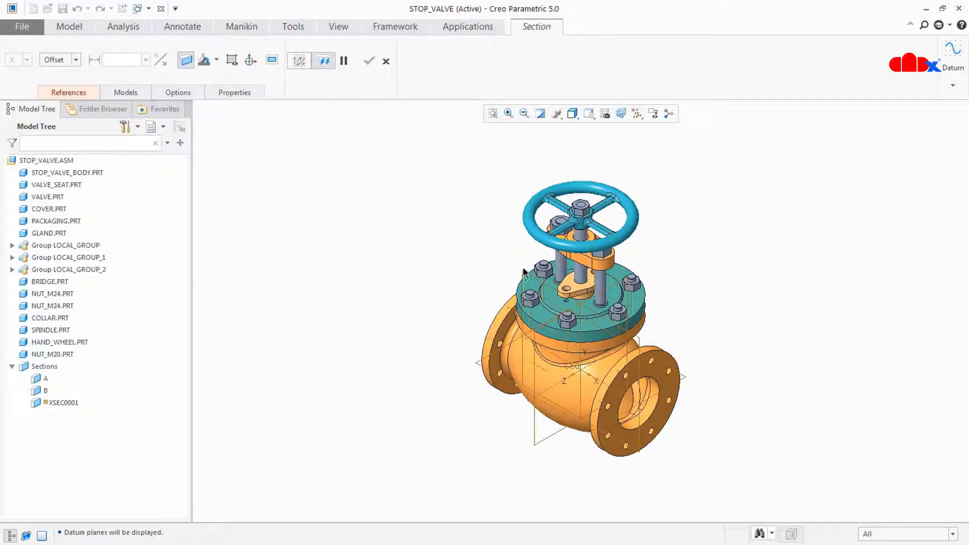
left_click(519, 283)
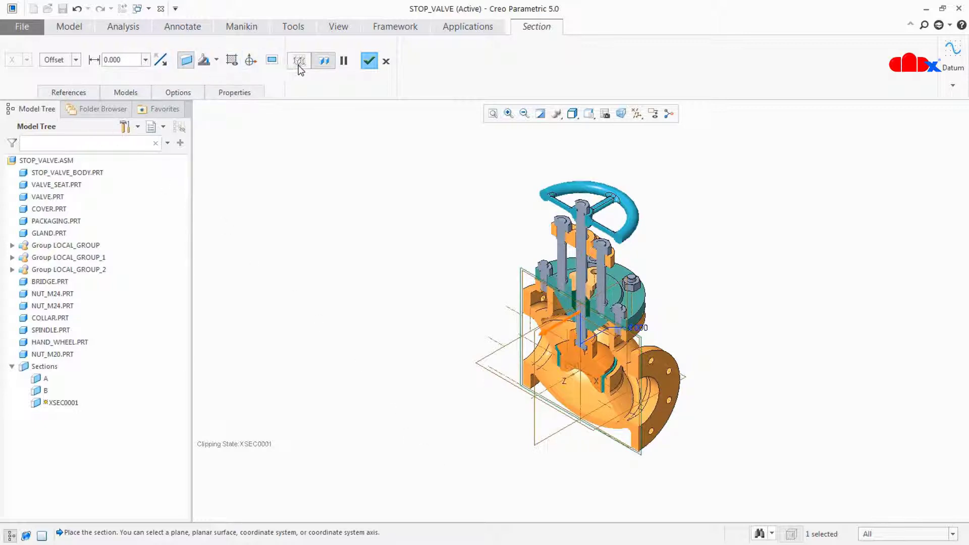
left_click(71, 94)
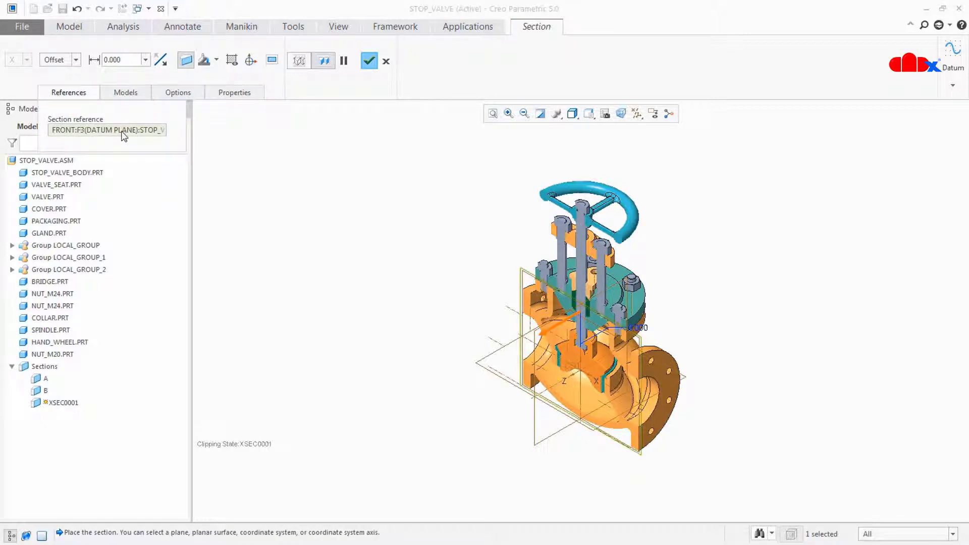
- Exclude VALVE.PRT and SPINDLE.PRT from the new planar section and accept it
left_click(125, 93)
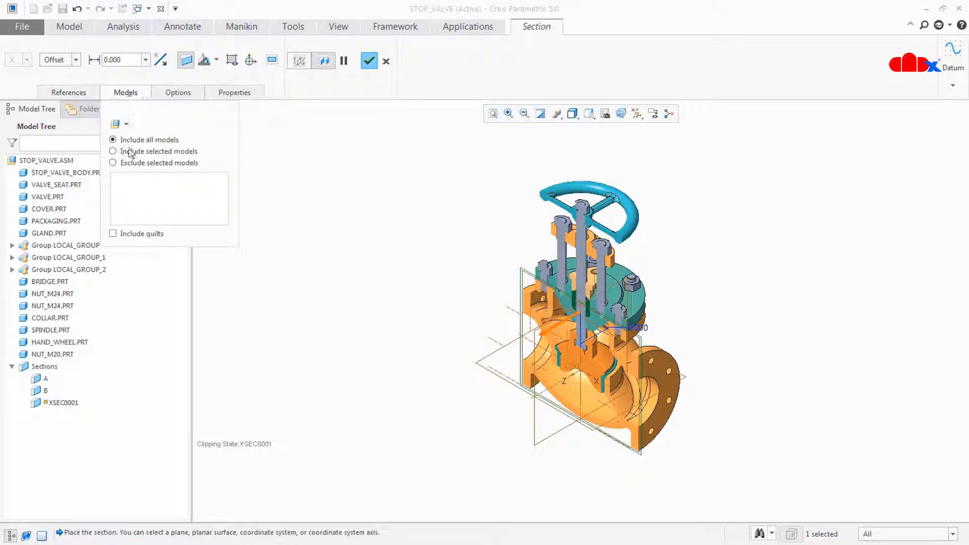
left_click(178, 163)
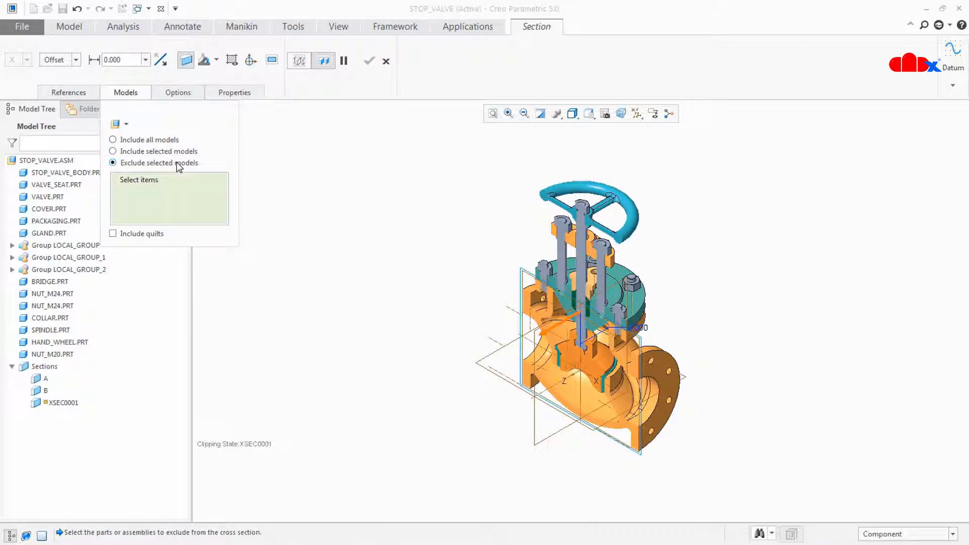
left_click(629, 225)
scroll(603, 373, "up", 3)
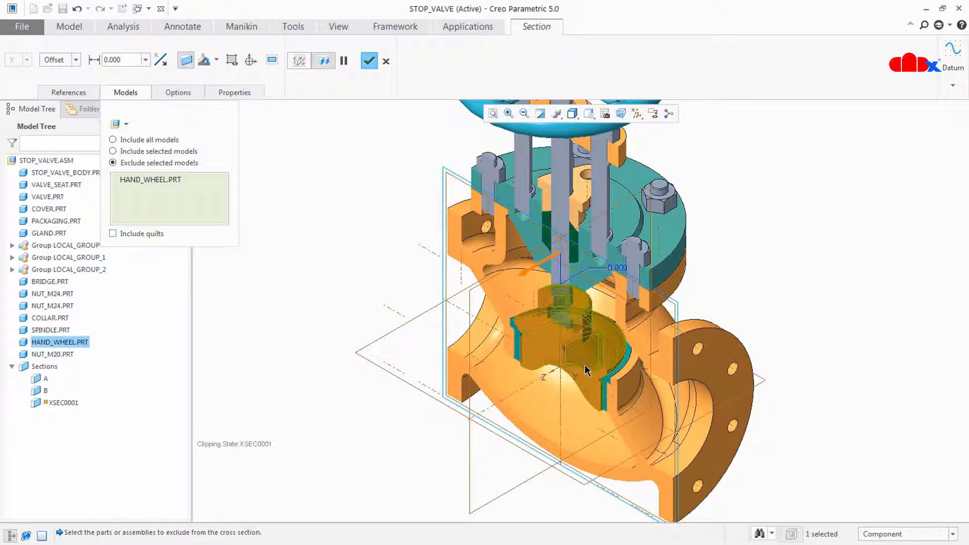
left_click(585, 367)
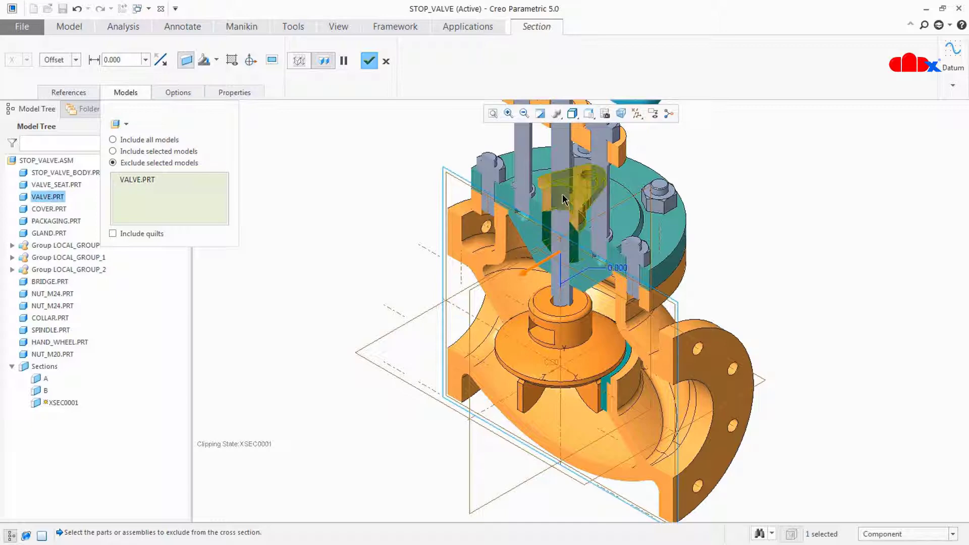
left_click(558, 169)
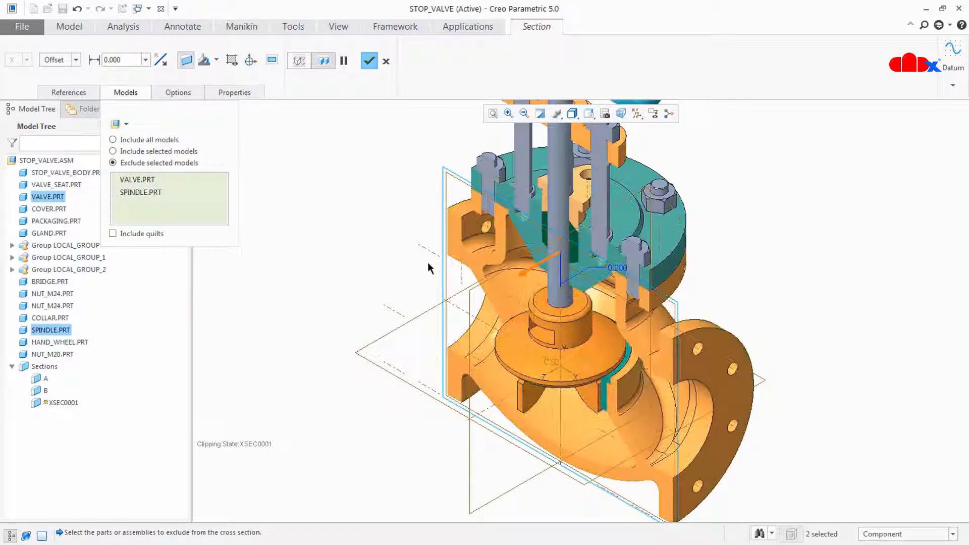
left_click(369, 61)
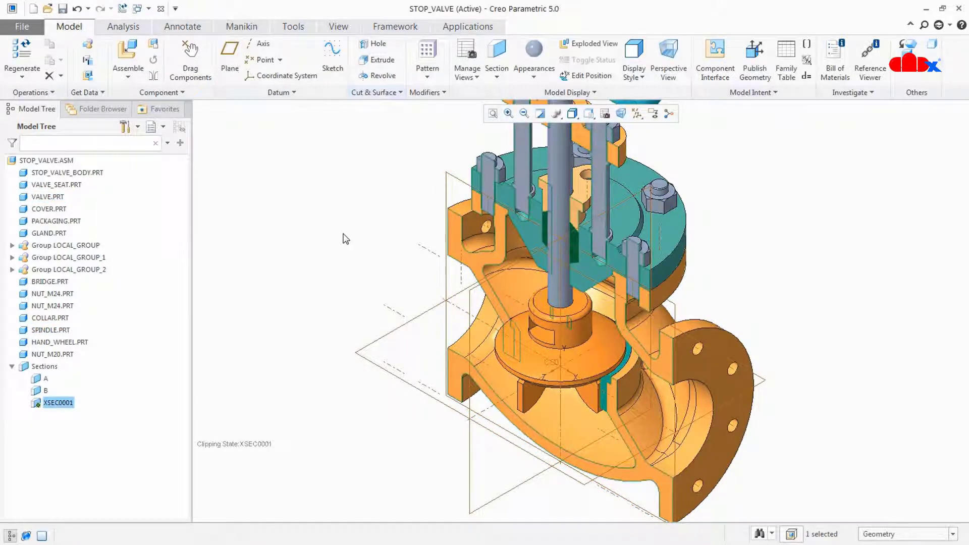
- Hide the datum planes, inspect the new section and restore the default orientation
key("d")
scroll(803, 401, "up", 1)
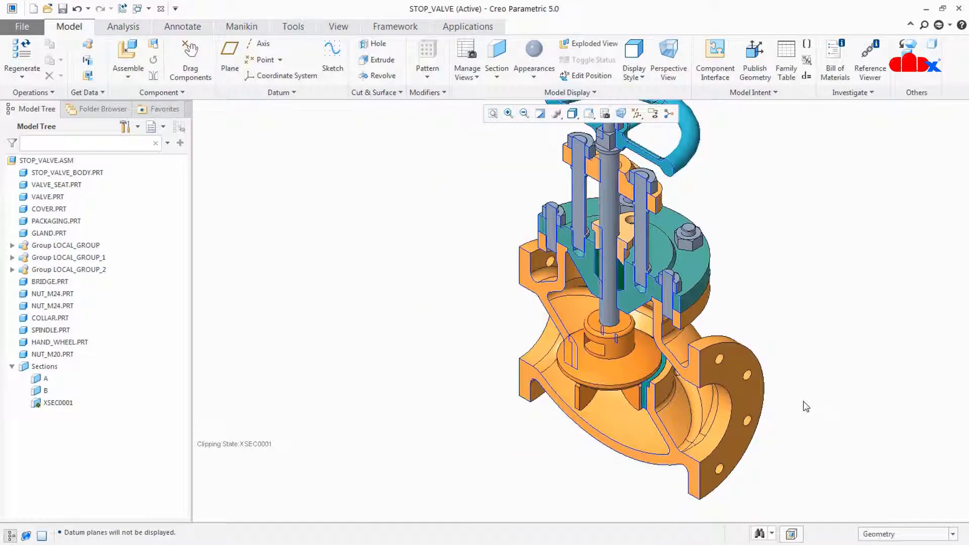
middle_click_drag(802, 398, 784, 356)
key("ctrl+d")
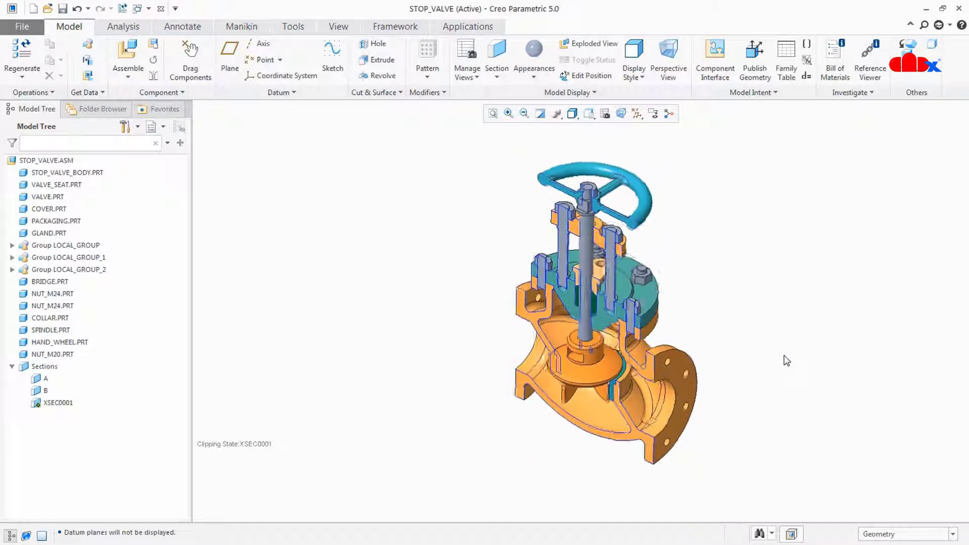
- Rename section XSEC0001 as C and deactivate it
right_click(53, 403)
left_click(73, 365)
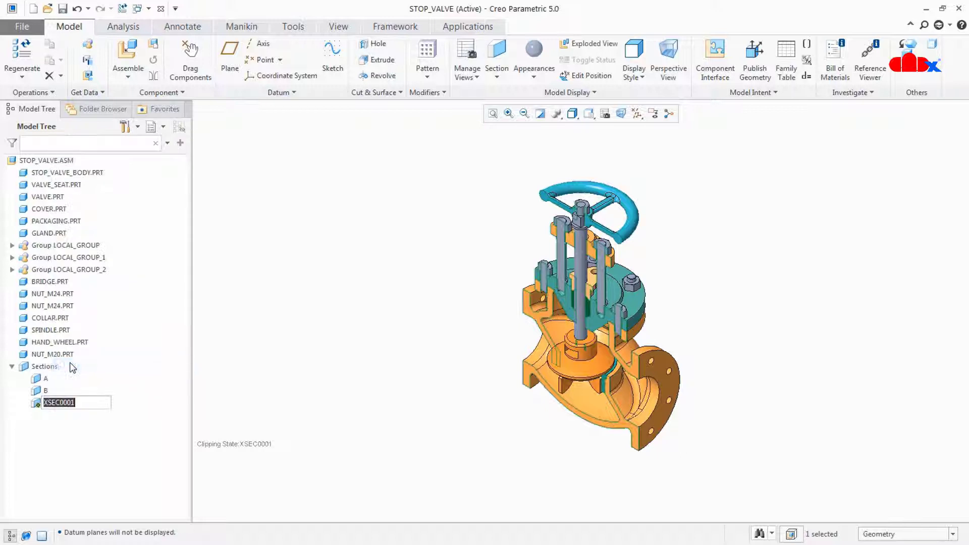
type("C")
key("Return")
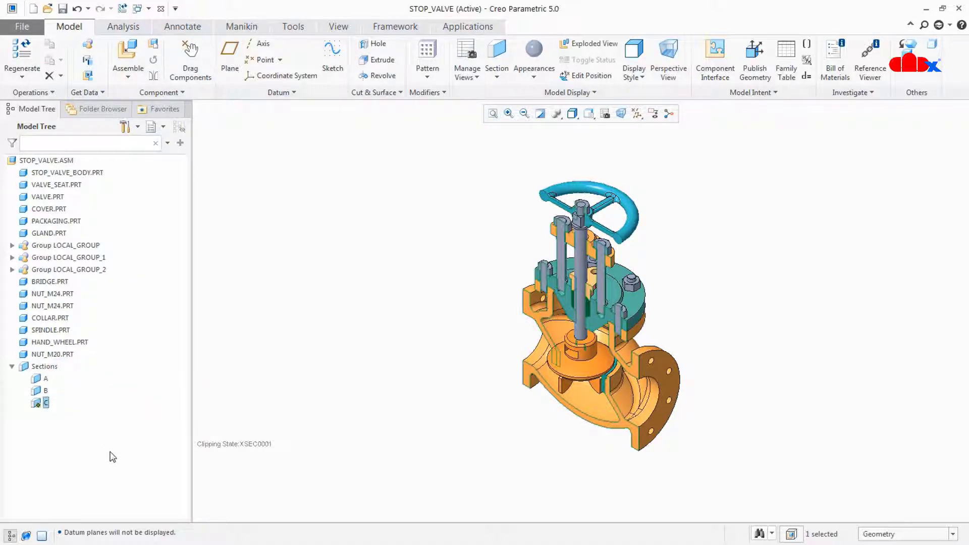
right_click(42, 404)
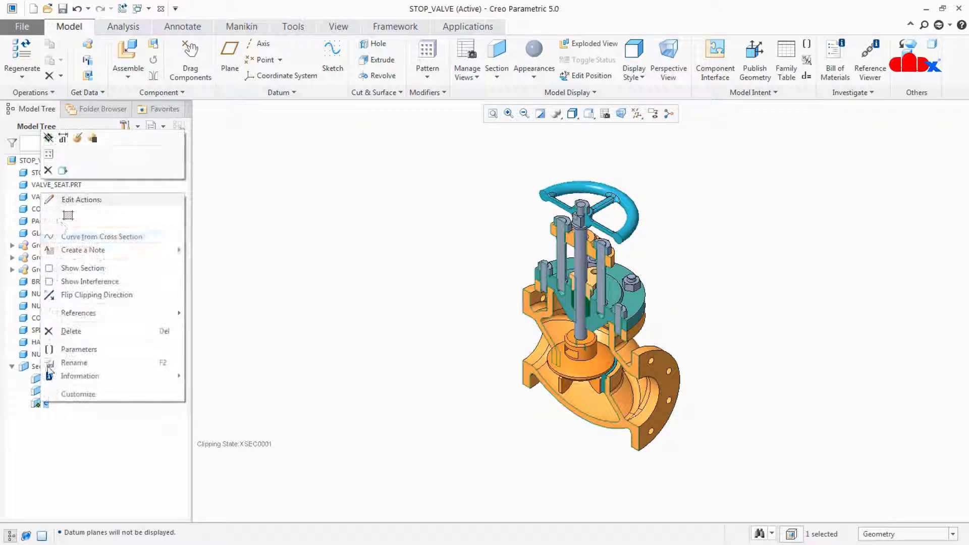
left_click(52, 136)
left_click(329, 392)
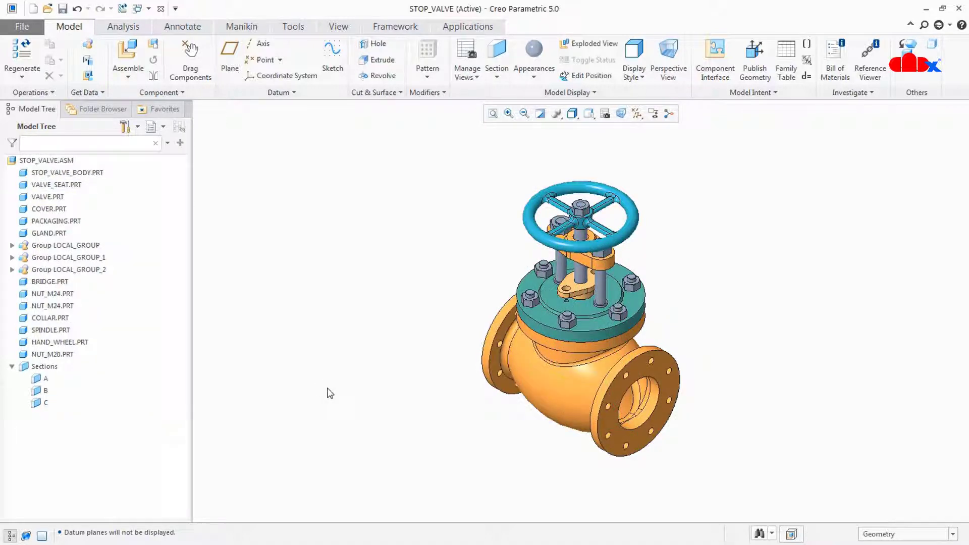
- Start an offset section with the front face of the body's pipe flange as its sketching plane
left_click(497, 76)
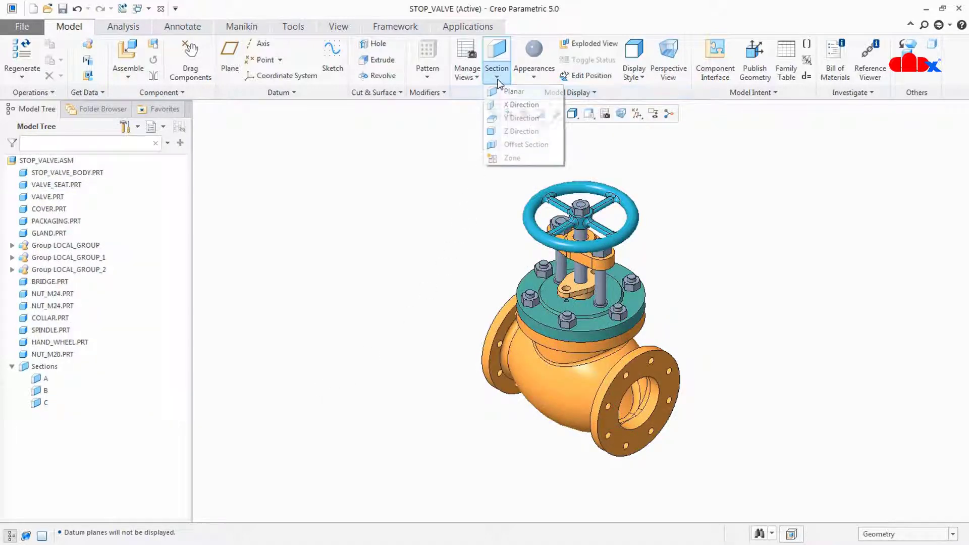
left_click(511, 145)
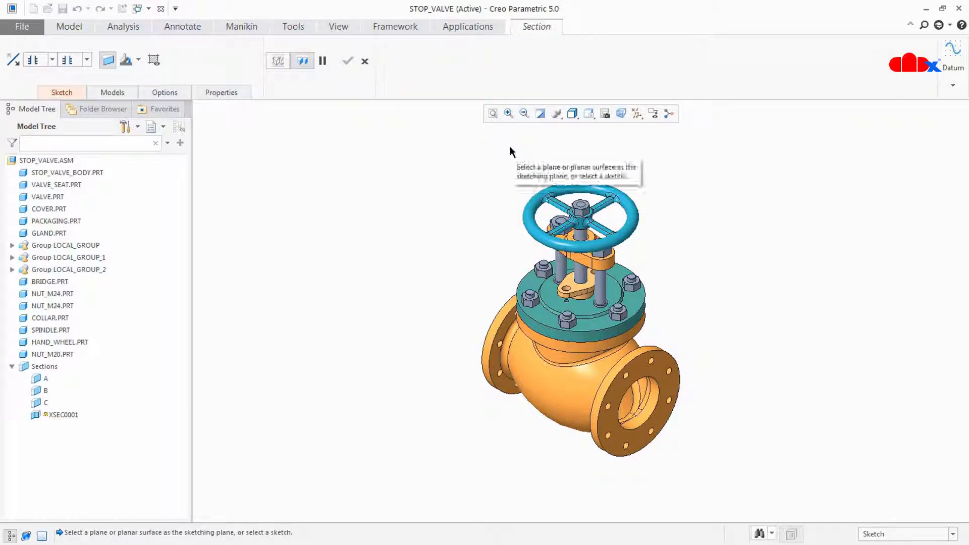
left_click(642, 440)
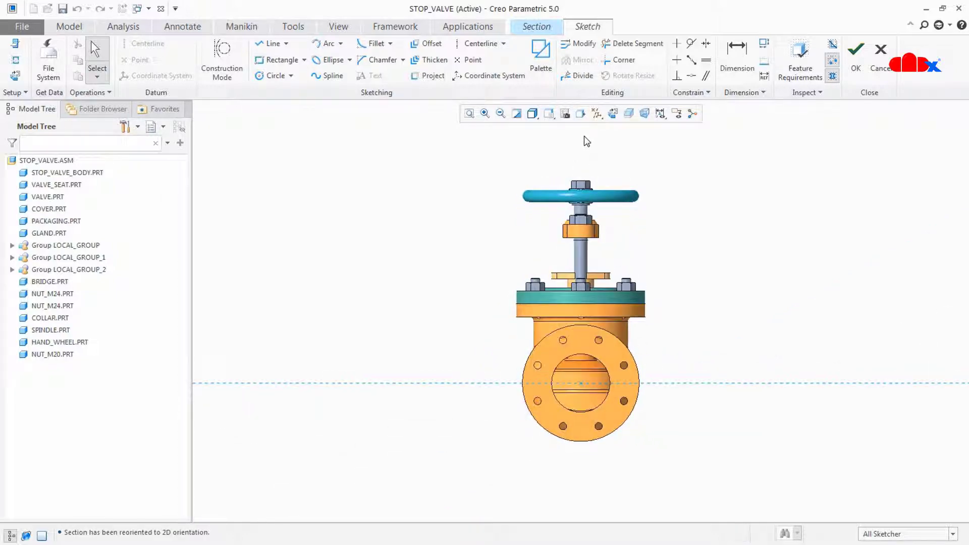
- Sketch a vertical line from the flange centre past the hand wheel and an angled line through a lower bolt hole to the rim, then finish the sketch
left_click(270, 44)
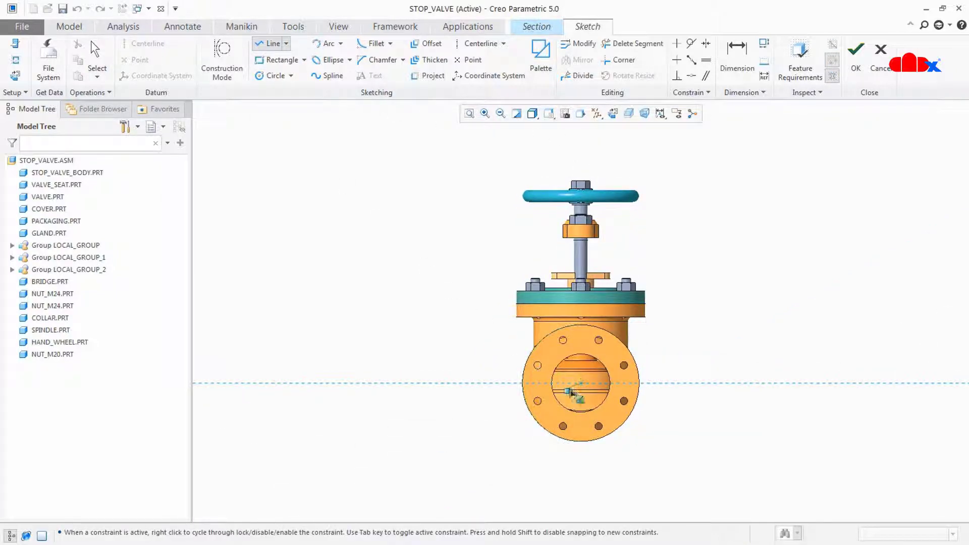
left_click(581, 382)
left_click(580, 163)
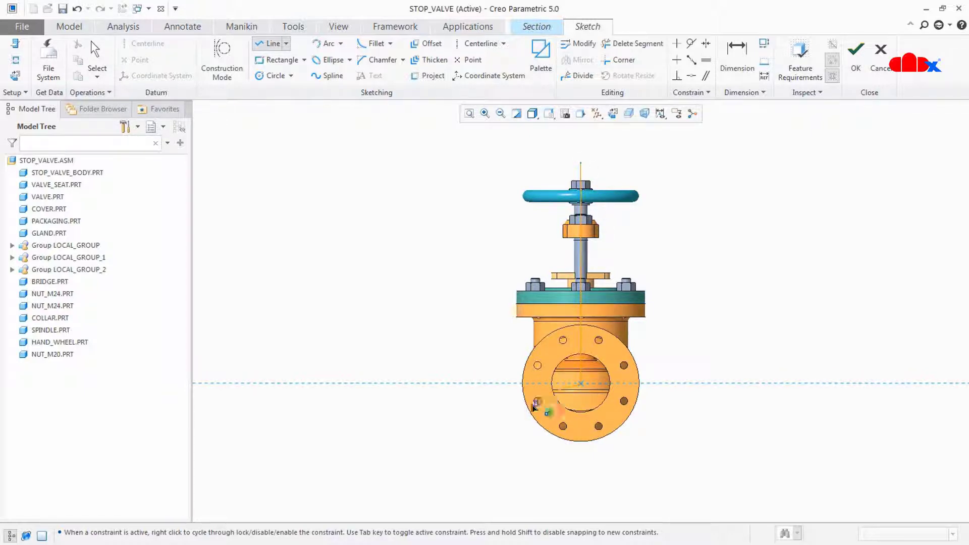
scroll(539, 401, "down", 3)
scroll(539, 402, "down", 3)
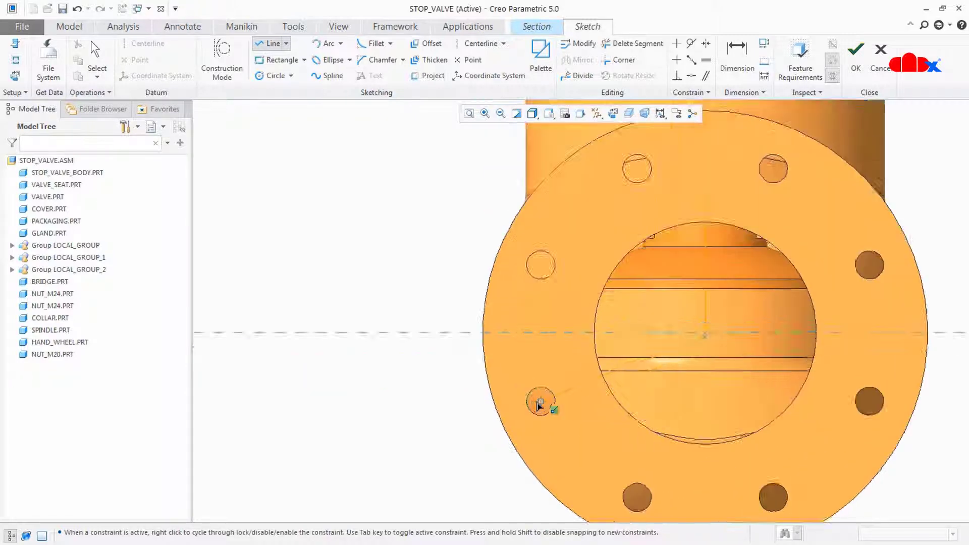
left_click(500, 418)
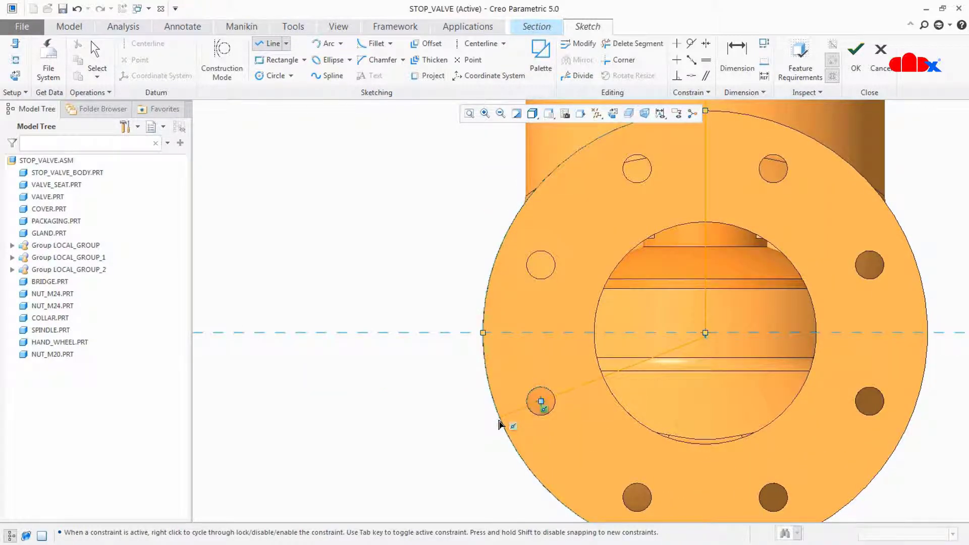
middle_click(469, 448)
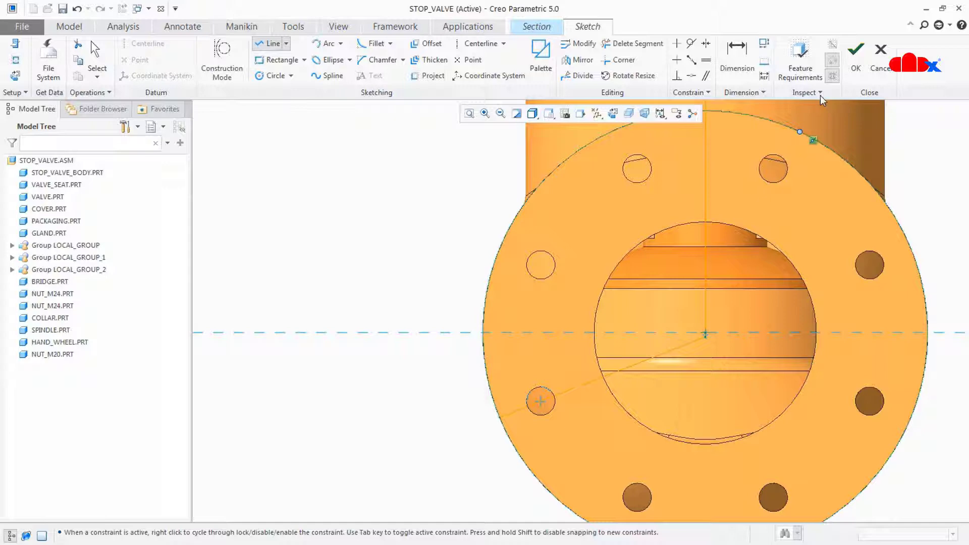
left_click(856, 51)
scroll(488, 298, "up", 4)
scroll(524, 342, "up", 5)
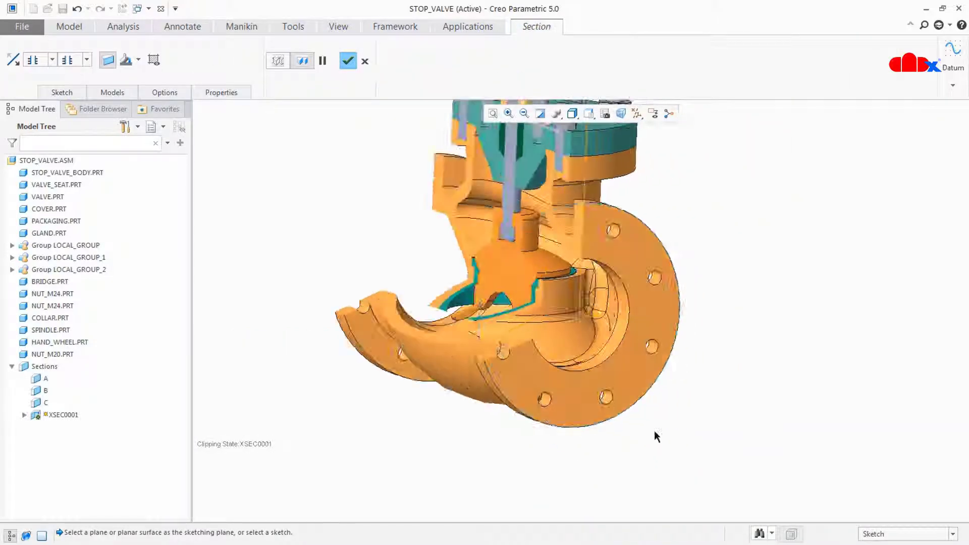
scroll(585, 418, "up", 1)
middle_click_drag(585, 418, 595, 435)
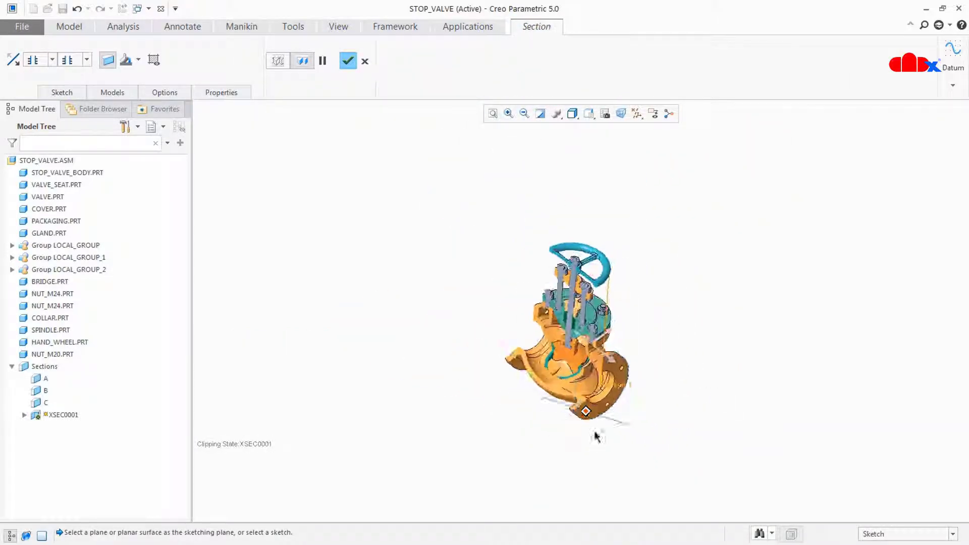
- Exclude the spindle, both collar studs and the hand wheel from the offset section's cut and complete the section
scroll(555, 393, "down", 5)
scroll(572, 378, "down", 3)
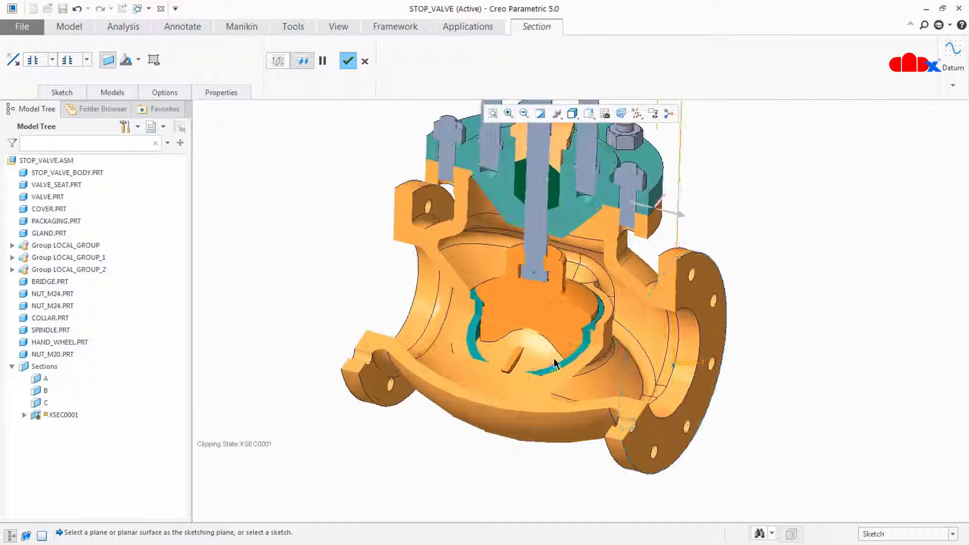
left_click(114, 97)
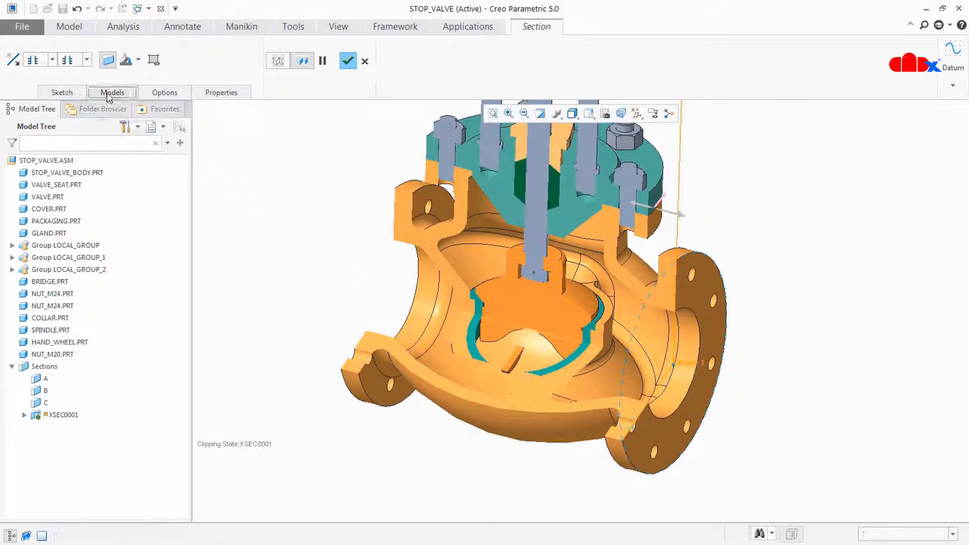
left_click(132, 145)
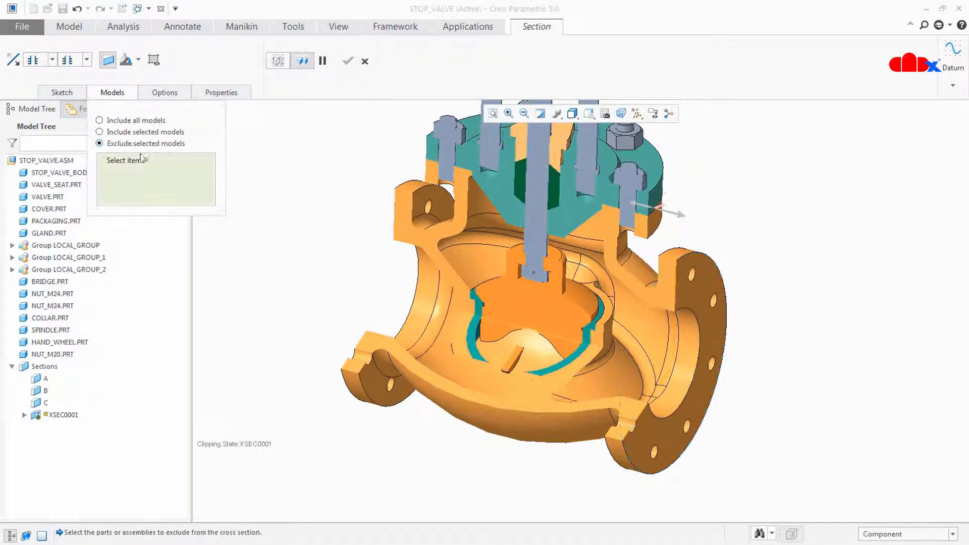
left_click(543, 307)
scroll(552, 376, "up", 3)
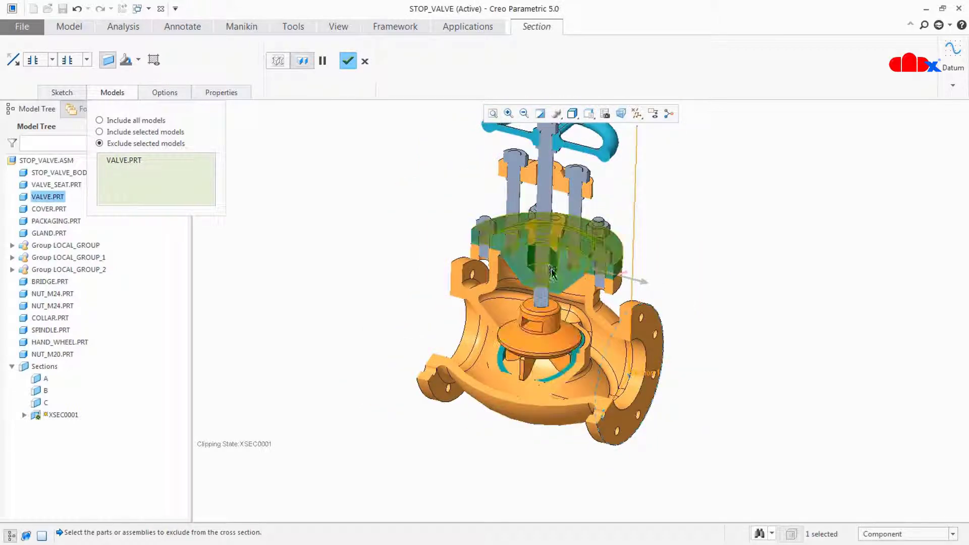
left_click(550, 215)
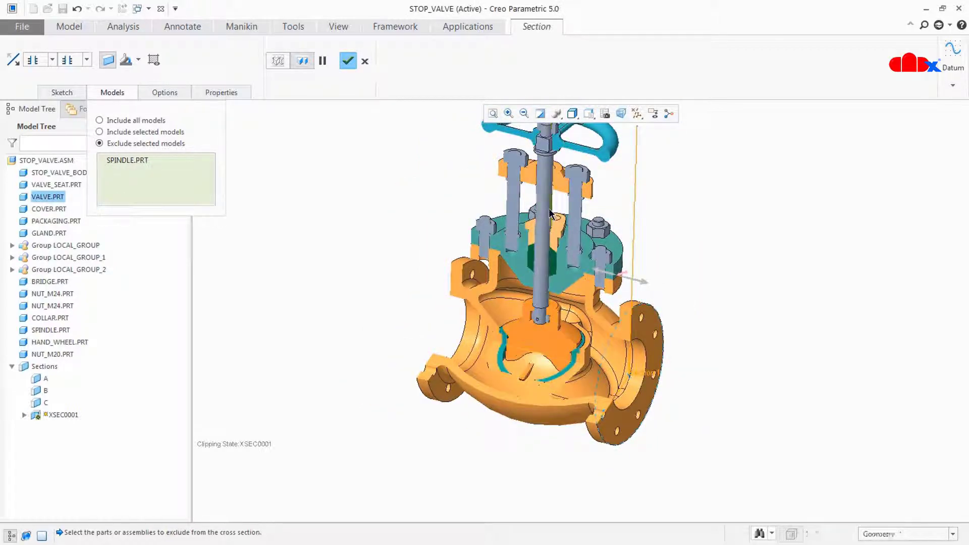
left_click(578, 212)
left_click(511, 202)
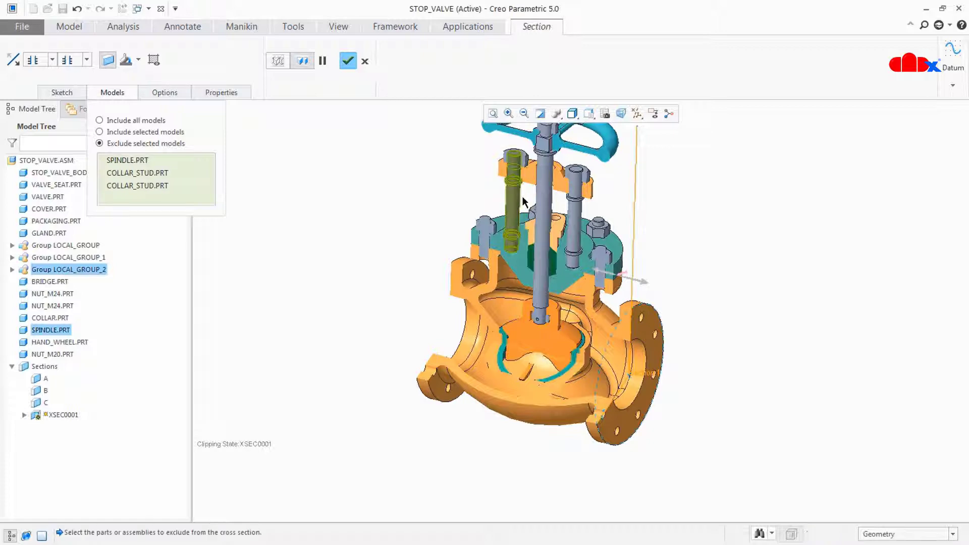
left_click(601, 151)
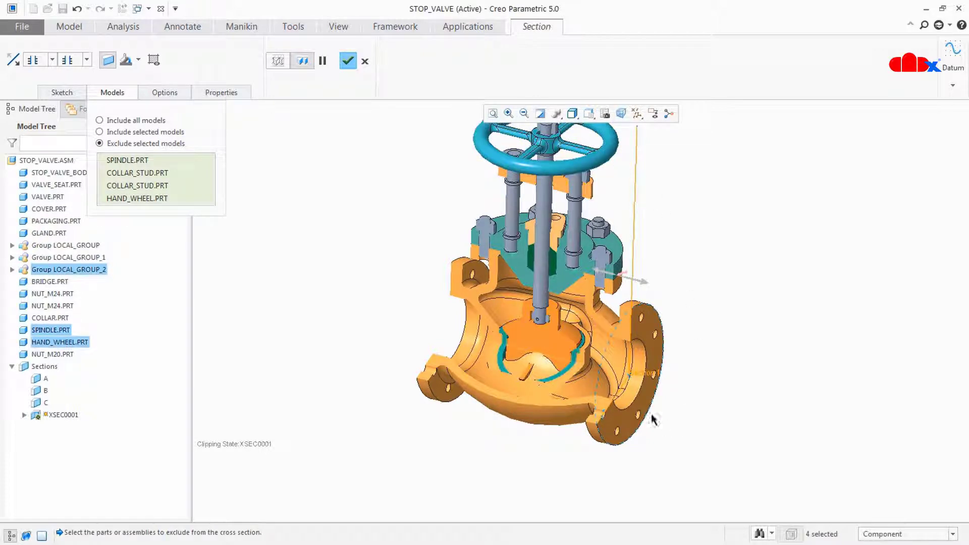
left_click(347, 61)
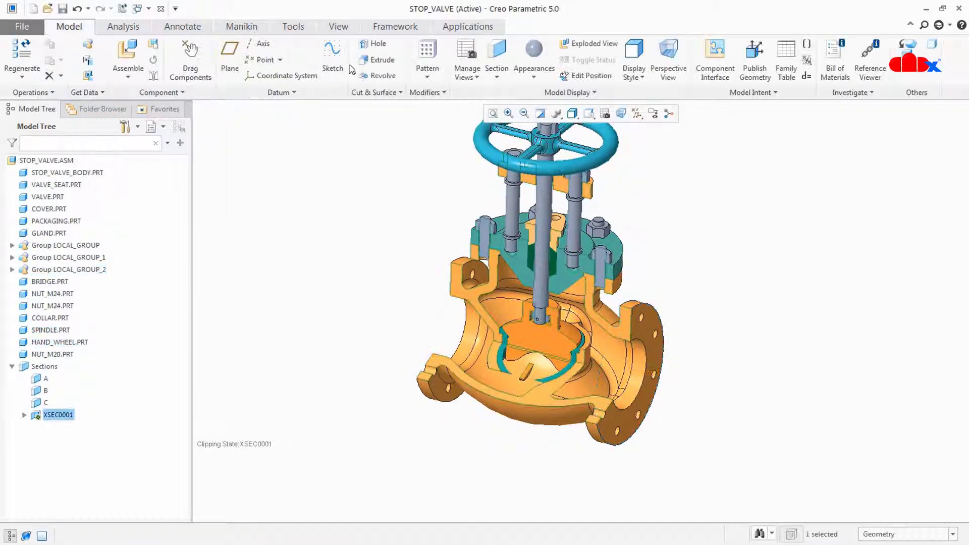
left_click(736, 356)
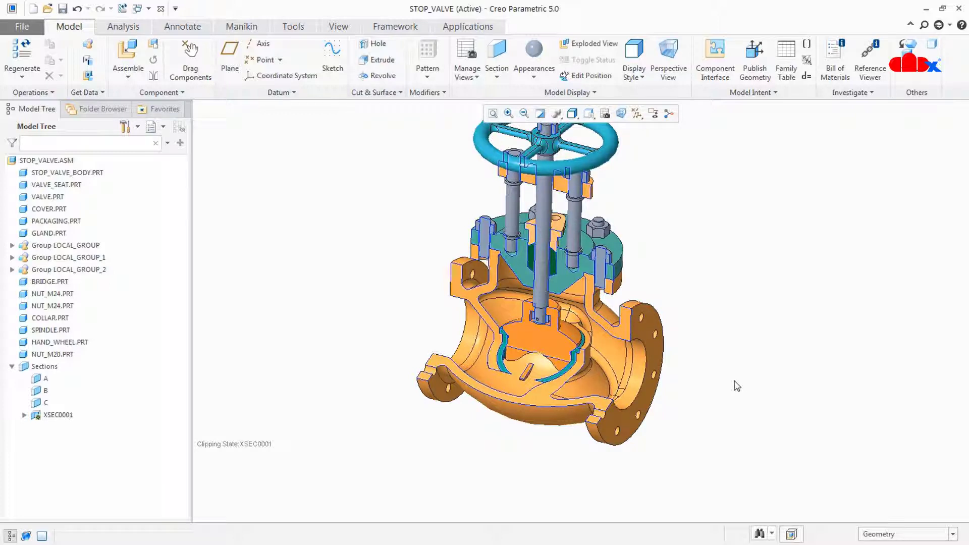
scroll(706, 434, "up", 2)
scroll(663, 332, "down", 2)
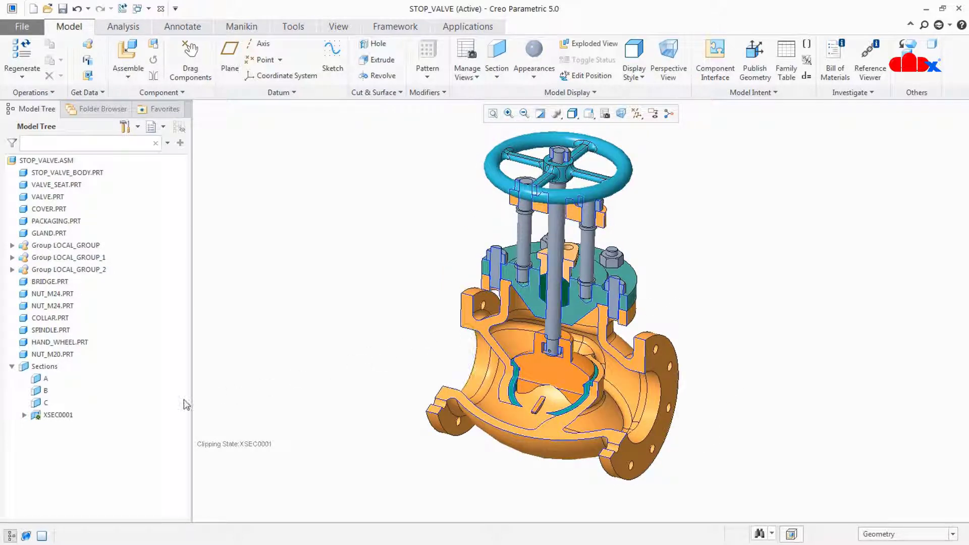
- Rename section XSEC0001 as D, deactivate it and restore the default orientation
right_click(67, 417)
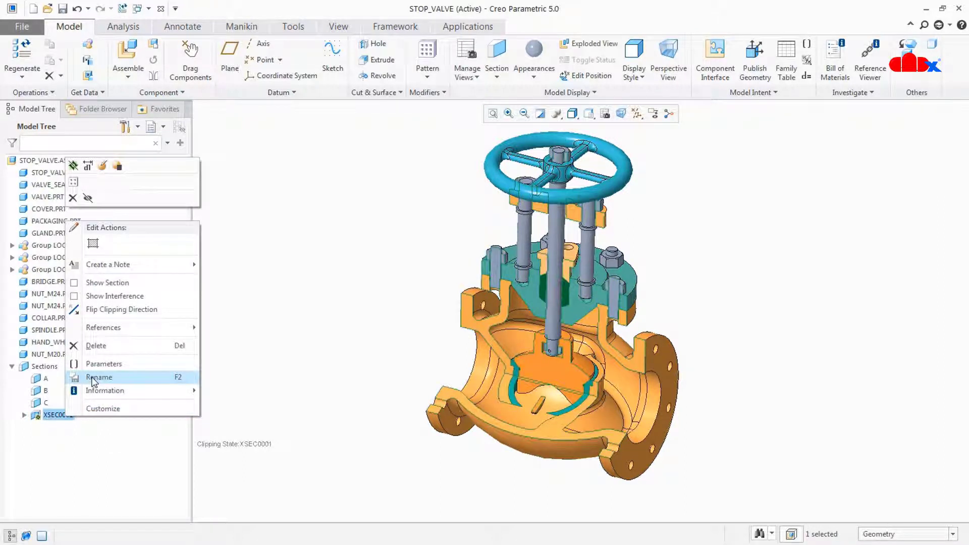
left_click(92, 379)
type("D")
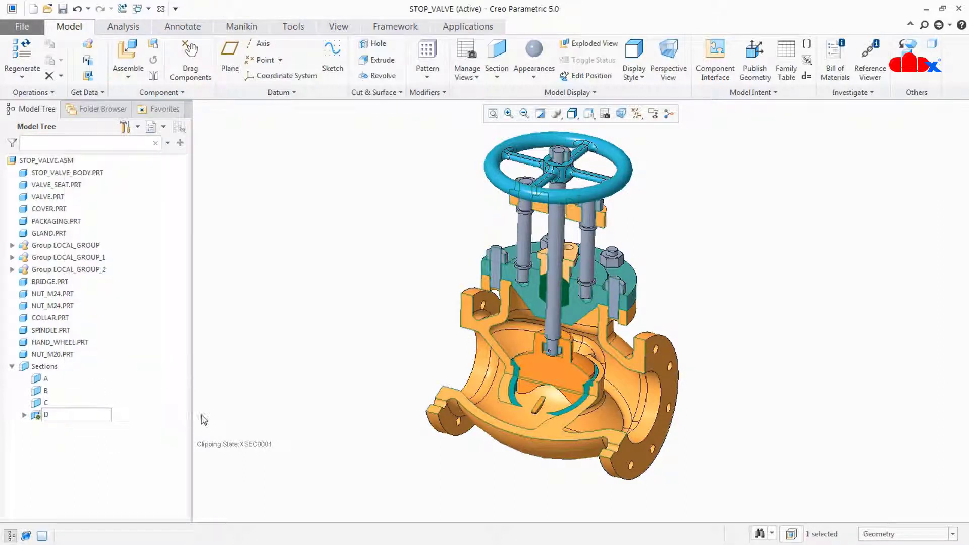
key("Return")
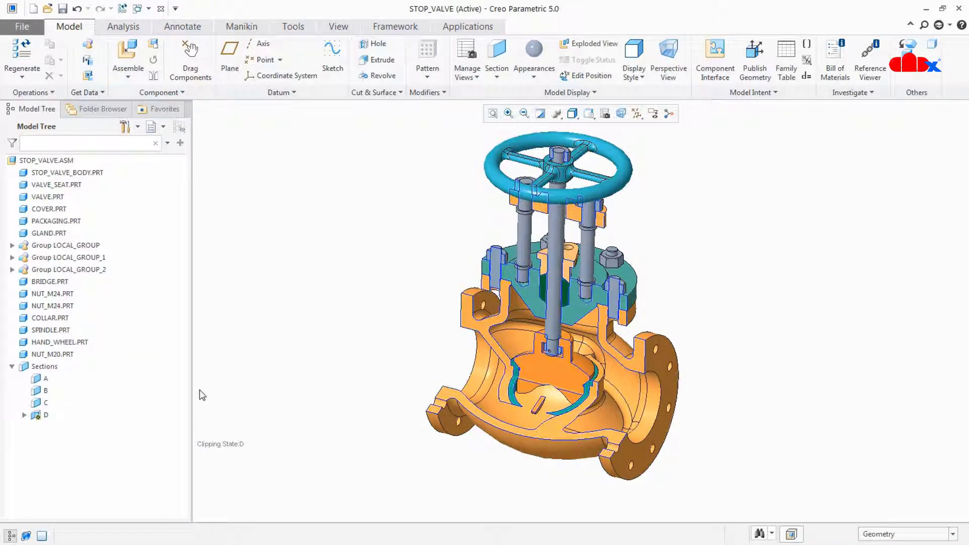
right_click(25, 416)
left_click(40, 168)
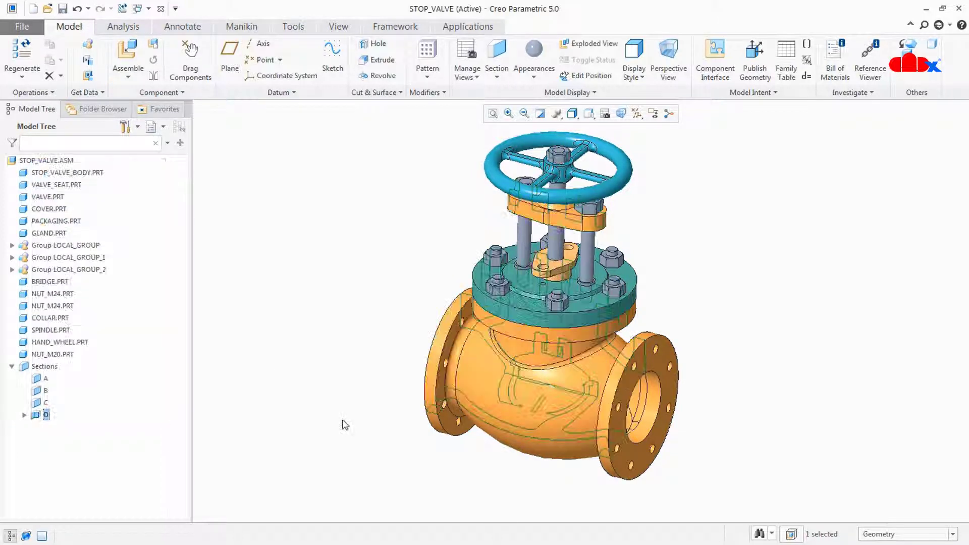
left_click(362, 438)
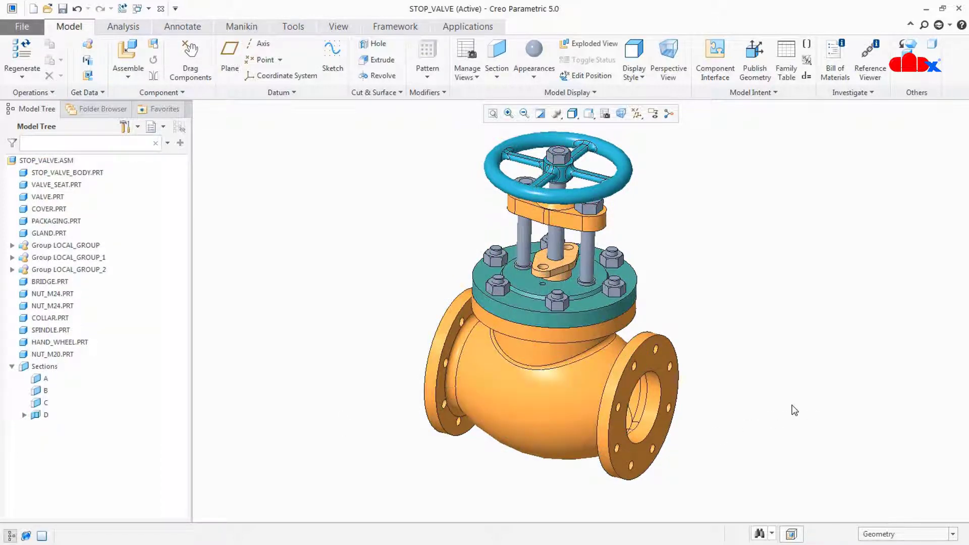
key("ctrl+d")
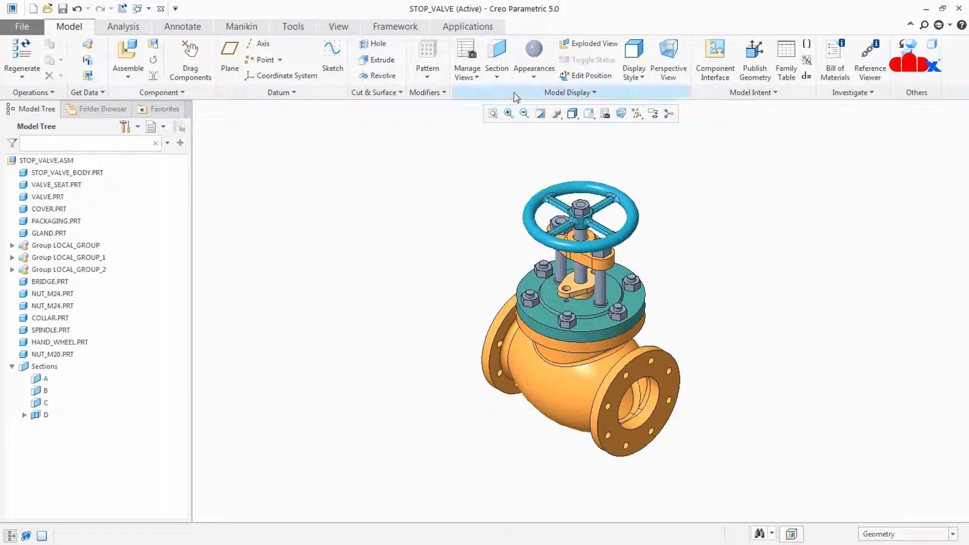
- Start a zone section and define its first half-space as the positive side of the FRONT datum plane
left_click(497, 75)
left_click(512, 158)
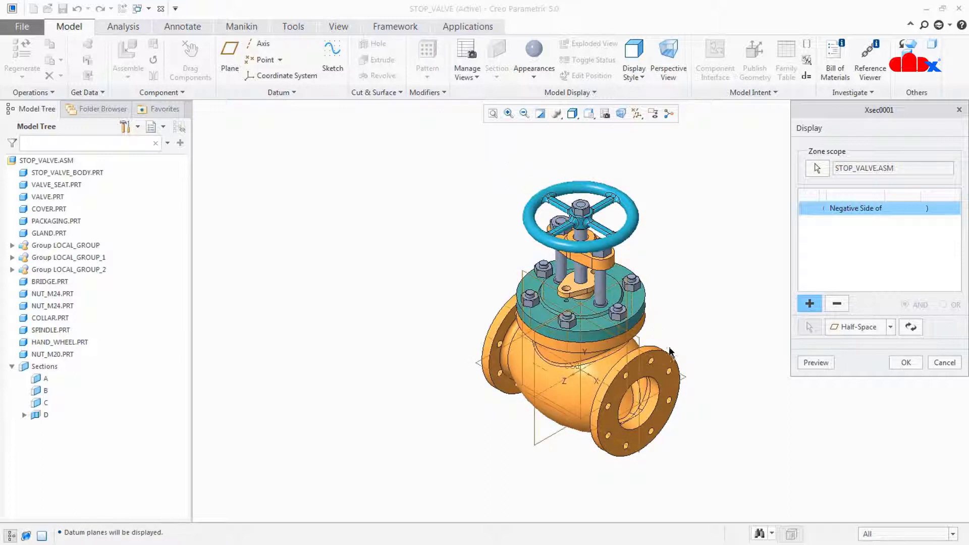
left_click(642, 348)
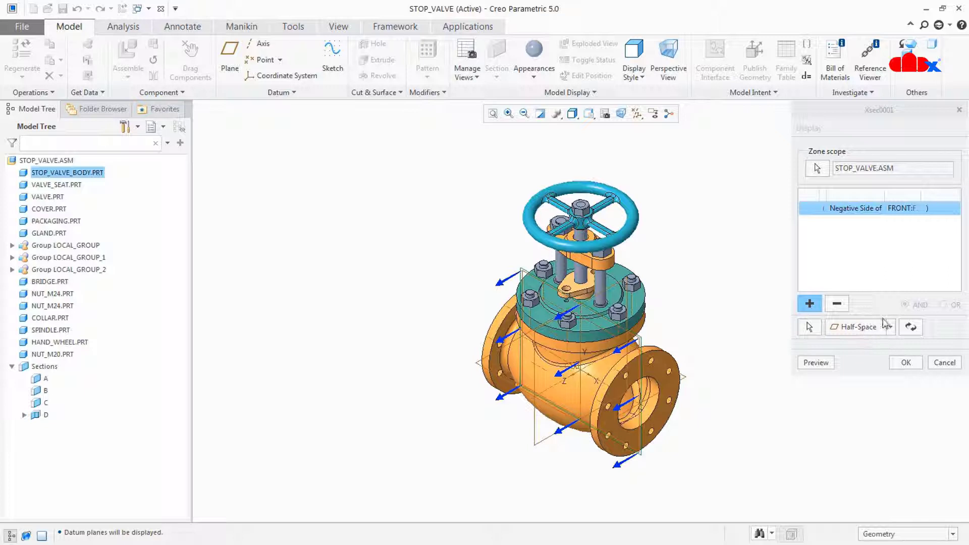
left_click(910, 329)
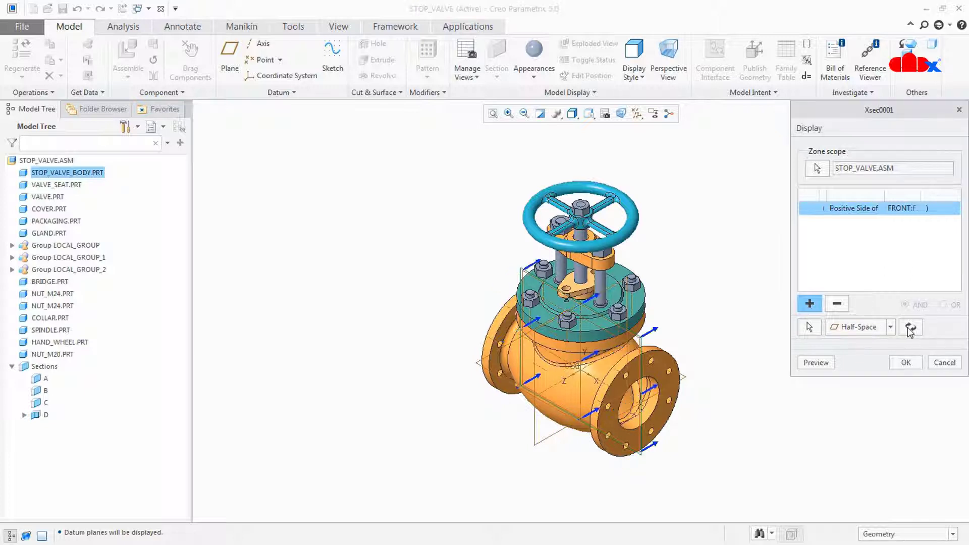
- Add a second half-space with the OR condition on the positive side of the RIGHT datum plane
left_click(809, 305)
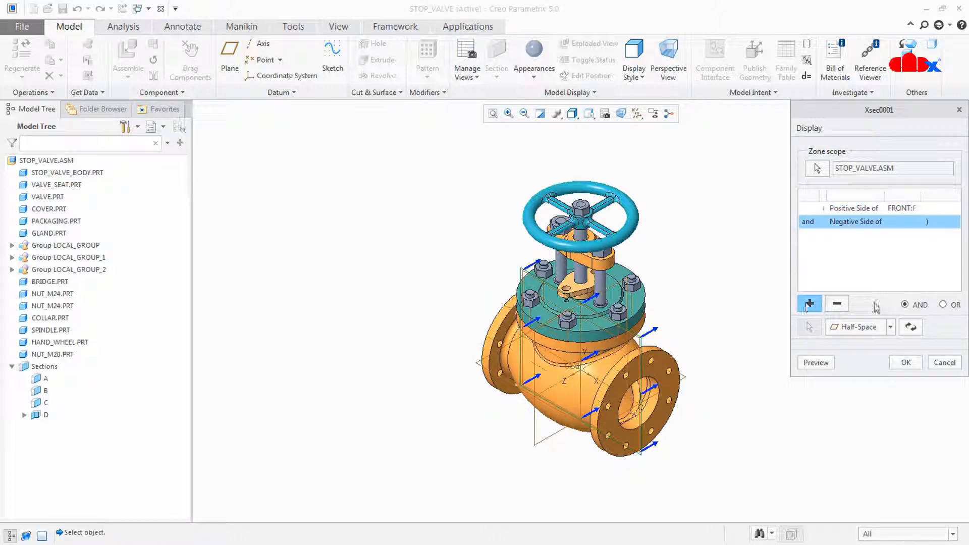
left_click(943, 304)
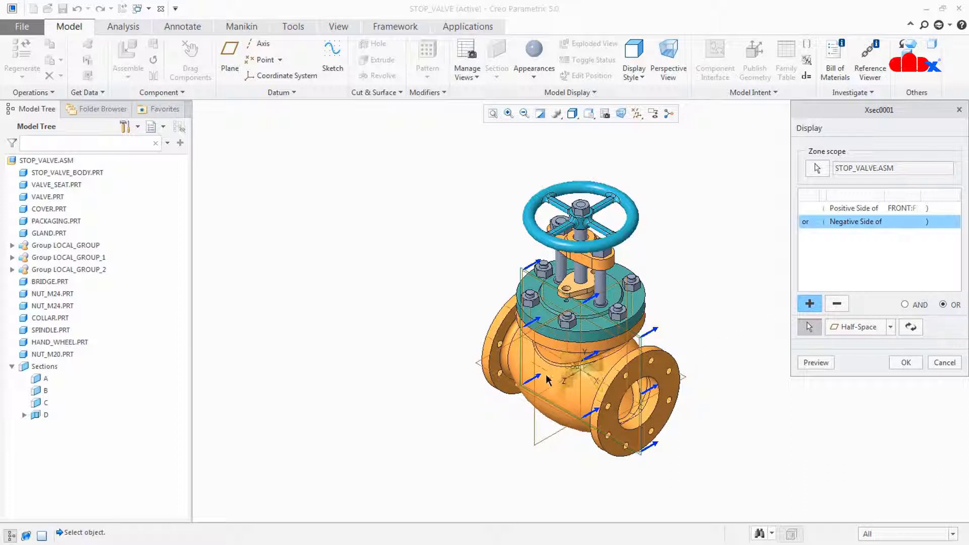
left_click(534, 362)
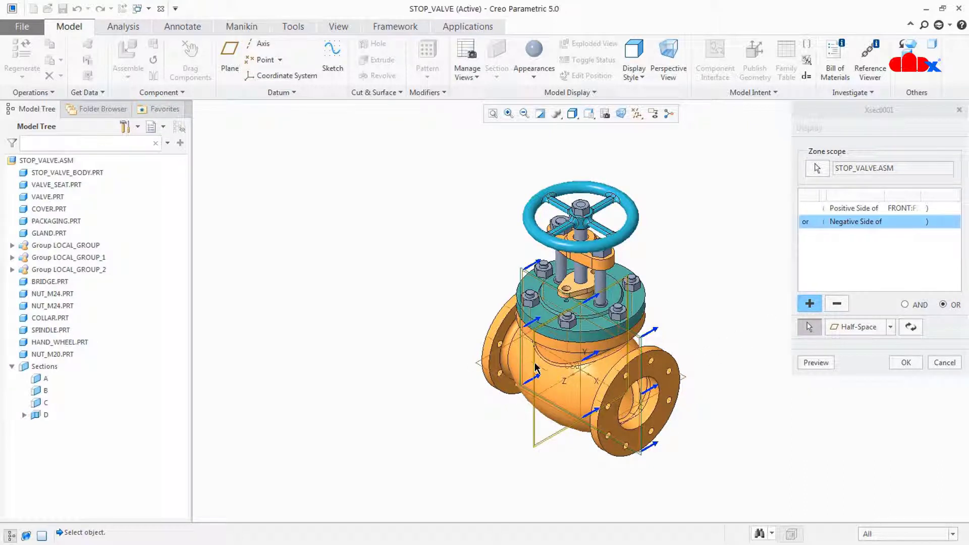
left_click(911, 327)
- Add a third half-space with the AND condition on the positive side of the TOP datum plane, then preview and accept the zone
left_click(810, 301)
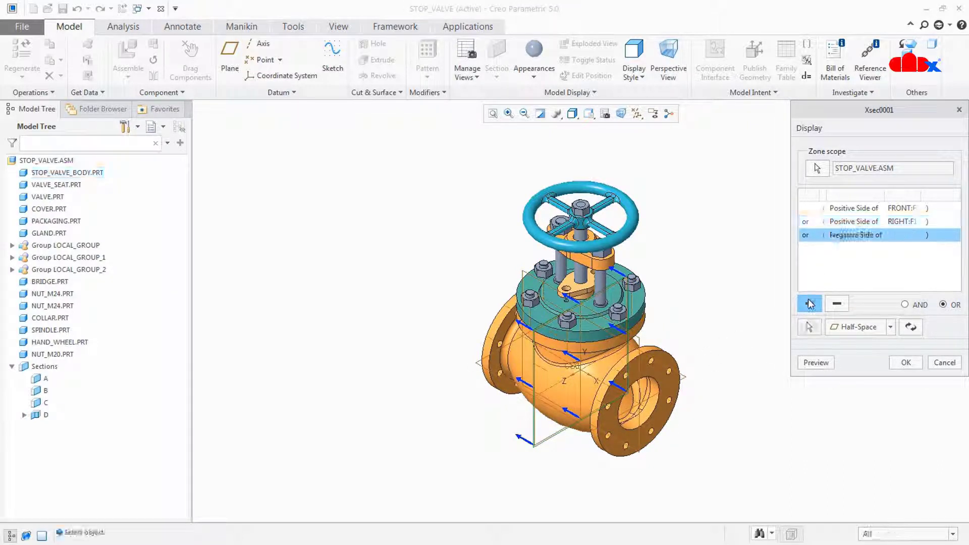
left_click(904, 305)
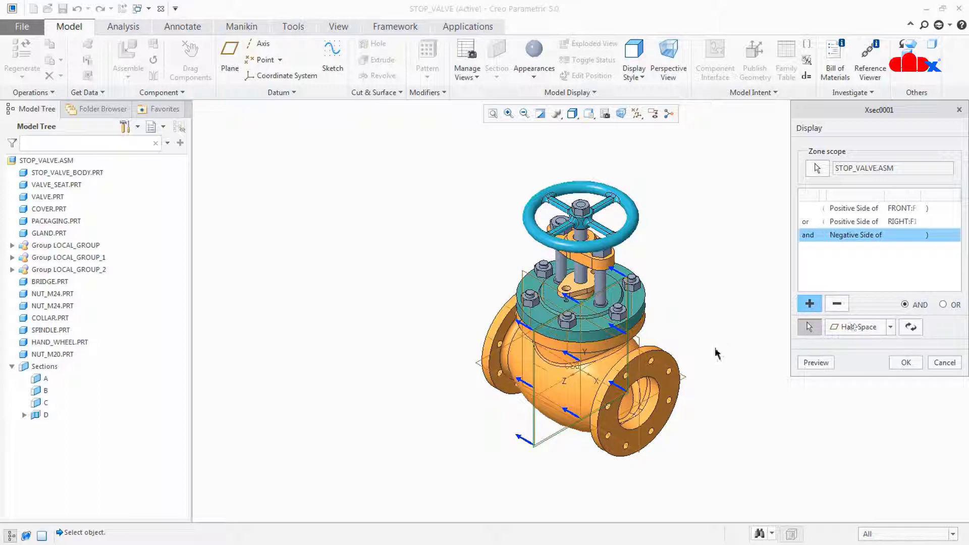
left_click(681, 376)
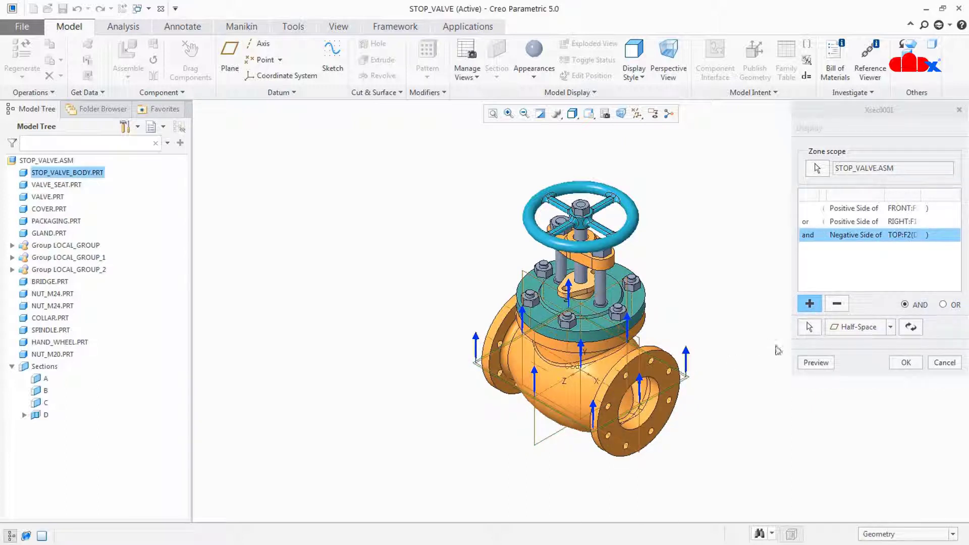
left_click(910, 328)
left_click(816, 363)
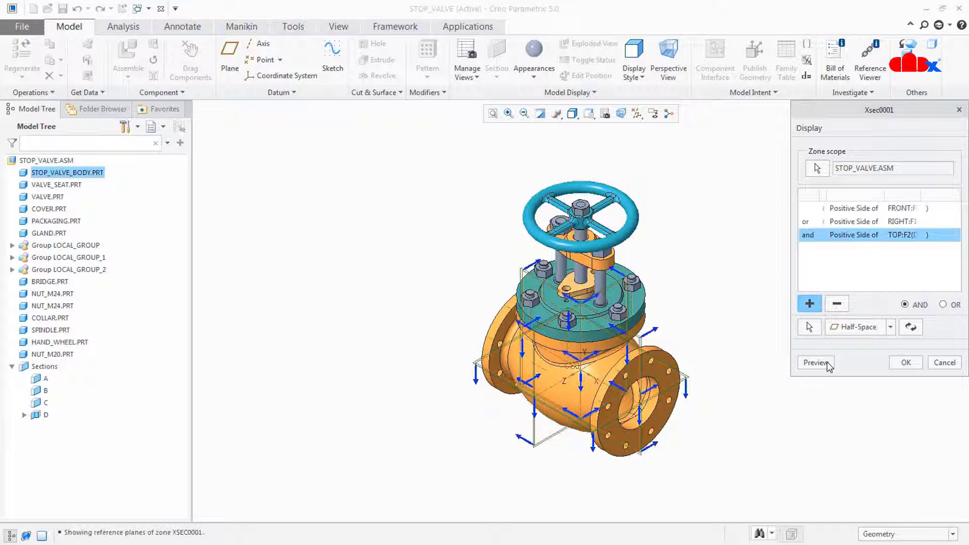
left_click(904, 362)
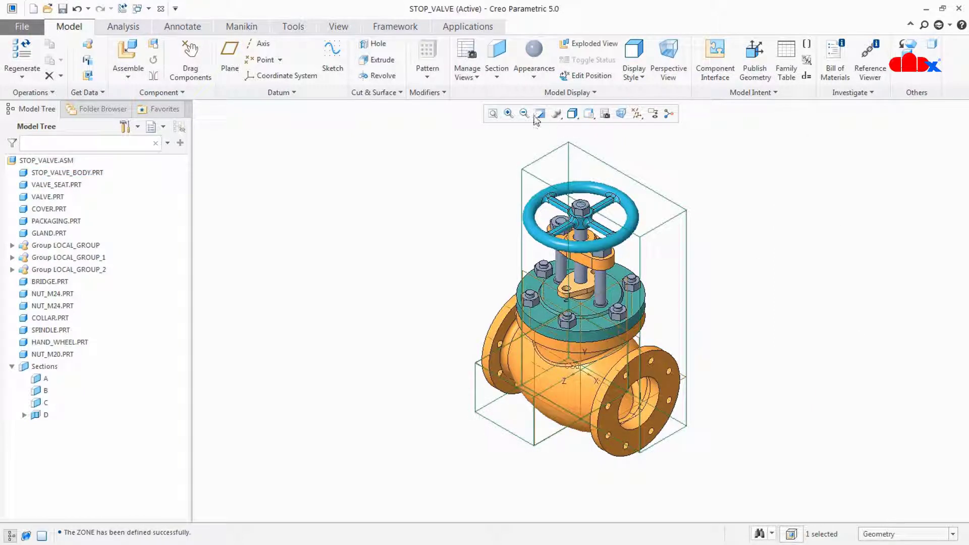
- Rename the zone section Xsec0001 as E in the View Manager and activate it
left_click(467, 56)
right_click(792, 266)
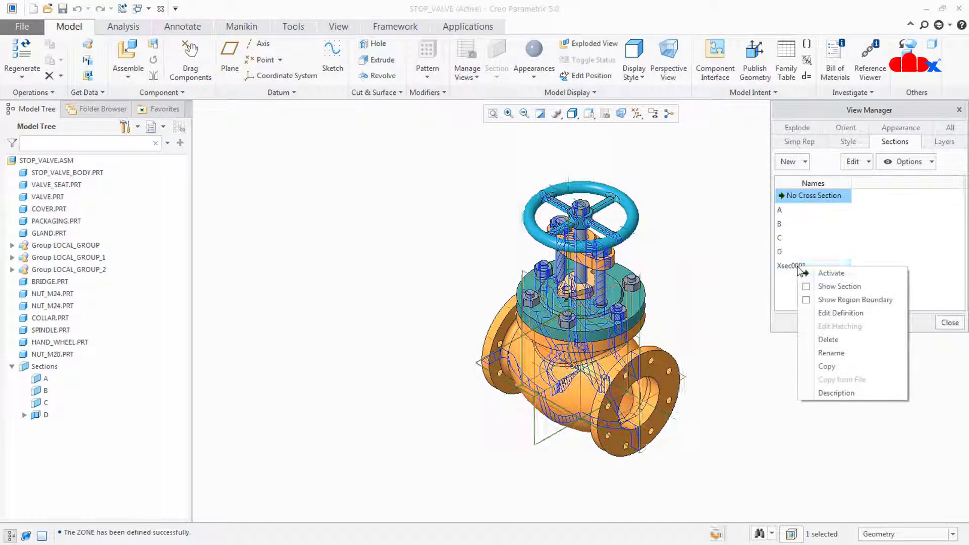
left_click(832, 352)
type("E")
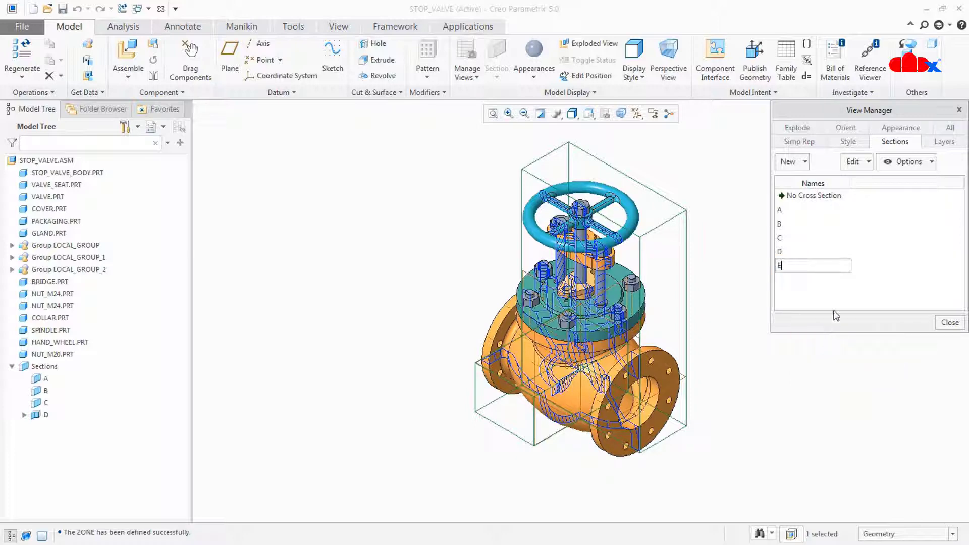
key("Return")
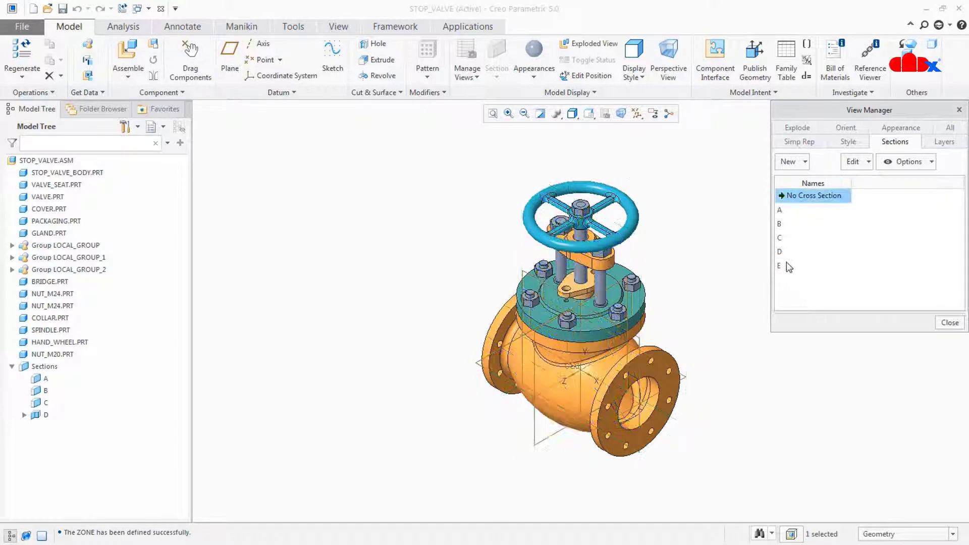
right_click(789, 267)
left_click(807, 270)
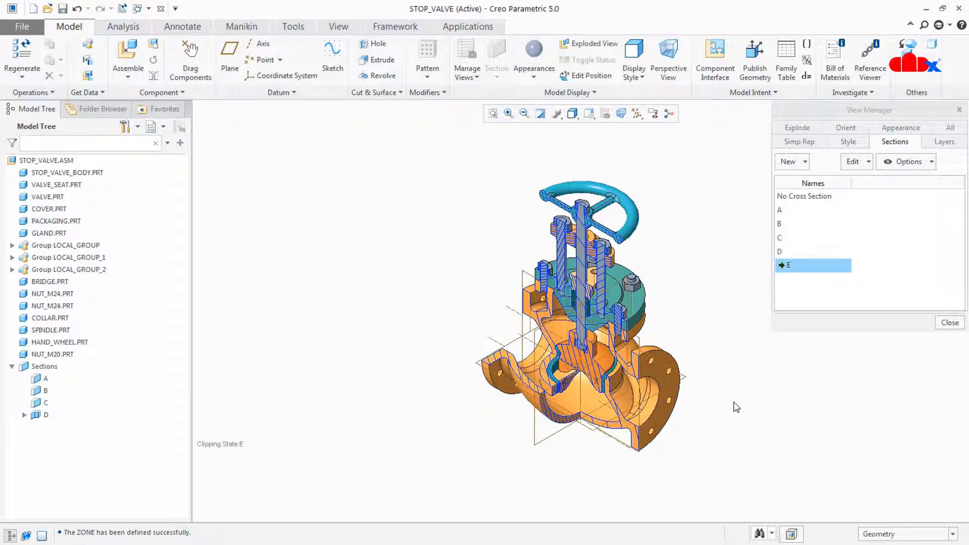
- Inspect zone section E with the datum planes hidden, close the View Manager and restore the default orientation
scroll(695, 386, "up", 5)
mouse_move(714, 346)
middle_mouse_down()
mouse_move(726, 329)
mouse_move(713, 389)
mouse_move(699, 362)
mouse_move(710, 393)
mouse_move(740, 418)
middle_mouse_up()
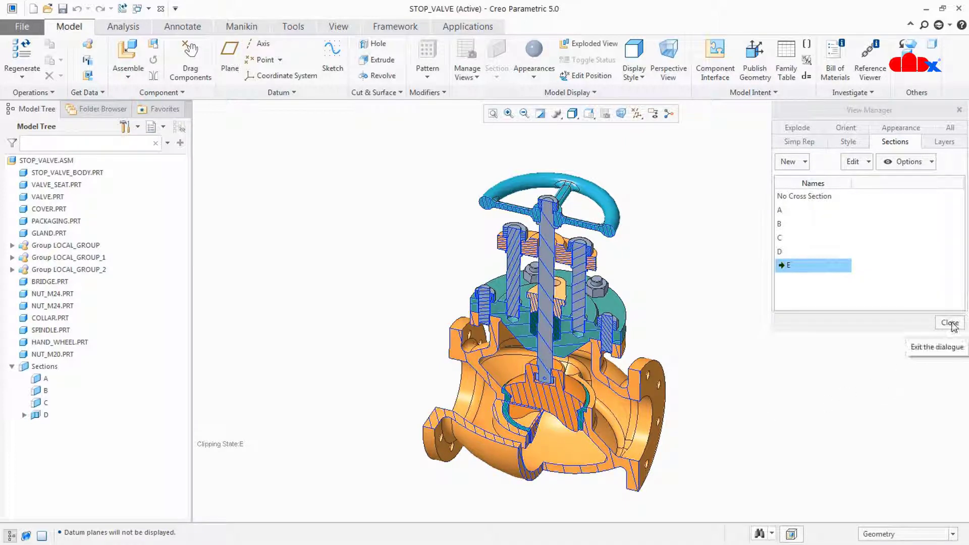
left_click(950, 323)
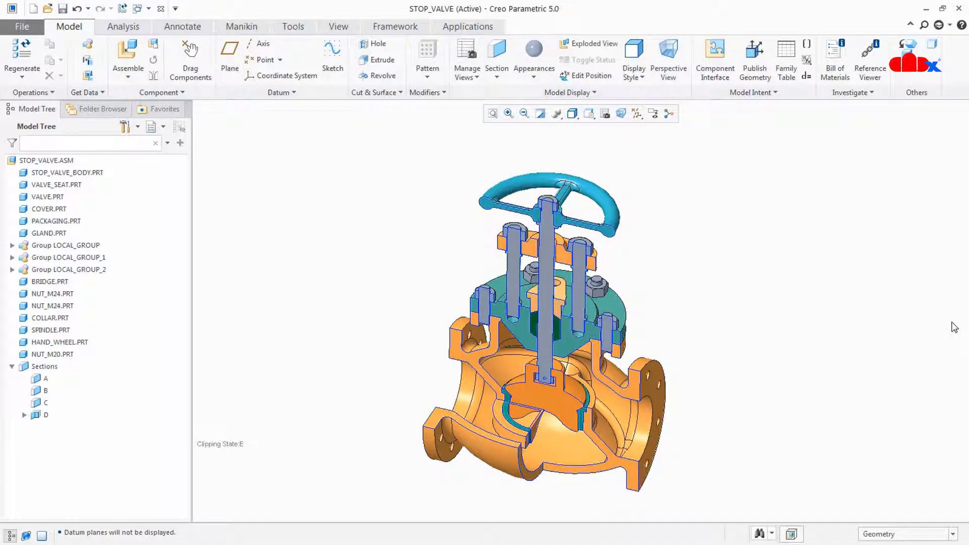
key("ctrl+d")
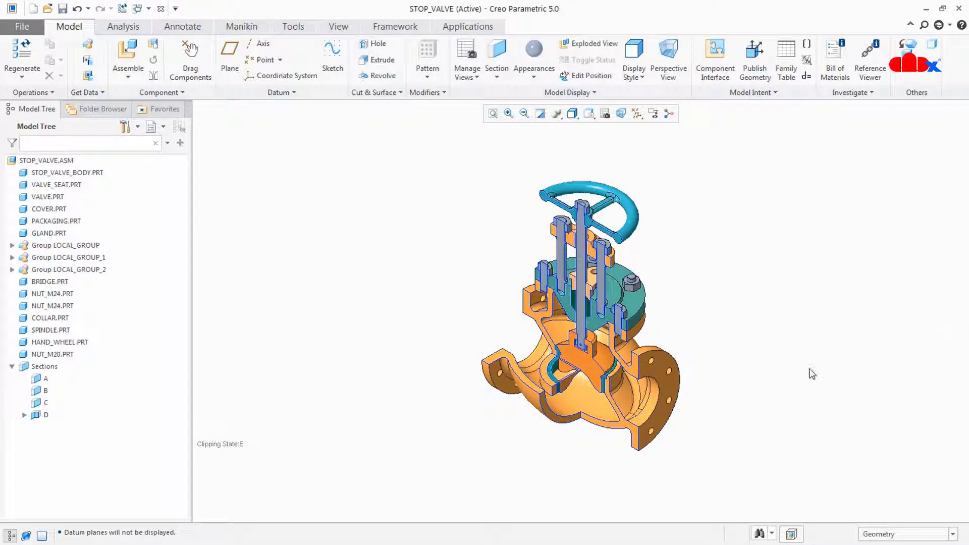
left_click(670, 417)
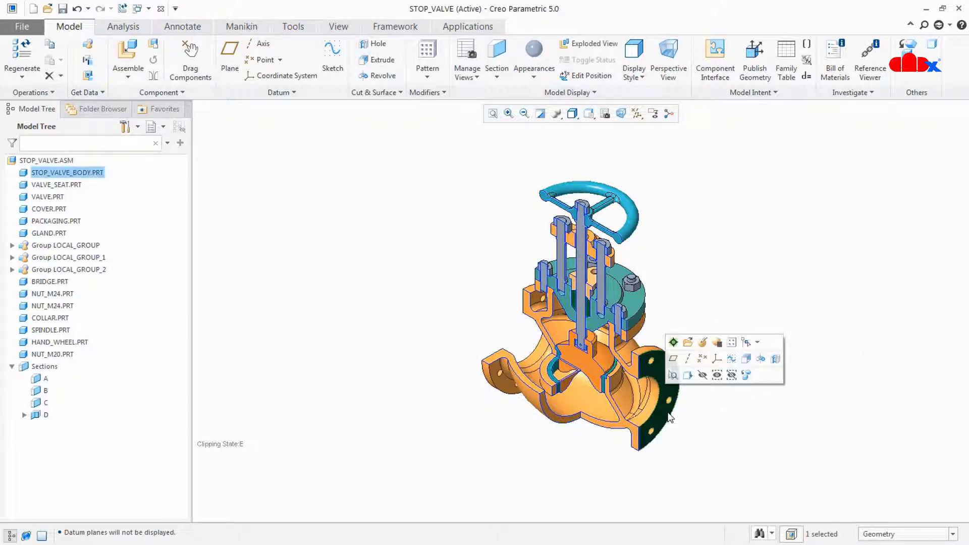
- Open the STOP_VALVE_BODY part from the assembly and bring up its STOP_VALVE_BODY drawing in a maximized window
left_click(687, 342)
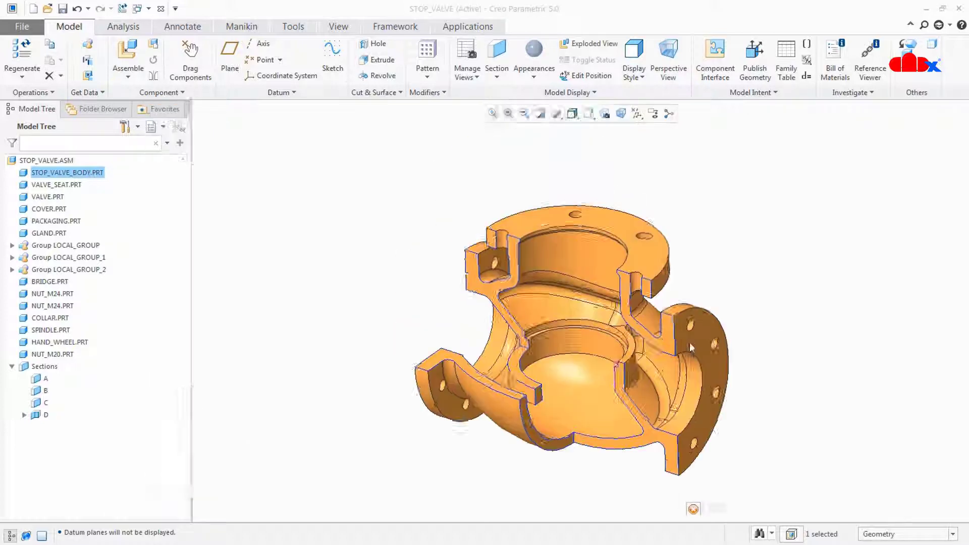
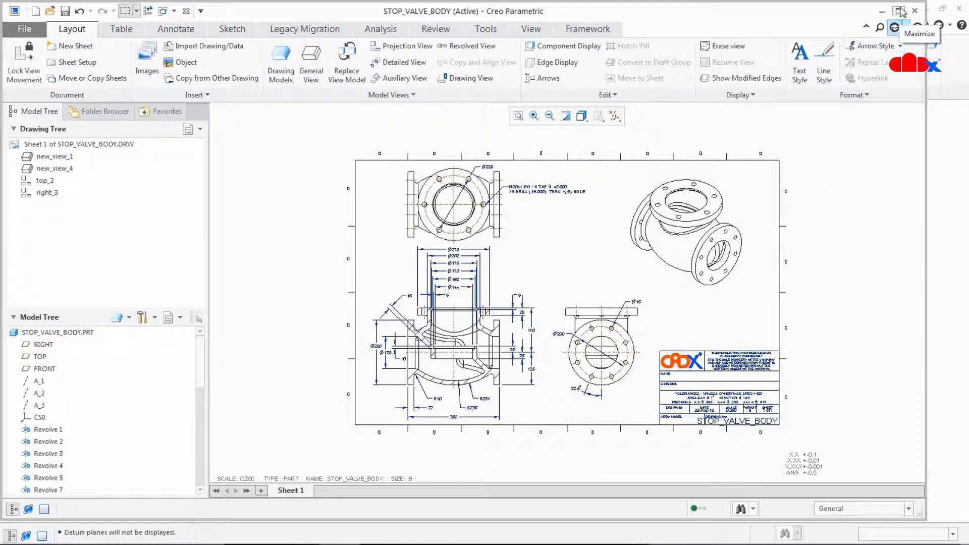
left_click(898, 10)
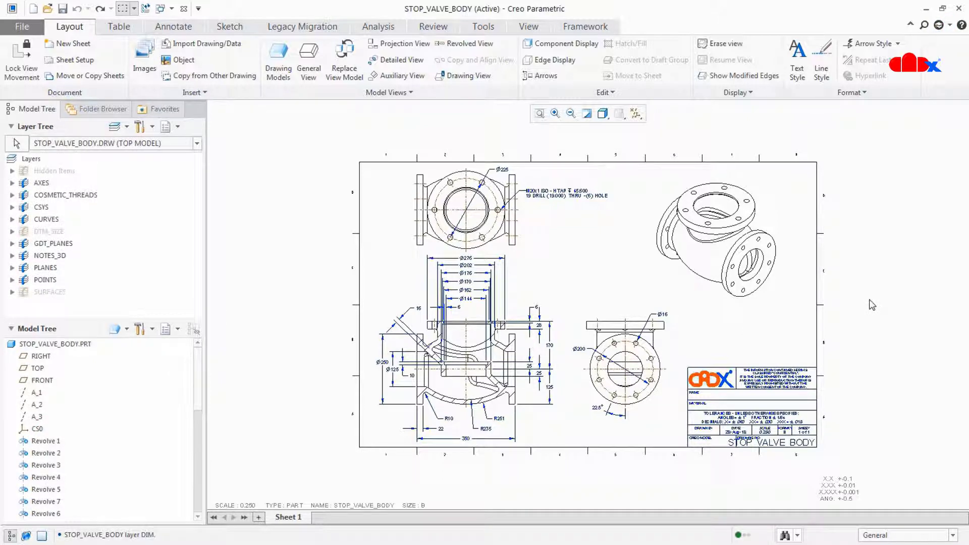
- Delete all dimensions from the drawing views using the Dimension selection filter, keeping the hole note
left_click(172, 27)
left_click(915, 534)
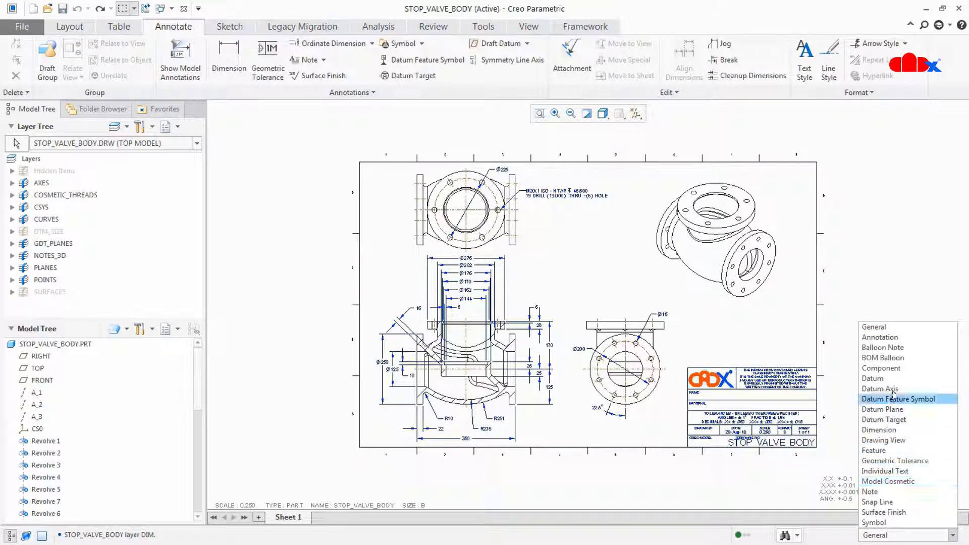
left_click(889, 430)
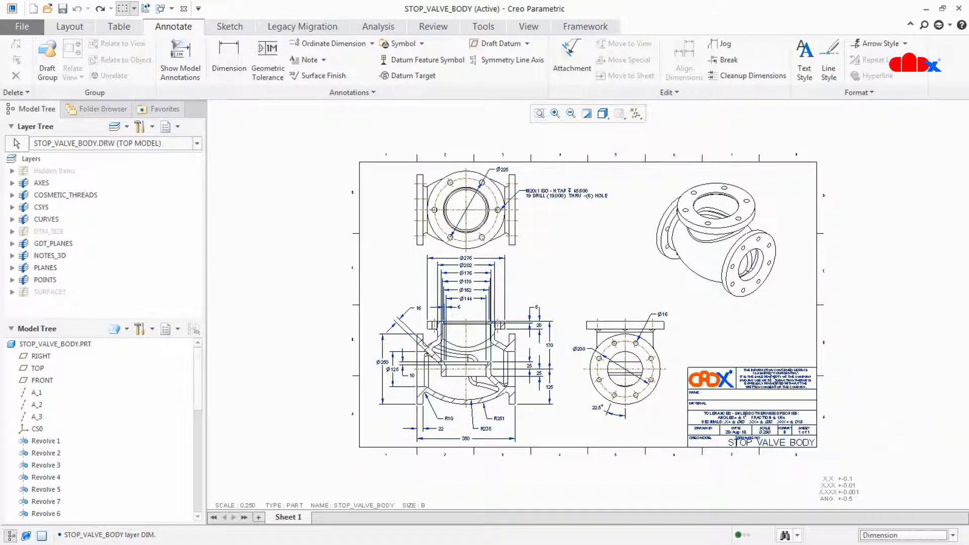
mouse_move(312, 125)
left_mouse_down()
mouse_move(583, 463)
mouse_move(682, 512)
left_mouse_up()
key("Delete")
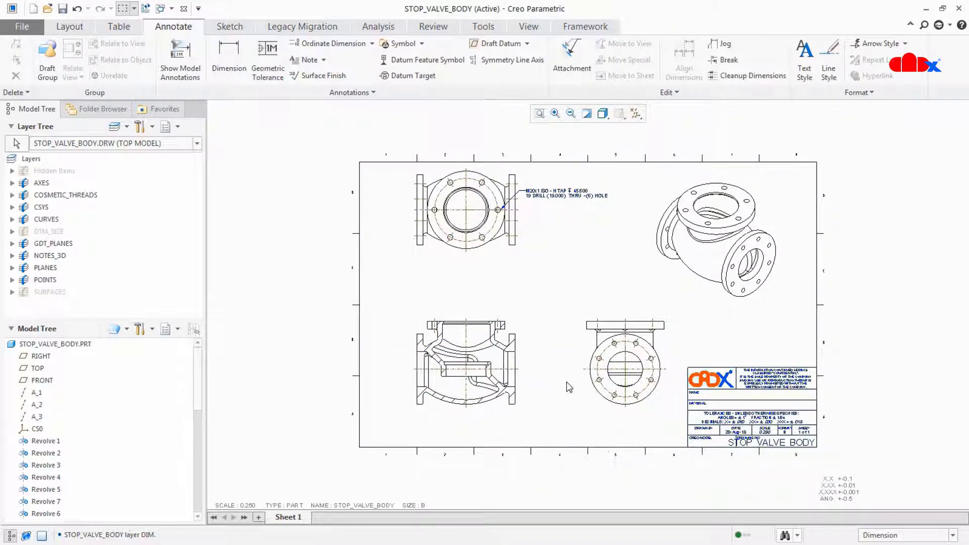
- Remove the existing cross-section from the front view by setting its section option to No section
scroll(571, 387, "up", 2)
mouse_move(539, 330)
middle_mouse_down()
mouse_move(586, 403)
mouse_move(584, 391)
middle_mouse_up()
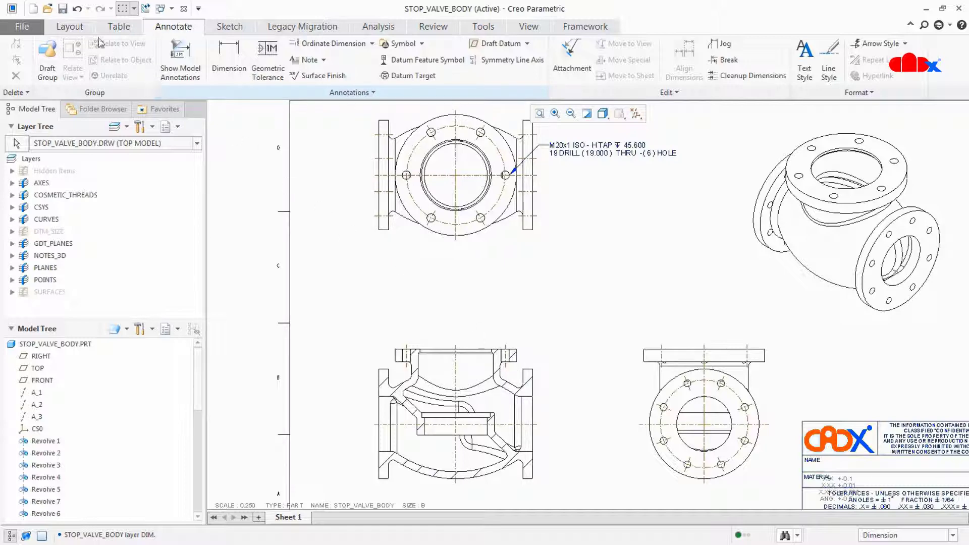
left_click(70, 27)
double_click(525, 384)
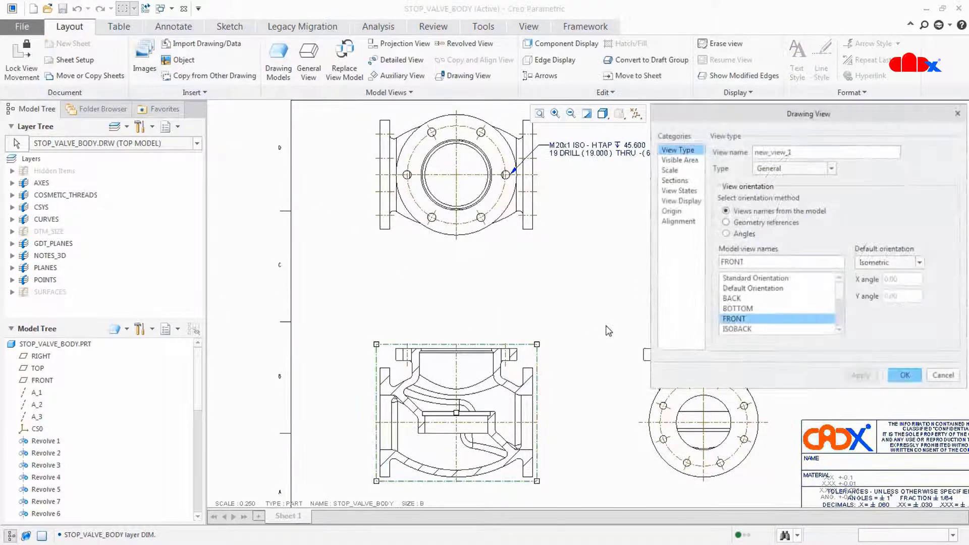
left_click(674, 180)
left_click(714, 147)
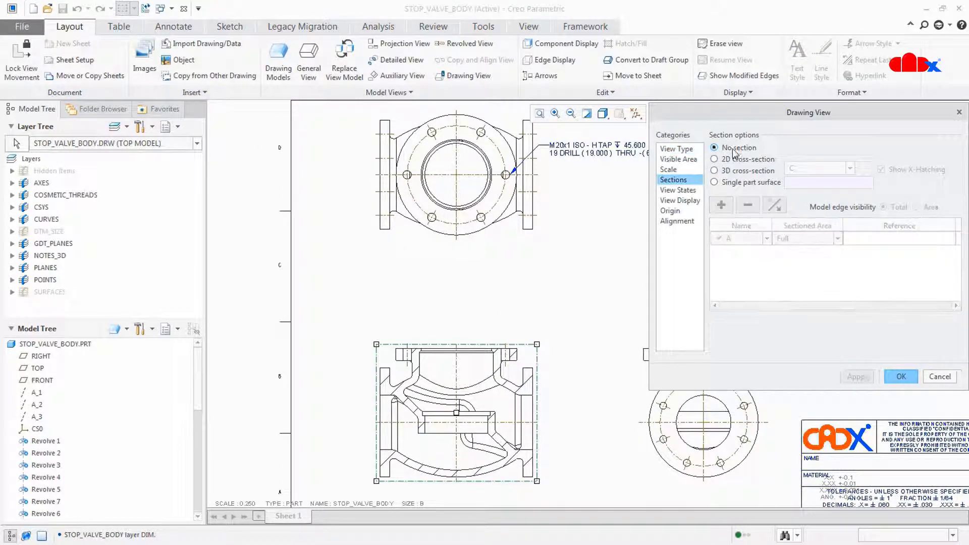
left_click(870, 377)
left_click(901, 376)
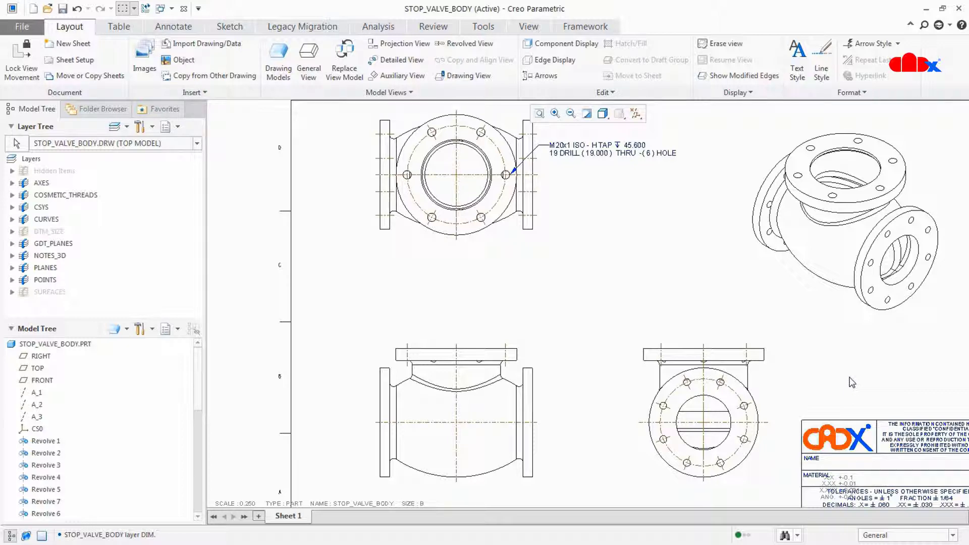
- Set the front view to a 2D cross-section and add section A with a Full sectioned area
scroll(831, 371, "up", 1)
middle_click_drag(825, 369, 760, 343)
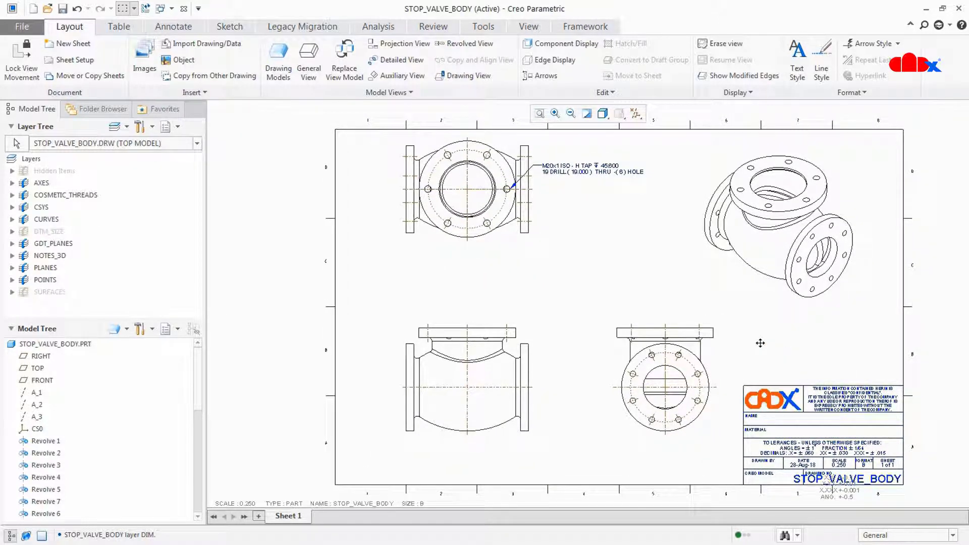
left_click(525, 340)
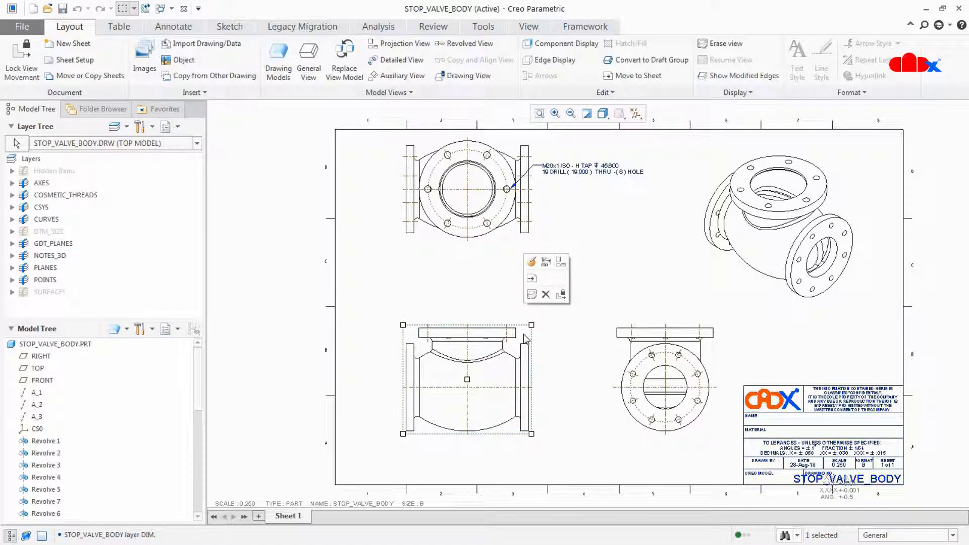
double_click(525, 340)
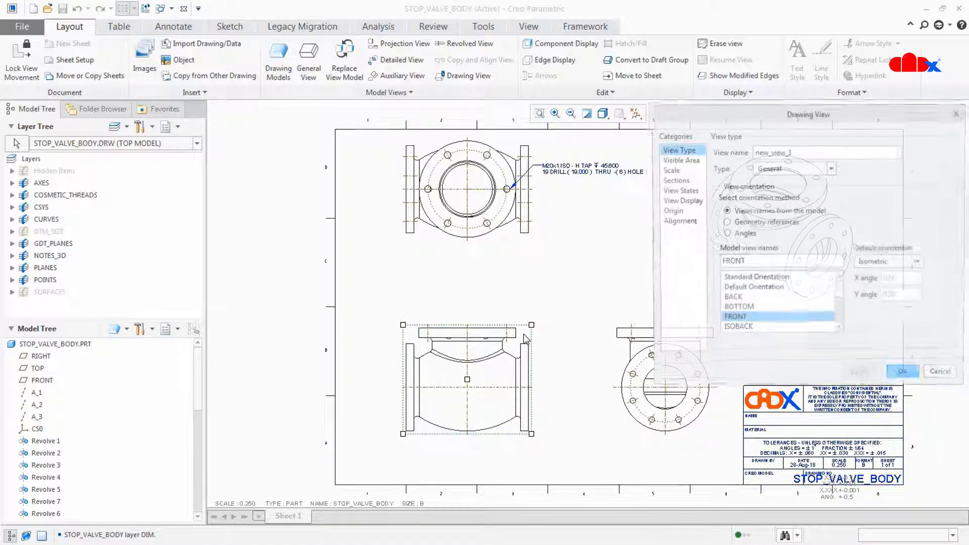
left_click(676, 180)
left_click(733, 160)
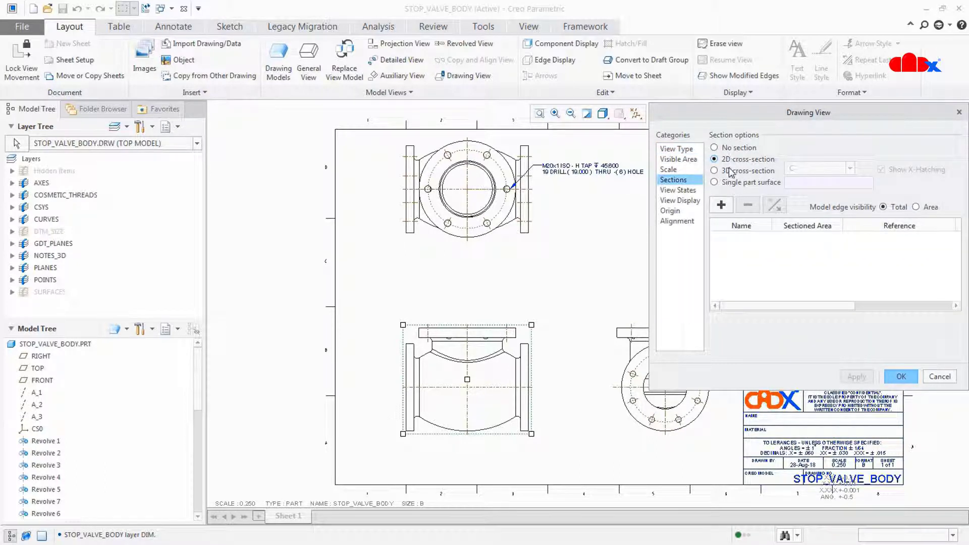
left_click(721, 204)
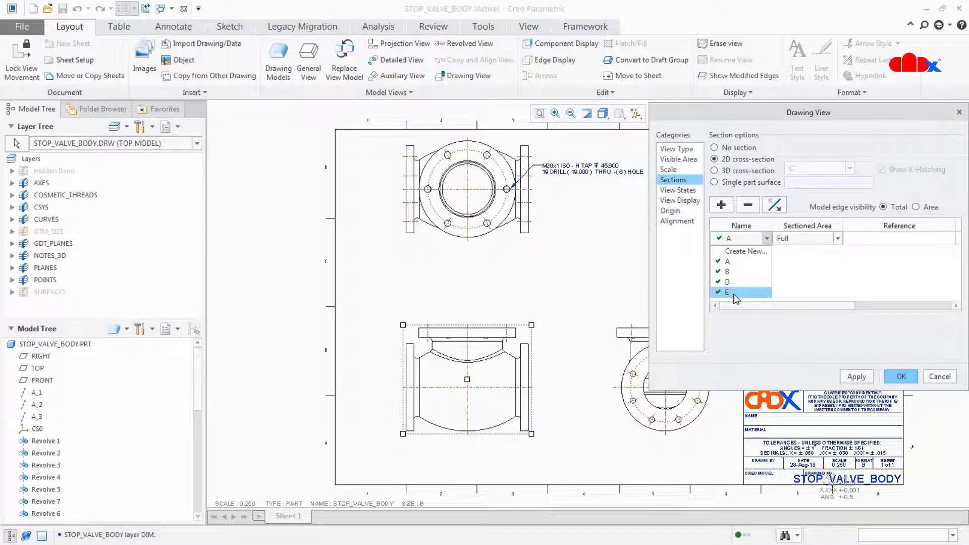
left_click(722, 206)
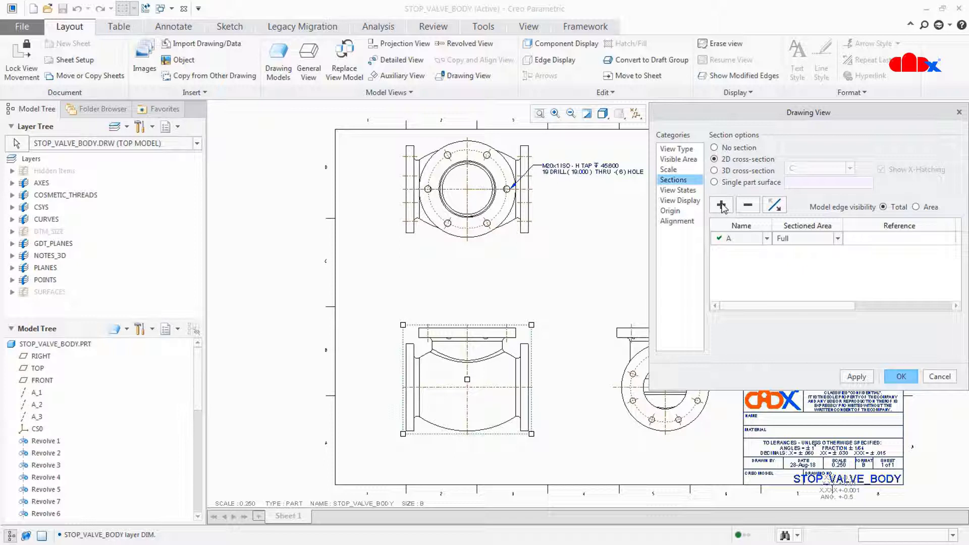
- Add a second section entry to the front view as a new planar, single cross-section named AA
left_click(723, 206)
left_click(735, 267)
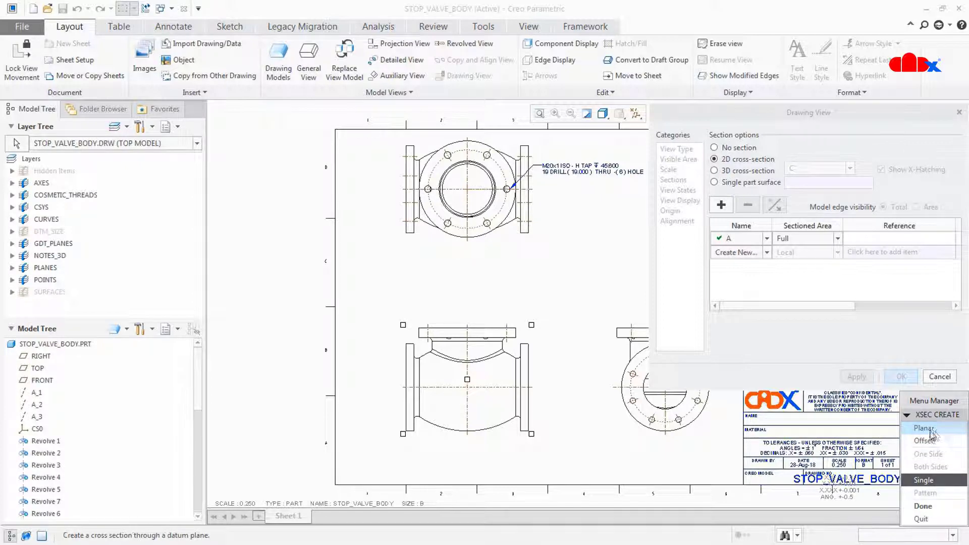
left_click(932, 506)
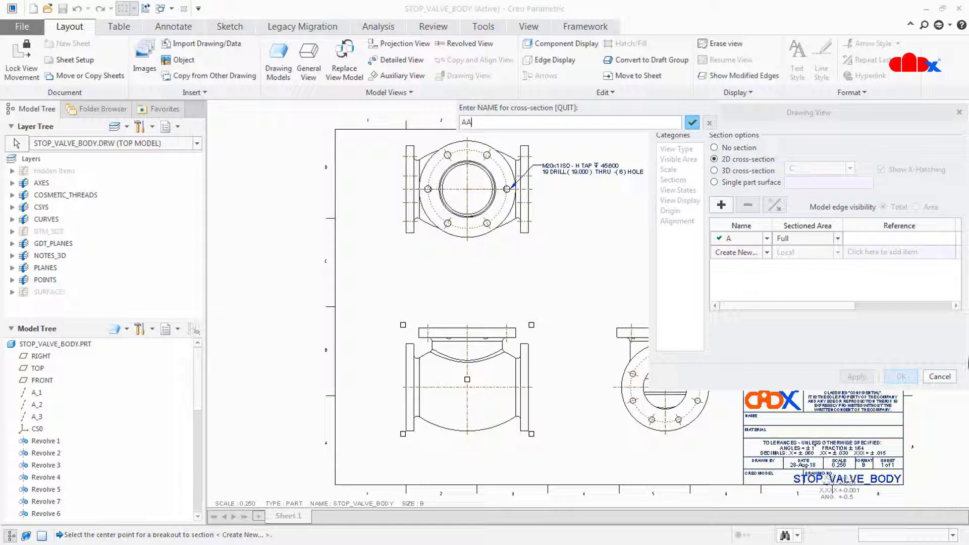
left_click(694, 123)
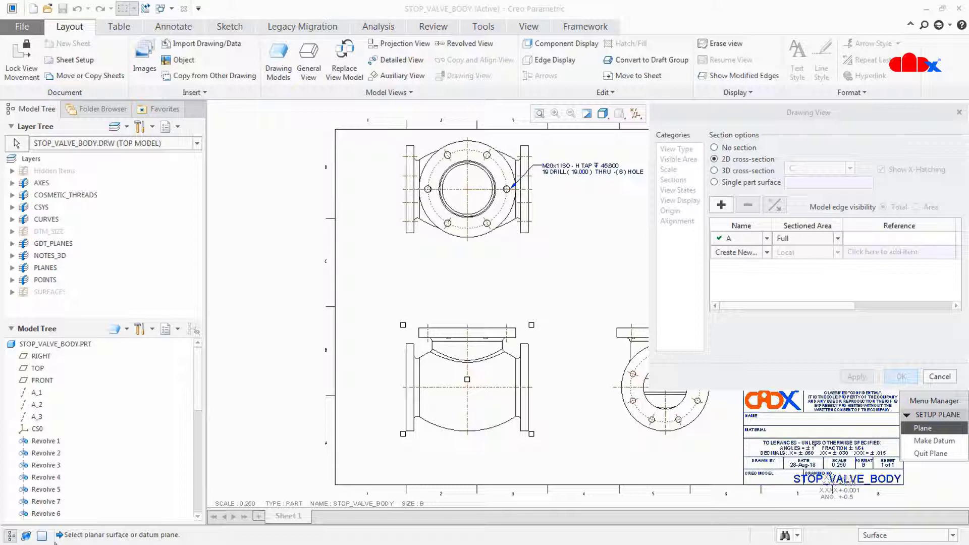
left_click_drag(56, 542, 181, 543)
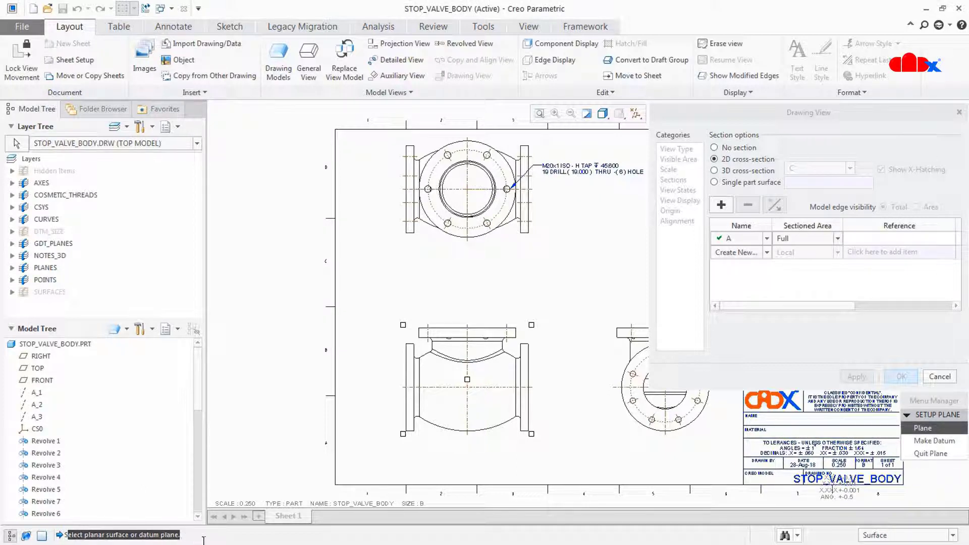
scroll(443, 454, "down", 2)
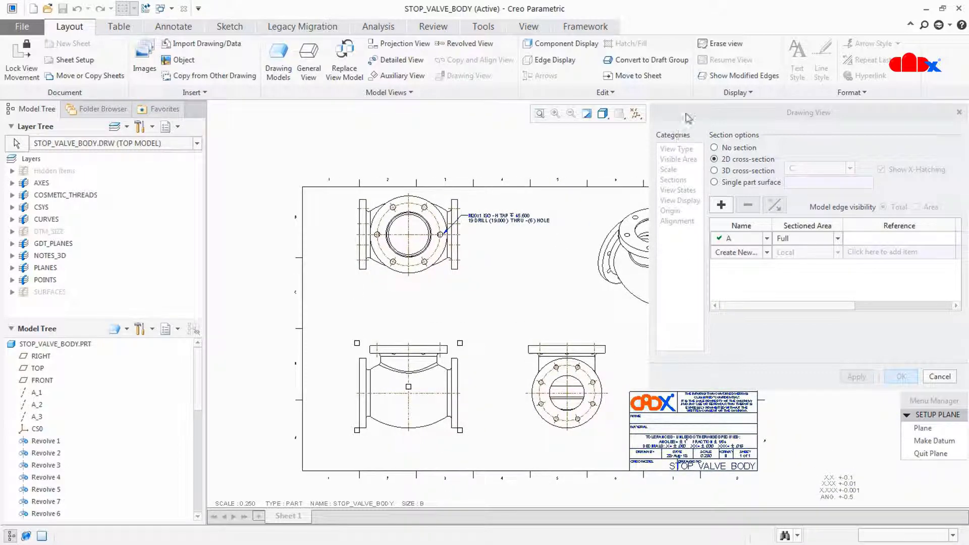
- Display the datum planes, pick the horizontal datum plane in the top view as section AA's cutting plane, and accept the view settings
left_click_drag(680, 112, 700, 114)
left_click(636, 113)
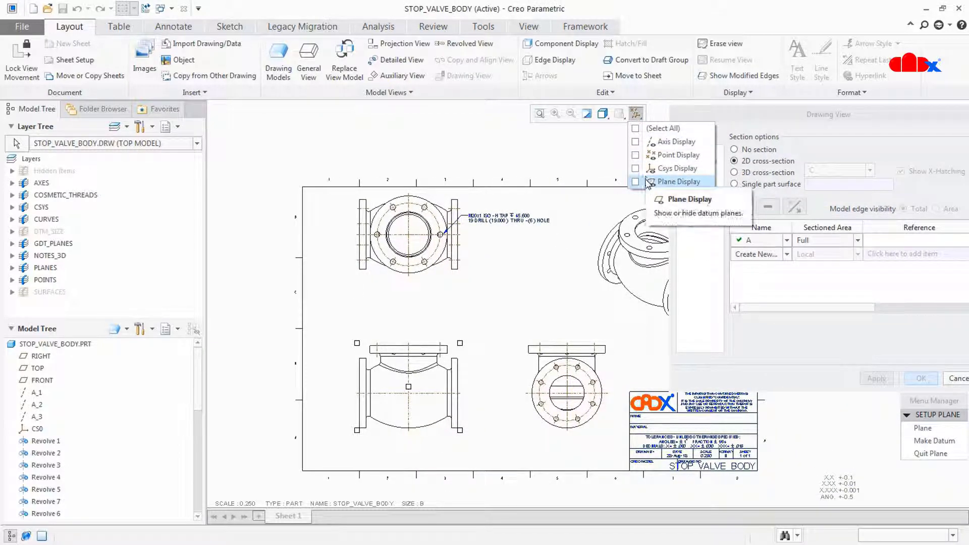
left_click(646, 182)
scroll(563, 275, "up", 1)
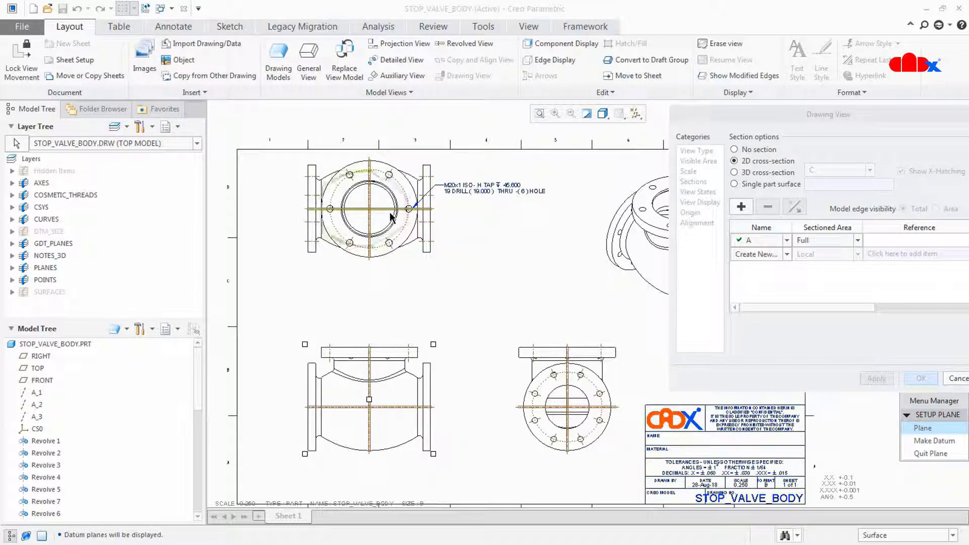
left_click(392, 214)
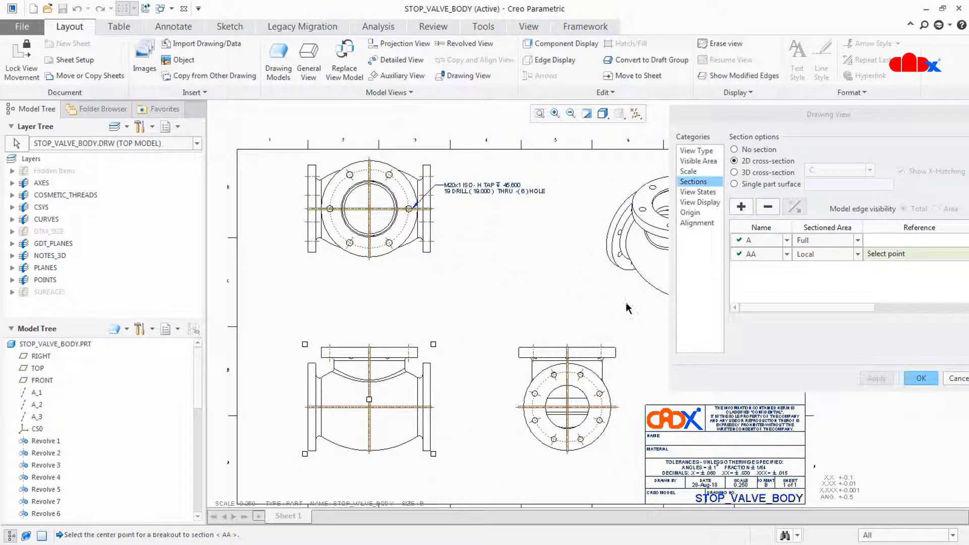
left_click_drag(757, 125, 703, 117)
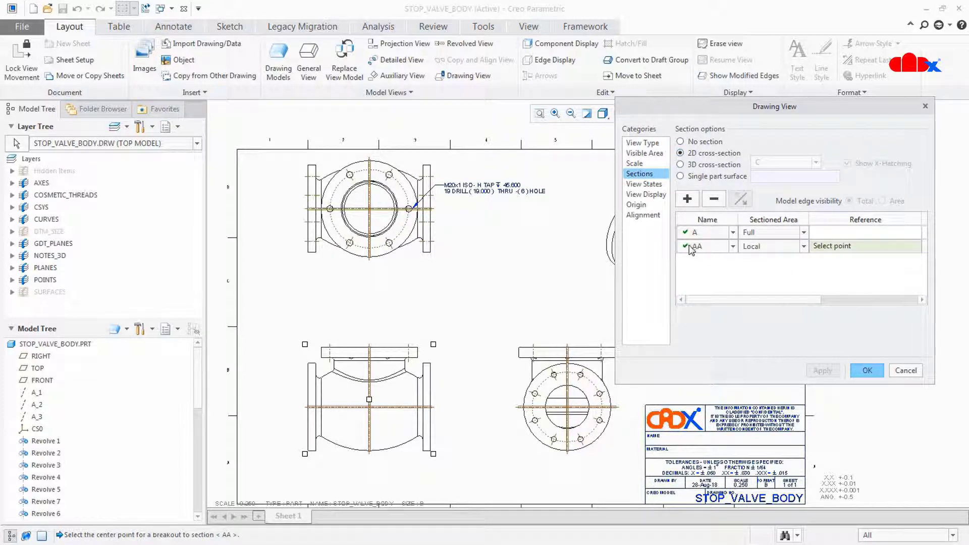
left_click(867, 371)
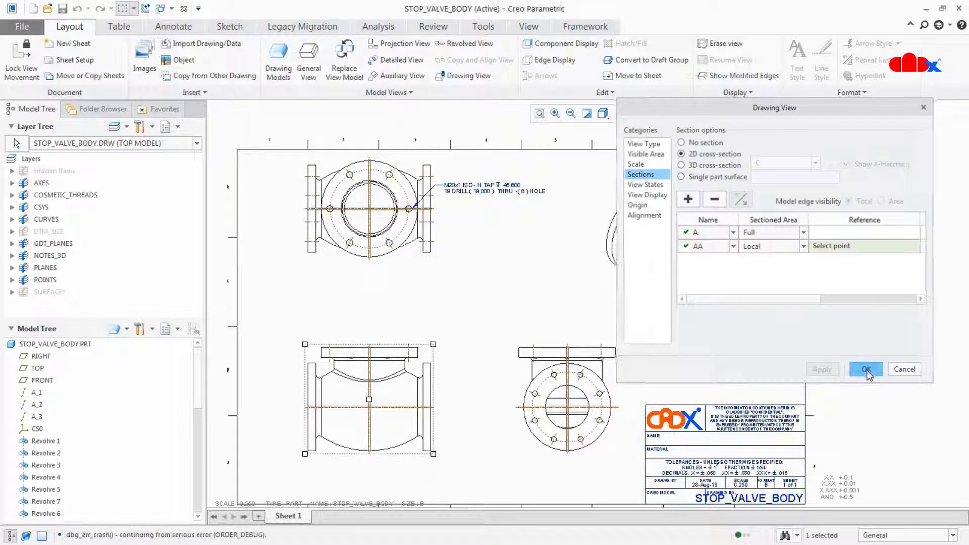
- Reopen the front view's drawing view properties
double_click(403, 451)
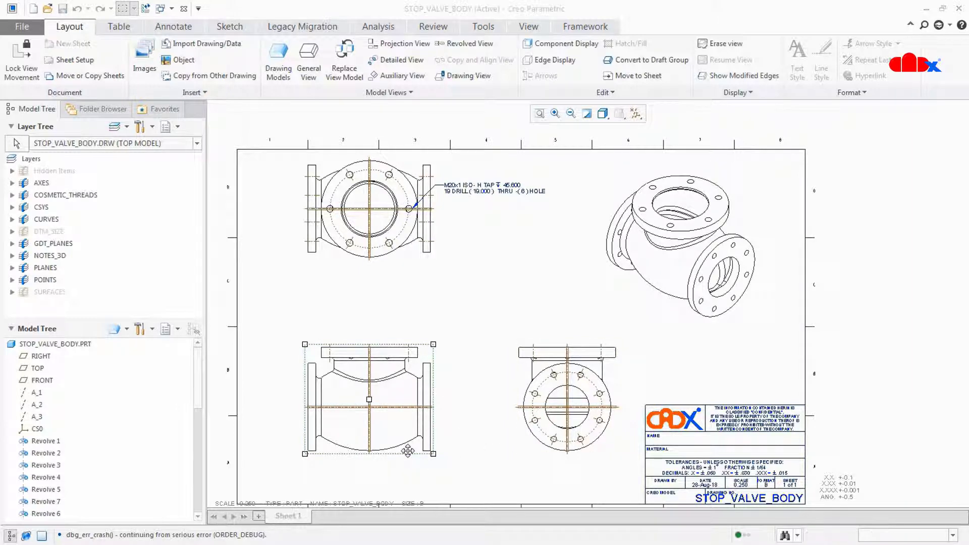
- Apply the existing 2D cross-section AA to the front view with a Full sectioned area
left_click(638, 174)
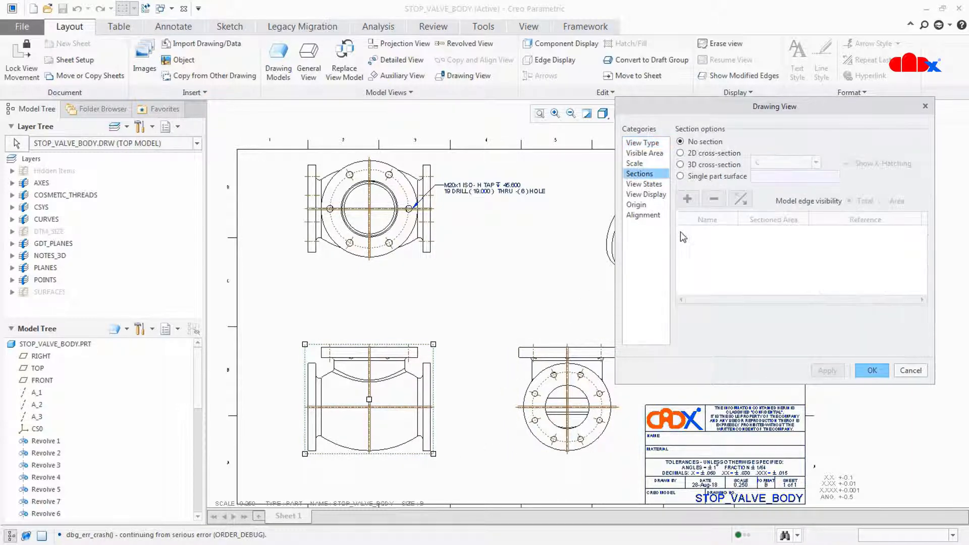
left_click(685, 153)
left_click(687, 199)
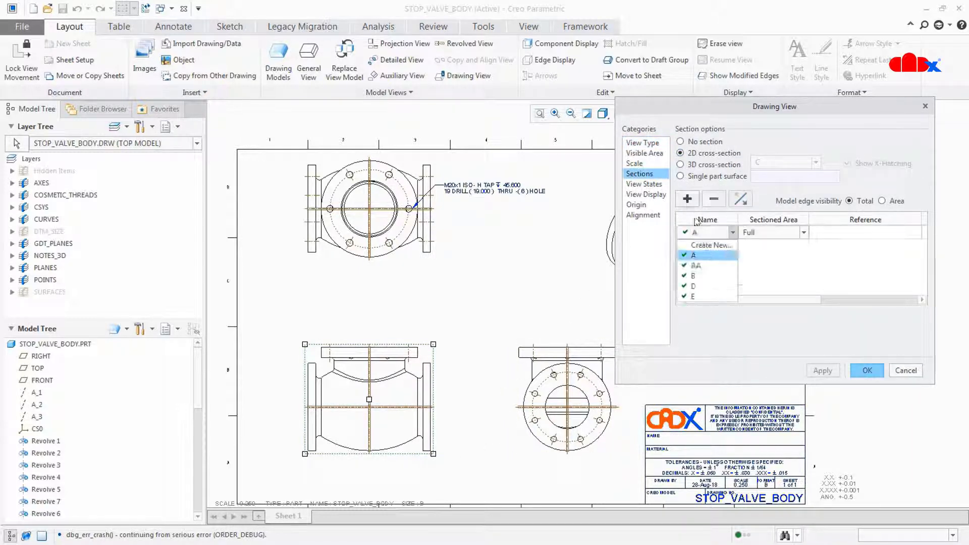
left_click(707, 267)
left_click(823, 370)
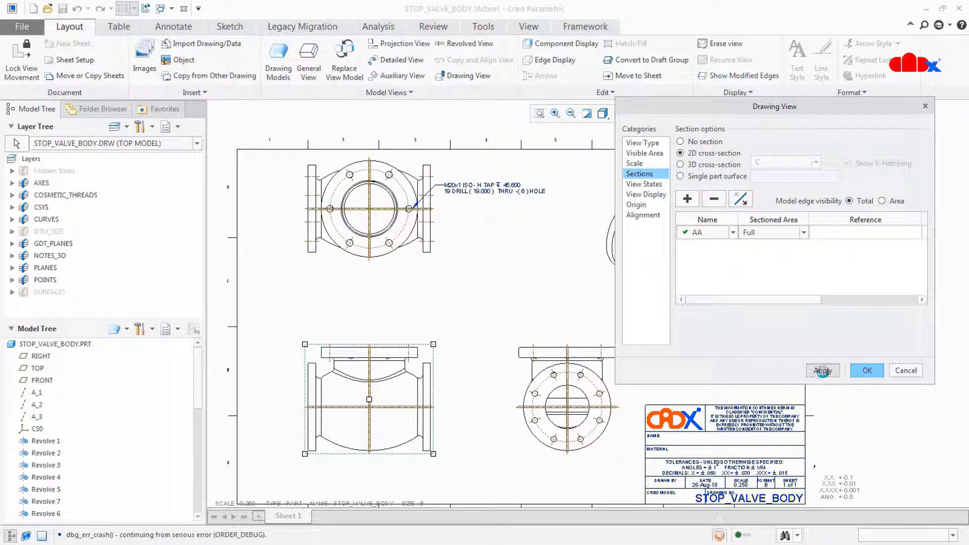
left_click(871, 370)
- Turn off the display of datum planes in the drawing and inspect the sectioned front view
left_click(528, 26)
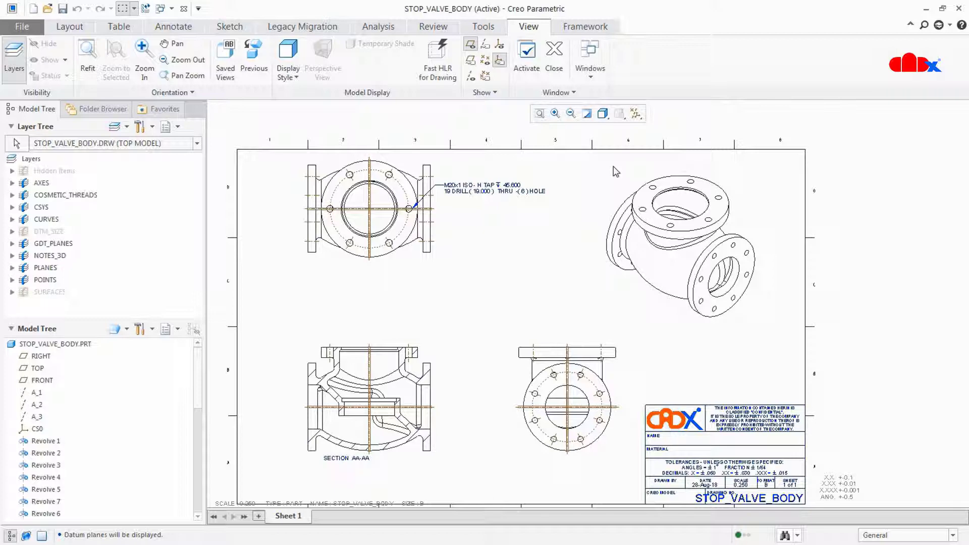
left_click(637, 118)
left_click(637, 128)
left_click(637, 129)
left_click(465, 408)
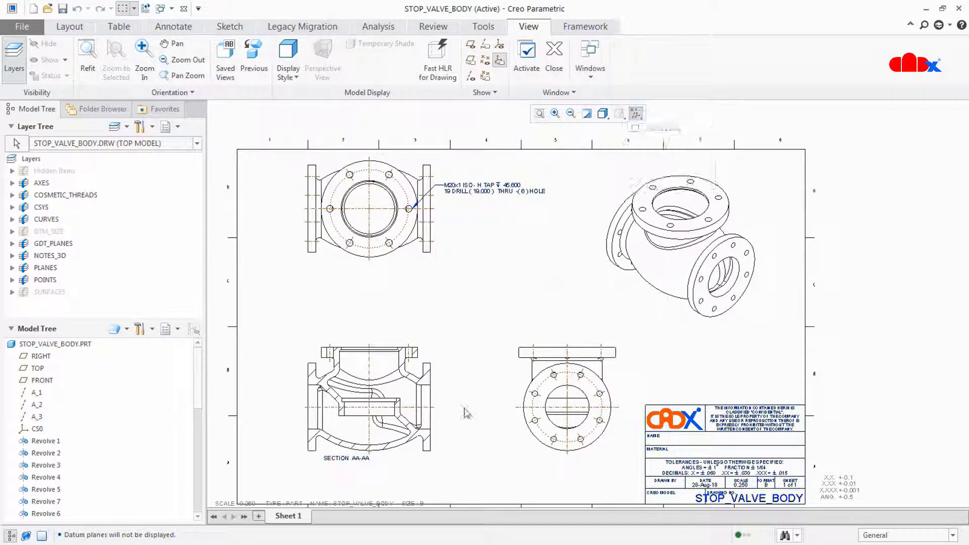
scroll(464, 413, "up", 4)
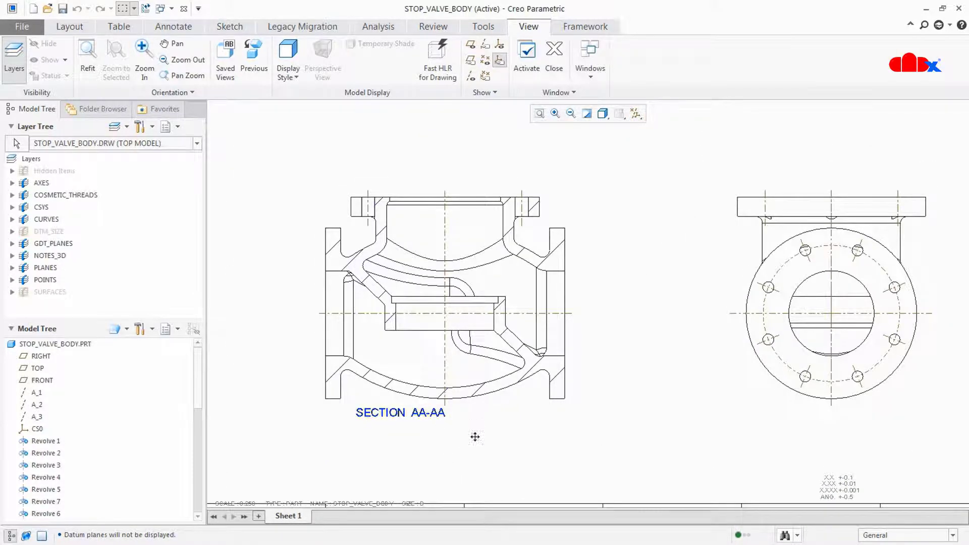
scroll(475, 437, "down", 4)
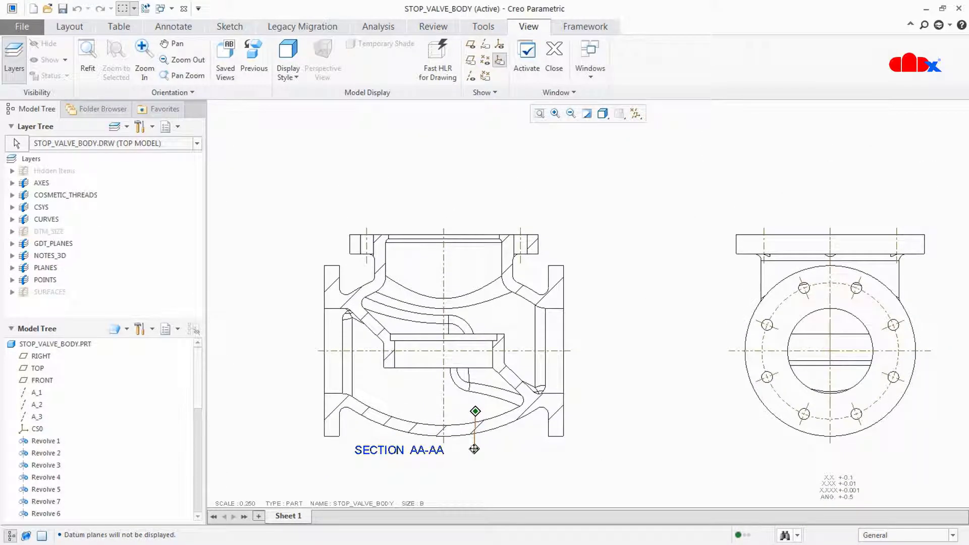
- Add cutting-plane arrows for the Section AA-AA view to the projected side view of the valve body
left_click(69, 26)
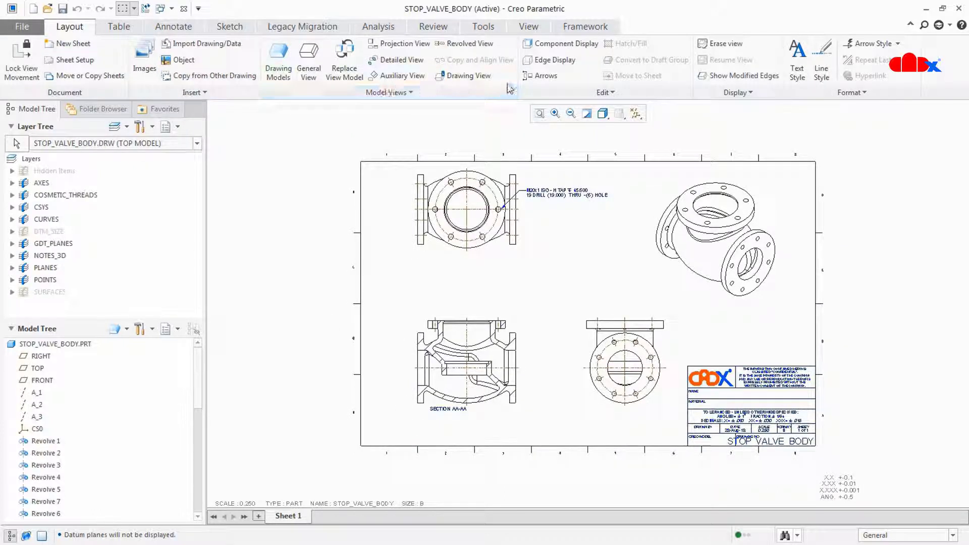
left_click(539, 76)
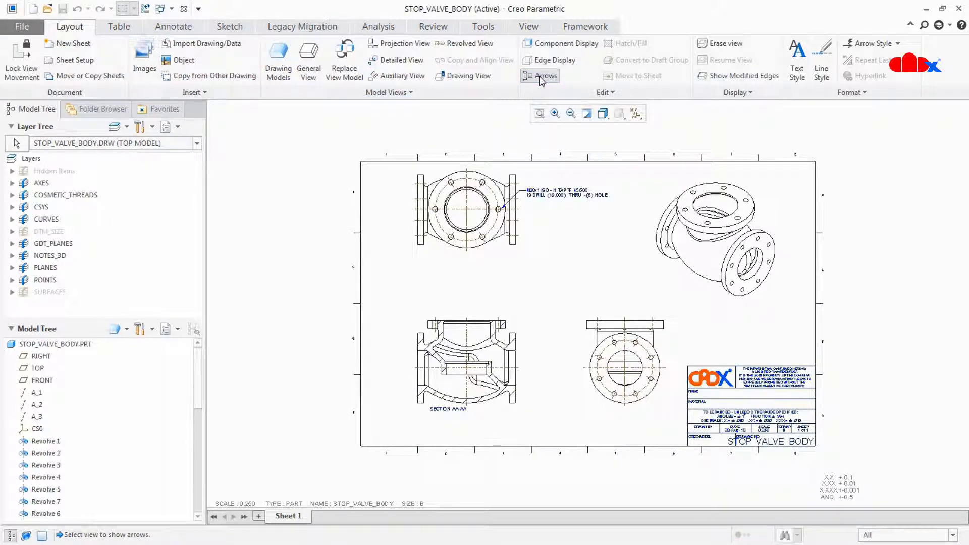
left_click(493, 370)
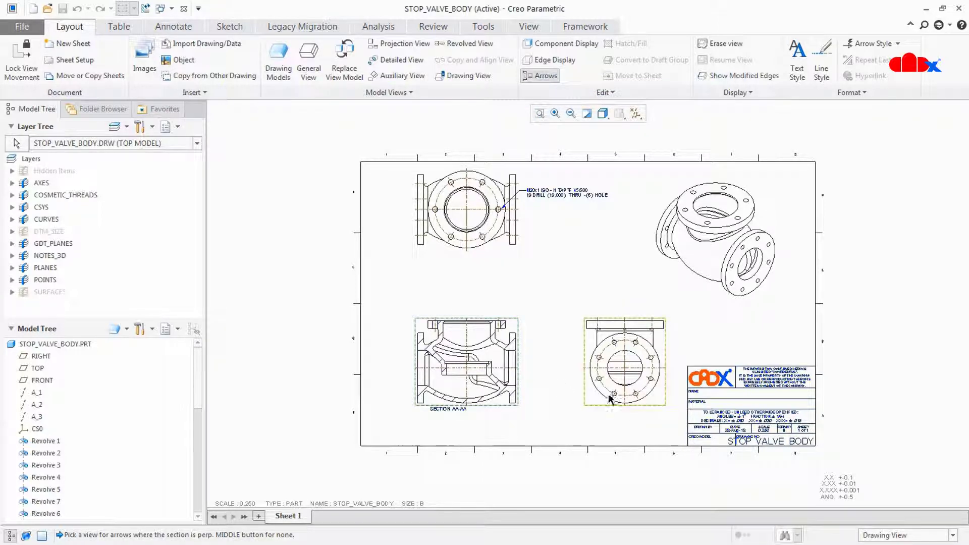
left_click(610, 396)
scroll(630, 431, "up", 2)
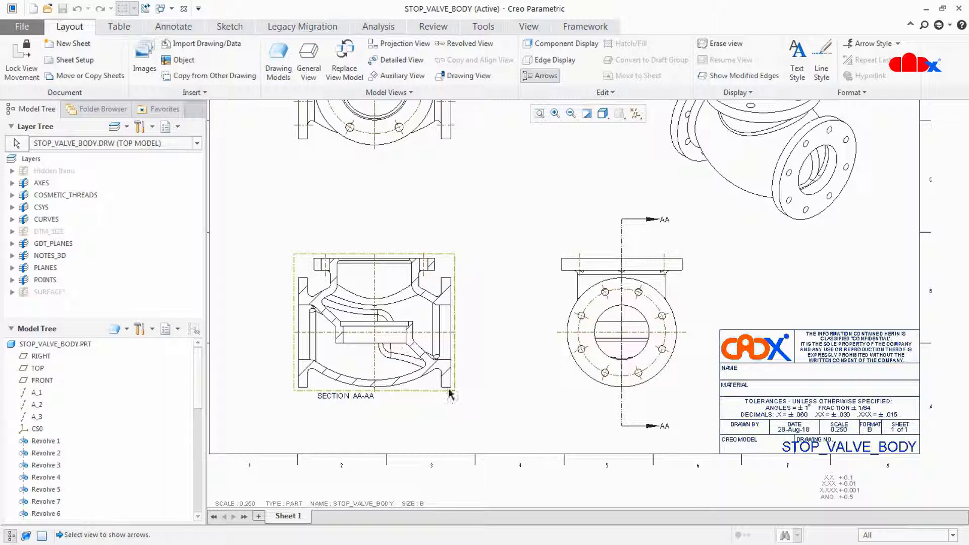
scroll(488, 401, "down", 1)
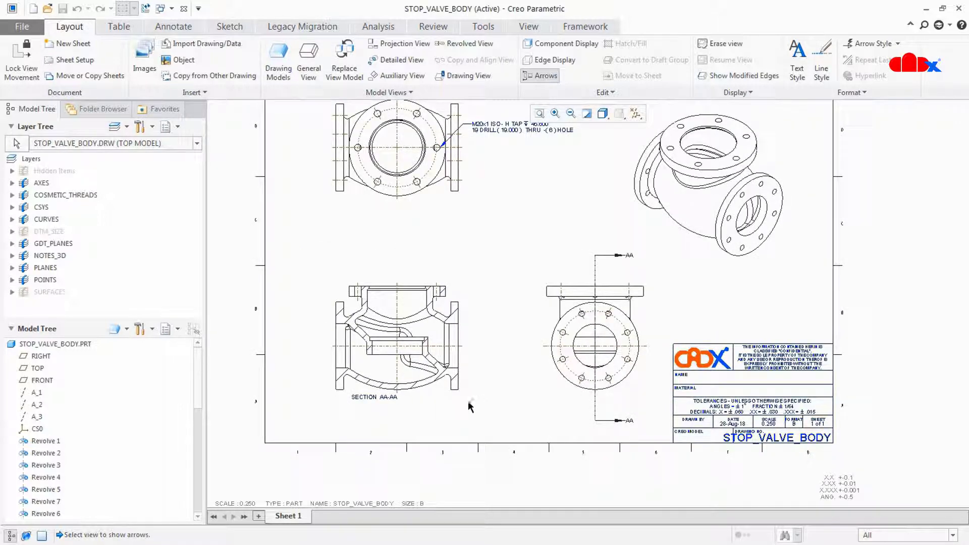
- Remove cross-section AA from the front view by setting it to No section
double_click(446, 388)
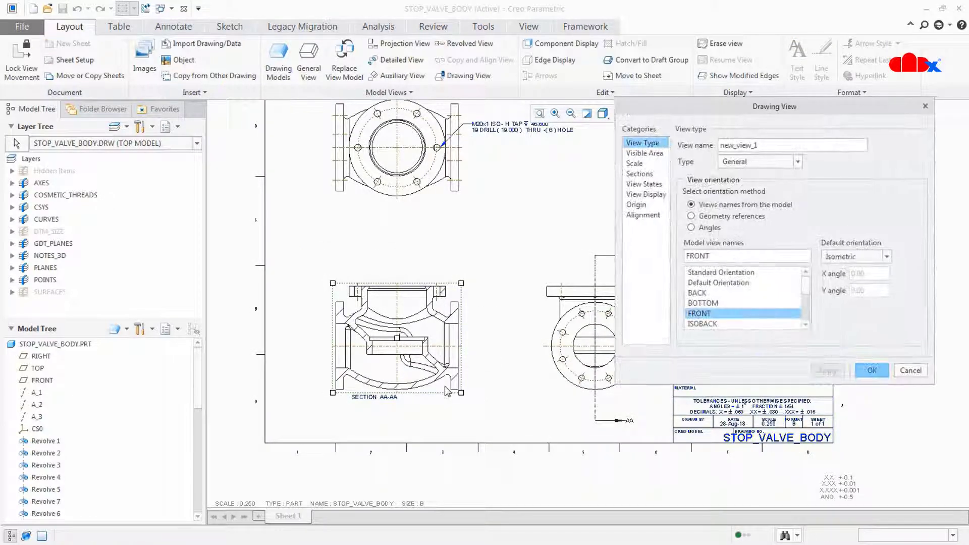
left_click(637, 174)
left_click(681, 141)
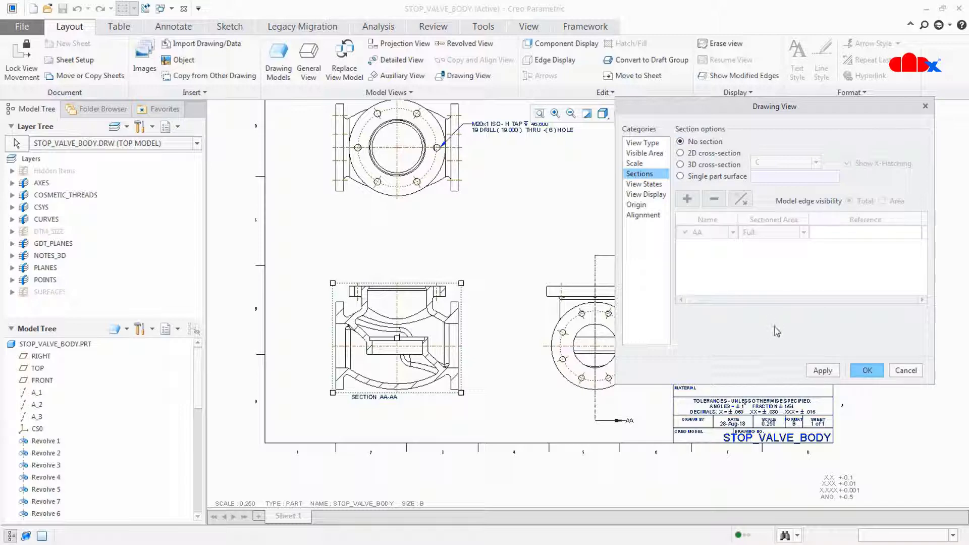
left_click(827, 371)
left_click(873, 370)
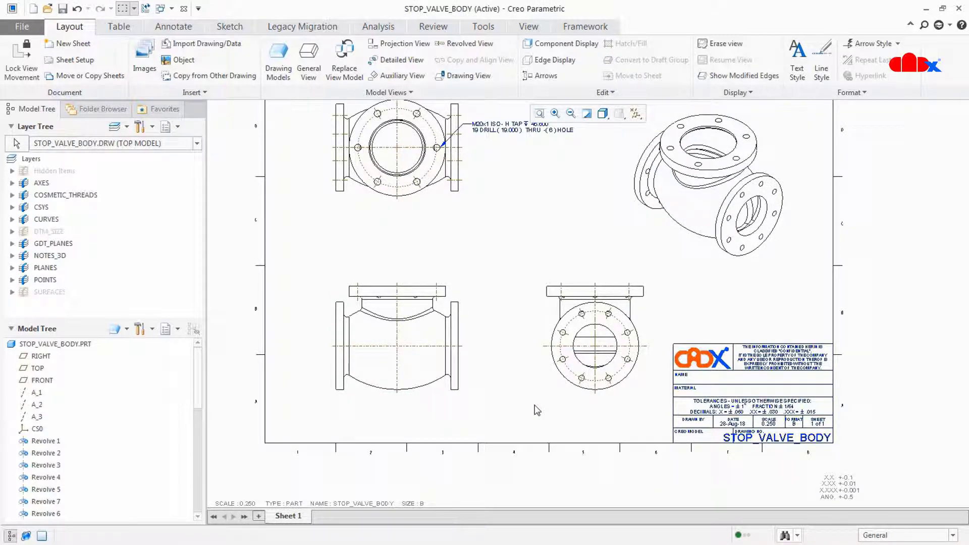
- Create a new 2D cross-section for the front view as an offset, both-sides, single section named G
double_click(443, 390)
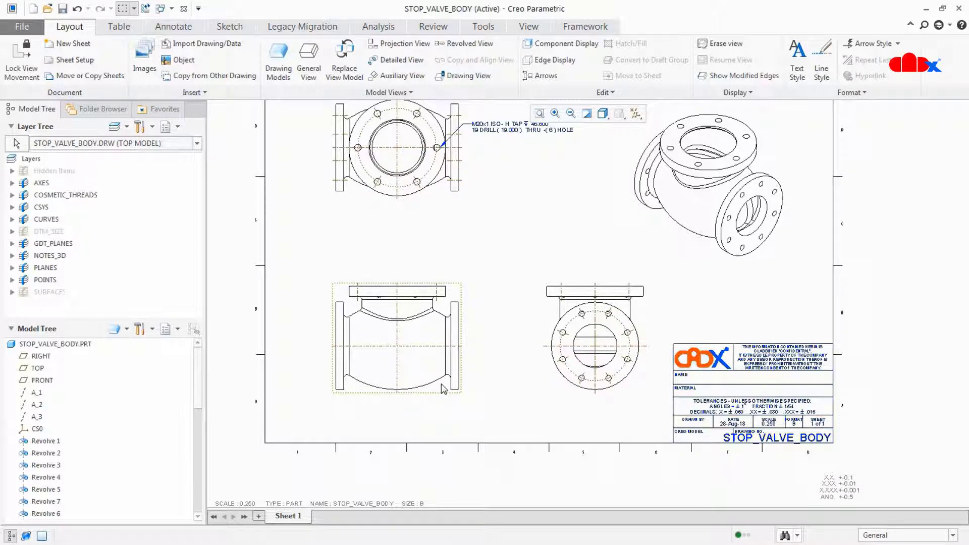
left_click(638, 175)
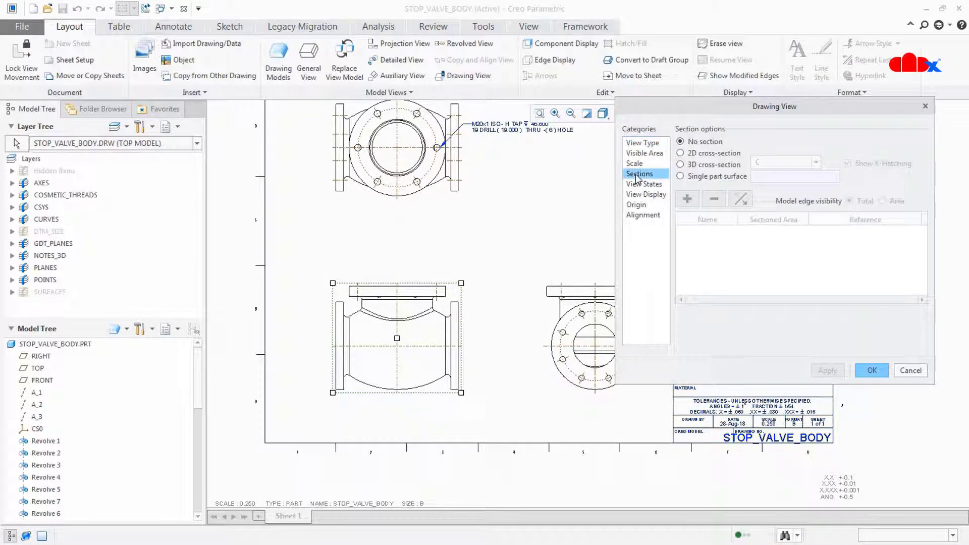
left_click(691, 154)
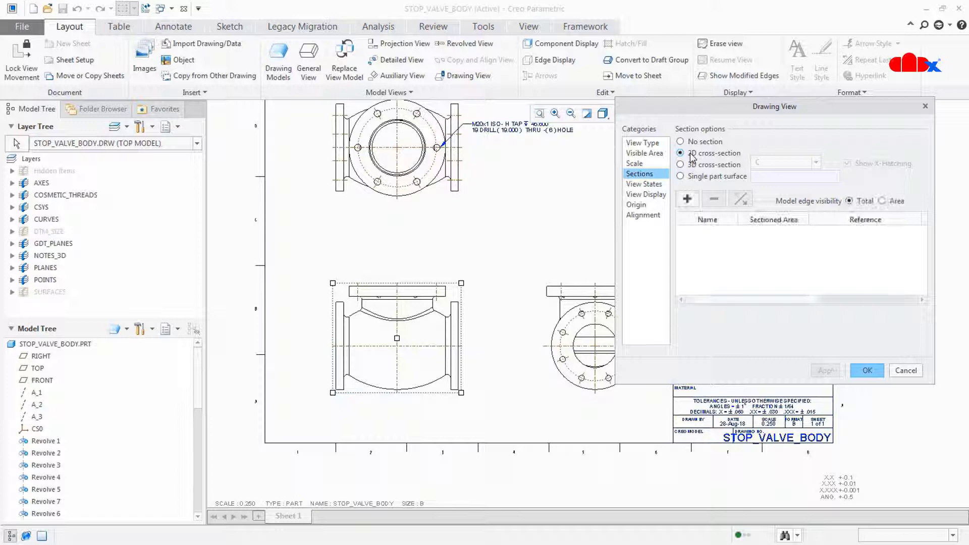
left_click(688, 199)
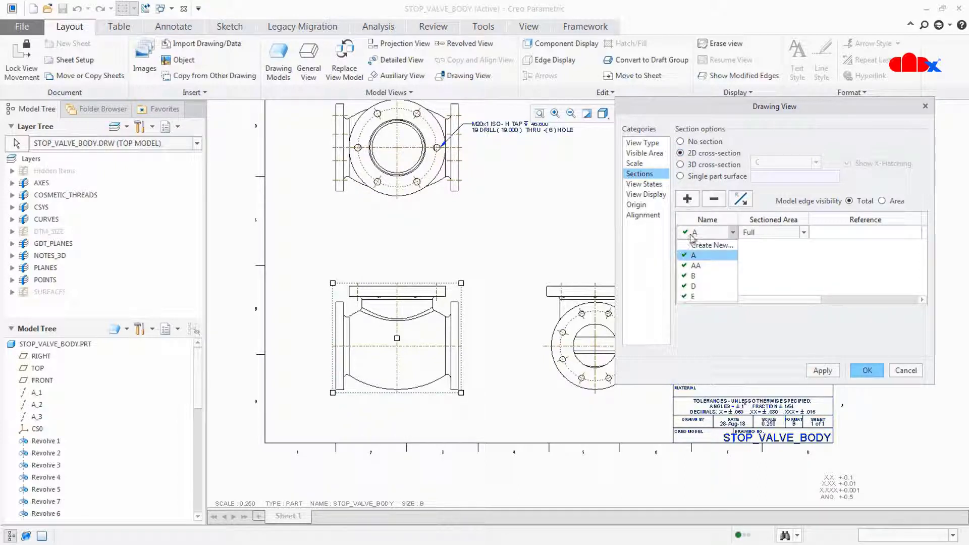
left_click(696, 246)
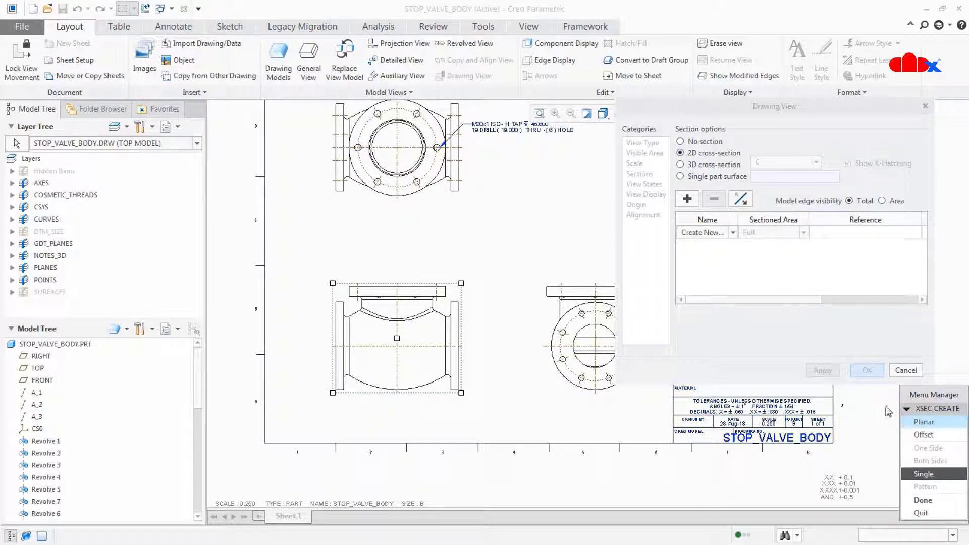
left_click(922, 434)
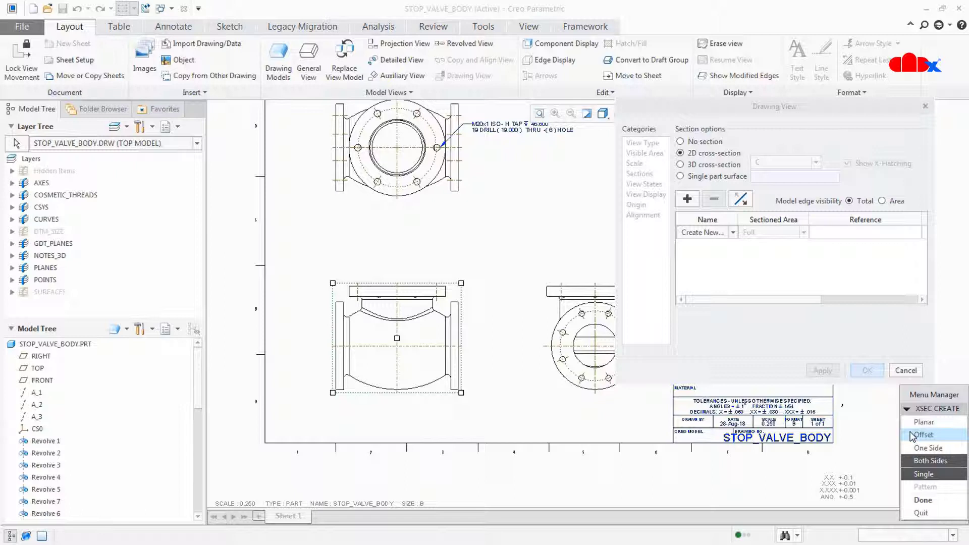
left_click(924, 500)
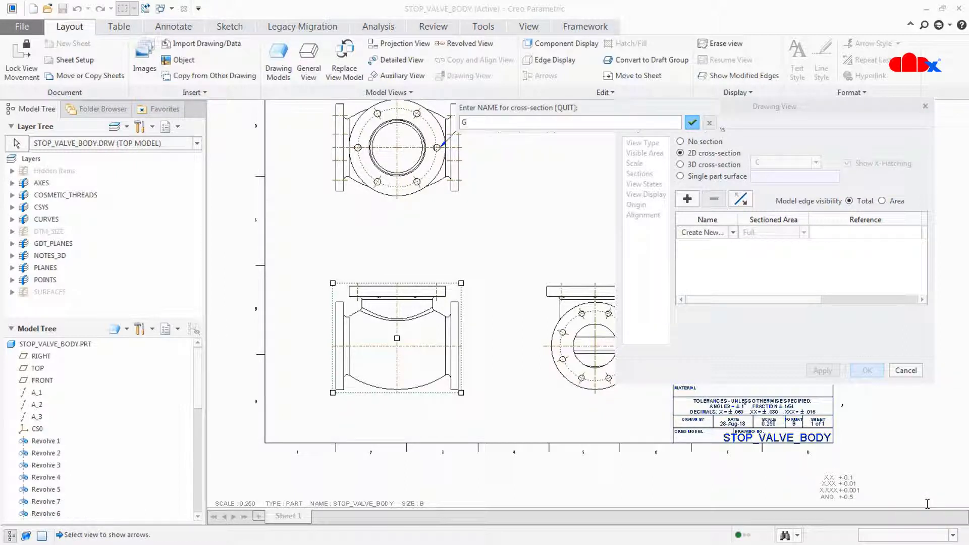
type("G")
key("Return")
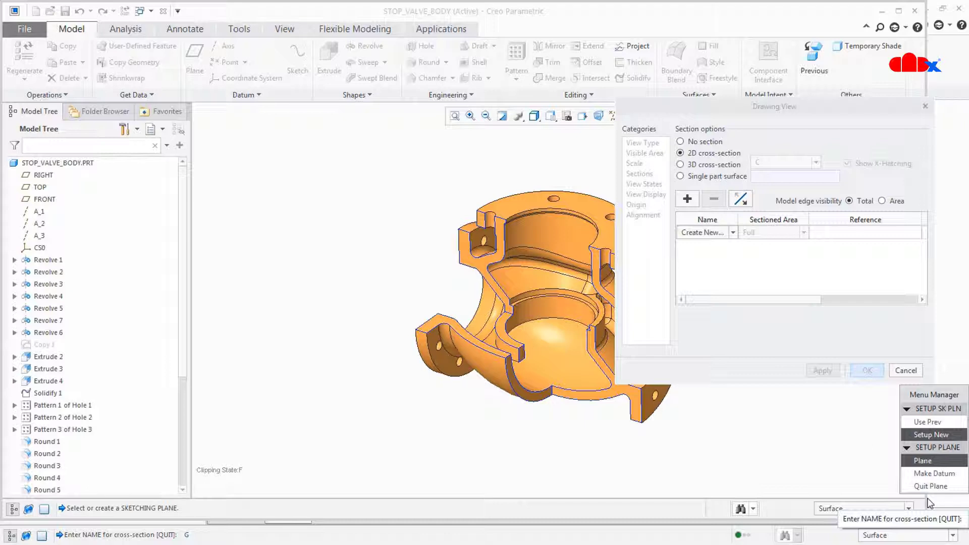
- Sketch on the side flange's face in default orientation, add the FRONT datum plane as a reference, and orient the sketch to 2D
left_click(653, 406)
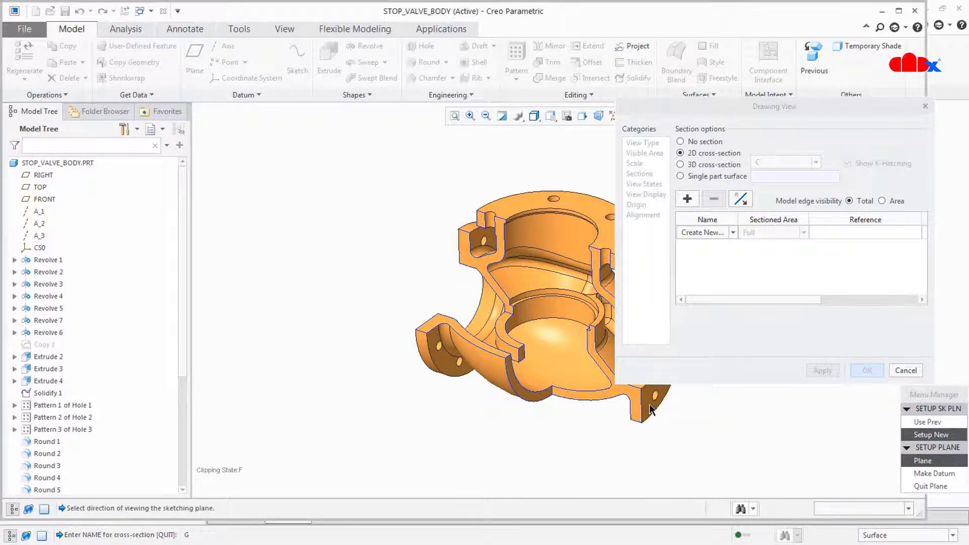
left_click(922, 473)
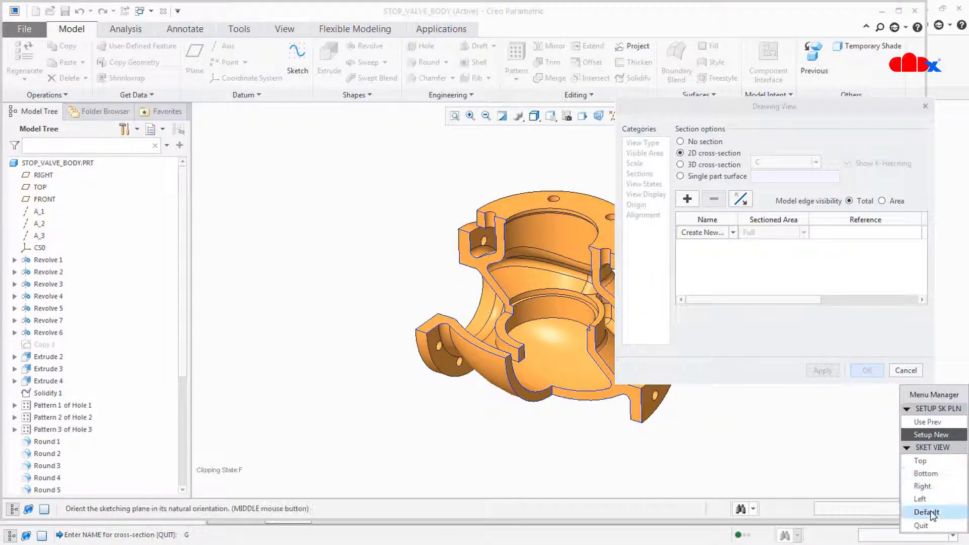
left_click(924, 510)
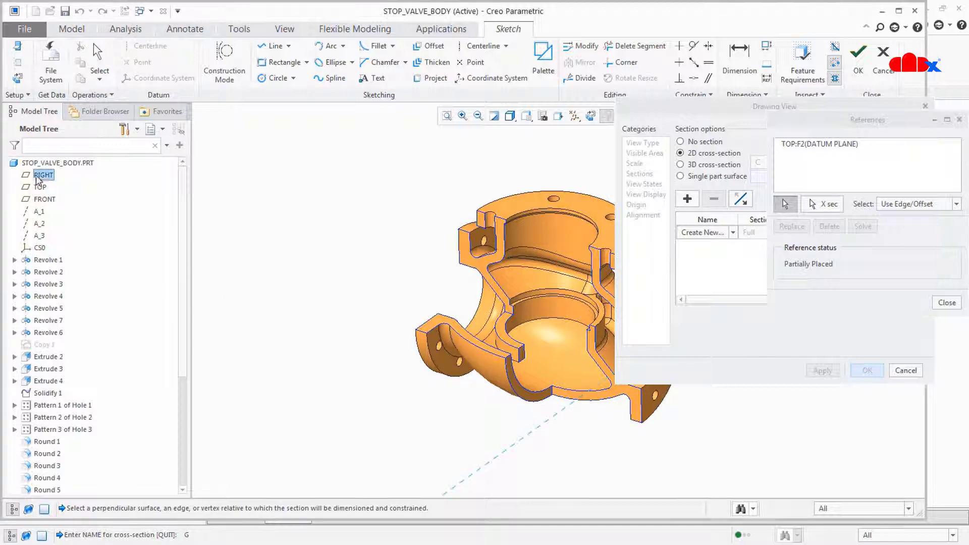
left_click(44, 199)
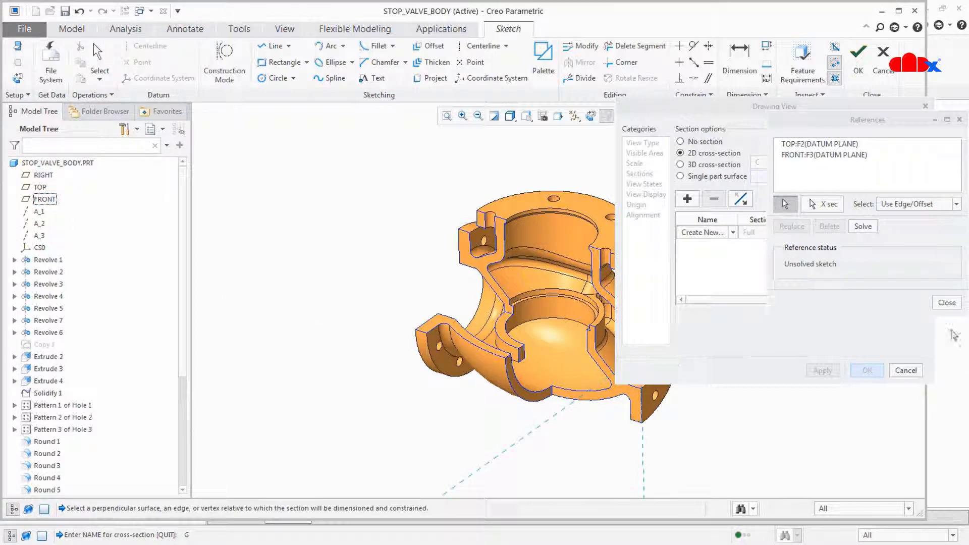
left_click(947, 302)
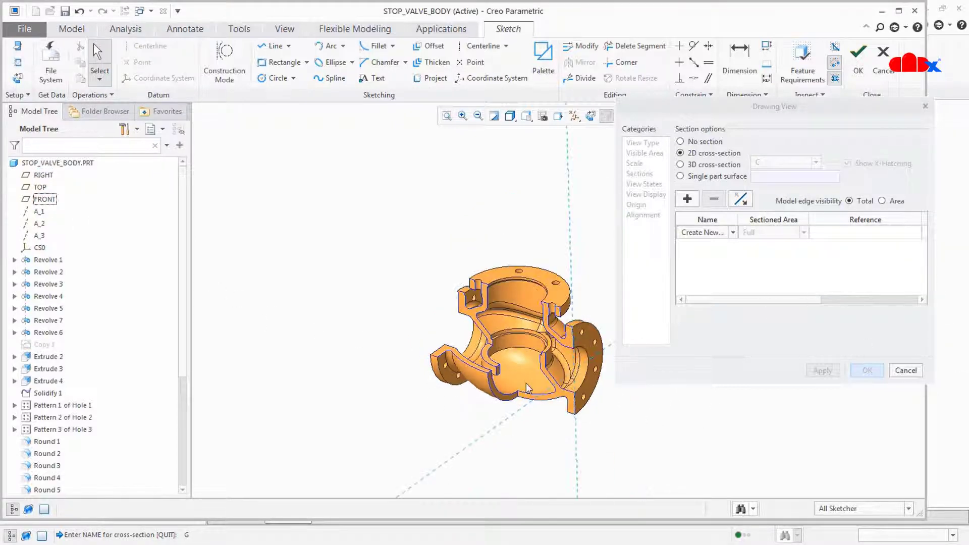
left_click(591, 116)
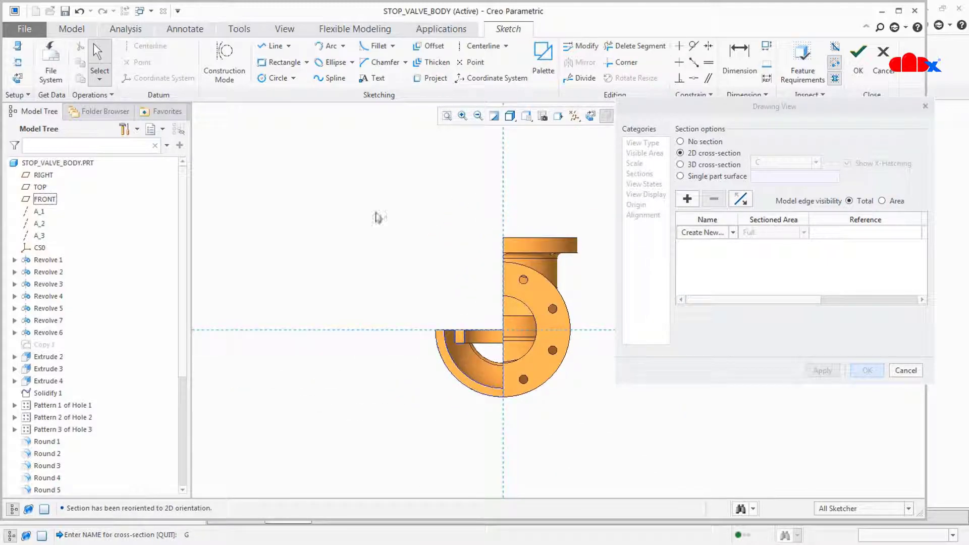
- Sketch a cutting line from the top flange down to the bore centre, angled outward about 120°, and apply section G to the front view
left_click(283, 62)
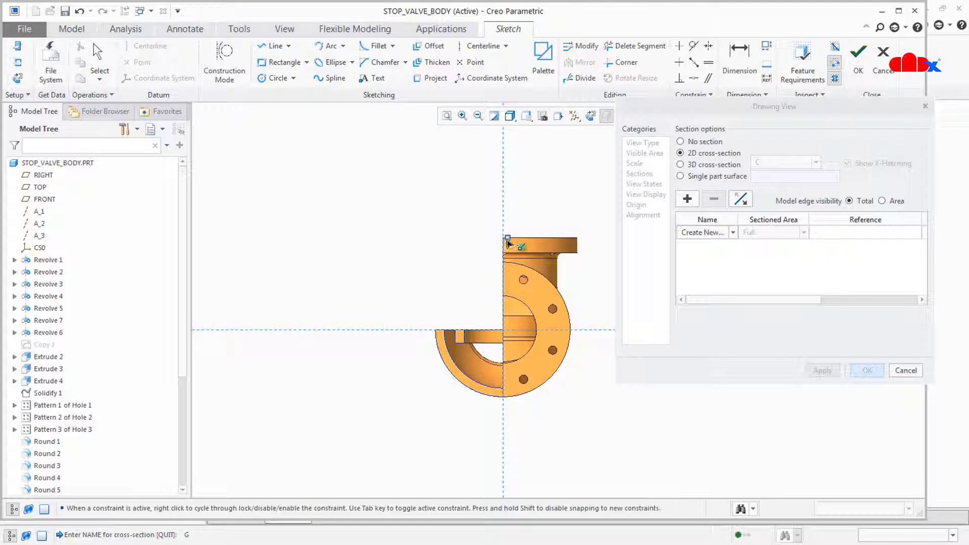
left_click(503, 262)
left_click(503, 330)
left_click(430, 379)
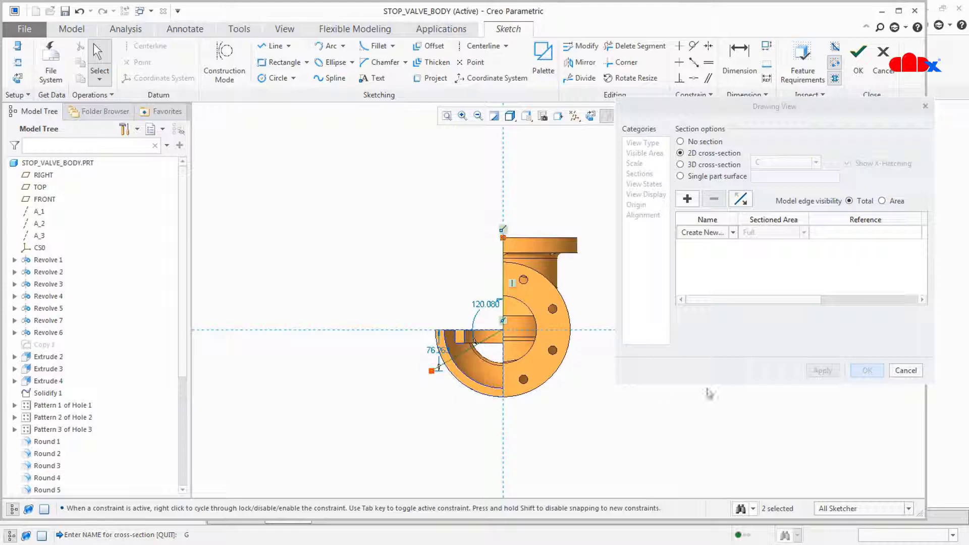
left_click(859, 60)
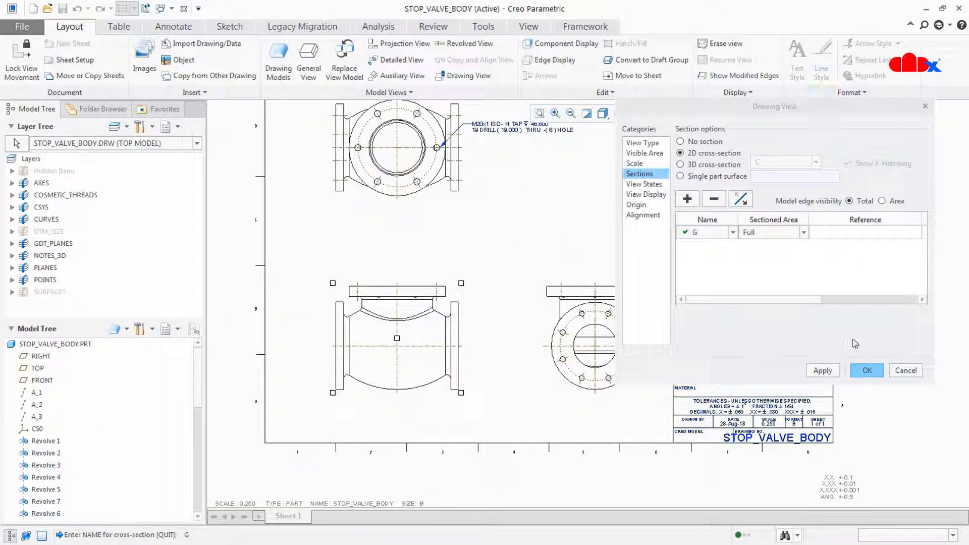
left_click(826, 375)
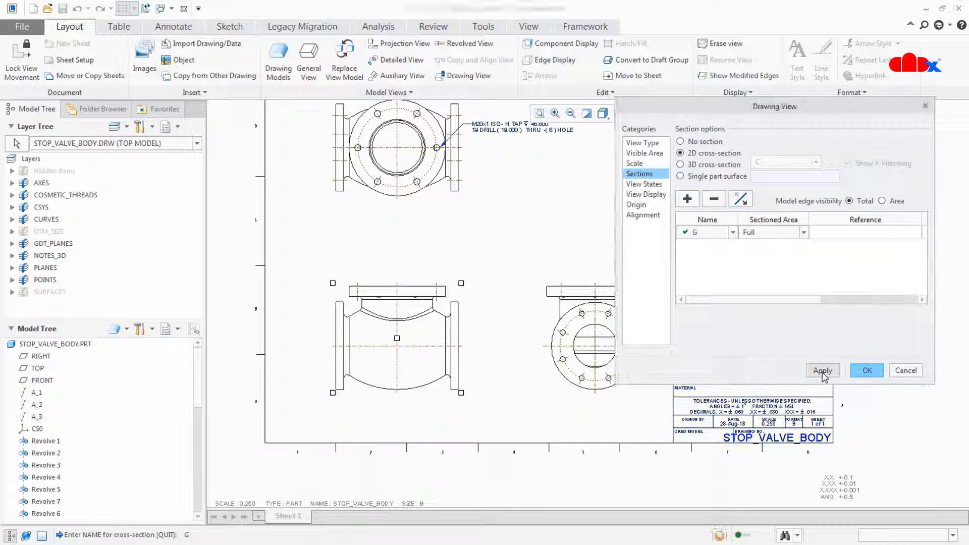
left_click(873, 371)
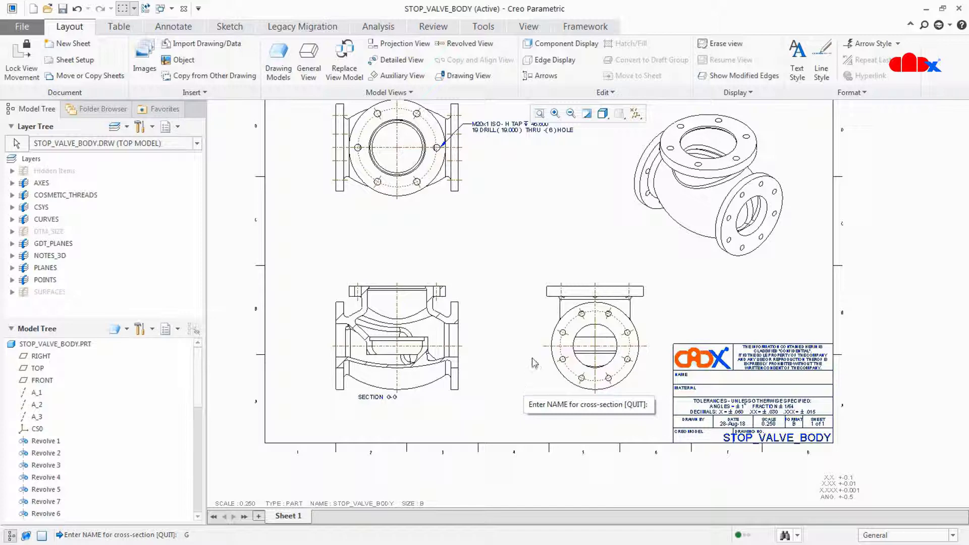
- Show the cutting-plane arrows of the front view's section G on the side view
left_click(540, 75)
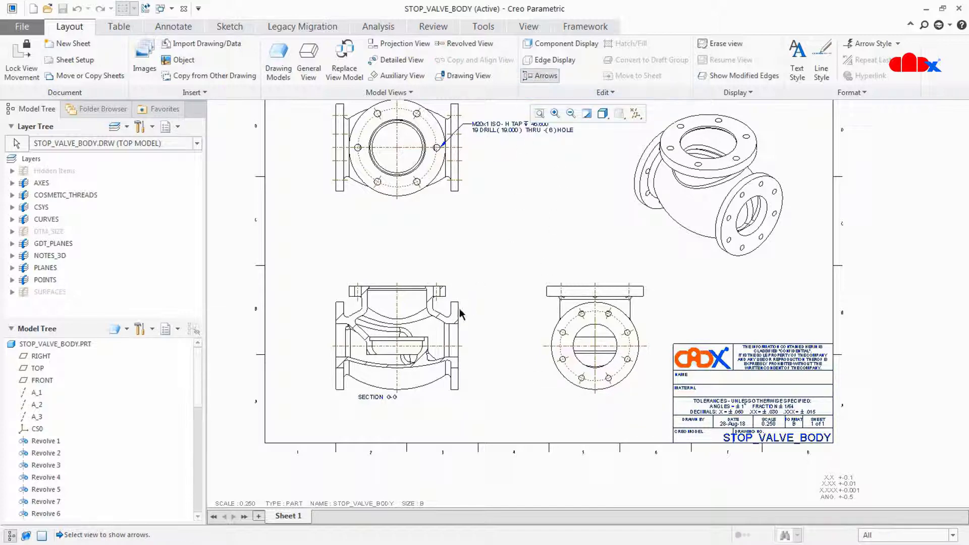
left_click(441, 329)
left_click(617, 334)
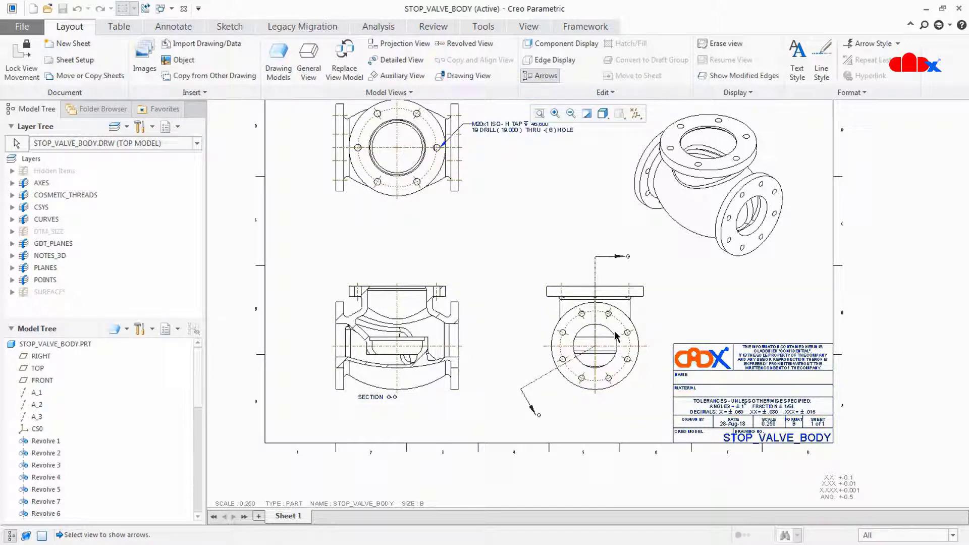
scroll(565, 420, "down", 2)
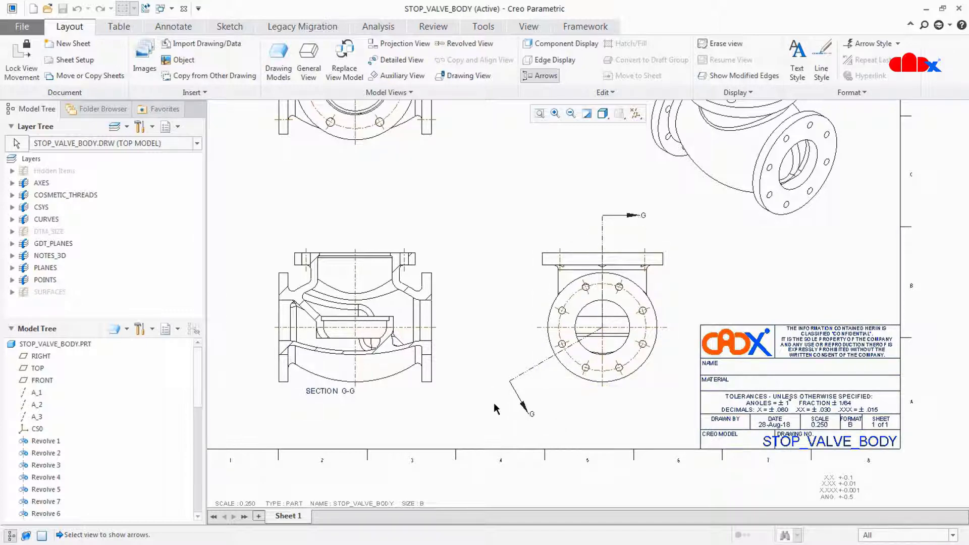
scroll(588, 433, "up", 2)
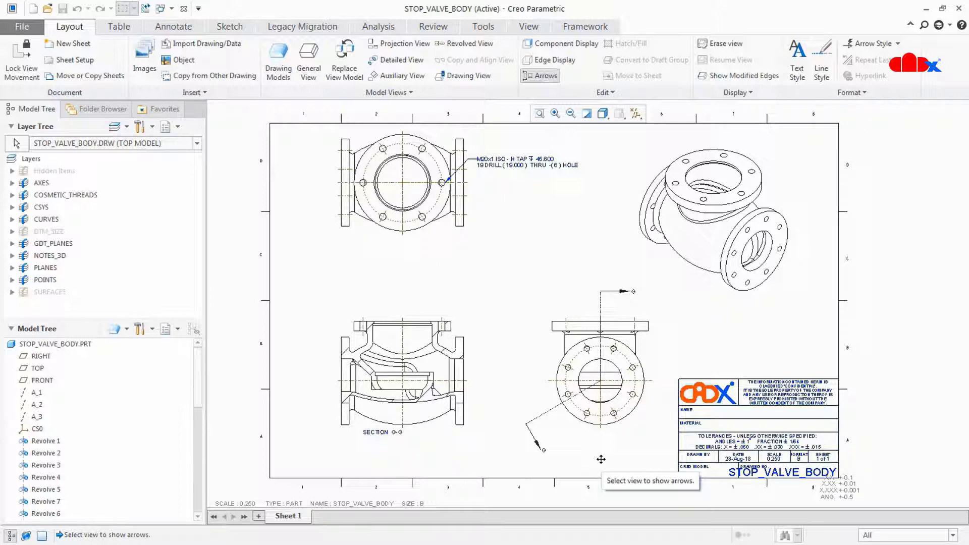
middle_click_drag(614, 433, 617, 454)
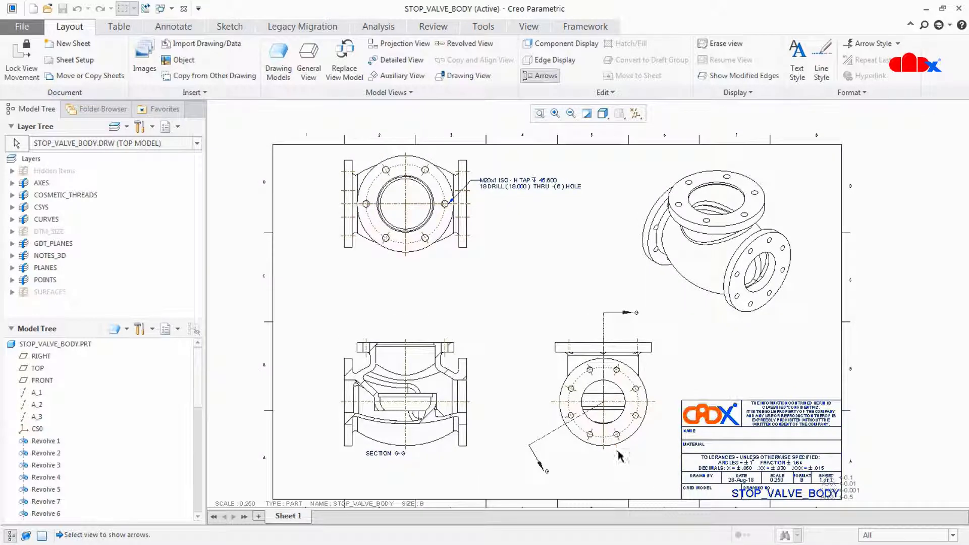
- Apply the existing 3D cross-section F with X-hatching to the isometric view
double_click(680, 290)
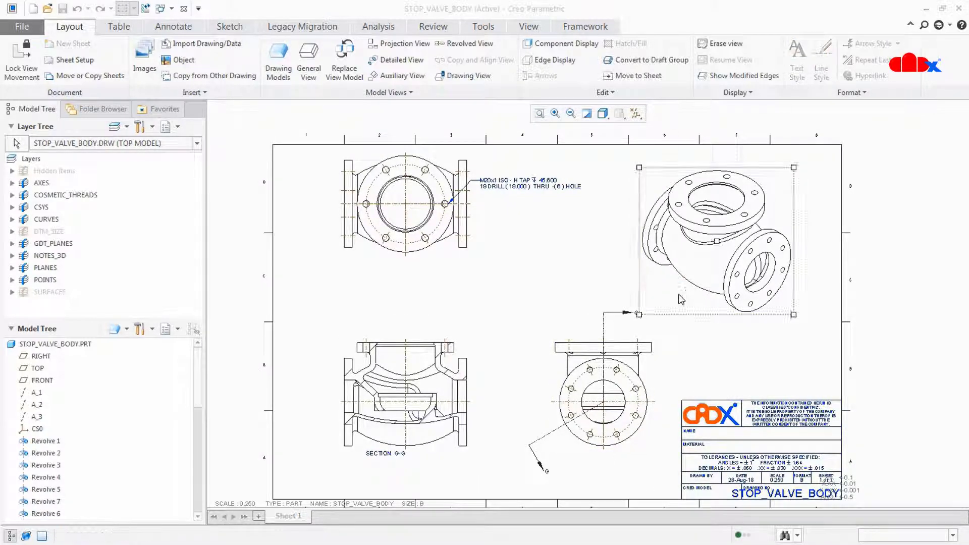
left_click(641, 174)
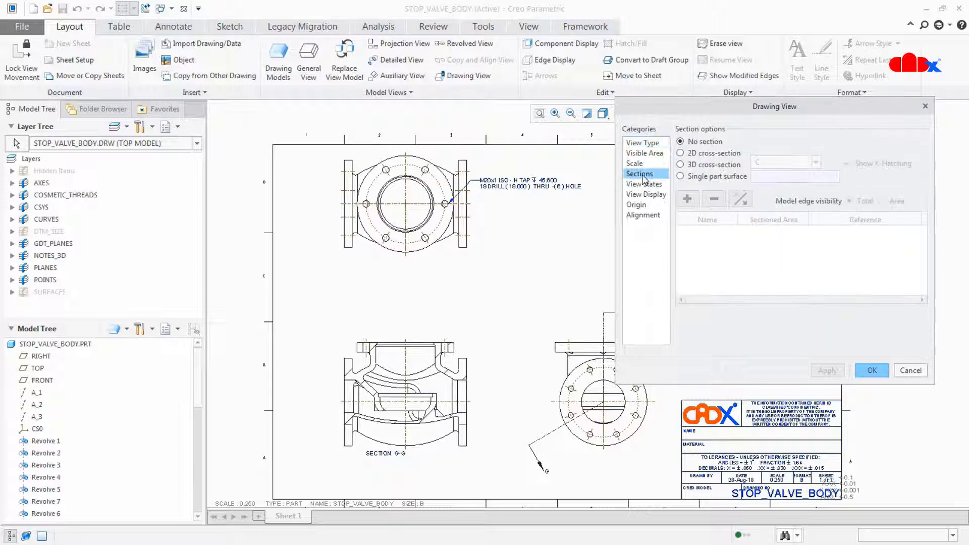
left_click(681, 154)
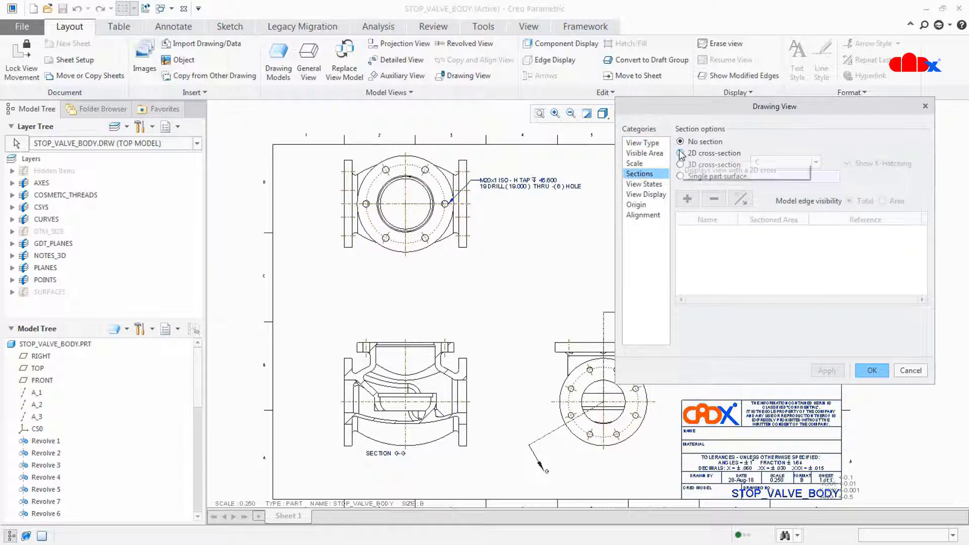
left_click(682, 165)
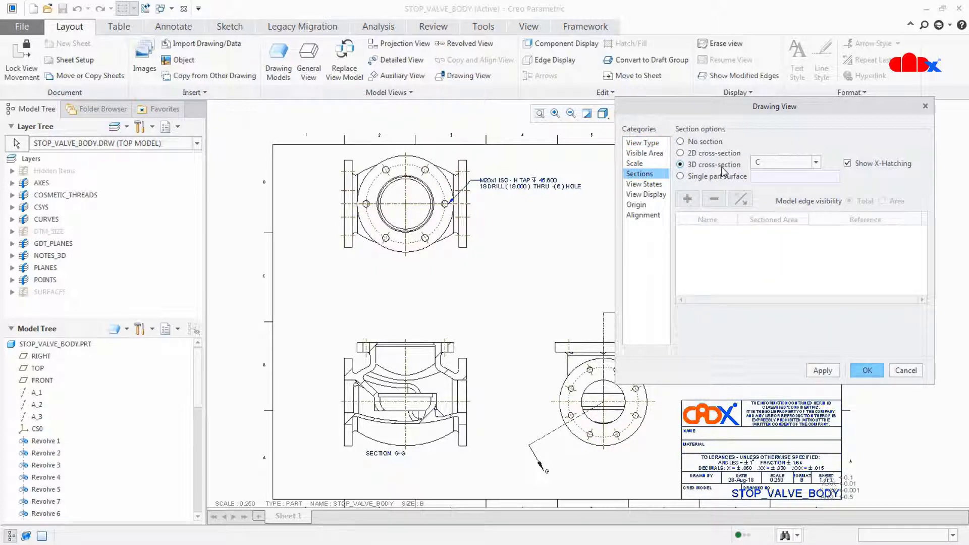
left_click(772, 170)
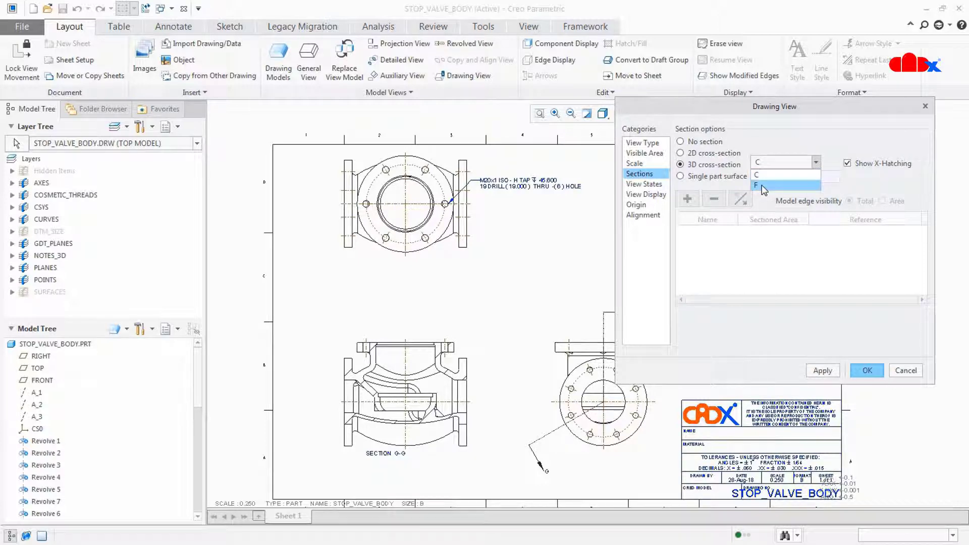
left_click(765, 185)
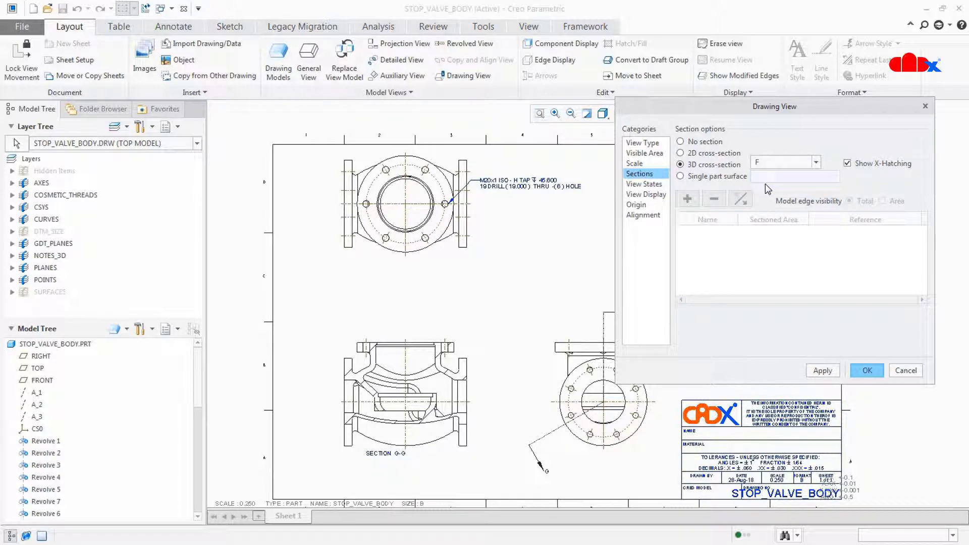
left_click(823, 370)
left_click(867, 371)
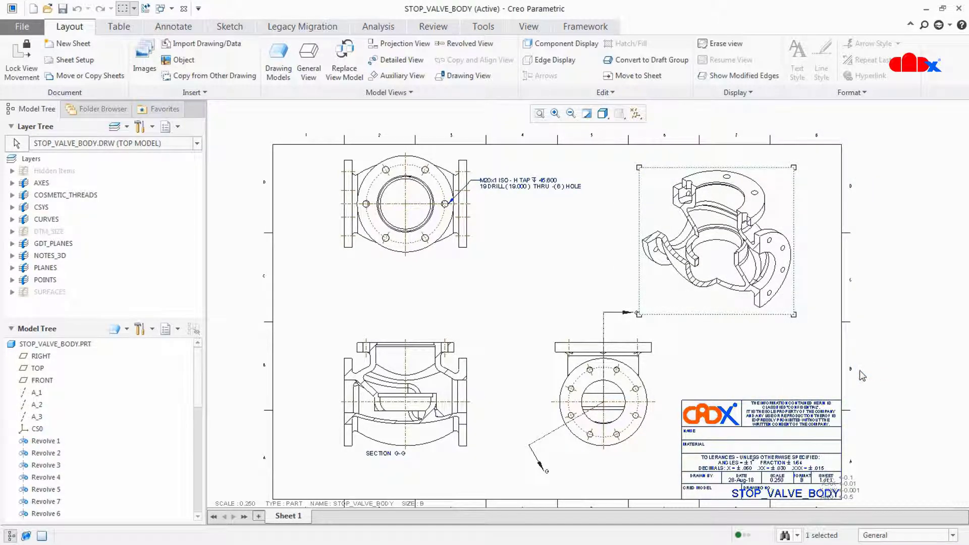
left_click(787, 356)
scroll(786, 356, "down", 2)
middle_click_drag(784, 358, 781, 443)
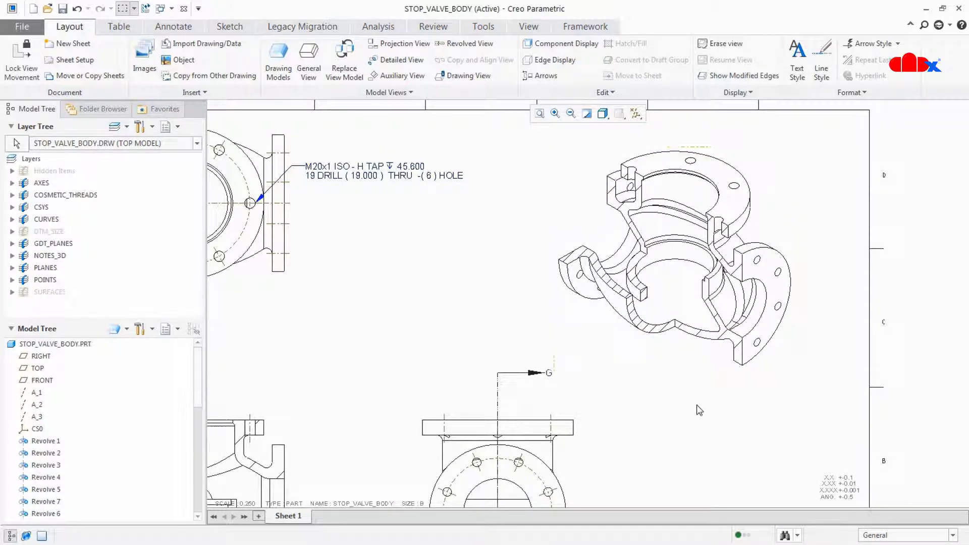
- Replace the front view's 2D section with 3D cross-section F, keeping X-hatching shown
scroll(696, 405, "up", 2)
middle_click_drag(698, 404, 754, 284)
middle_click_drag(701, 312, 738, 334)
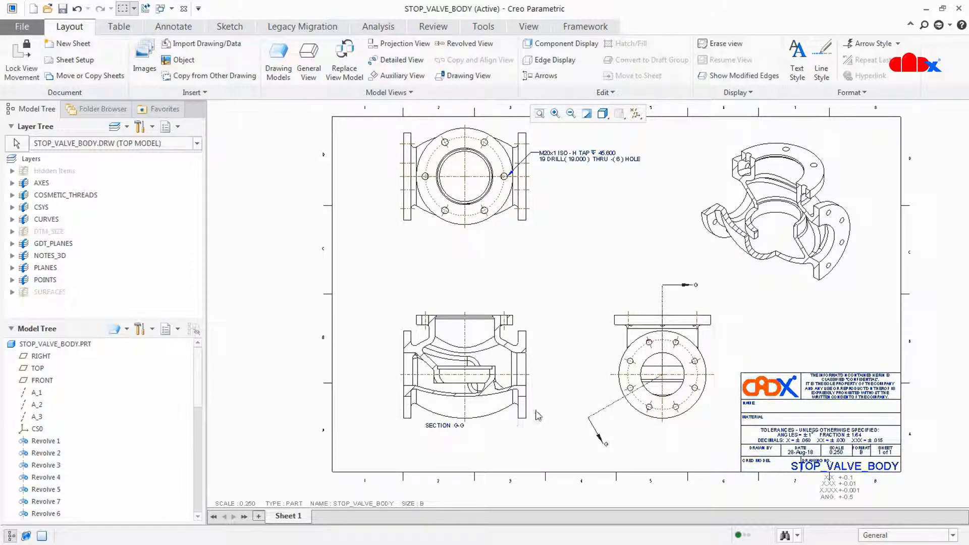
double_click(518, 420)
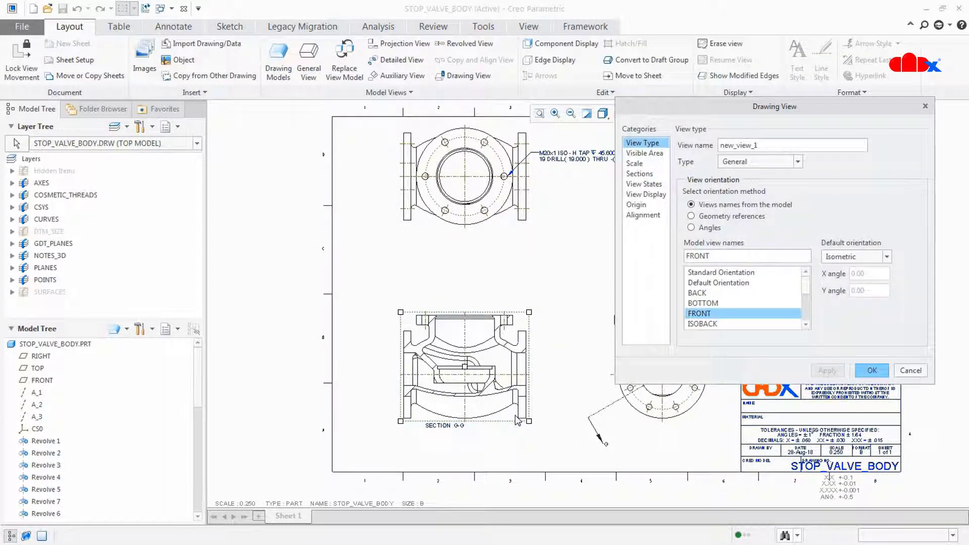
left_click(639, 174)
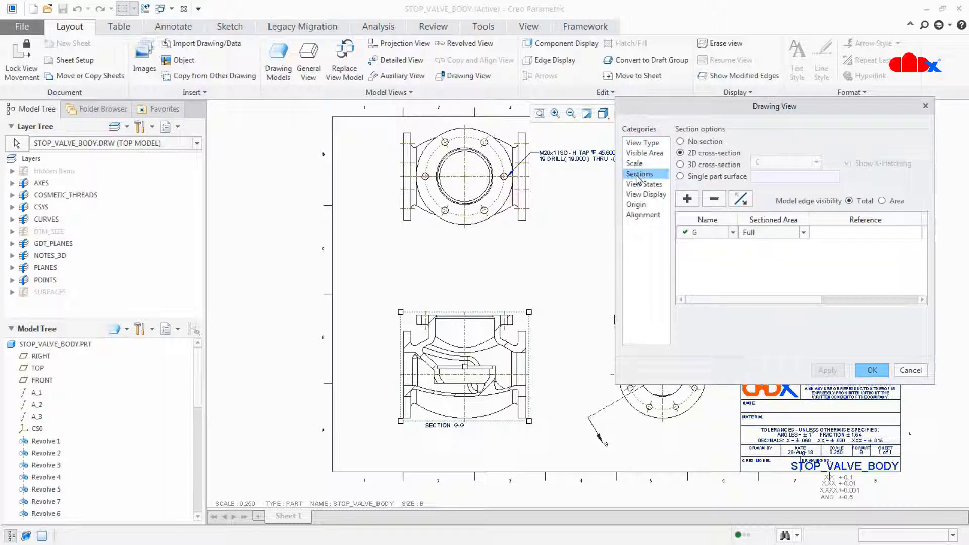
left_click(681, 142)
left_click(695, 167)
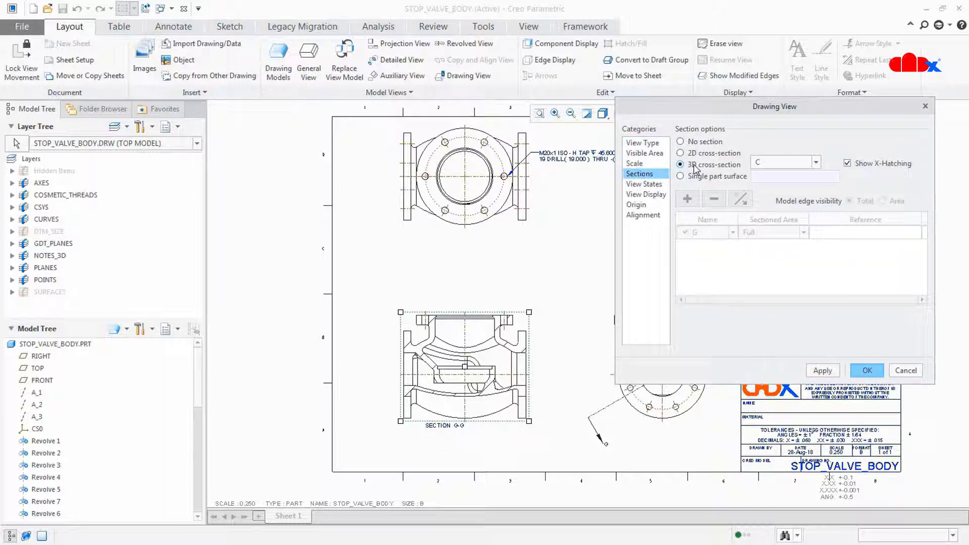
left_click(782, 162)
left_click(772, 190)
left_click(822, 372)
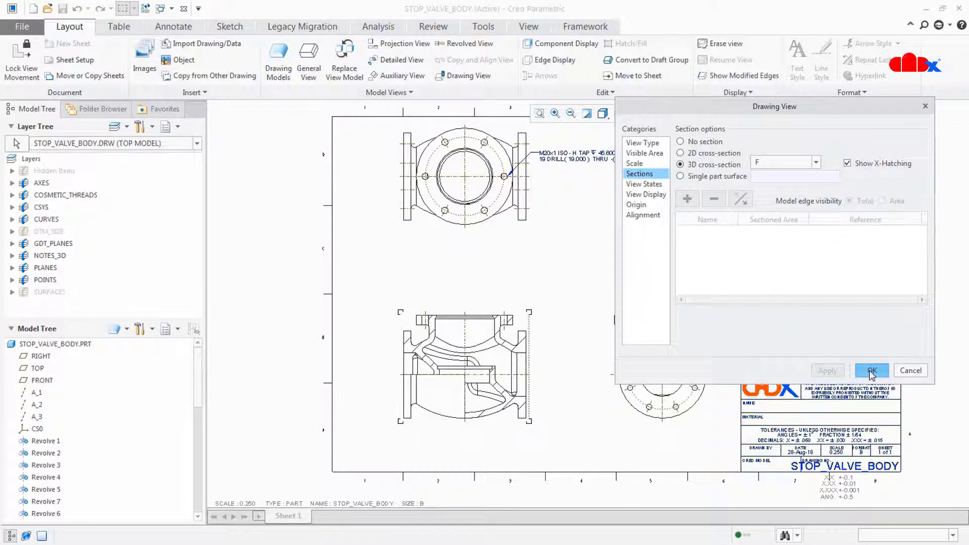
left_click(868, 371)
- Try to show section arrows for the 3D-sectioned front view by choosing the side view
scroll(538, 418, "up", 2)
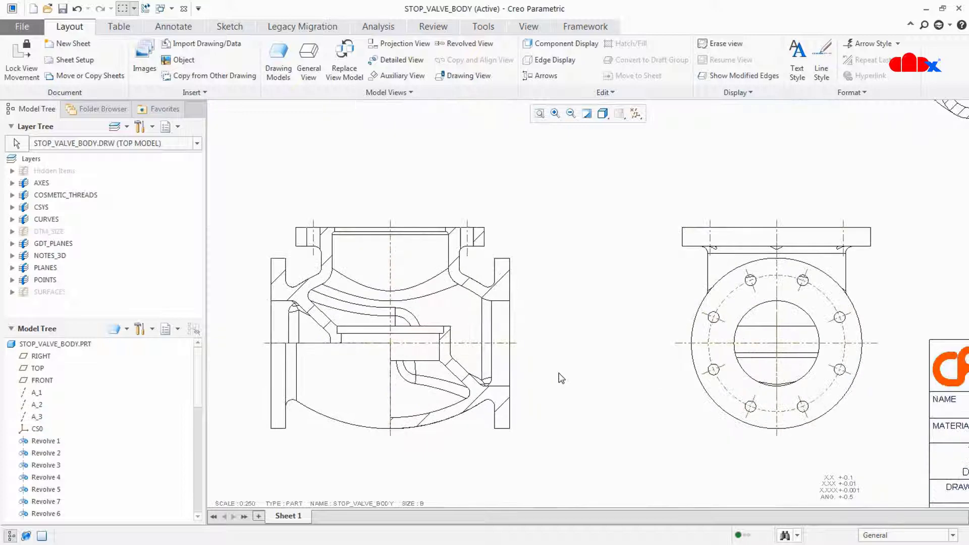
scroll(558, 379, "up", 1)
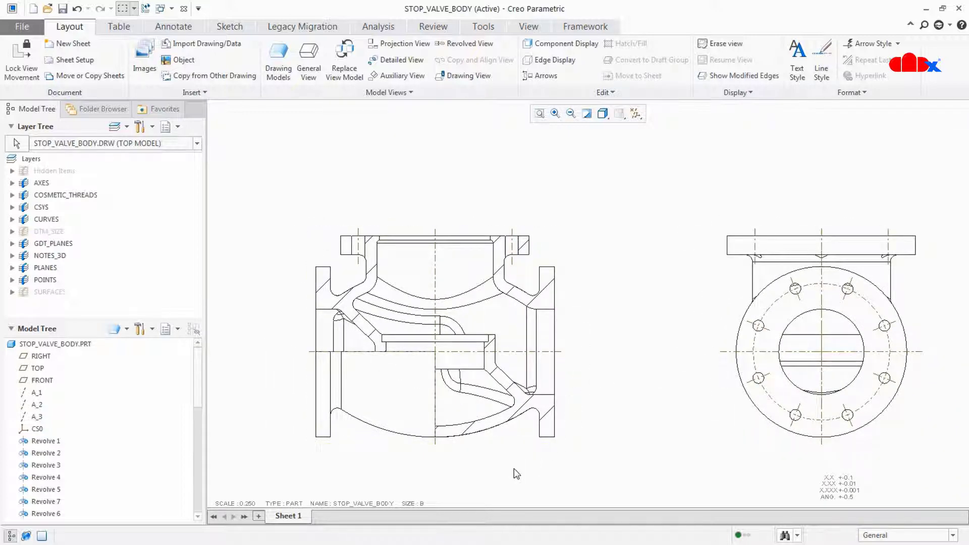
scroll(480, 467, "down", 1)
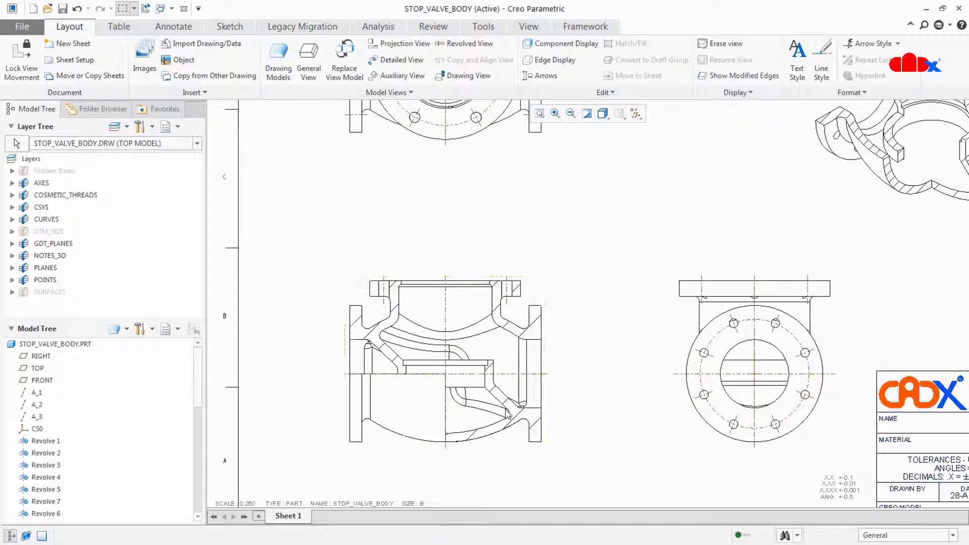
left_click(541, 75)
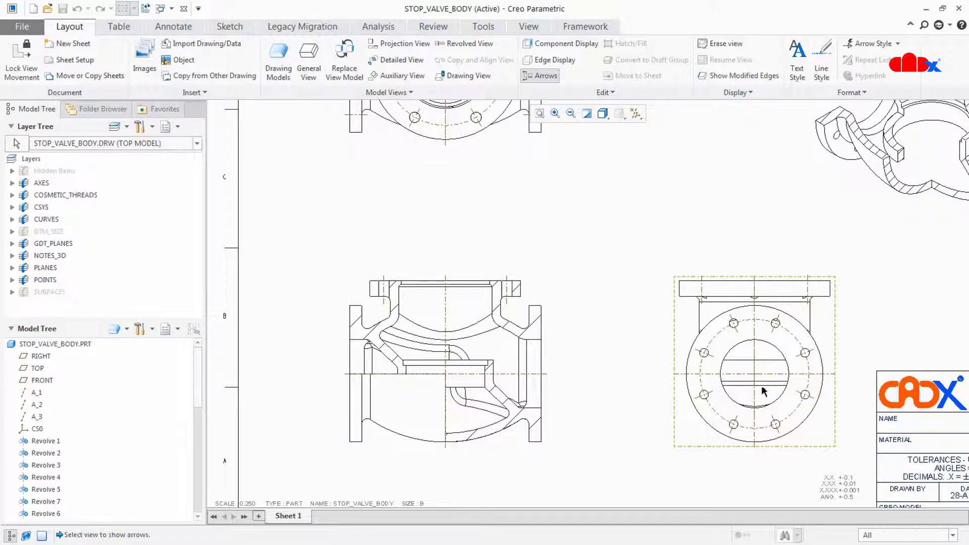
left_click(764, 371)
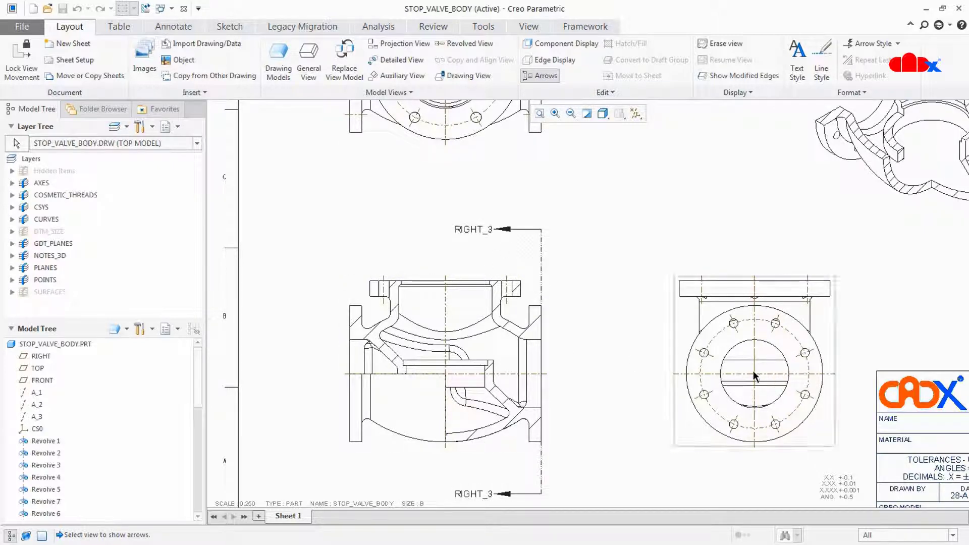
scroll(581, 354, "down", 3)
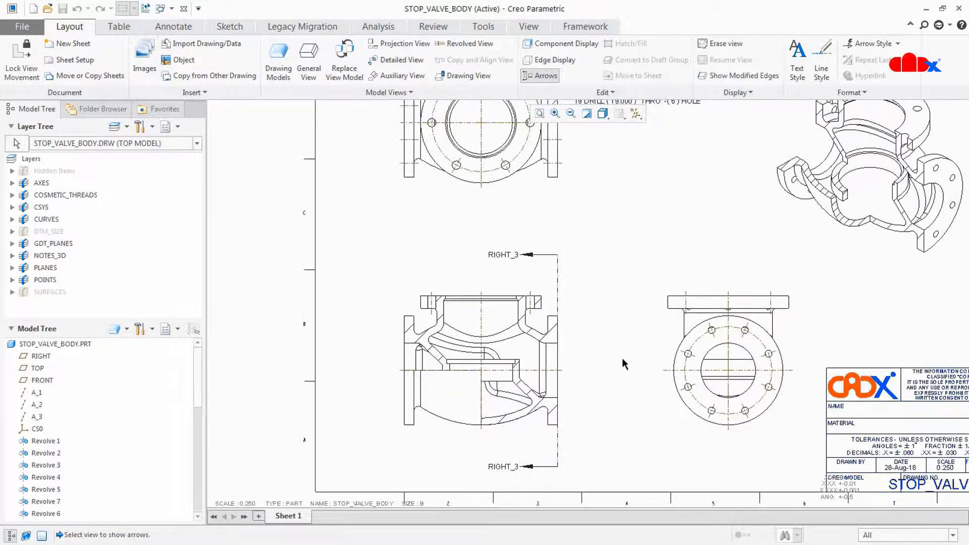
middle_click_drag(574, 359, 574, 360)
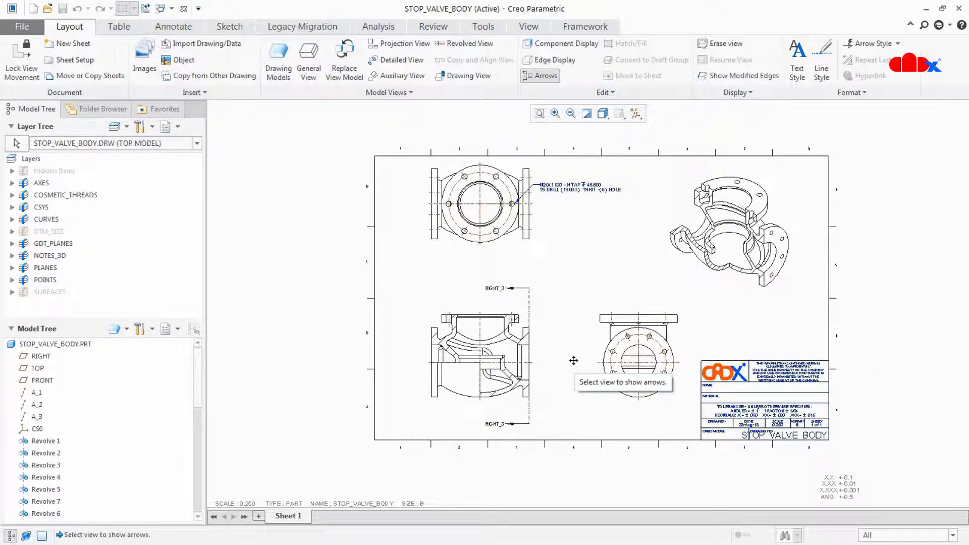
- Set the front view to No section and delete the leftover arrow line beside it
double_click(524, 347)
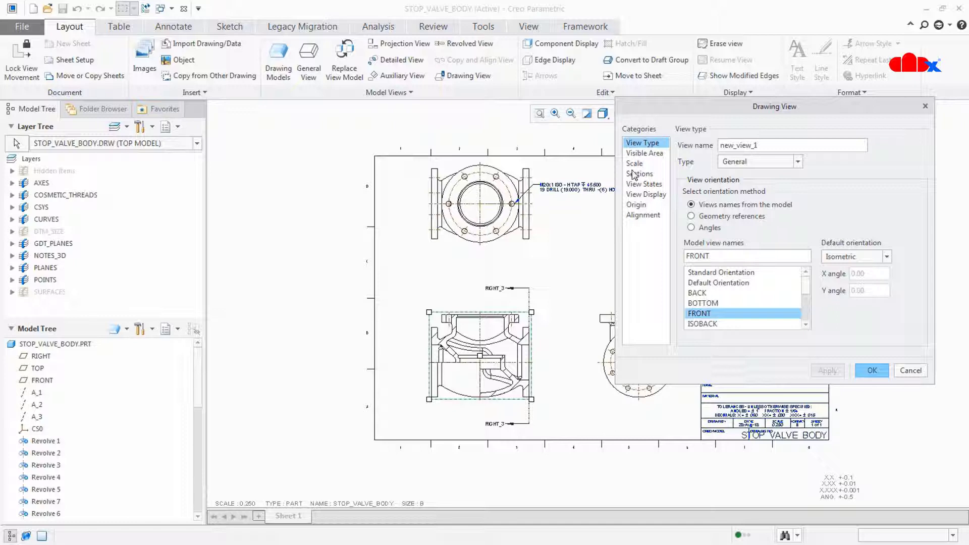
left_click(635, 174)
left_click(681, 142)
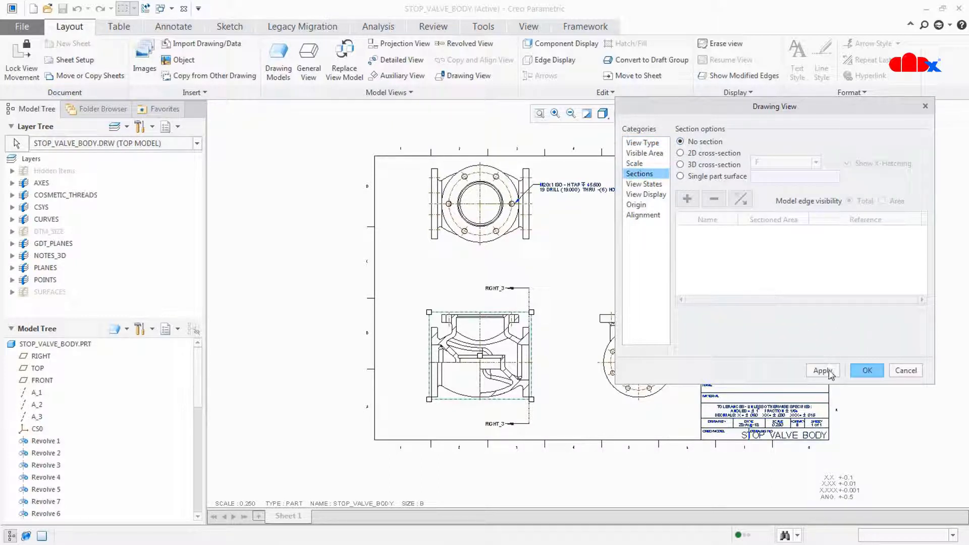
left_click(823, 370)
left_click(867, 370)
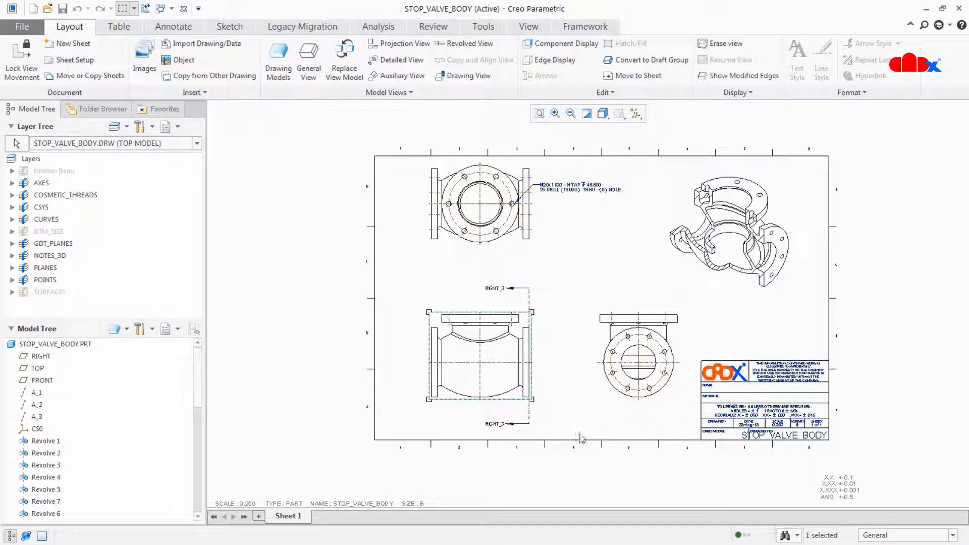
left_click(531, 426)
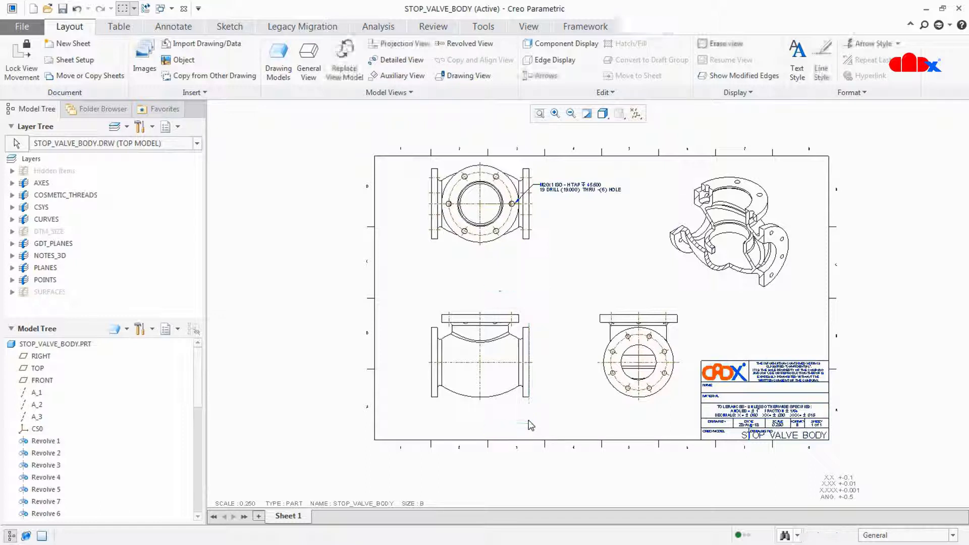
- Apply the existing 2D cross-section A to the front view with a Full sectioned area
left_click(521, 397)
double_click(521, 396)
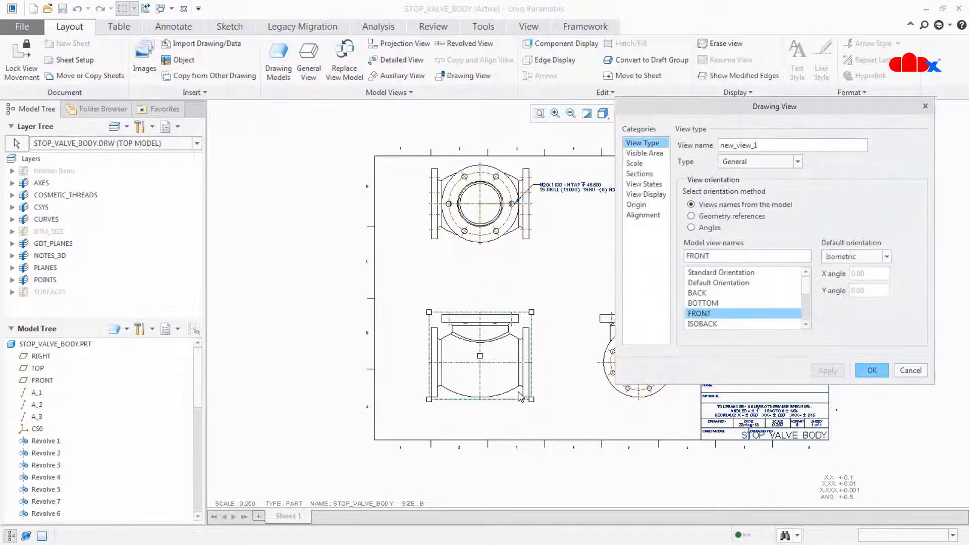
left_click(639, 174)
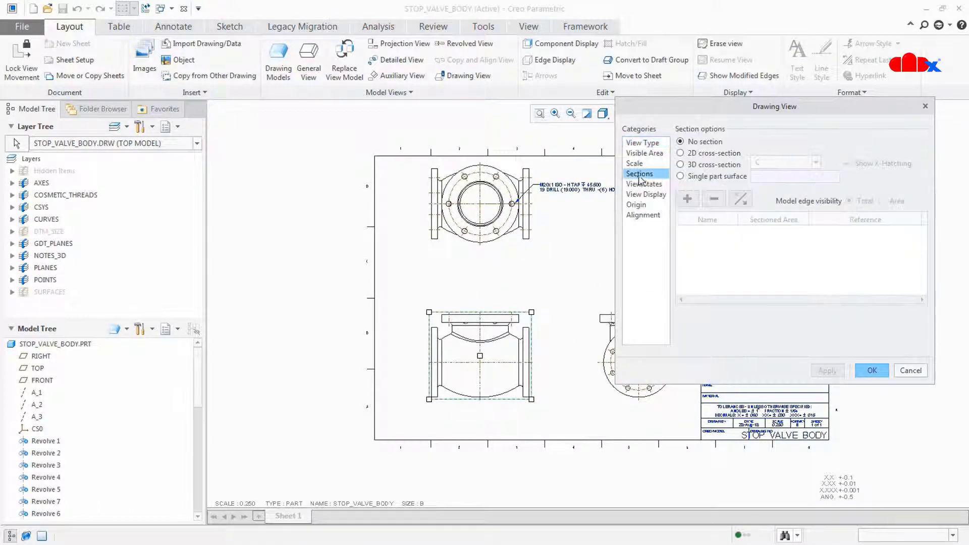
left_click(680, 153)
left_click(688, 199)
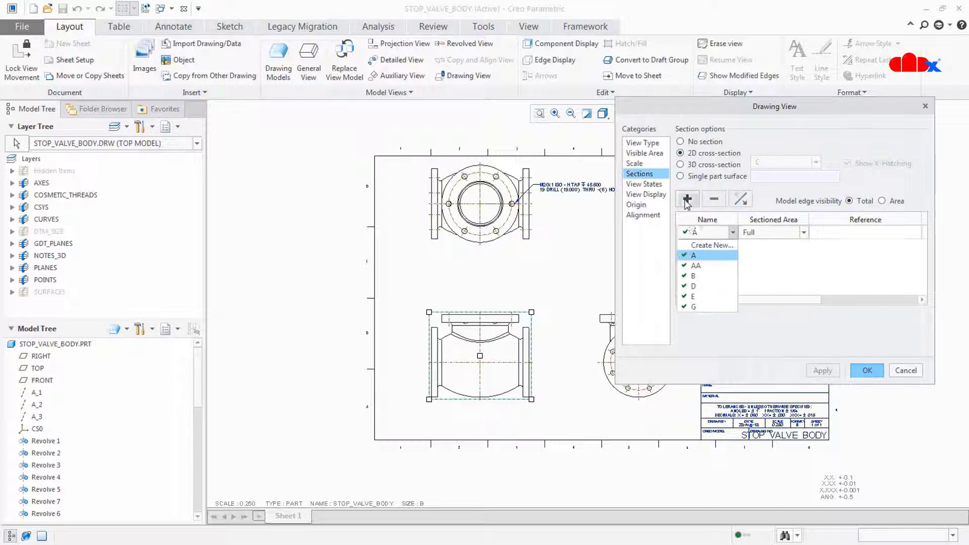
left_click(692, 250)
left_click(822, 371)
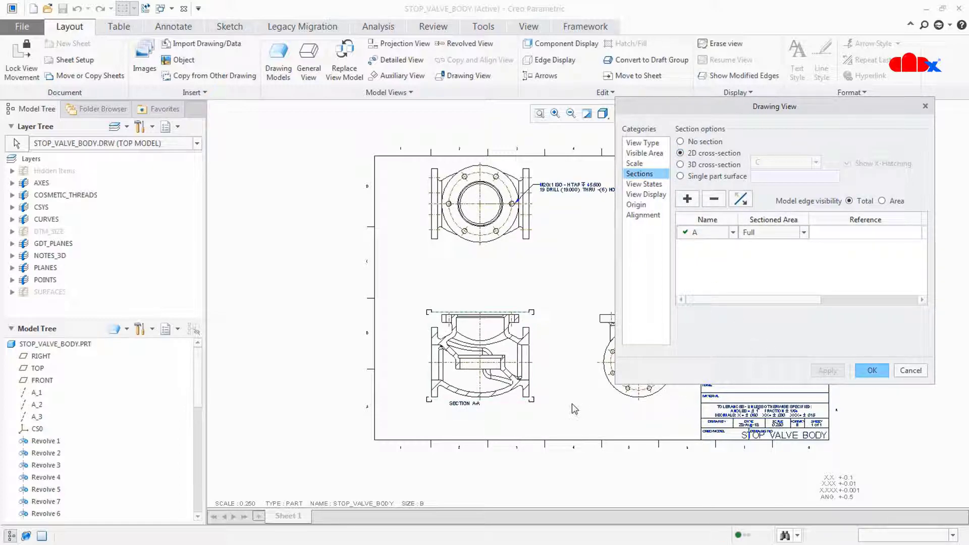
- Change the sectioned area of the front view's 2D cross-section A to Half
scroll(554, 363, "up", 5)
middle_click_drag(541, 347, 605, 376)
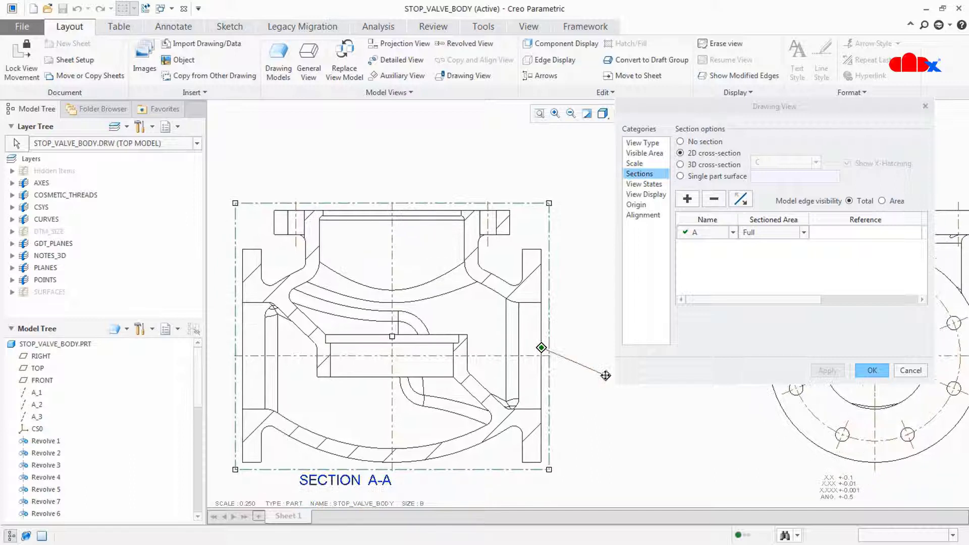
left_click(782, 233)
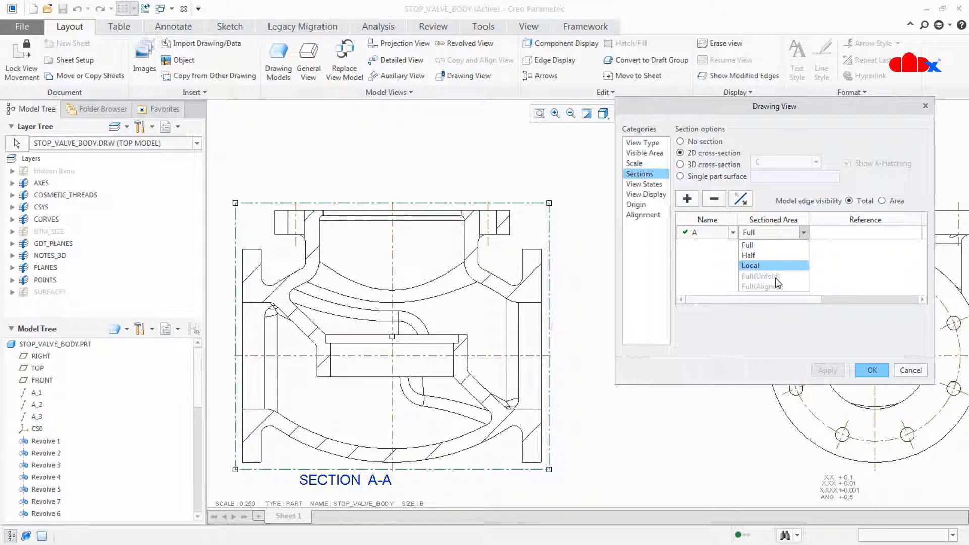
left_click(766, 245)
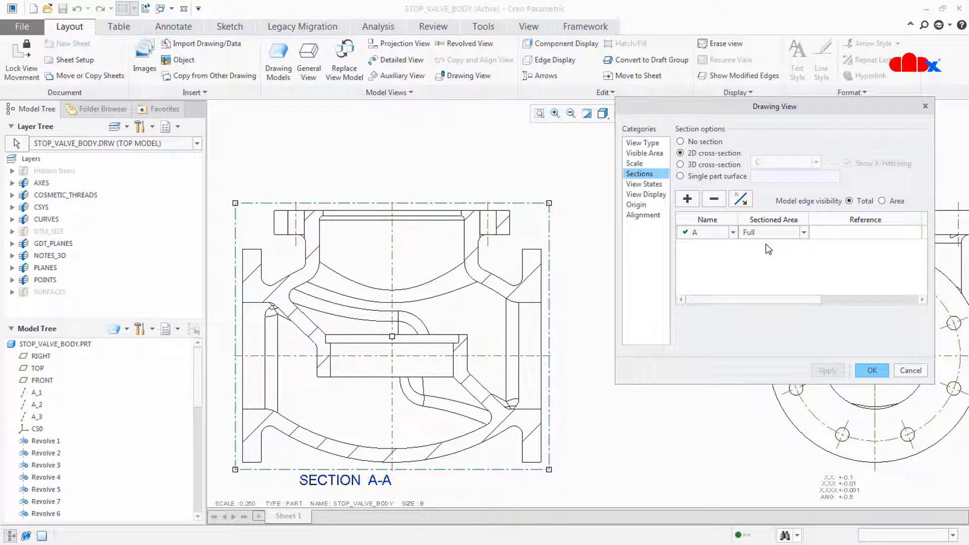
scroll(553, 360, "down", 3)
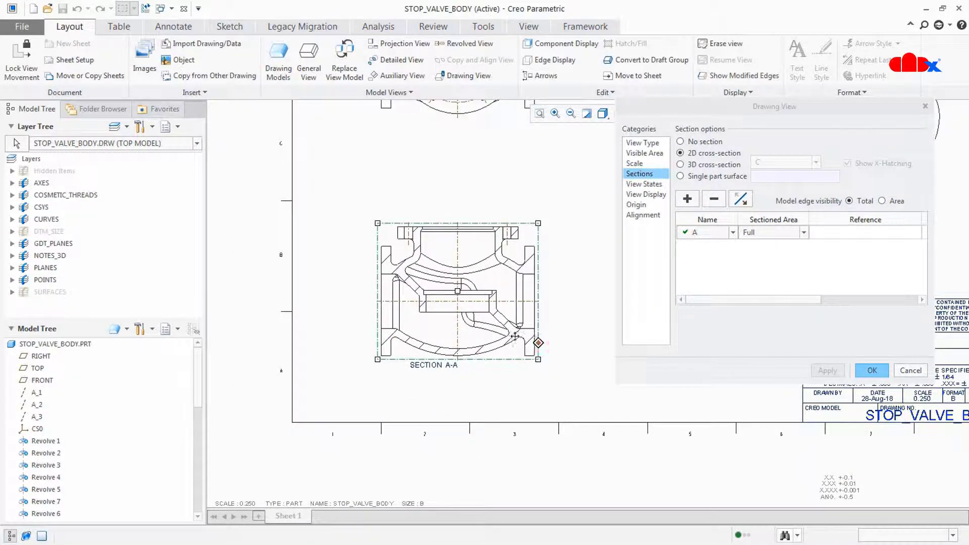
middle_click_drag(515, 336, 478, 321)
left_click(755, 234)
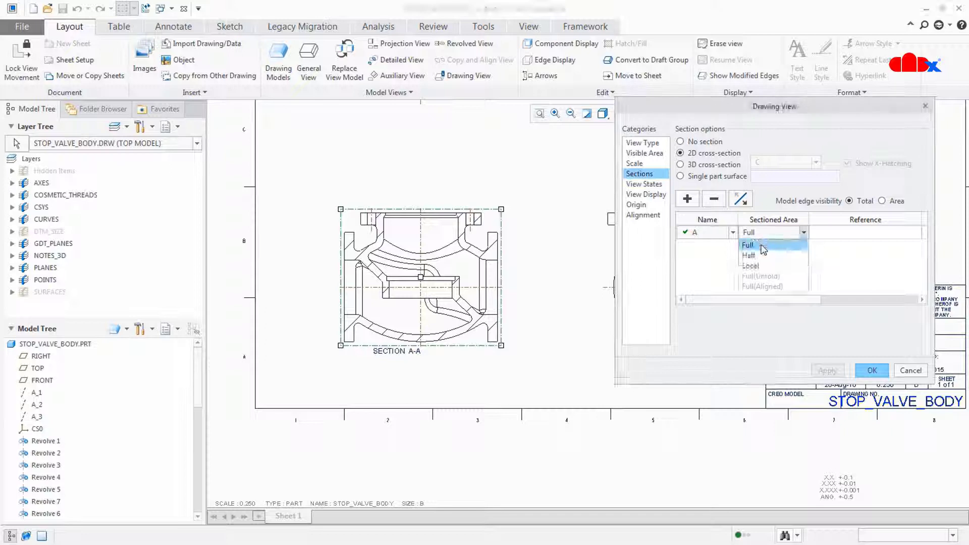
left_click(761, 255)
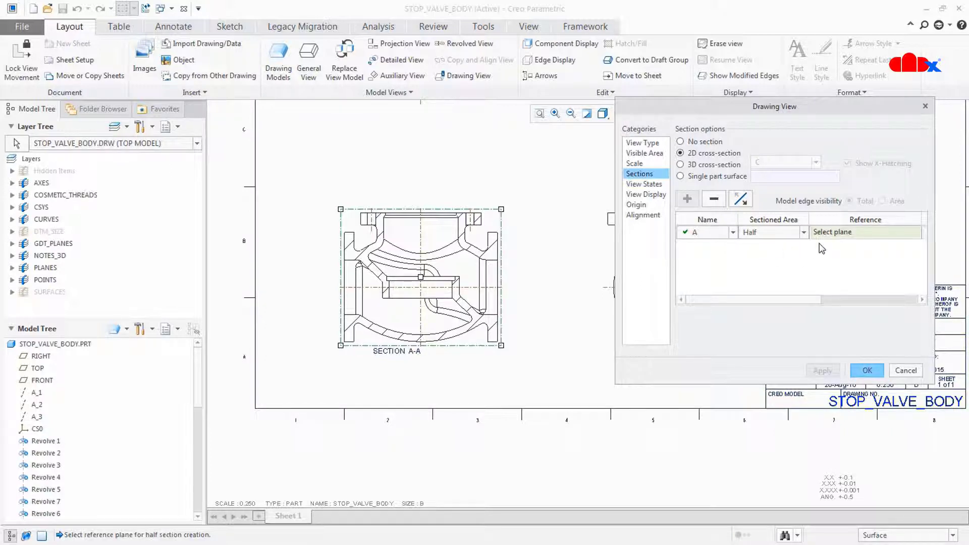
- Apply the front view's half section with the RIGHT datum plane as reference, showing datum planes only for the selection
scroll(494, 296, "down", 1)
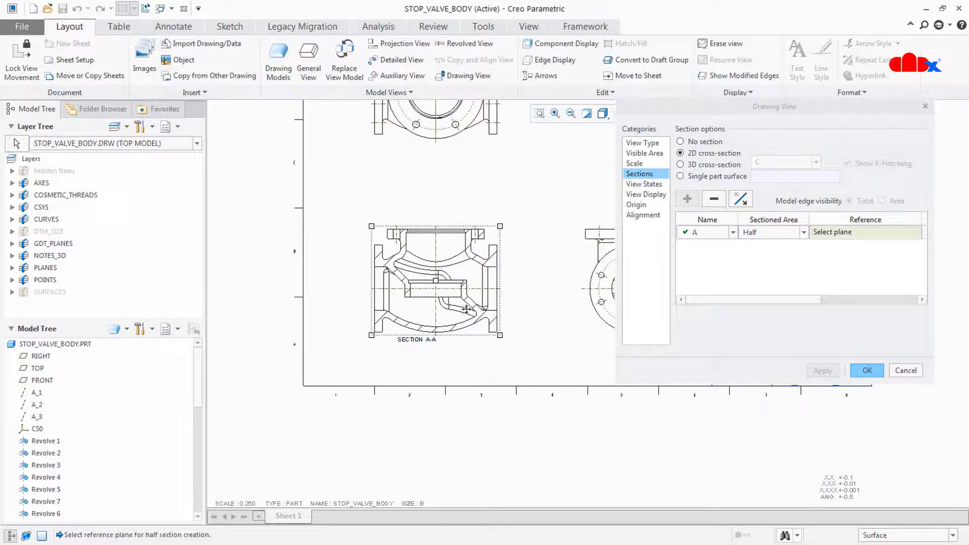
middle_click_drag(467, 309, 465, 325)
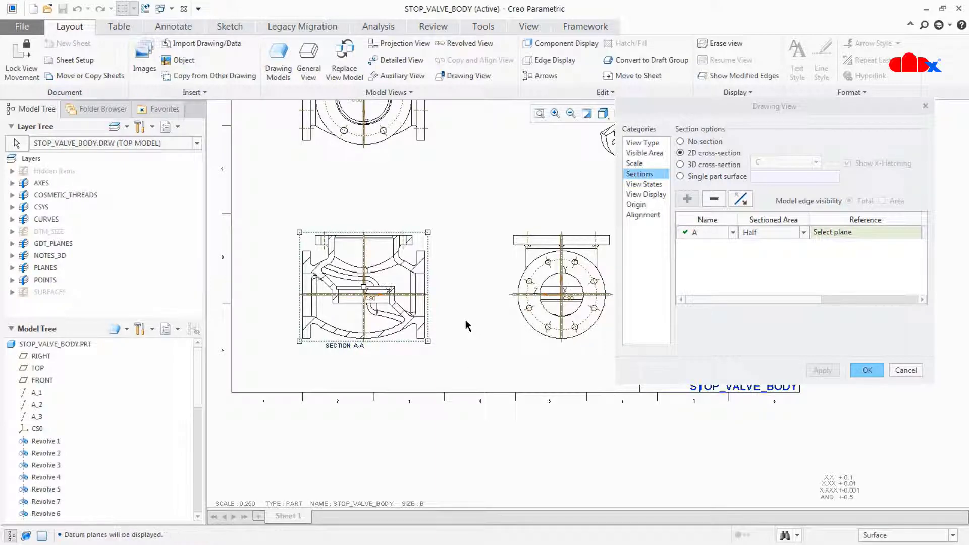
scroll(462, 326, "up", 3)
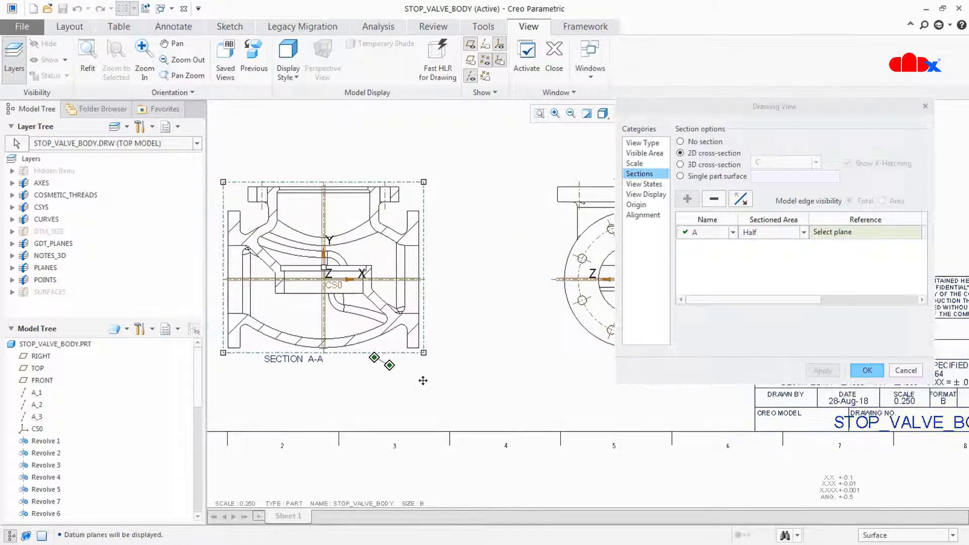
left_click(391, 362)
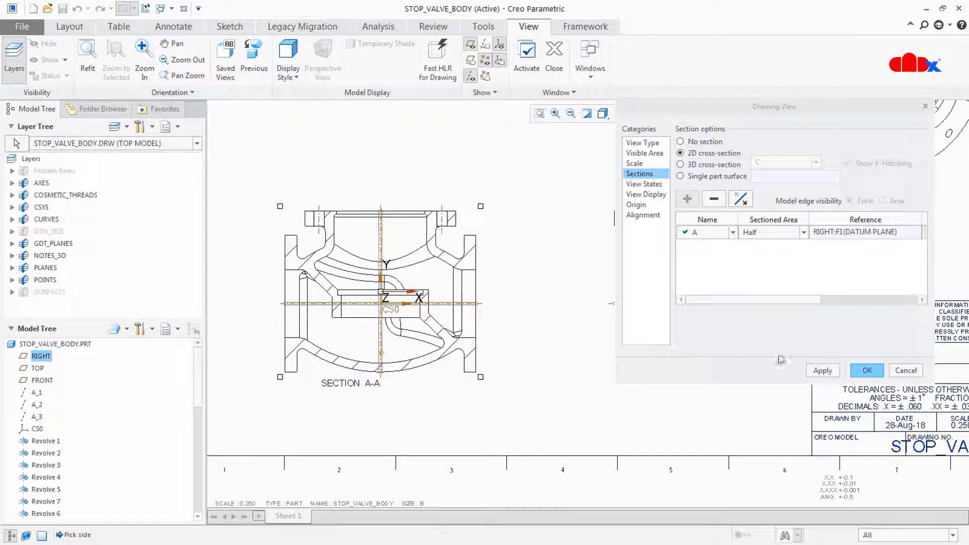
left_click(824, 371)
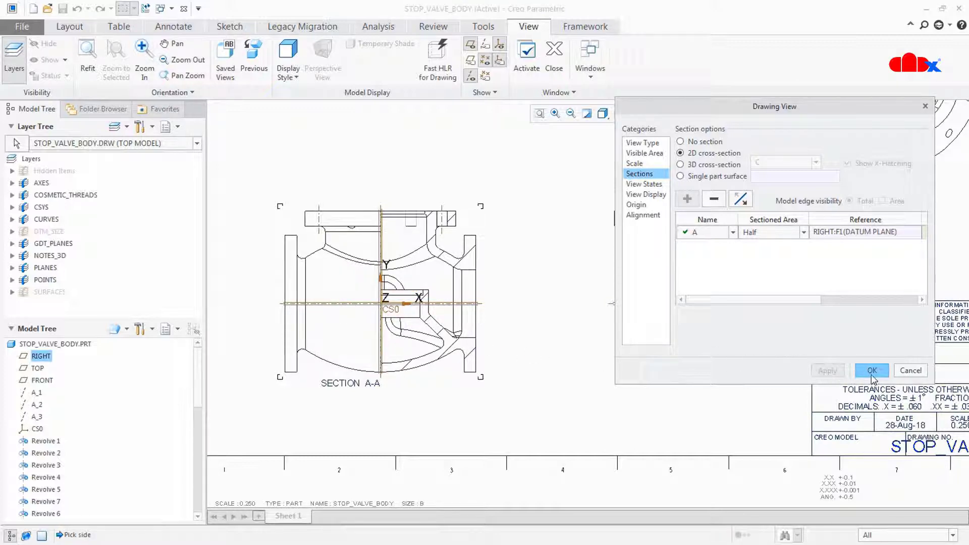
left_click(872, 375)
key("ctrl+shift+d")
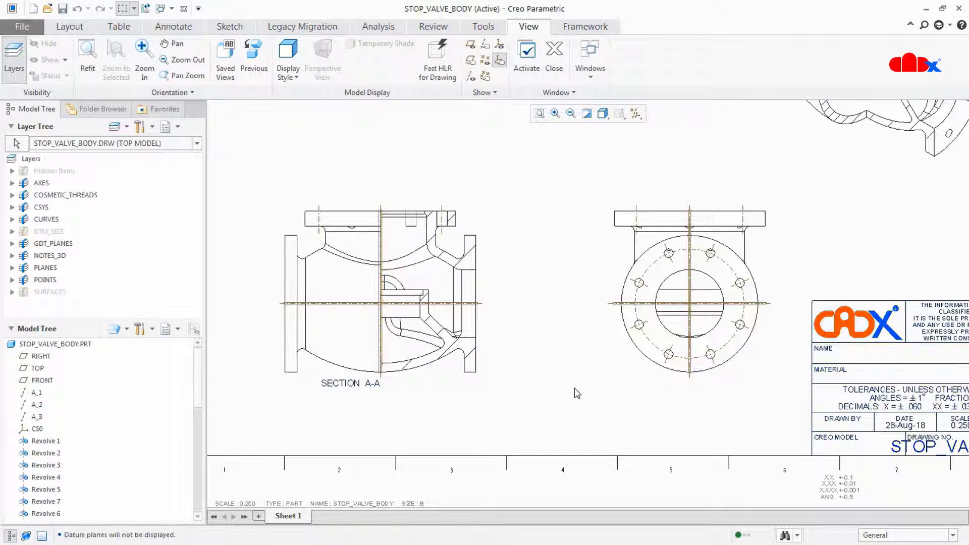
middle_click_drag(567, 353, 634, 366)
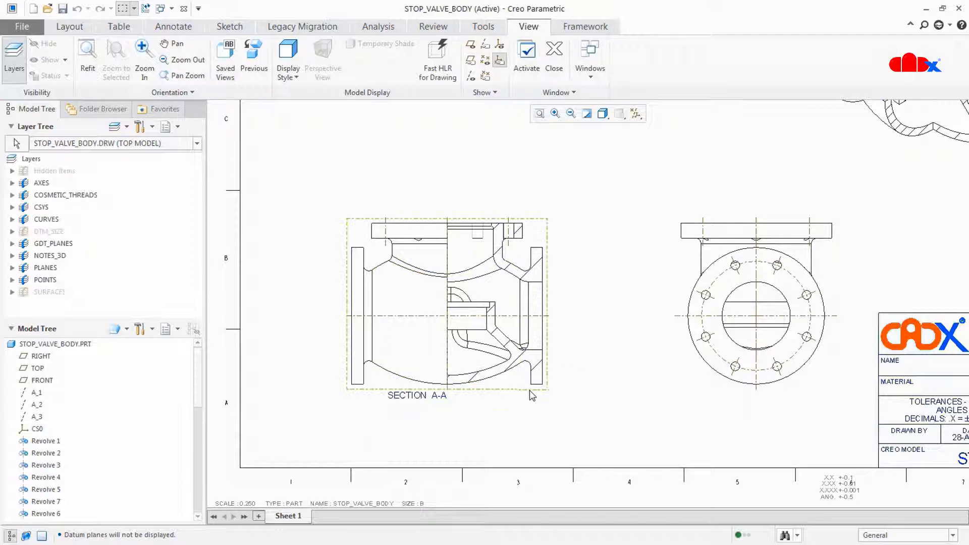
- Reset cross-section A of the half-sectioned front view to a Full sectioned area
double_click(537, 349)
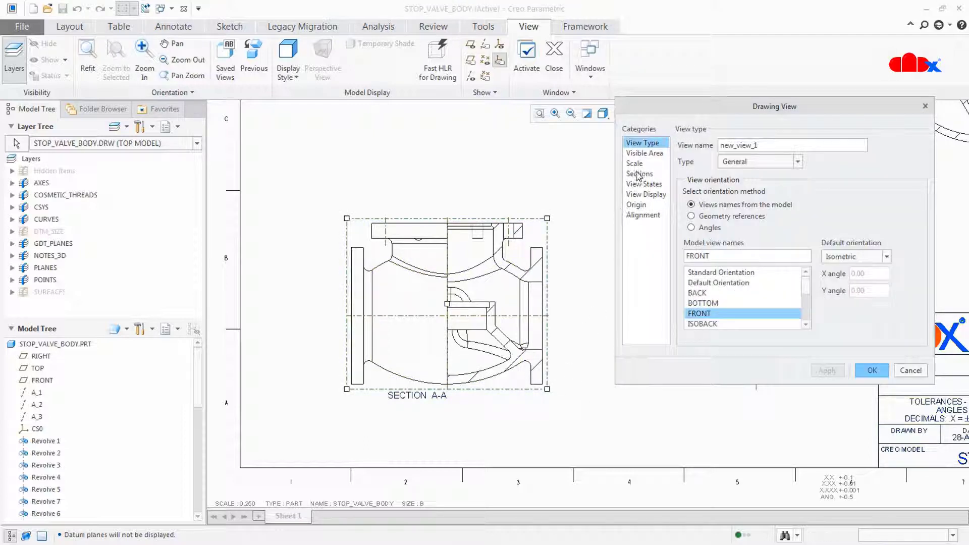
left_click(639, 174)
left_click(758, 233)
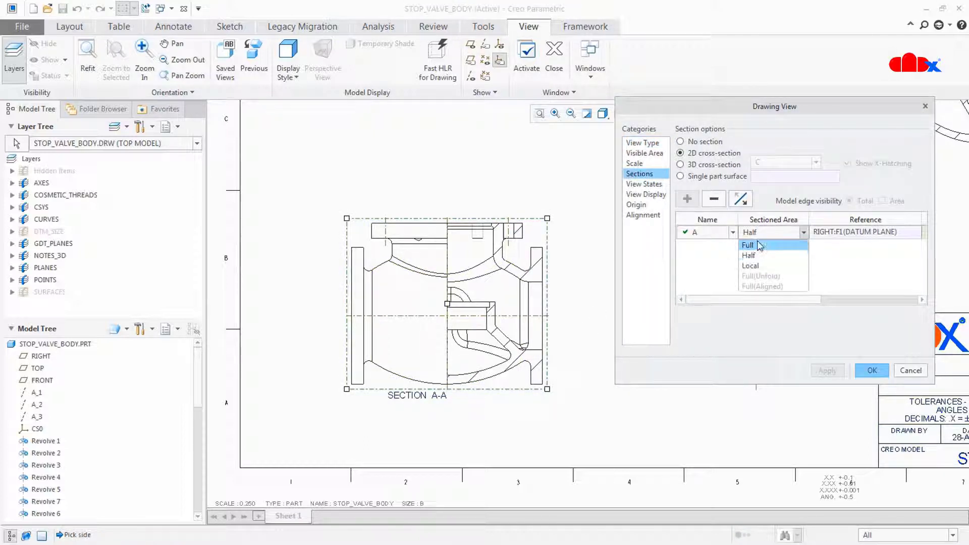
left_click(752, 249)
left_click(827, 371)
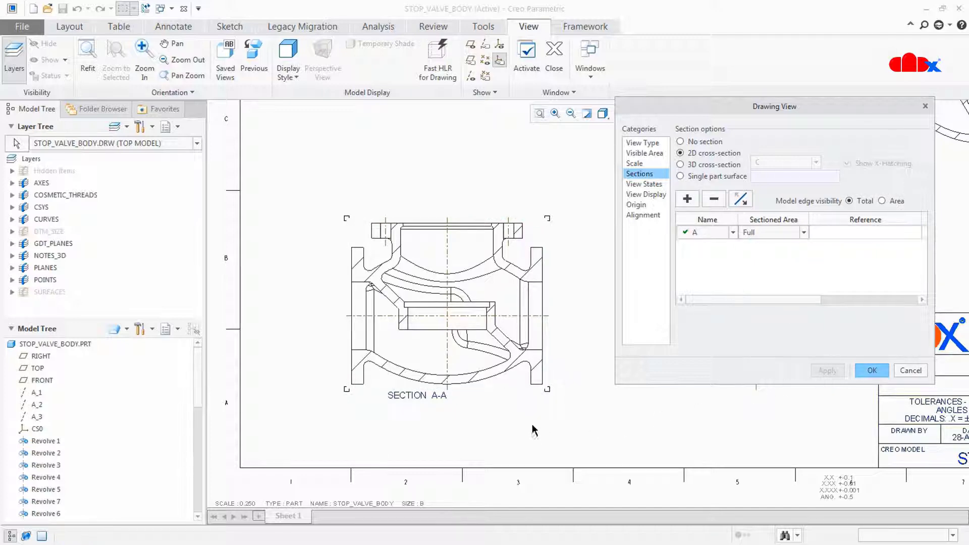
- Set cross-section A's sectioned area to Local and pick the breakout centre on a section edge right of the valve seat
scroll(511, 312, "up", 4)
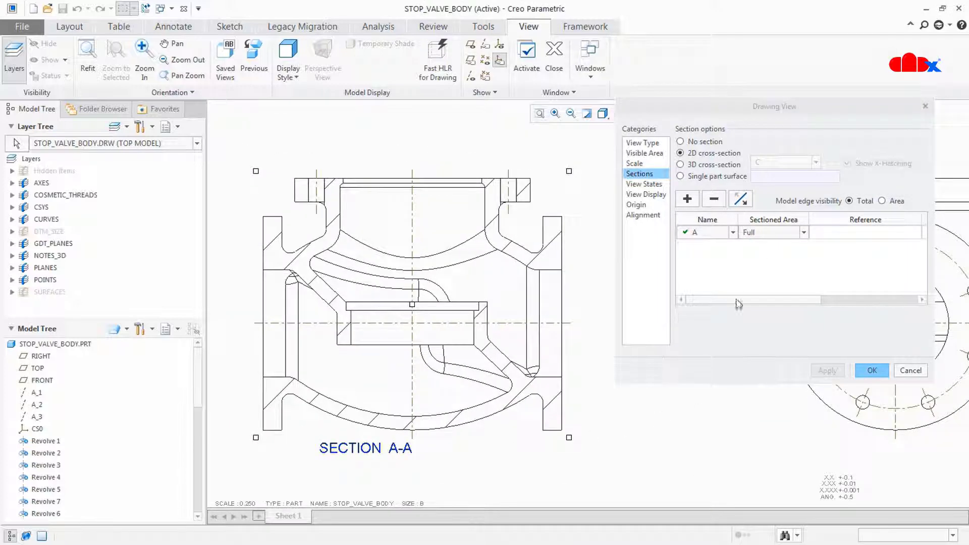
left_click(765, 234)
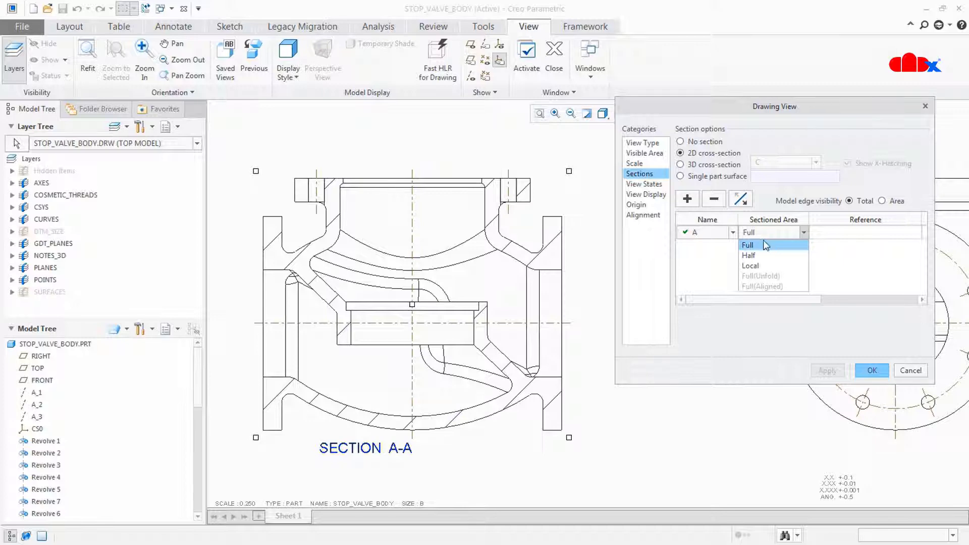
left_click(760, 267)
scroll(465, 299, "down", 5)
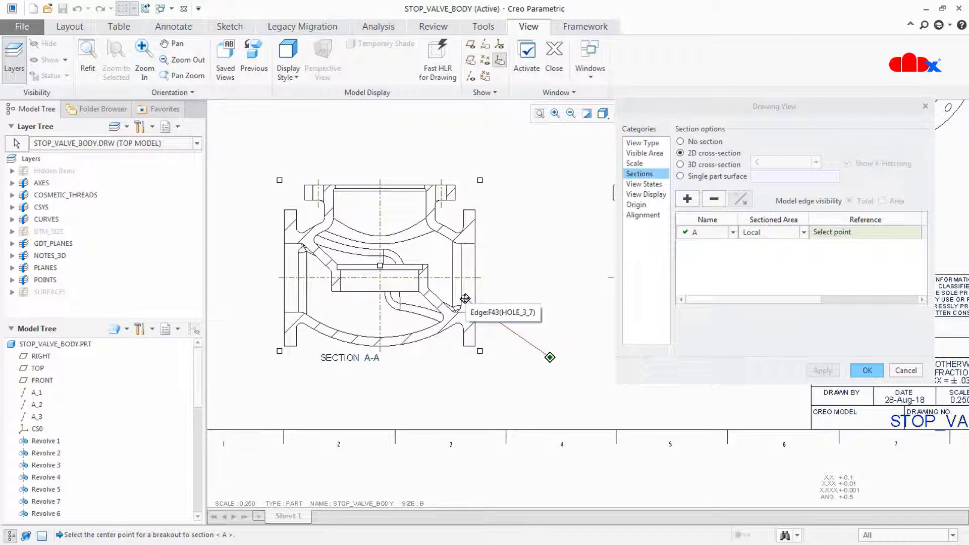
scroll(515, 310, "down", 1)
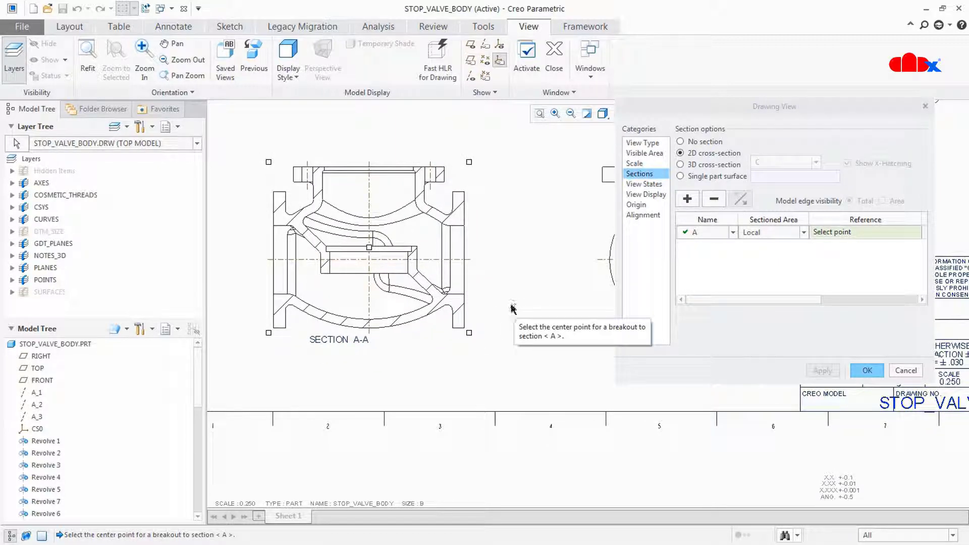
left_click(418, 277)
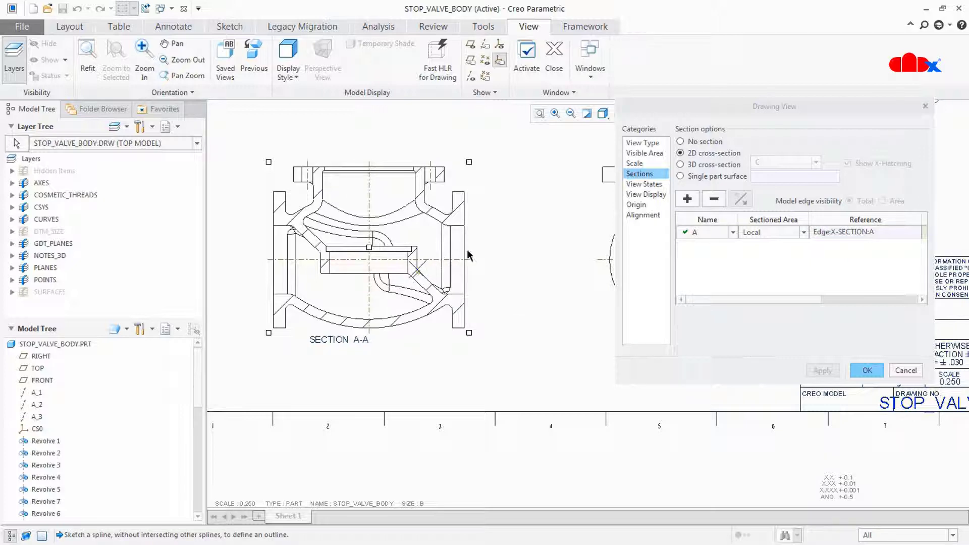
- Sketch a closed spline around the front view's lower-right region as the breakout boundary and apply the local section
left_click(473, 247)
left_click(428, 230)
left_click(389, 244)
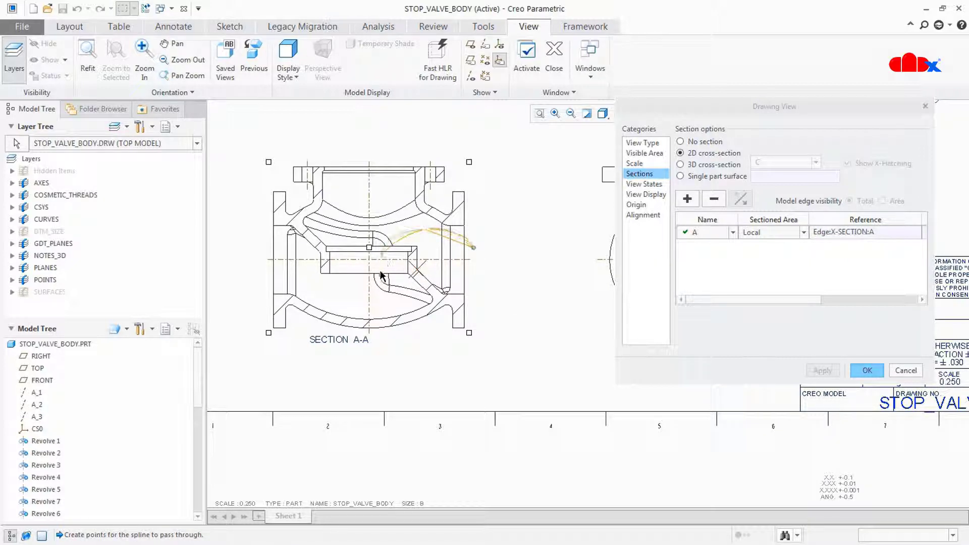
left_click(382, 317)
left_click(438, 349)
left_click(484, 331)
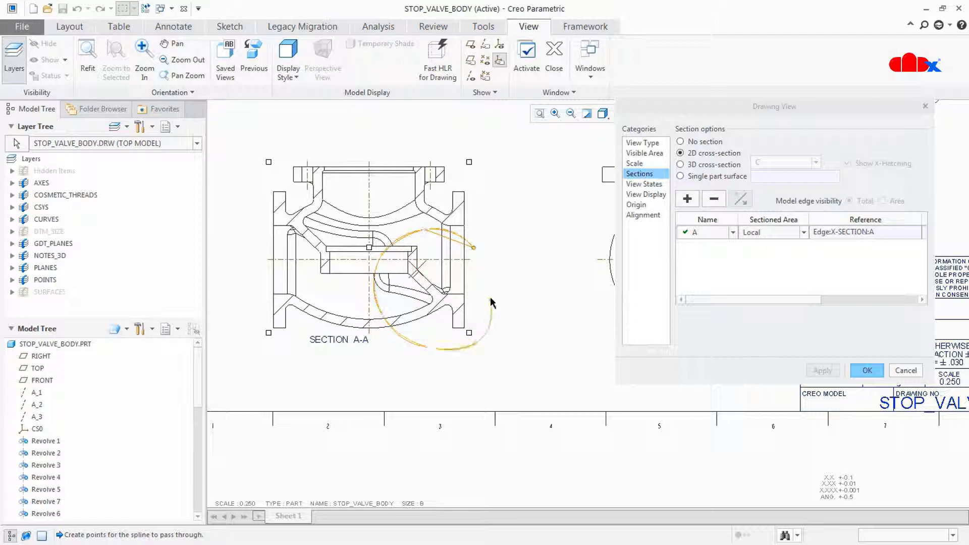
middle_click(488, 265)
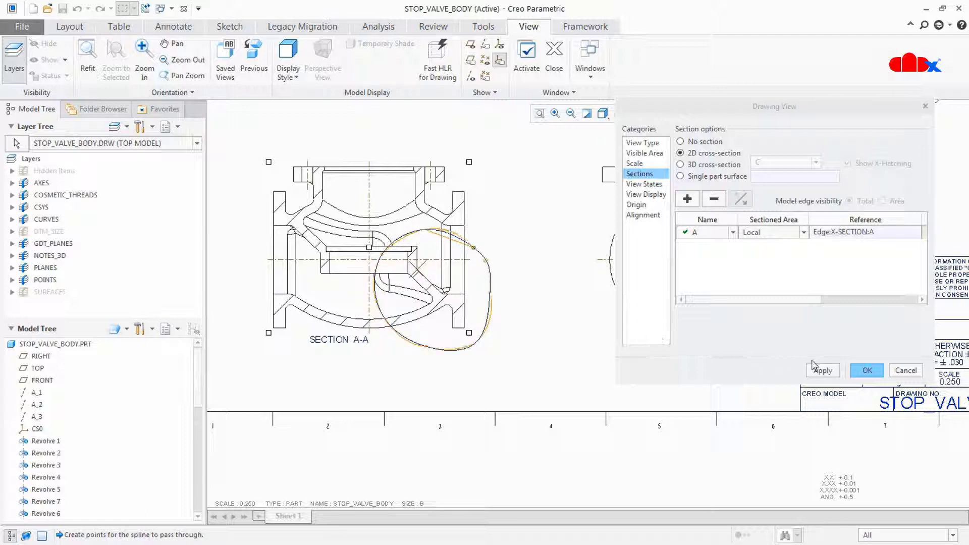
left_click(822, 371)
left_click(867, 371)
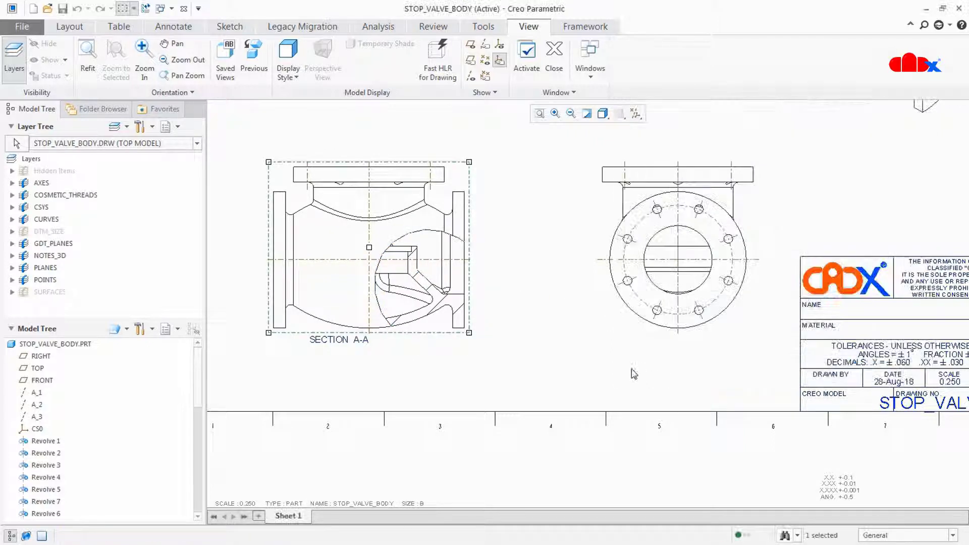
- Replace the front view's local breakout with a Full sectioned area for cross-section A
scroll(539, 357, "down", 3)
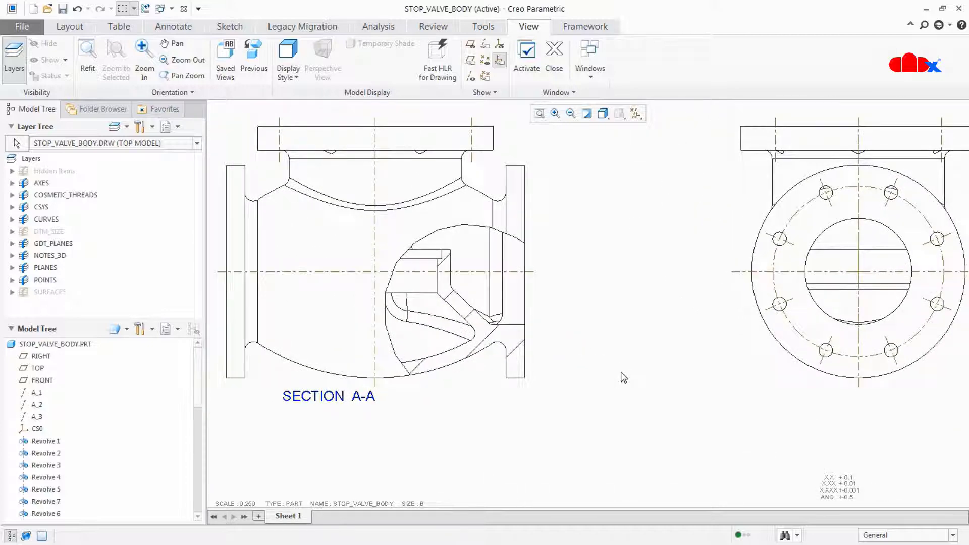
middle_click_drag(591, 365, 634, 387)
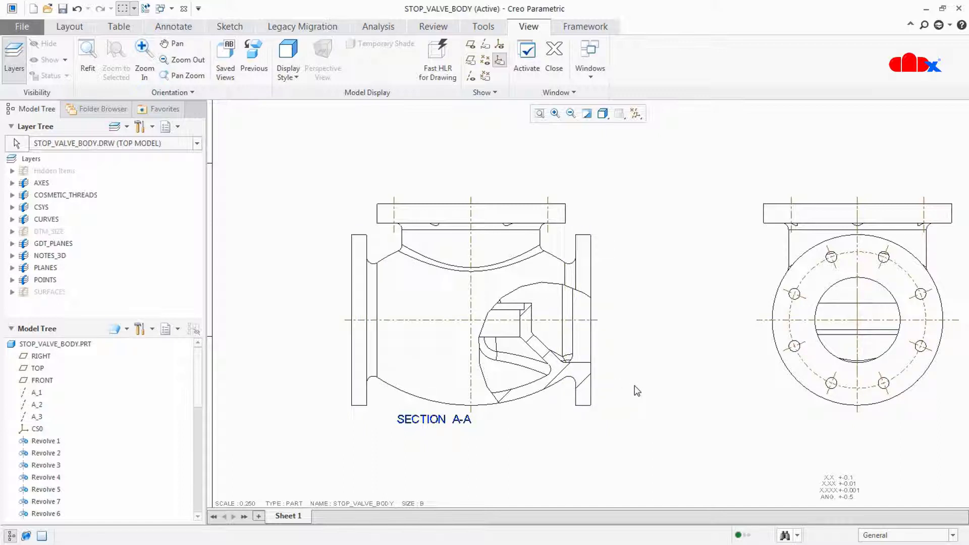
double_click(550, 412)
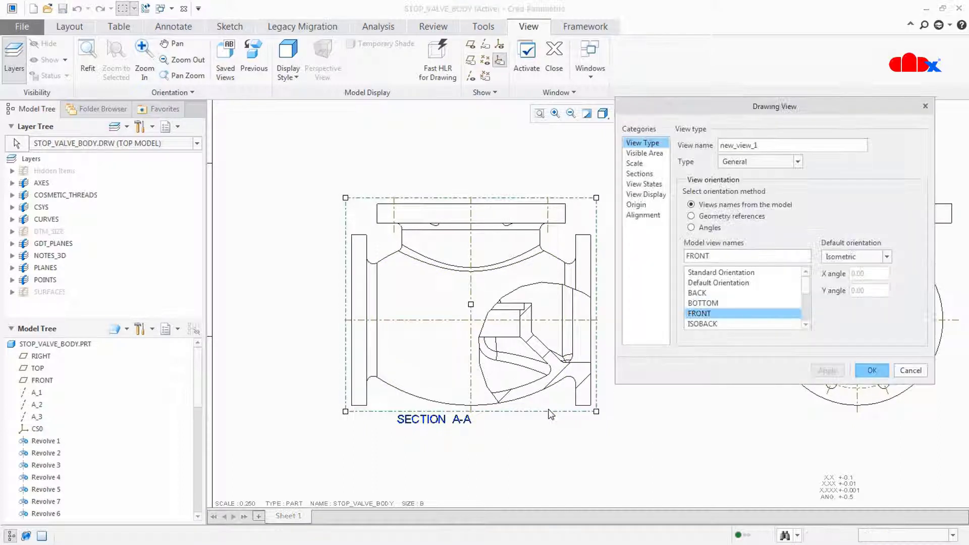
left_click(646, 177)
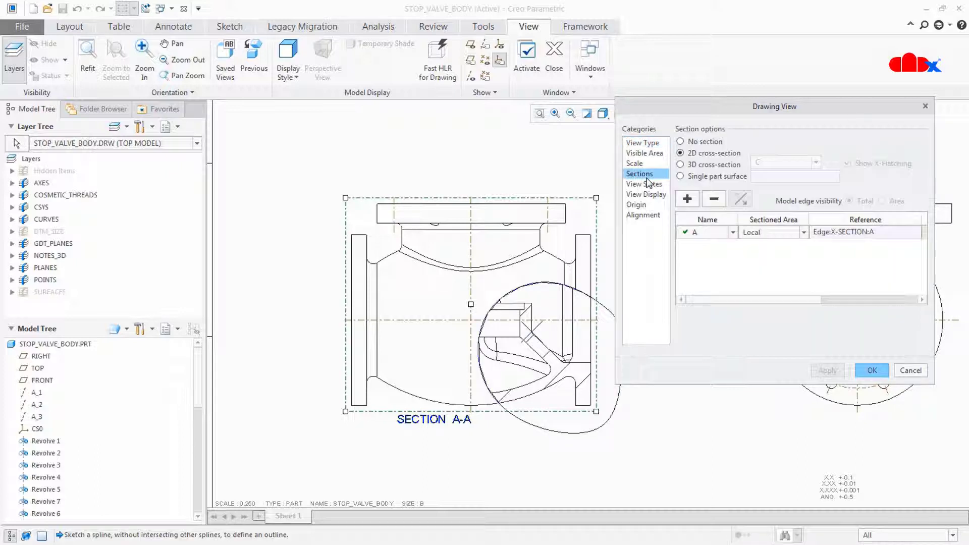
left_click(763, 239)
left_click(749, 244)
left_click(838, 372)
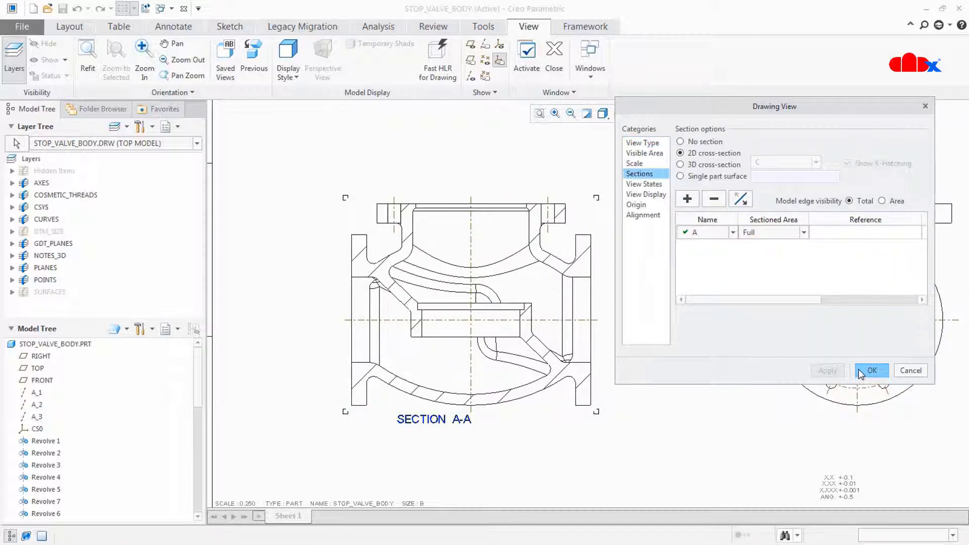
- Set the front view's model edge visibility to Area so only the cut faces are drawn
left_click(882, 201)
left_click(825, 371)
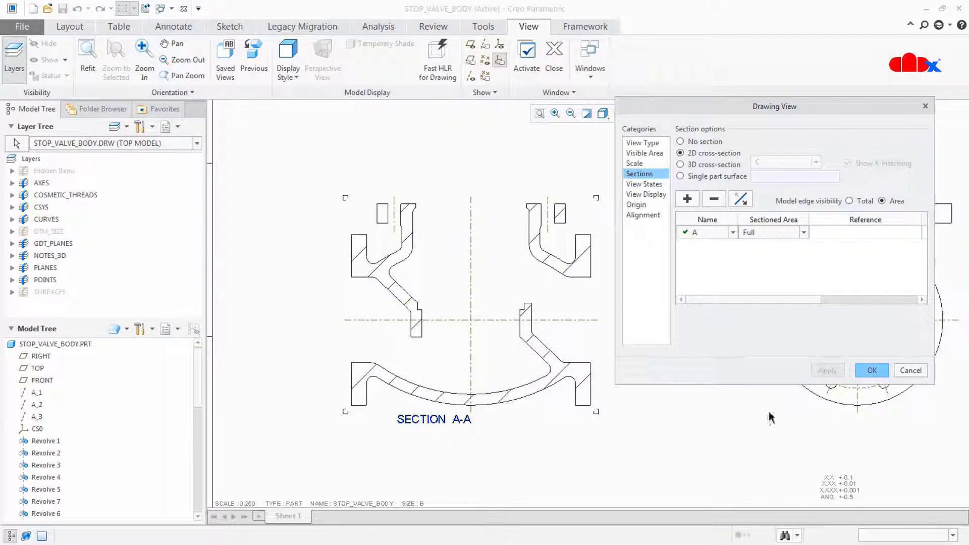
mouse_move(644, 439)
middle_mouse_down()
mouse_move(626, 457)
mouse_move(594, 463)
middle_mouse_up()
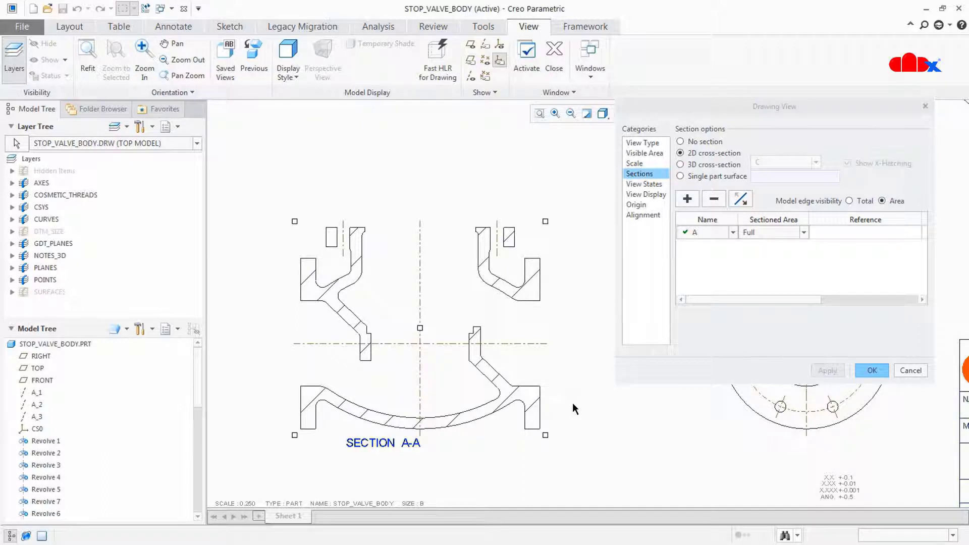
- Set the front view's model edge visibility to Total and accept the view settings
left_click(849, 201)
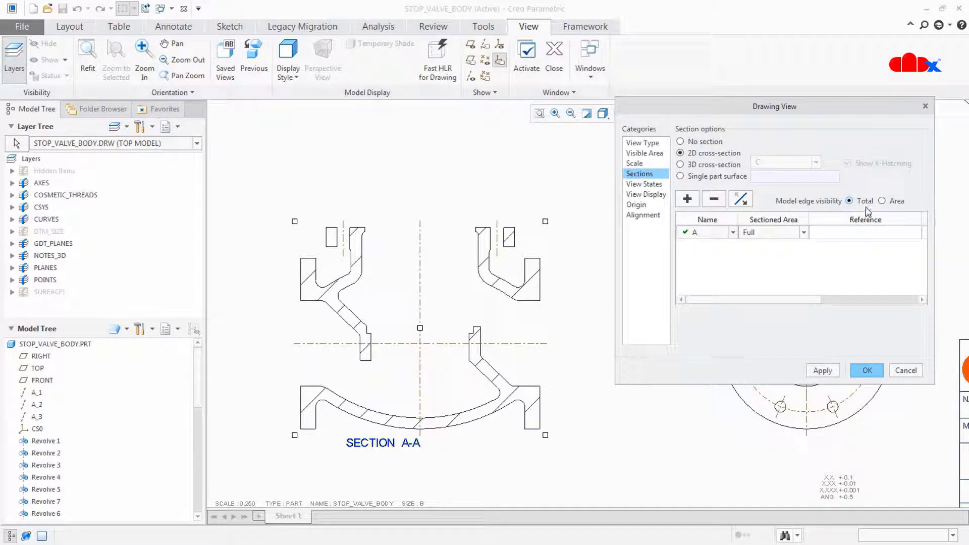
left_click(828, 372)
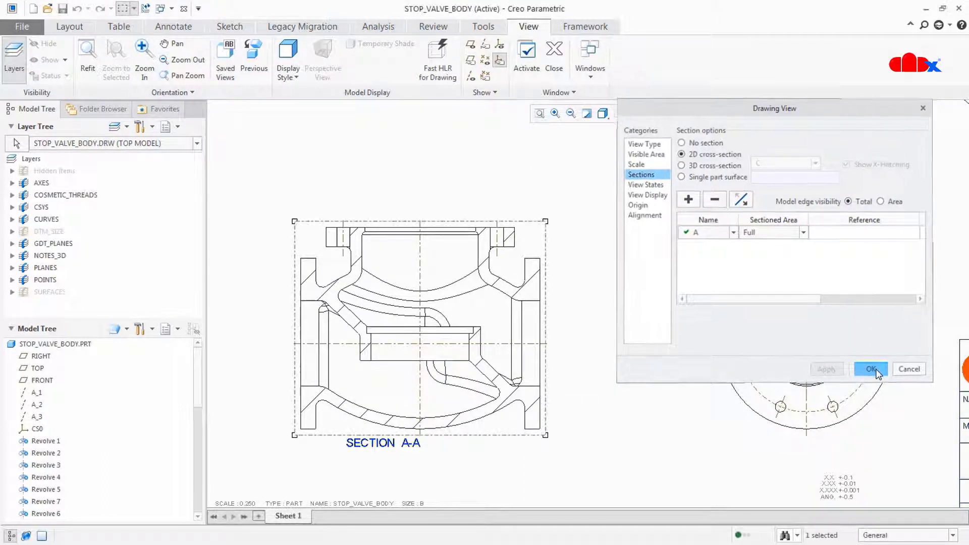
left_click(872, 369)
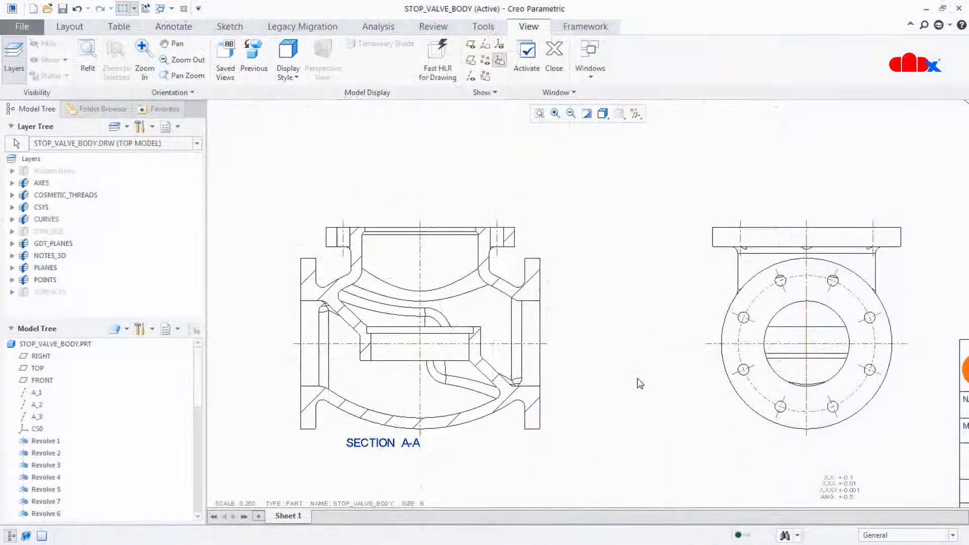
- Show the cutting-plane arrows of the front view's section A on the side view
scroll(625, 379, "up", 3)
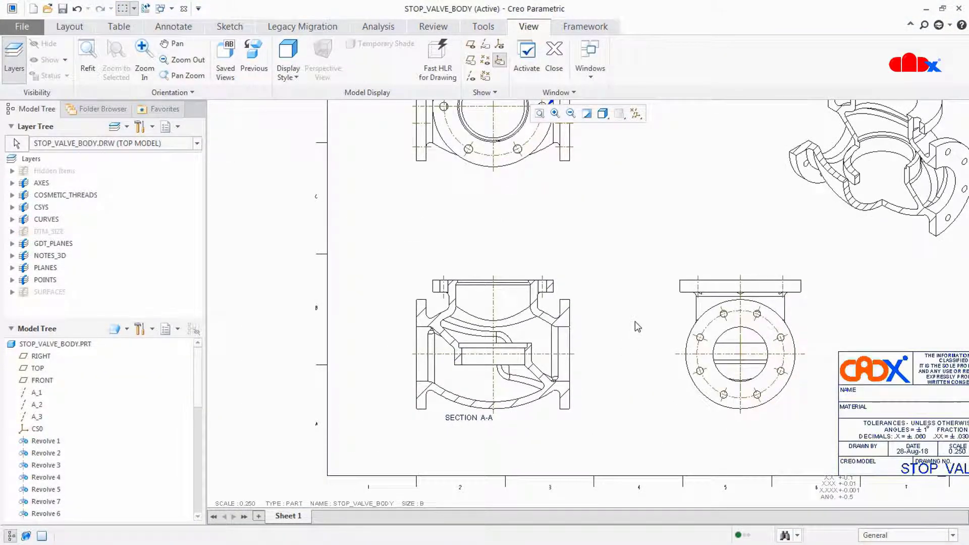
scroll(637, 326, "down", 1)
middle_click_drag(638, 318, 560, 375)
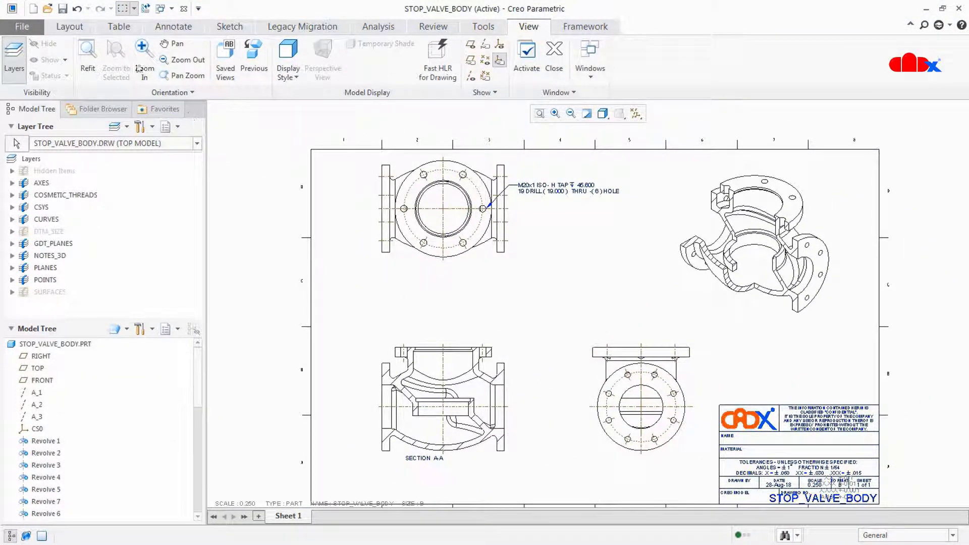
left_click(70, 26)
left_click(544, 78)
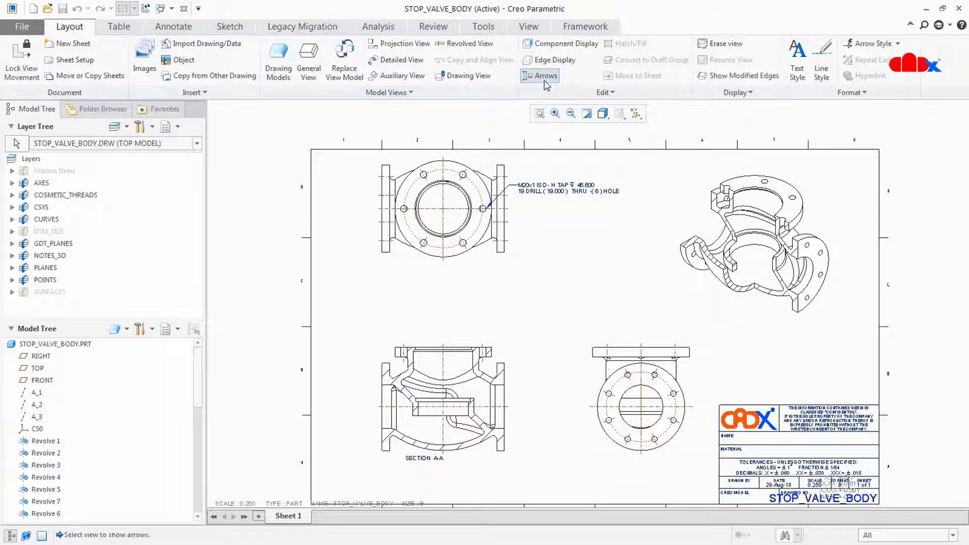
left_click(487, 394)
left_click(626, 386)
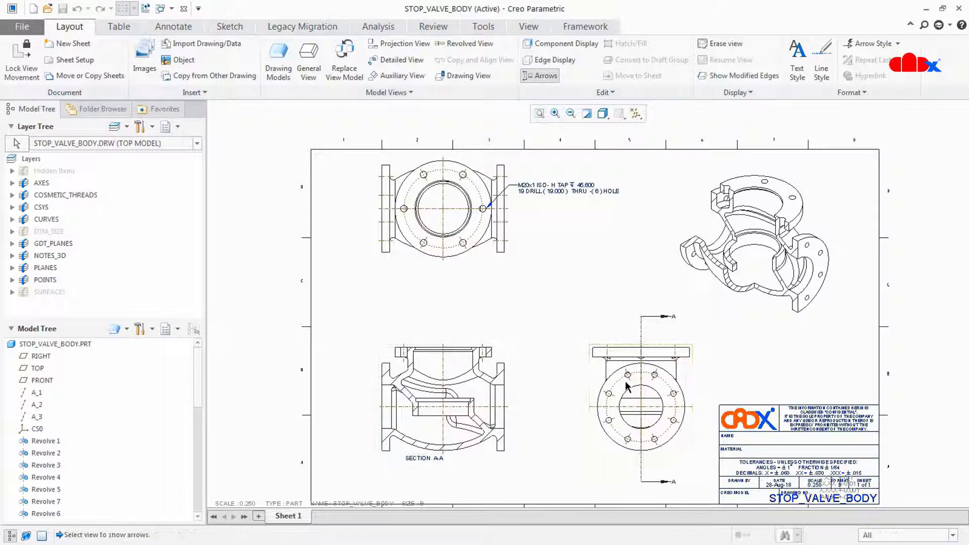
- Review the sectioned area options available for the front view's cross-section A and close its view settings
double_click(497, 371)
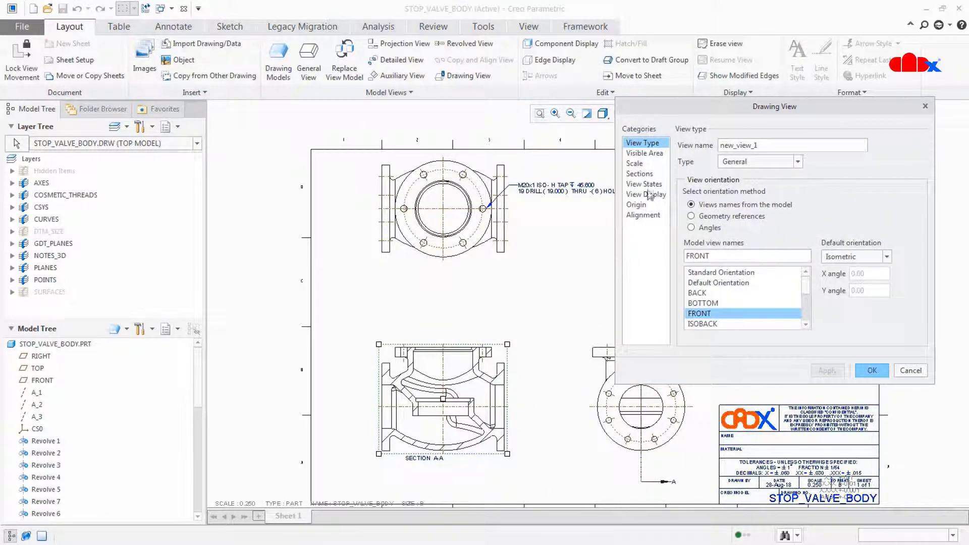
left_click(651, 174)
left_click(763, 233)
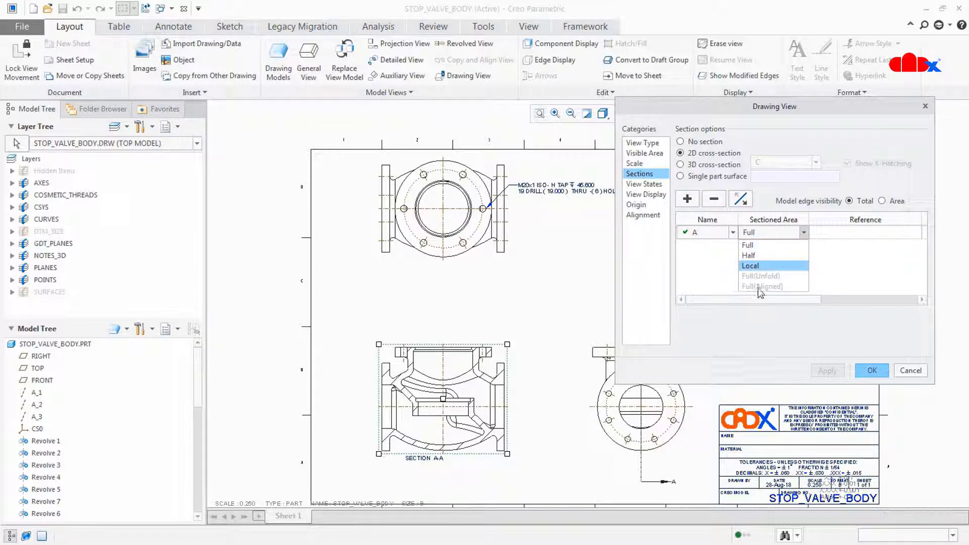
left_click(871, 371)
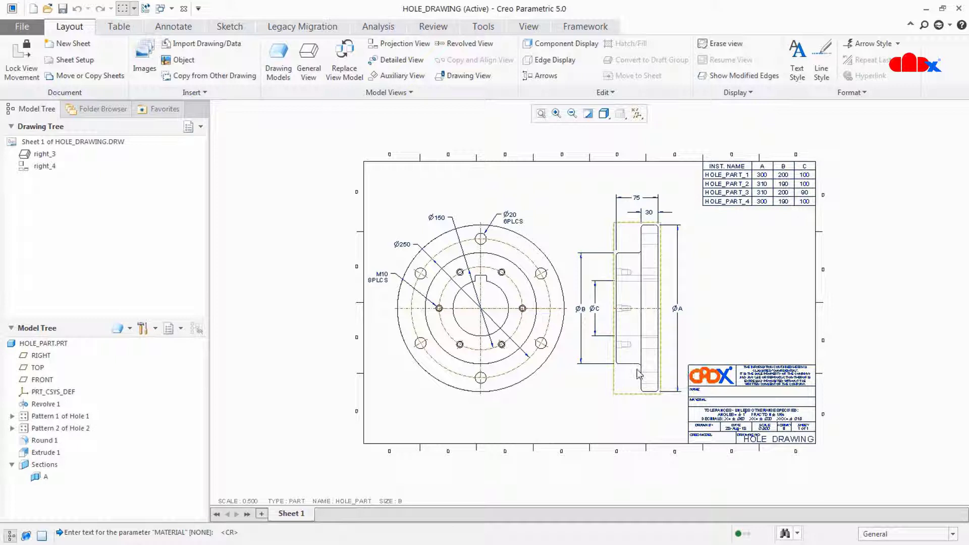
- In HOLE_DRAWING, apply 2D cross-section A with a Full sectioned area to projection view right_4
double_click(651, 363)
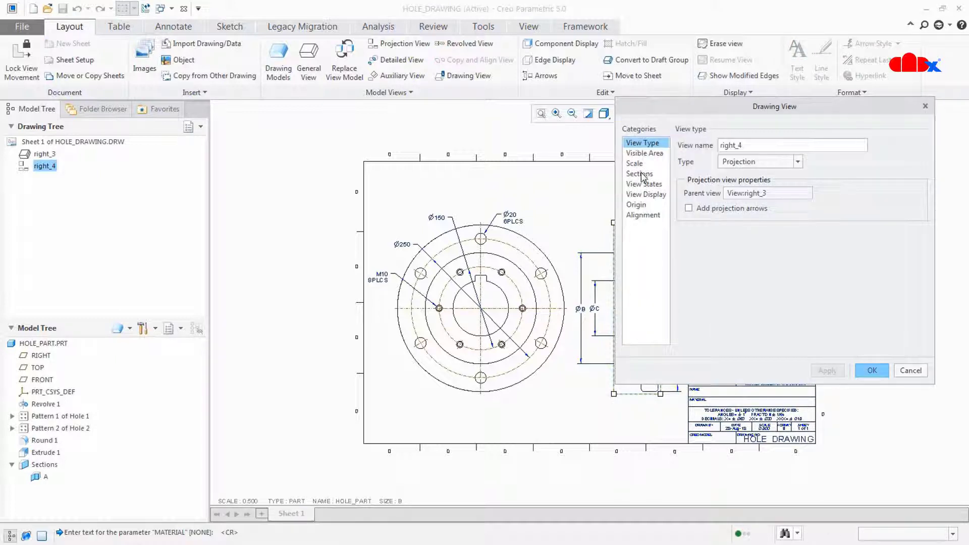
left_click(640, 174)
left_click(700, 154)
left_click(688, 199)
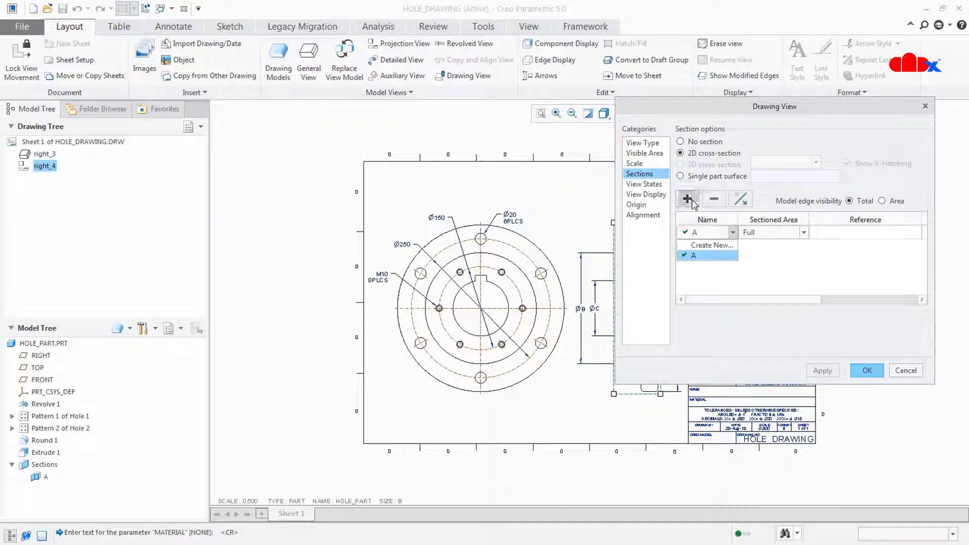
left_click(689, 260)
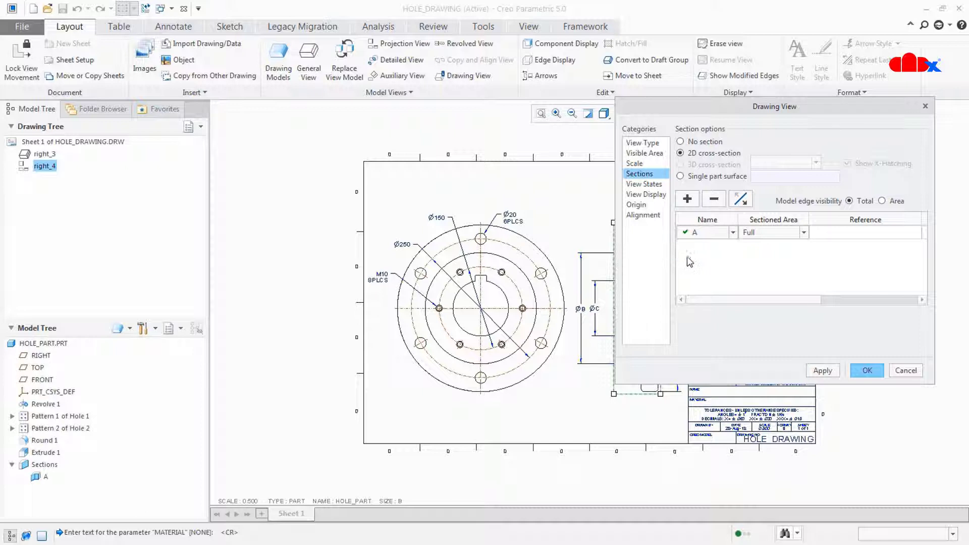
left_click(826, 372)
left_click(872, 372)
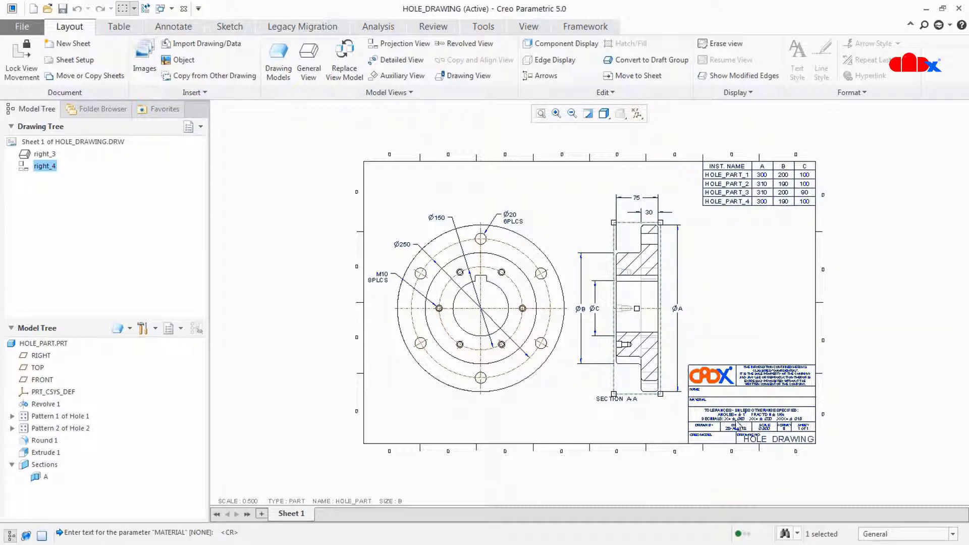
left_click(650, 417)
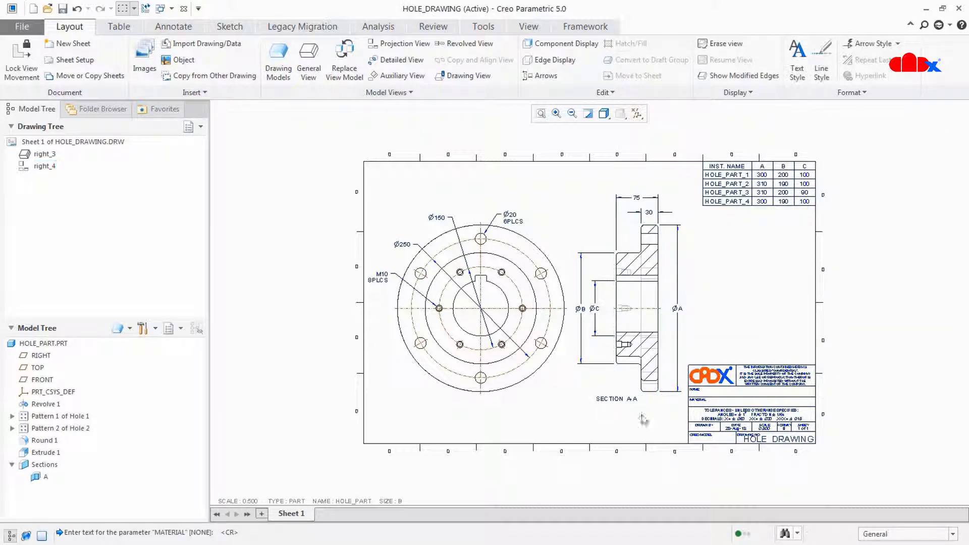
- Show the cutting-plane arrows of view right_4's section A on the circular flange view
left_click(539, 75)
left_click(632, 312)
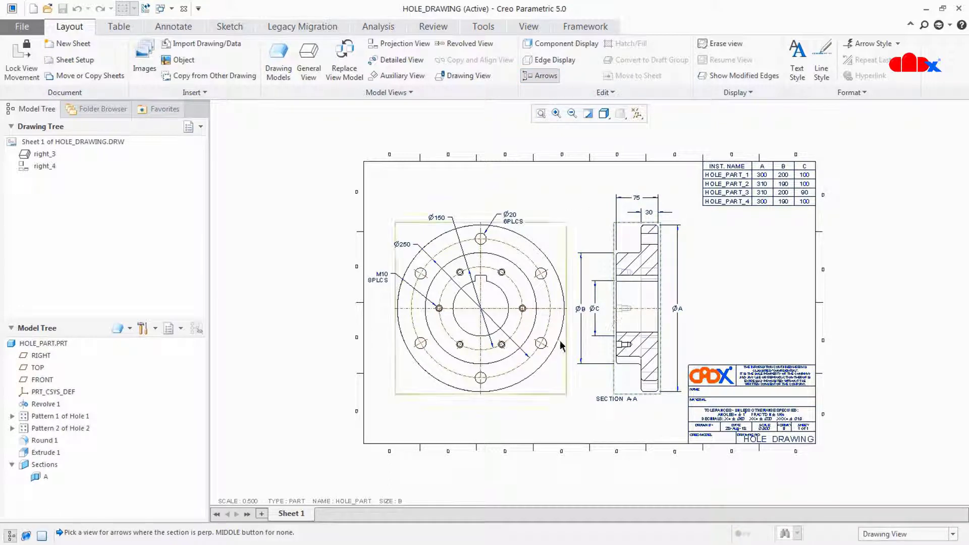
left_click(543, 371)
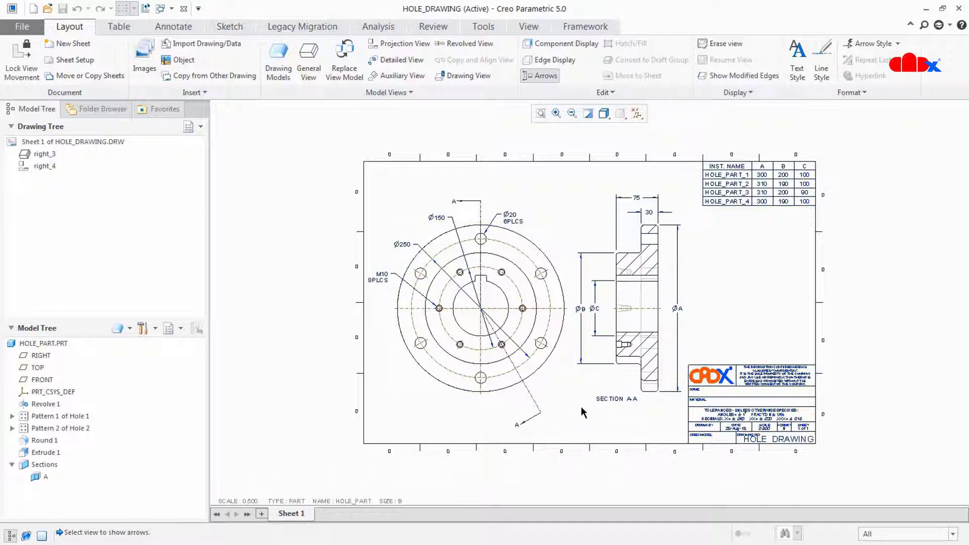
scroll(580, 407, "up", 2)
middle_click_drag(581, 402, 564, 435)
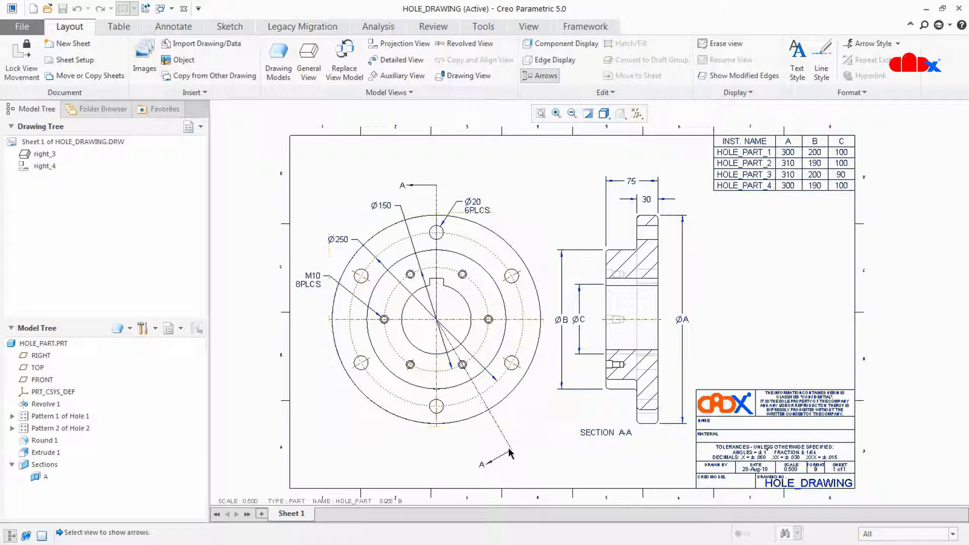
left_click(655, 355)
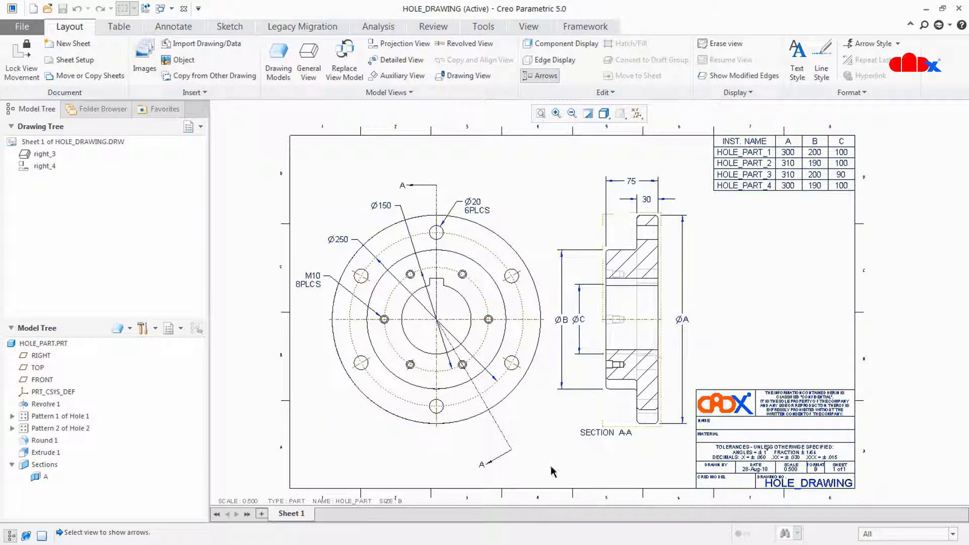
- Change view right_4's sectioned area to Full(Aligned) with the central axis A_1 as reference and accept the settings
double_click(612, 422)
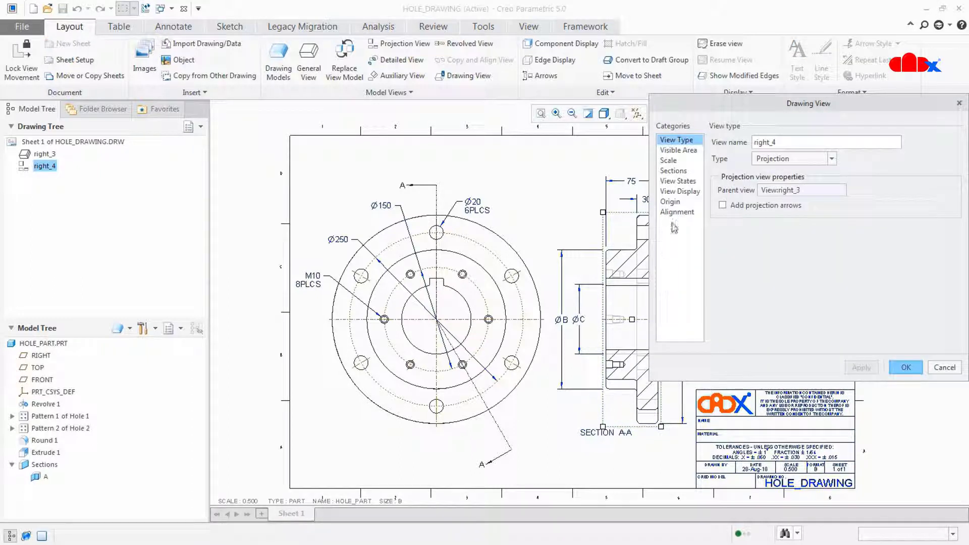
left_click(677, 171)
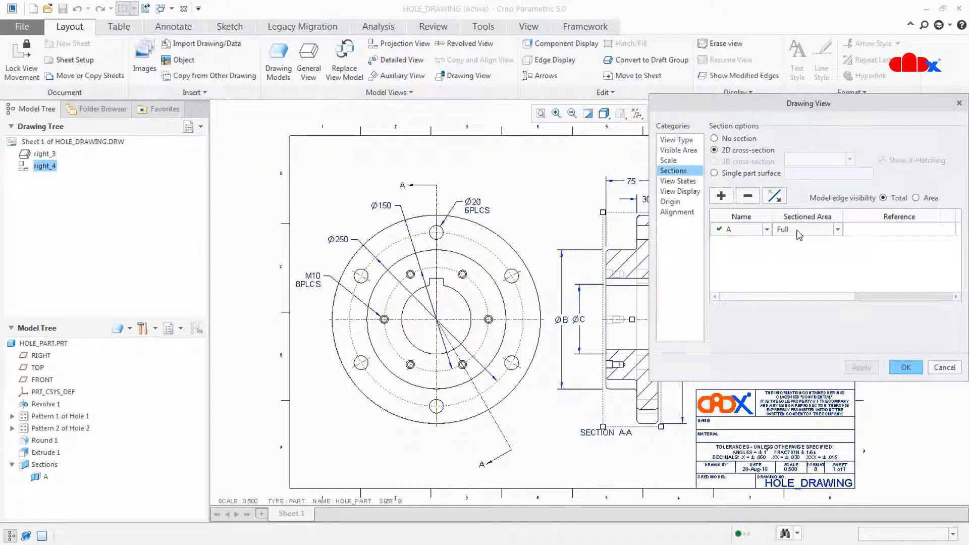
left_click(804, 229)
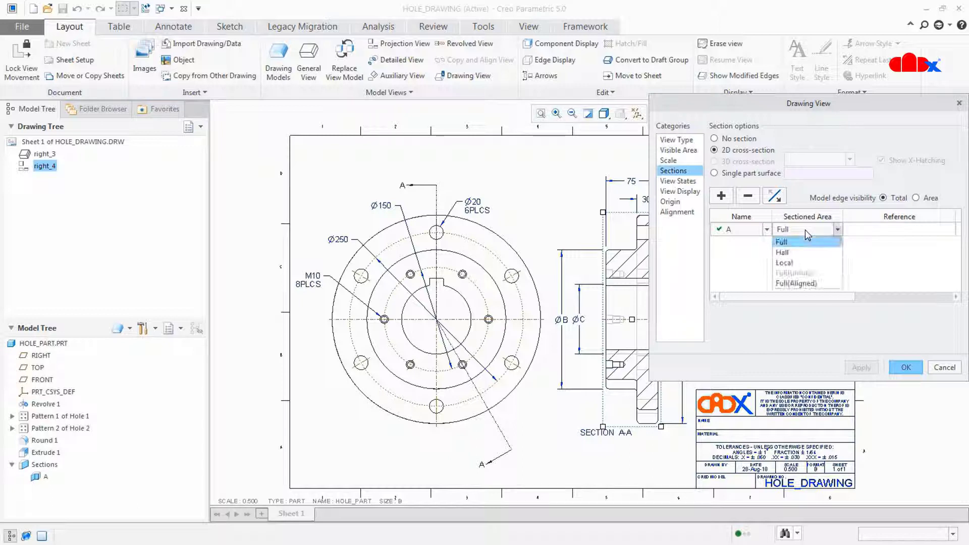
left_click(806, 283)
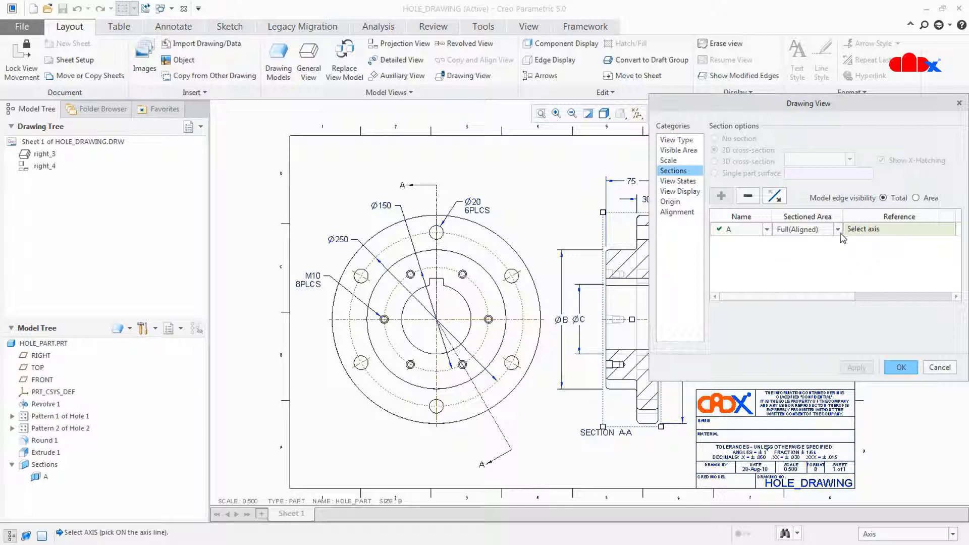
left_click(617, 320)
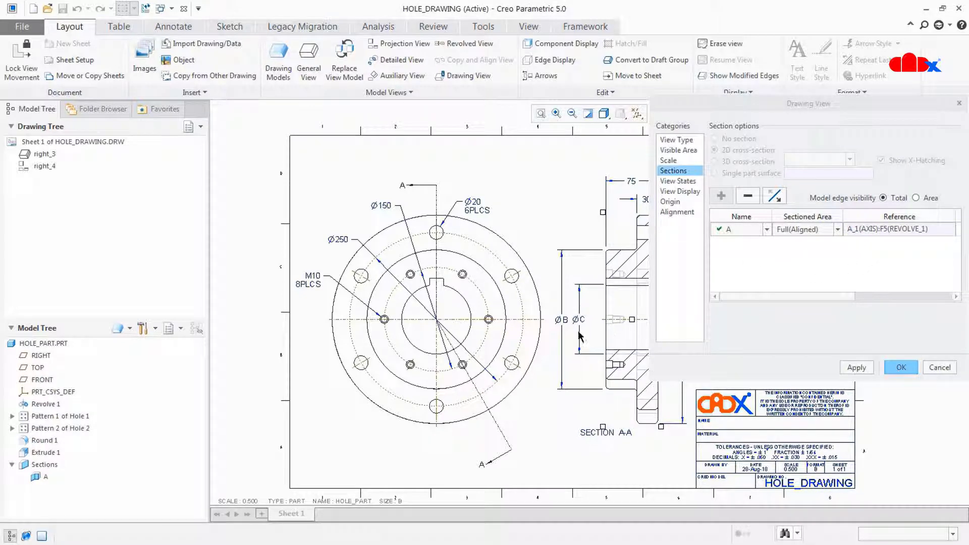
left_click(862, 368)
left_click(906, 367)
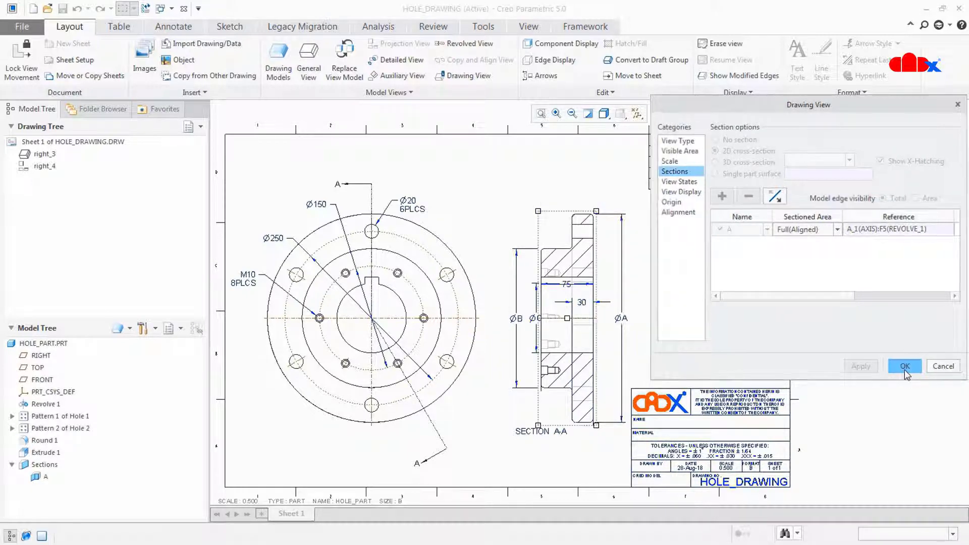
- Move the 75 and 30 dimensions below the sectioned view and place the SECTION A-A label beneath them
scroll(696, 290, "down", 4)
scroll(696, 289, "up", 4)
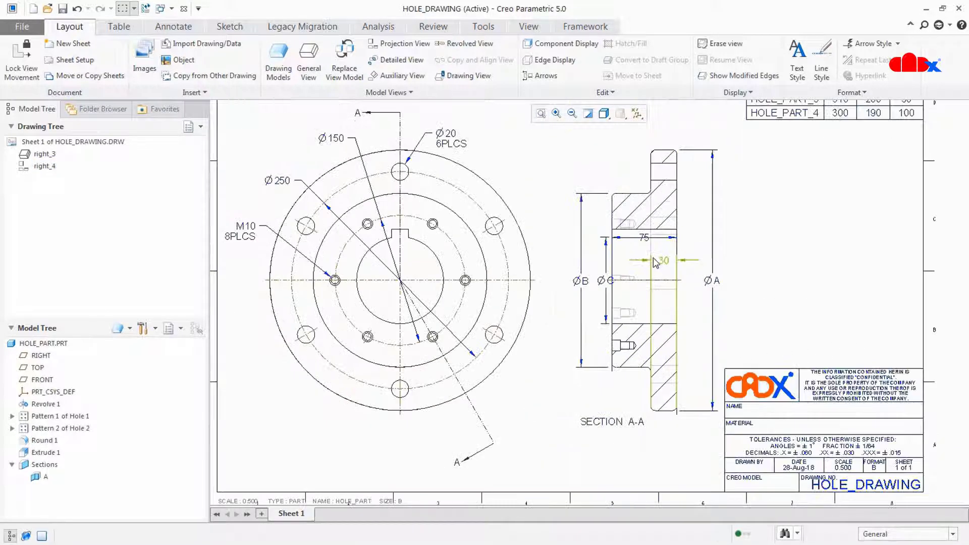
left_click(645, 238)
left_click_drag(645, 238, 632, 459)
left_click(623, 423)
left_click(665, 261)
left_click_drag(665, 263, 664, 426)
left_click(699, 453)
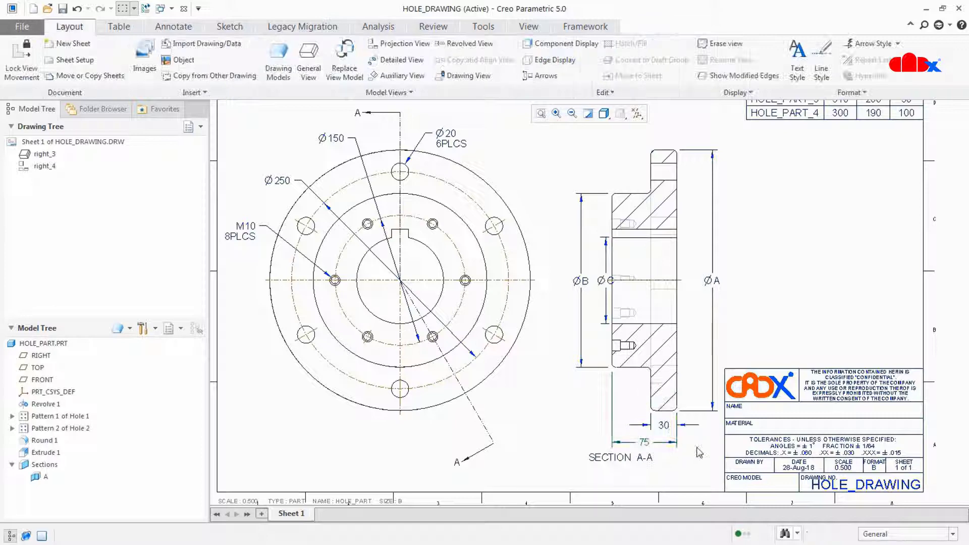
- Reposition the ØB and ØC dimensions so they sit clear of each other beside the sectioned view
middle_click_drag(689, 368, 781, 387)
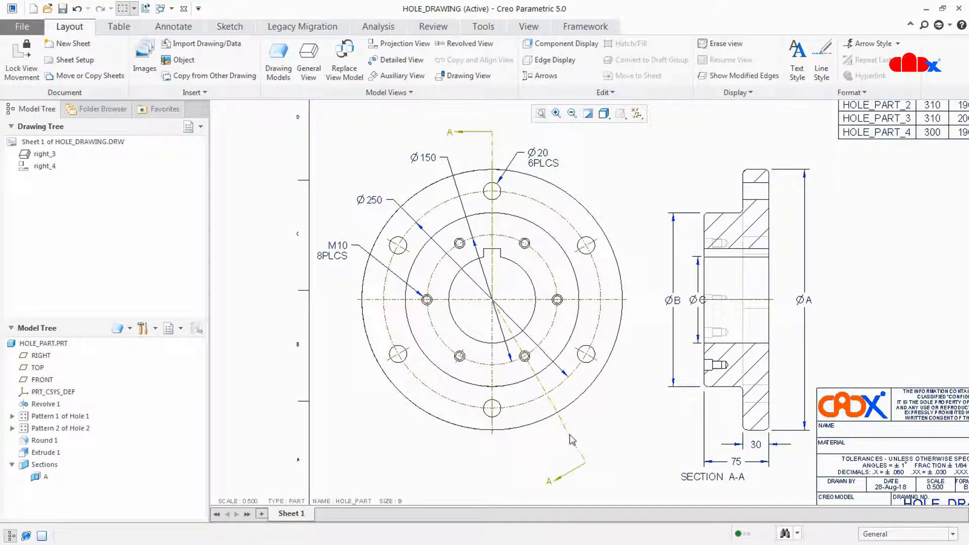
scroll(803, 303, "up", 2)
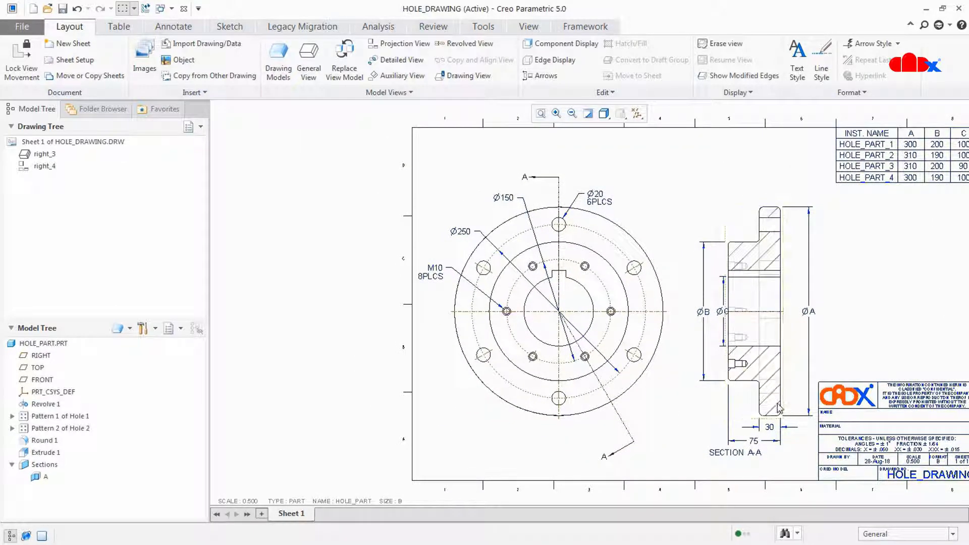
scroll(689, 406, "down", 1)
middle_click_drag(688, 407, 677, 418)
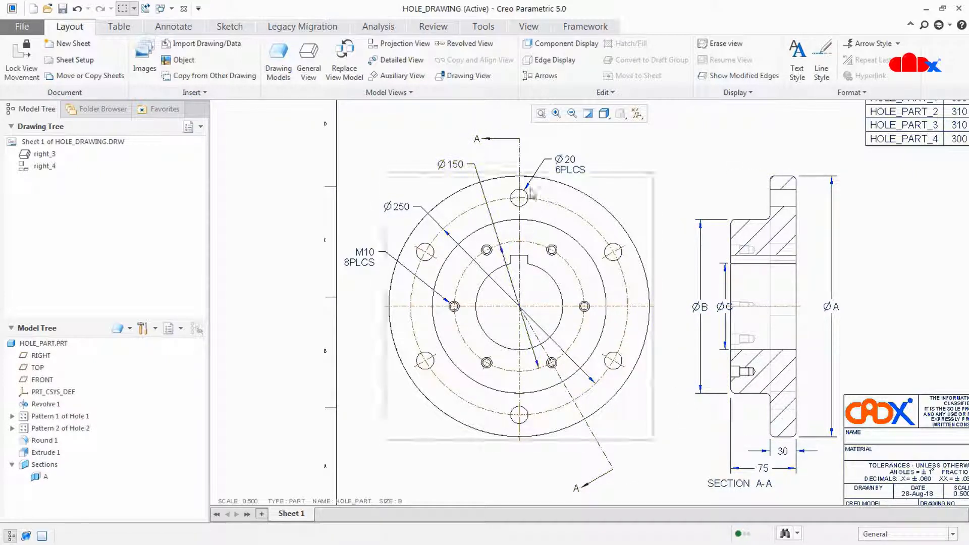
mouse_move(701, 306)
left_mouse_down()
mouse_move(685, 306)
mouse_move(712, 306)
left_mouse_up()
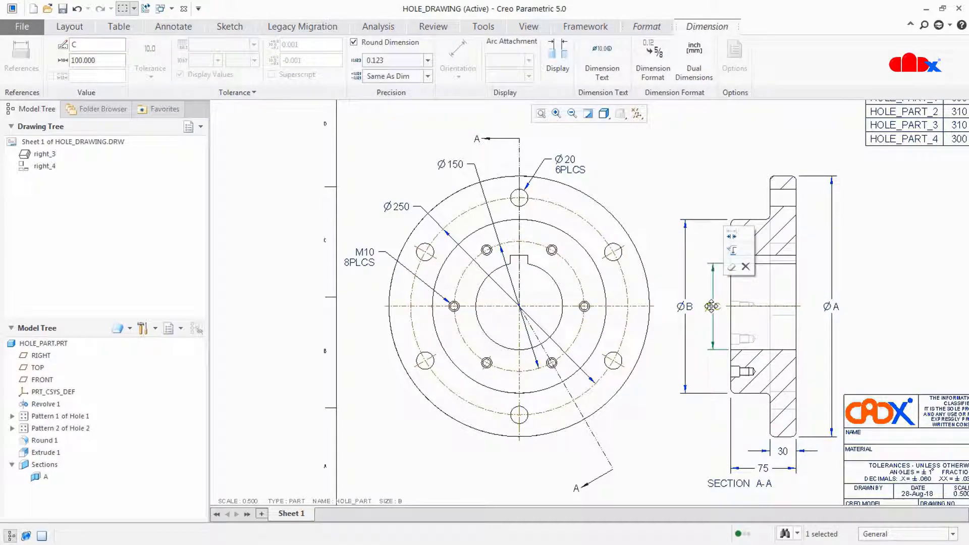
left_click(683, 443)
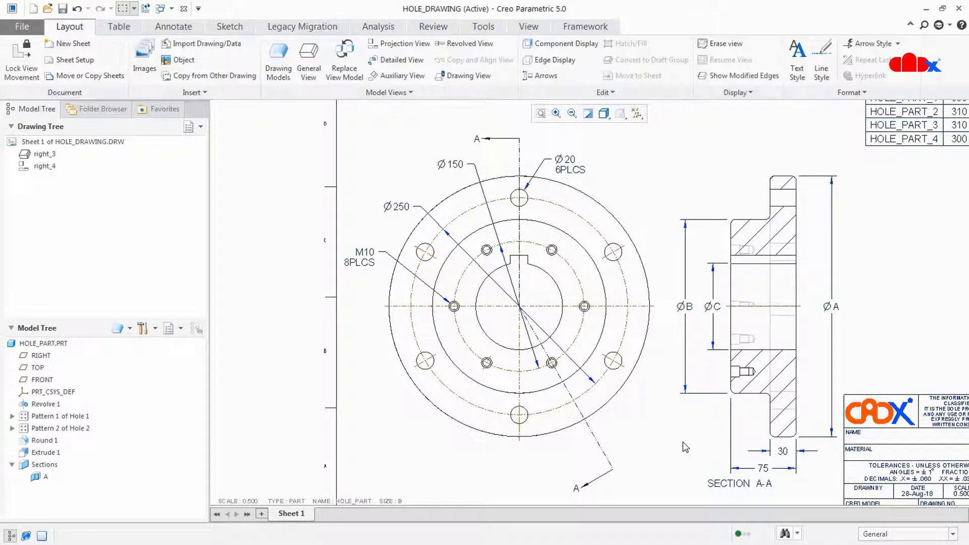
- Review the sectioned area options available for view right_4's section A and cancel its view settings
double_click(758, 420)
left_click(672, 171)
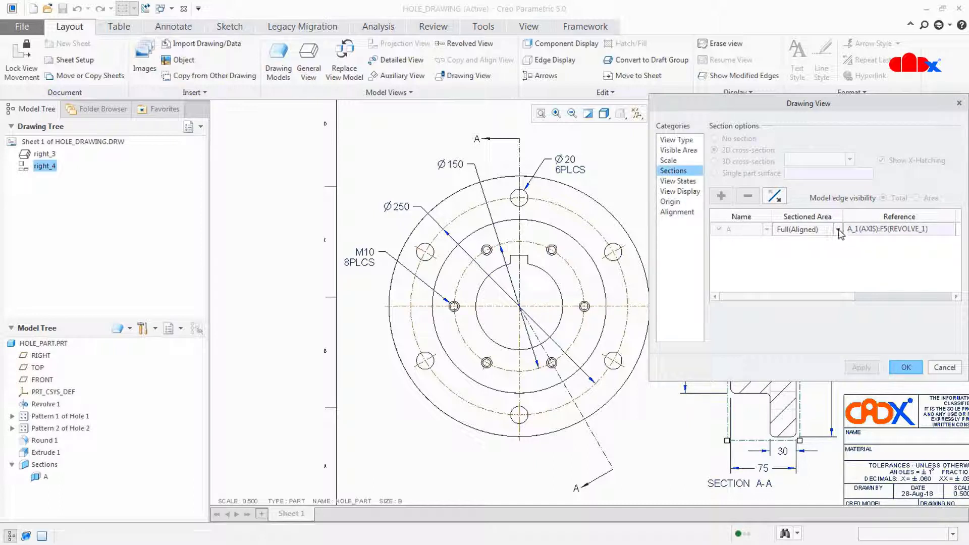
left_click(838, 229)
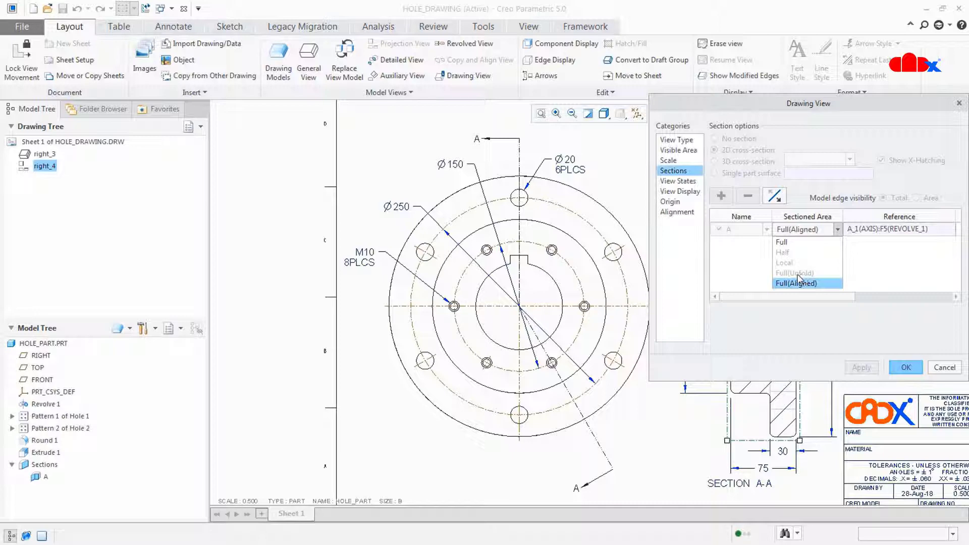
left_click(941, 373)
left_click(942, 369)
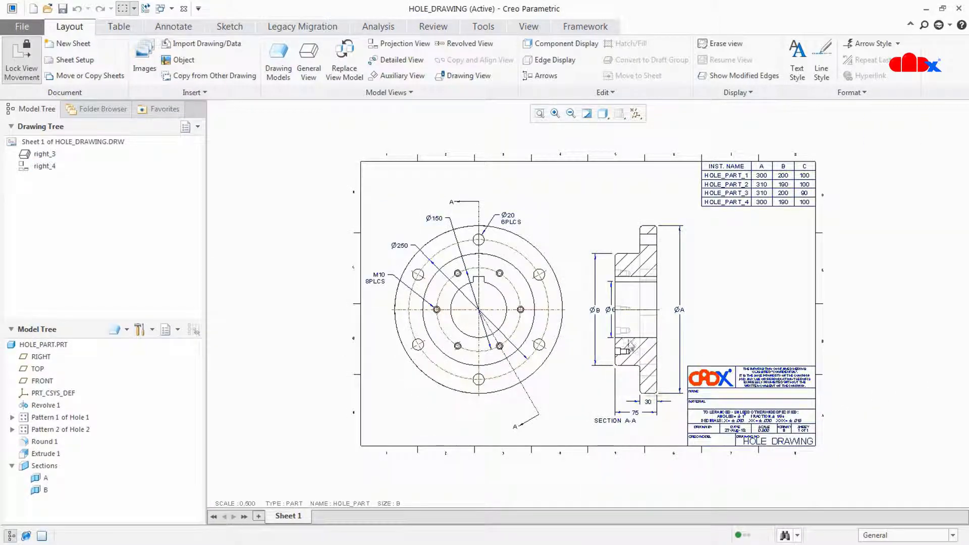
- Delete the ØA, ØB and ØC diameter dimensions from the sectioned view
key("Delete")
left_click(680, 313)
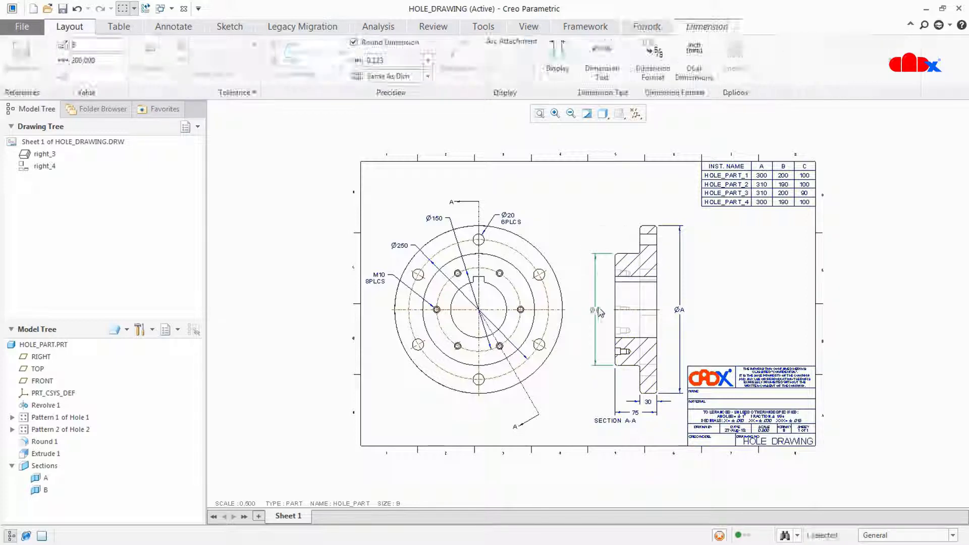
key("Delete")
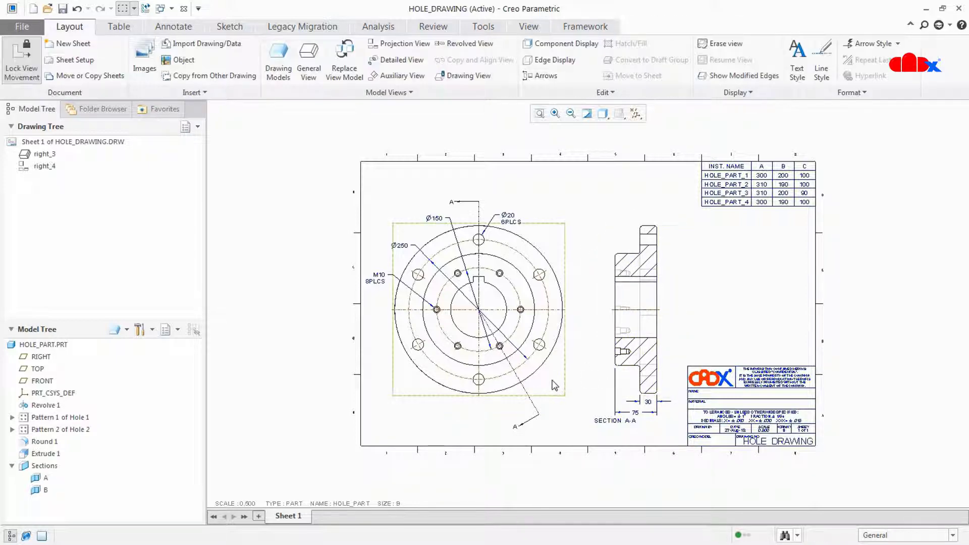
scroll(292, 308, "up", 1)
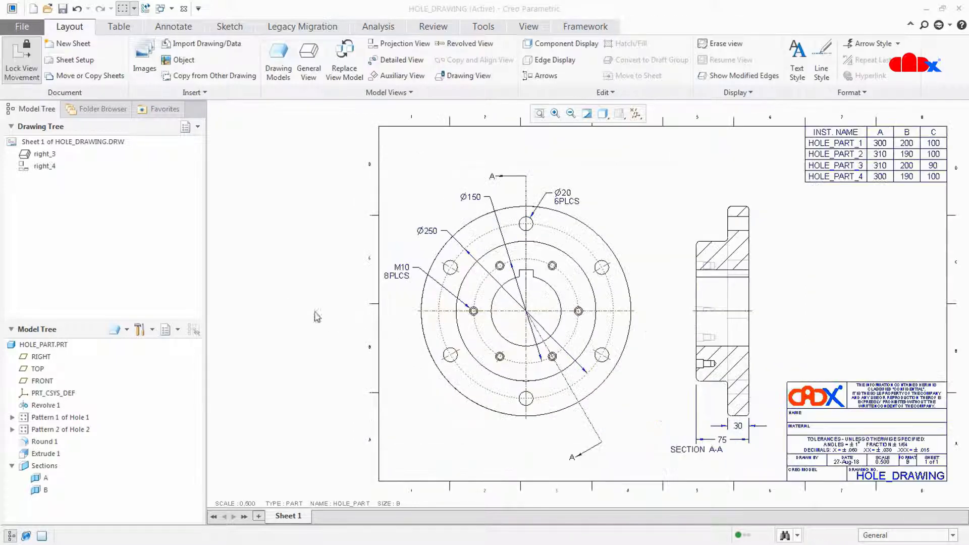
- Delete the section A cutting-plane arrows from view right_3 and place a projection of that view outside the sheet, left of the border
left_click(585, 413)
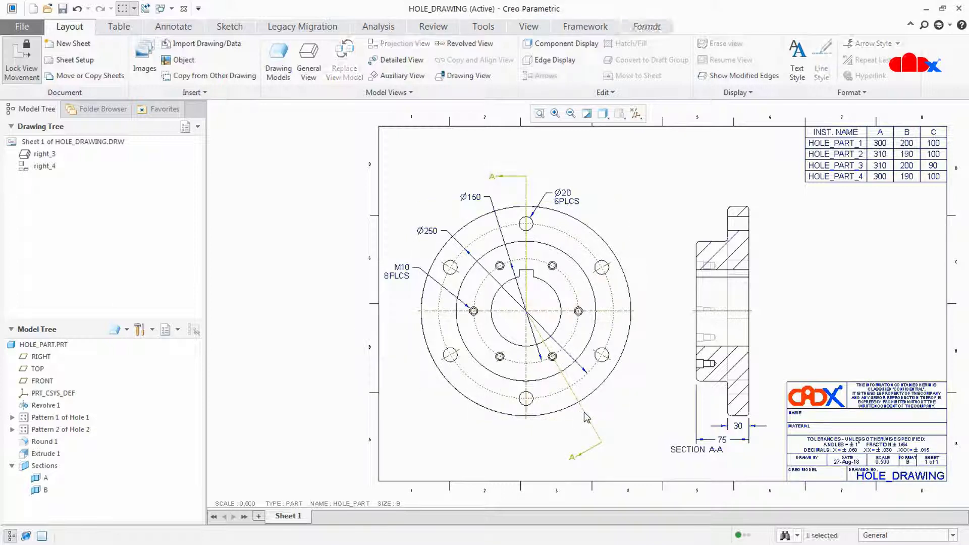
key("Delete")
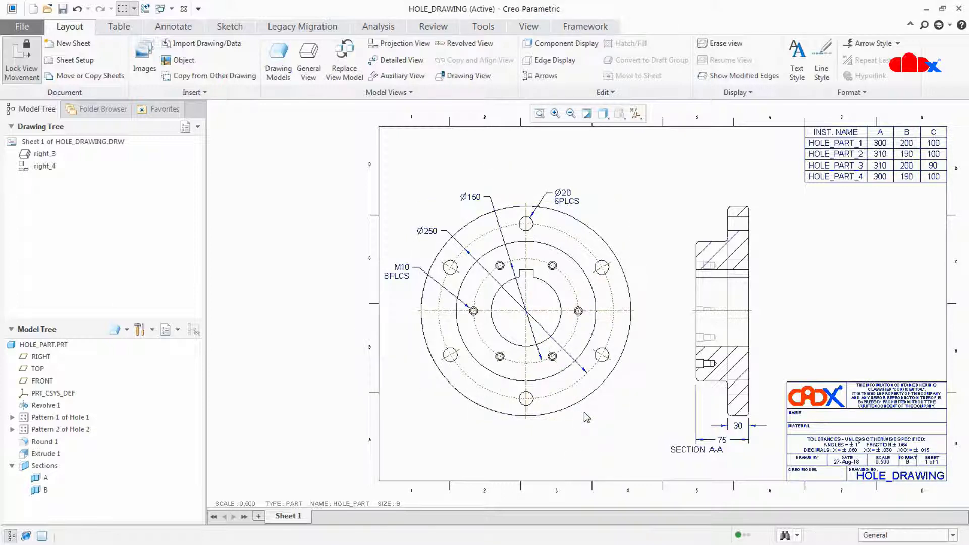
left_click(611, 398)
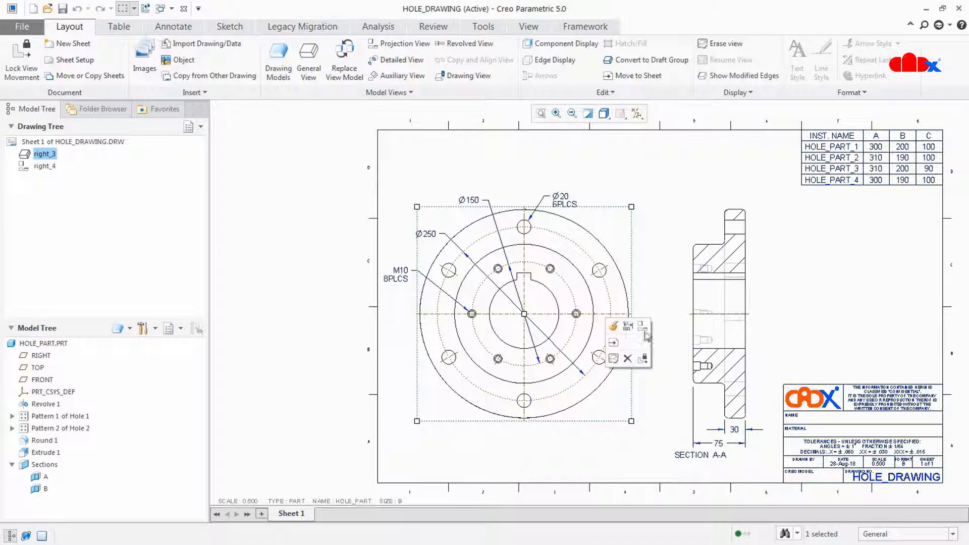
left_click(647, 337)
left_click(254, 336)
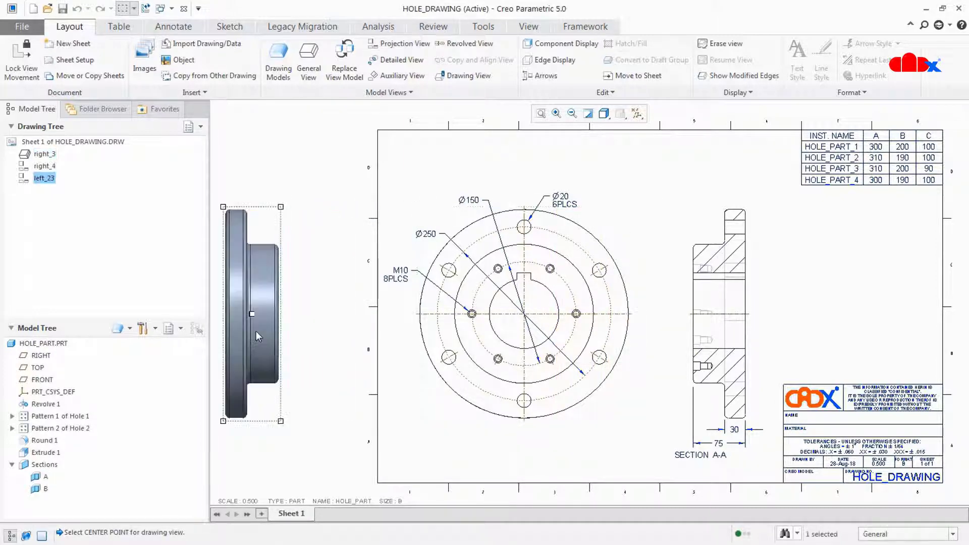
- Change the new projected view outside the sheet from a Projection to a General view
middle_click_drag(385, 341, 614, 344)
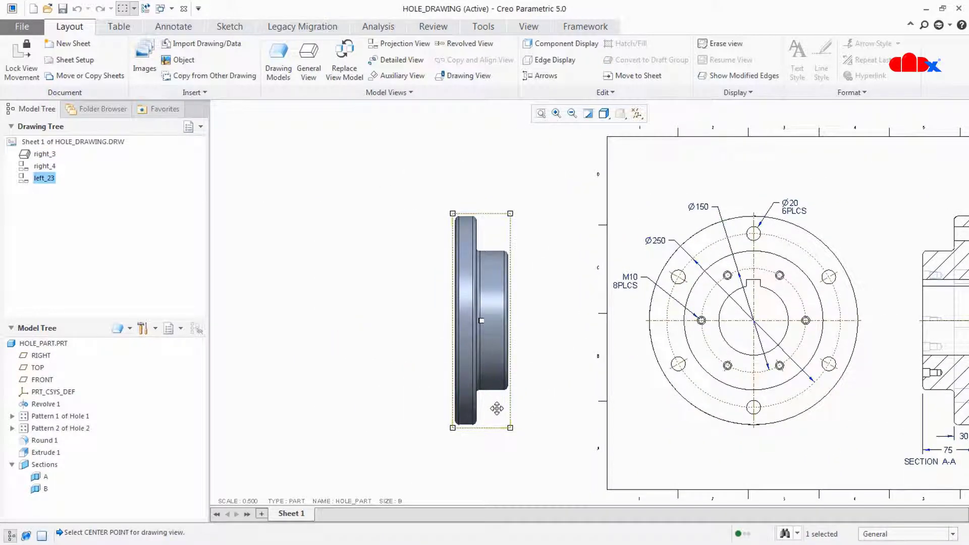
double_click(496, 408)
left_click(777, 158)
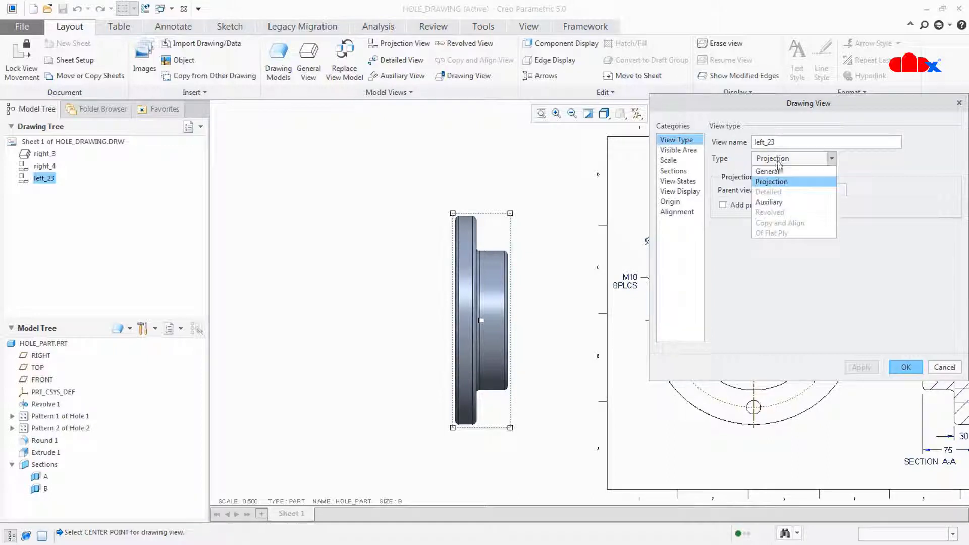
left_click(769, 169)
left_click(858, 372)
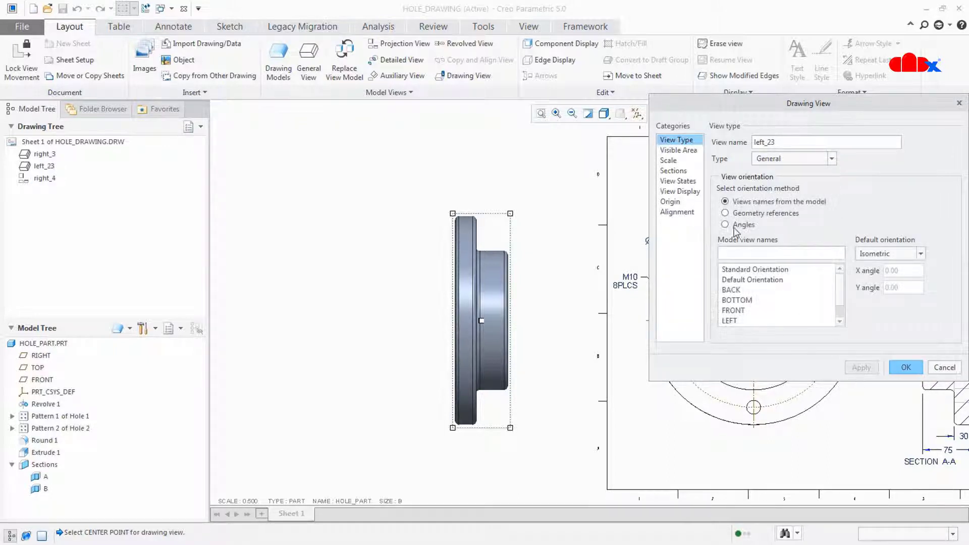
- Set the new general view's display style to No Hidden
left_click(681, 193)
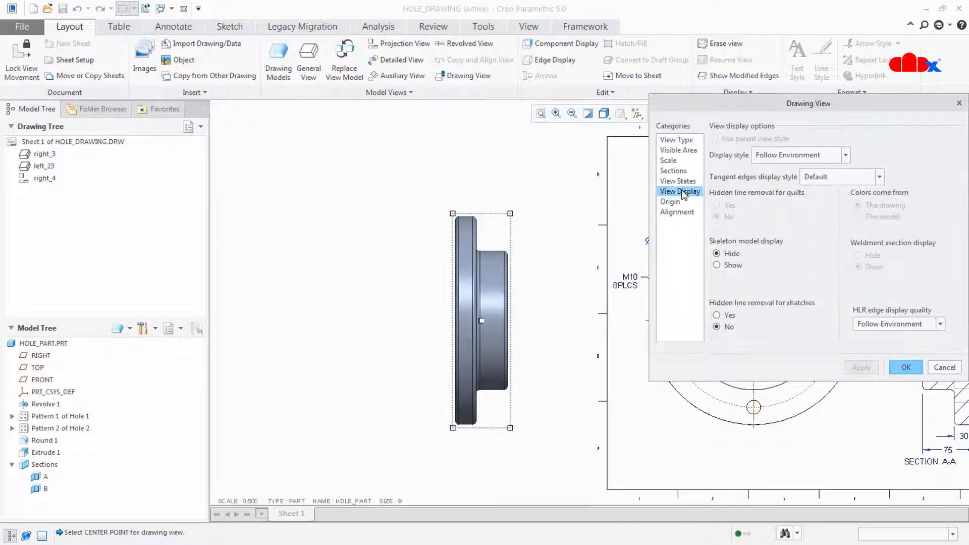
left_click(802, 162)
left_click(796, 211)
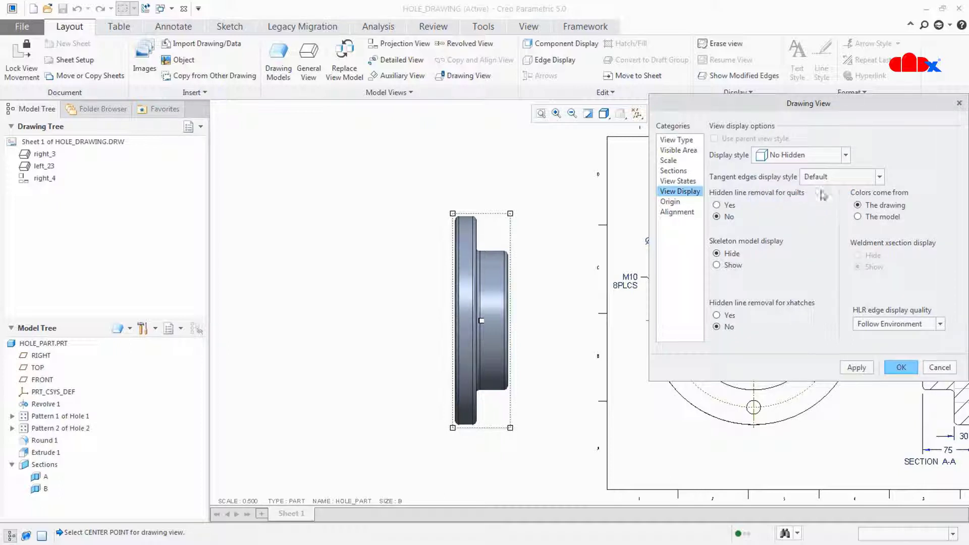
left_click(869, 369)
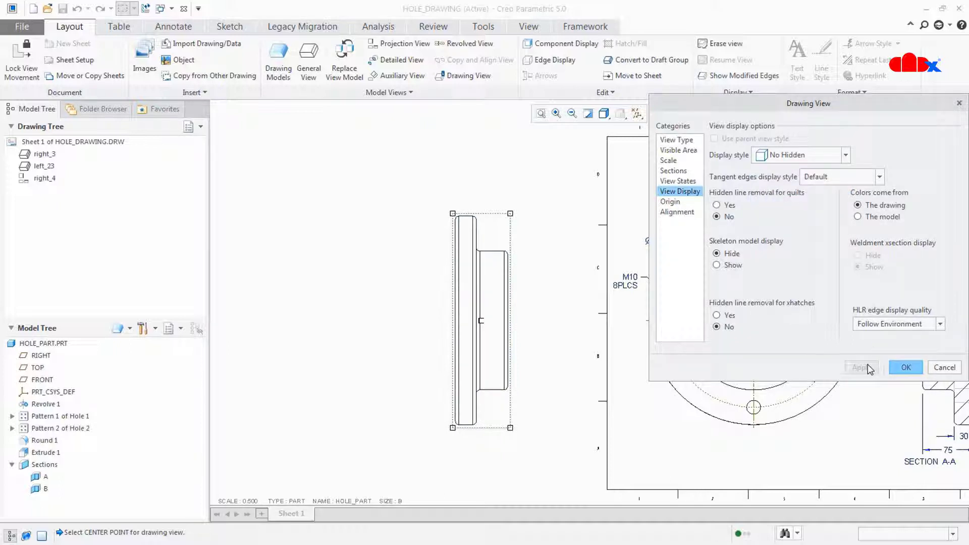
- Add 2D cross-section B to the general view with a Full sectioned area
left_click(674, 172)
left_click(714, 150)
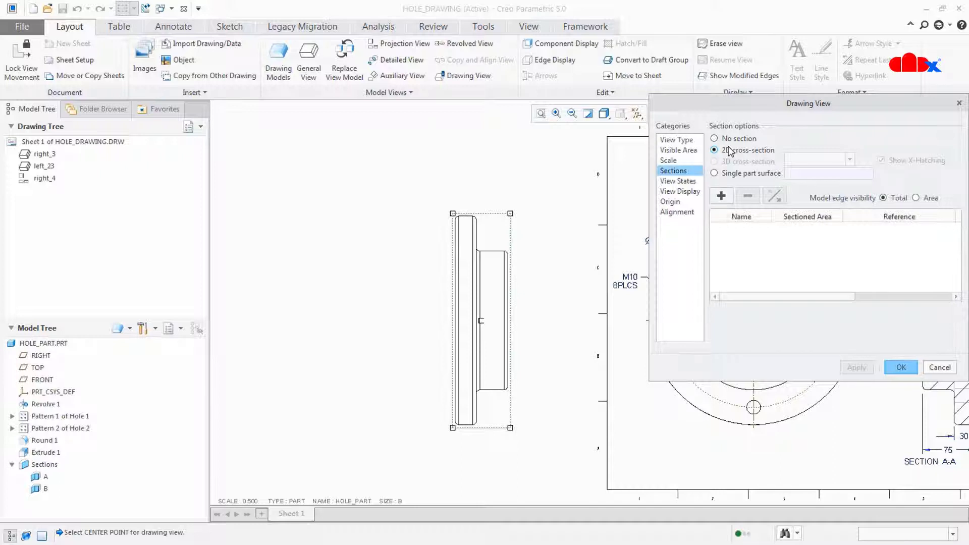
left_click(722, 195)
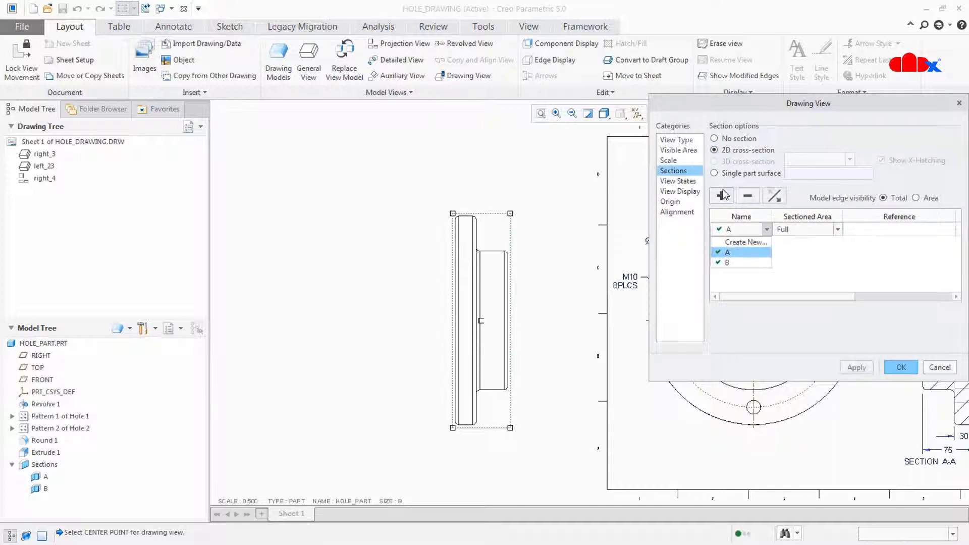
left_click(727, 267)
left_click(812, 233)
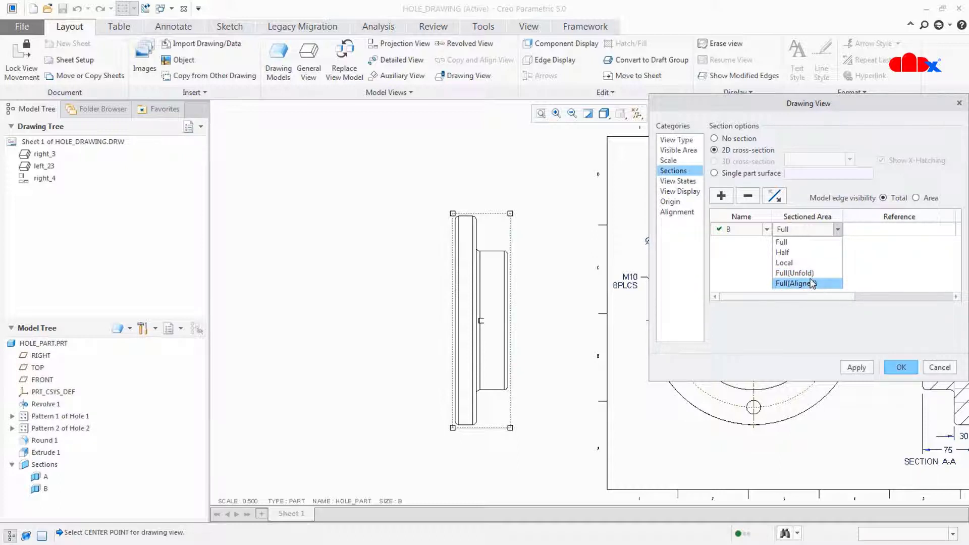
left_click(809, 243)
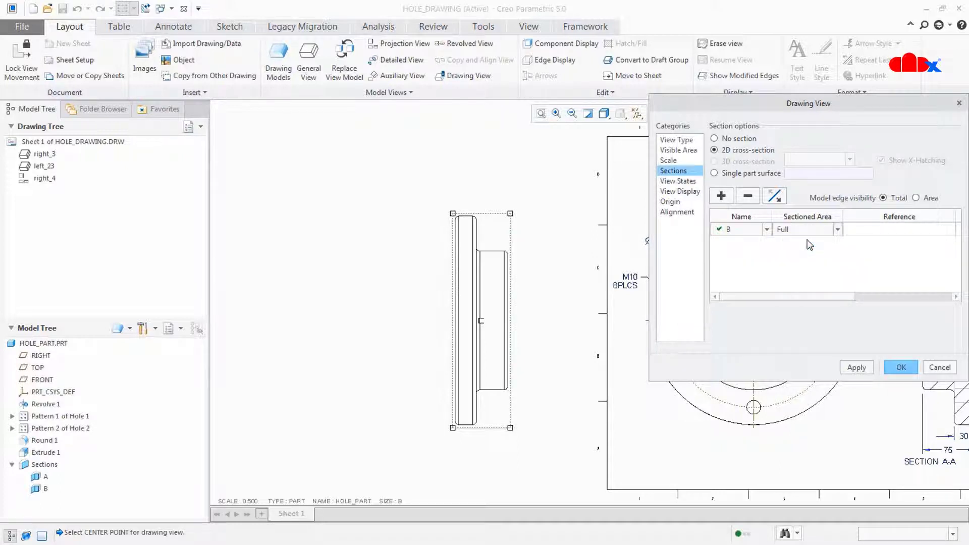
left_click(854, 367)
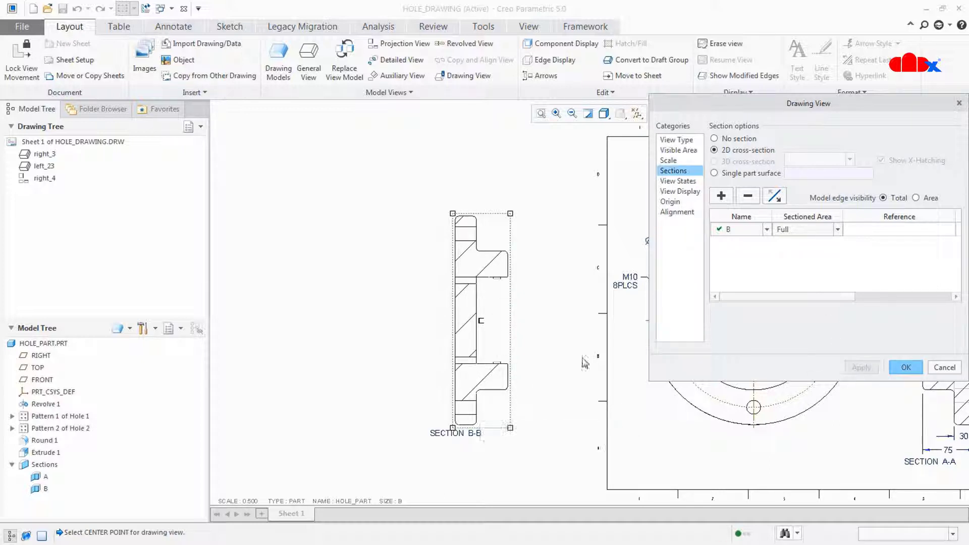
- Change section B's sectioned area to Full(Unfold) and accept the view settings
left_click(812, 232)
left_click(807, 273)
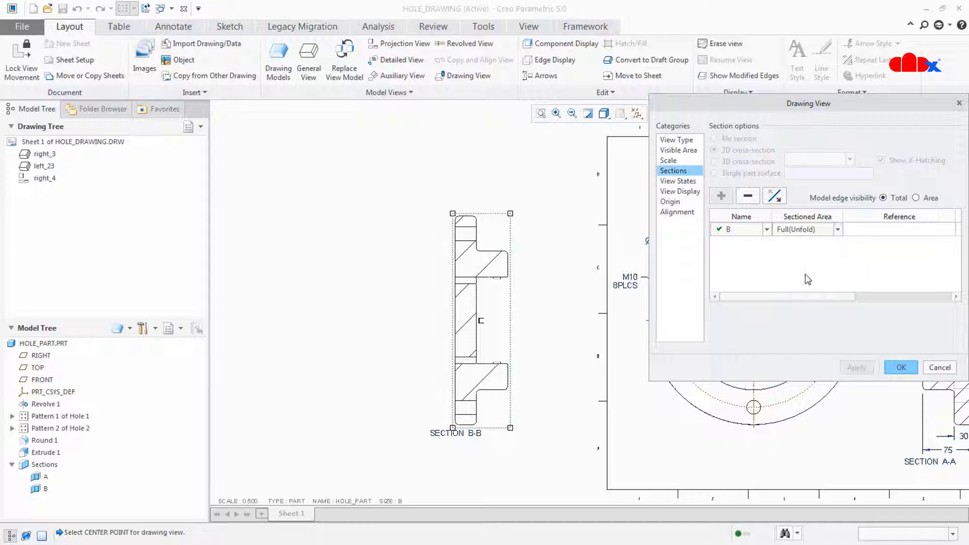
left_click(856, 368)
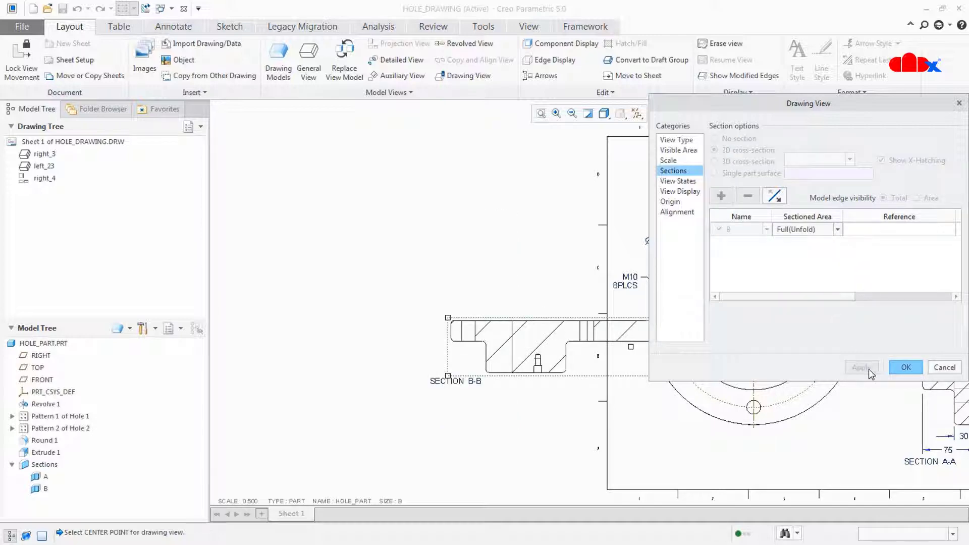
left_click(906, 367)
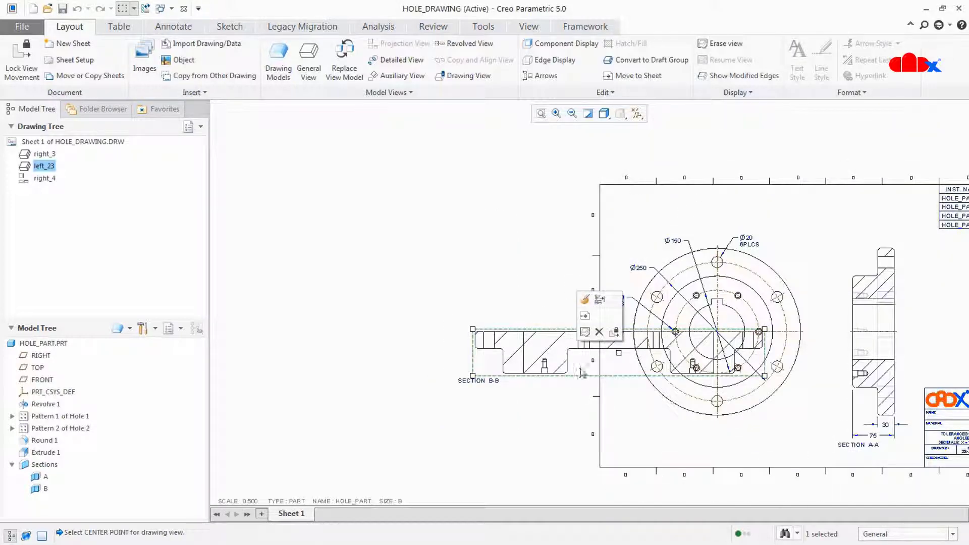
- Move the unfolded SECTION B-B view outside the sheet so it no longer overlaps the circular view
left_click_drag(481, 360, 287, 348)
left_click(415, 430)
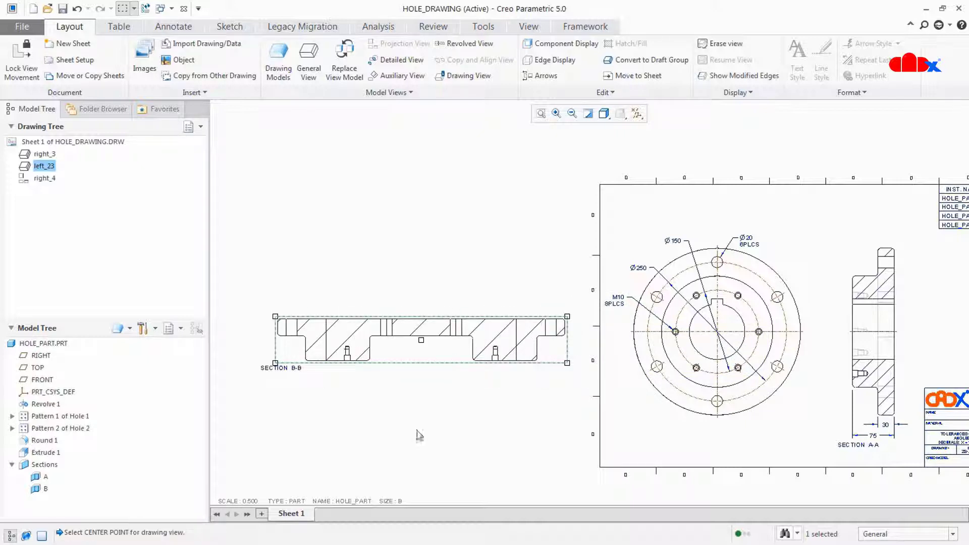
scroll(444, 403, "down", 1)
middle_click_drag(514, 386, 539, 364)
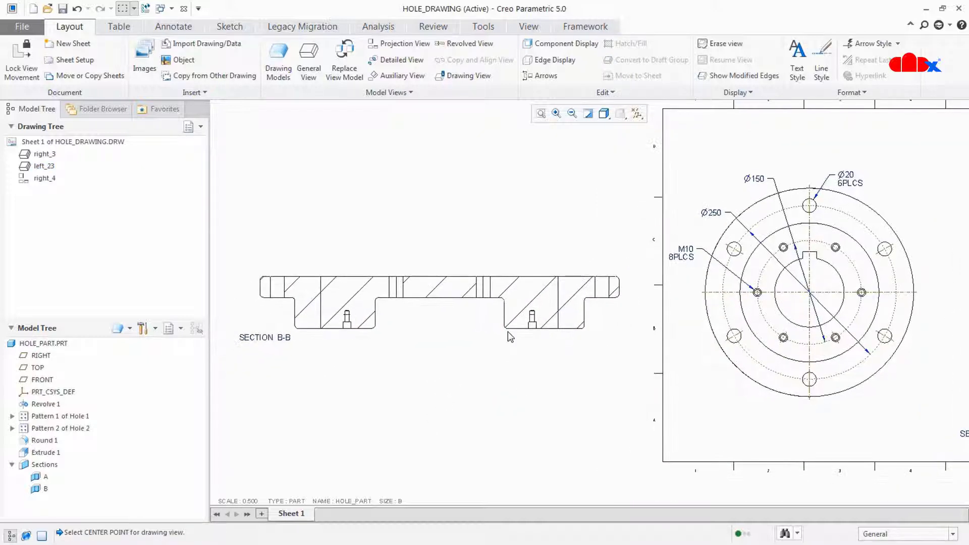
- Show the section B cutting-plane arrows of the unfolded view on the circular view right_3
left_click(539, 75)
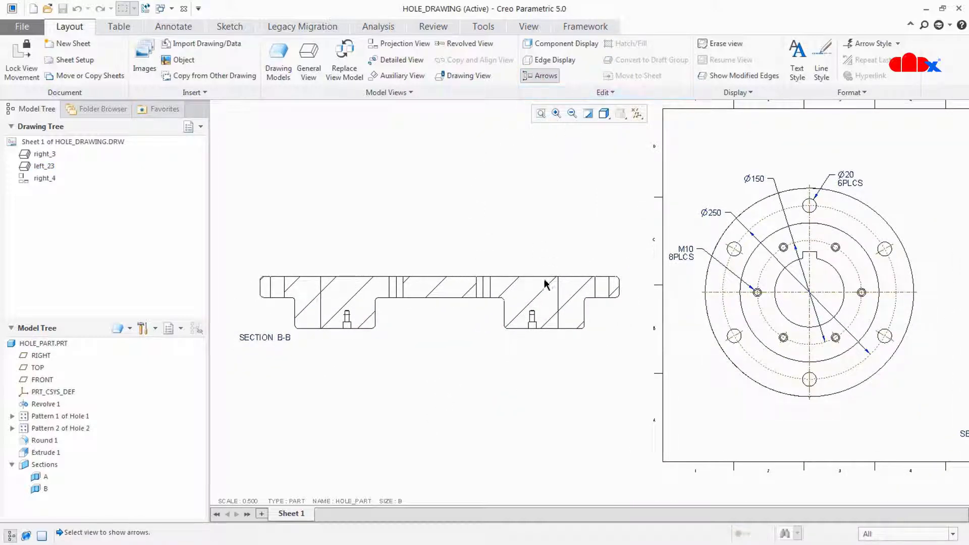
left_click(566, 310)
left_click(773, 347)
middle_click_drag(773, 347, 708, 343)
scroll(707, 383, "down", 3)
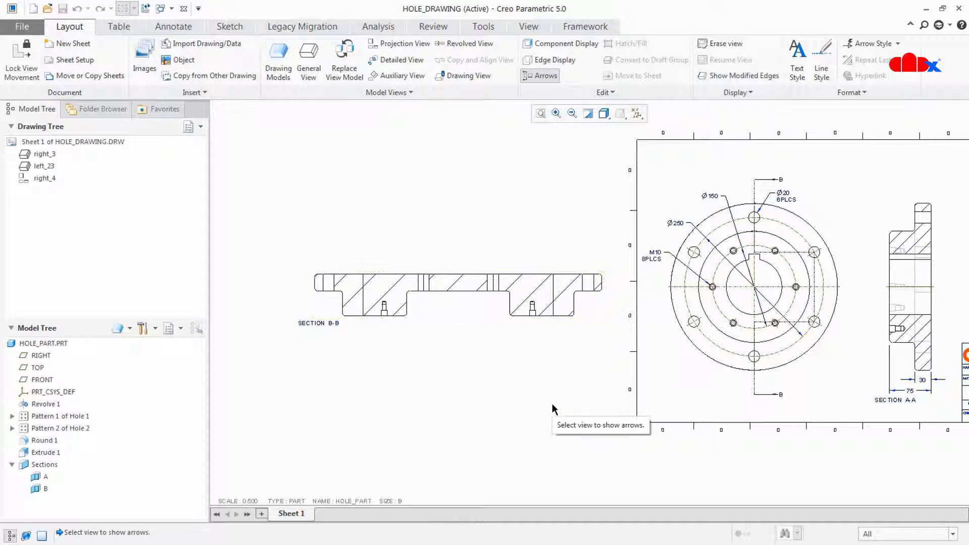
key("ctrl+d")
- Rotate the unfolded SECTION B-B view by an angle of 90 about the Normal reference
left_click(375, 346)
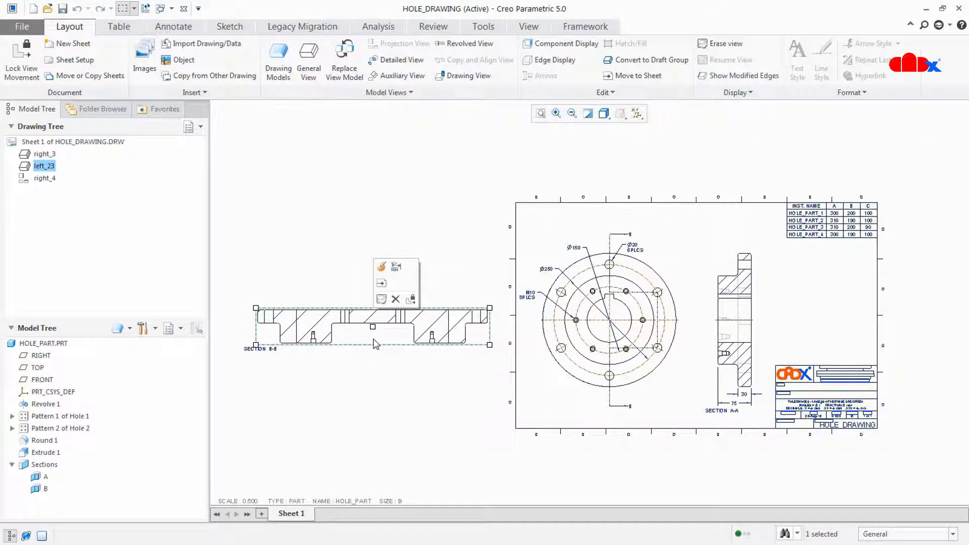
double_click(383, 329)
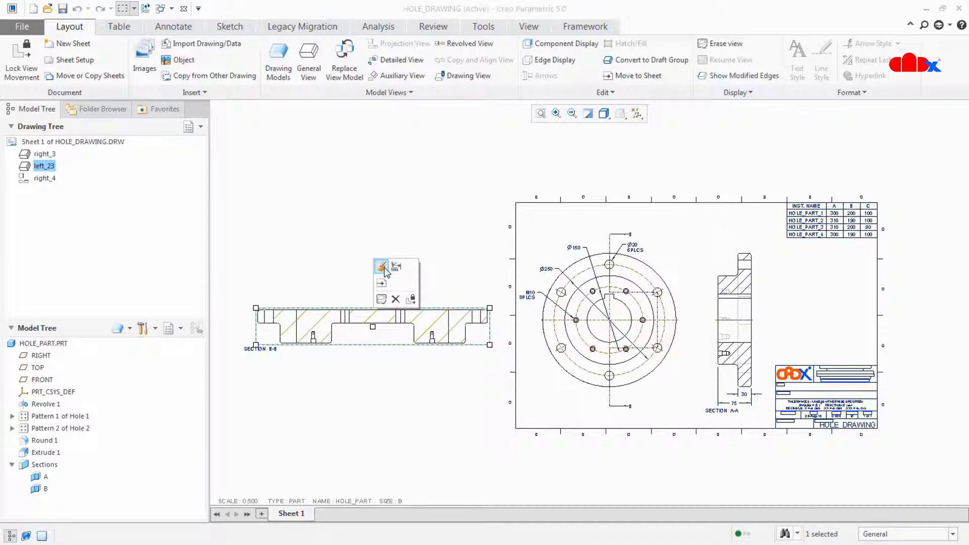
type("90")
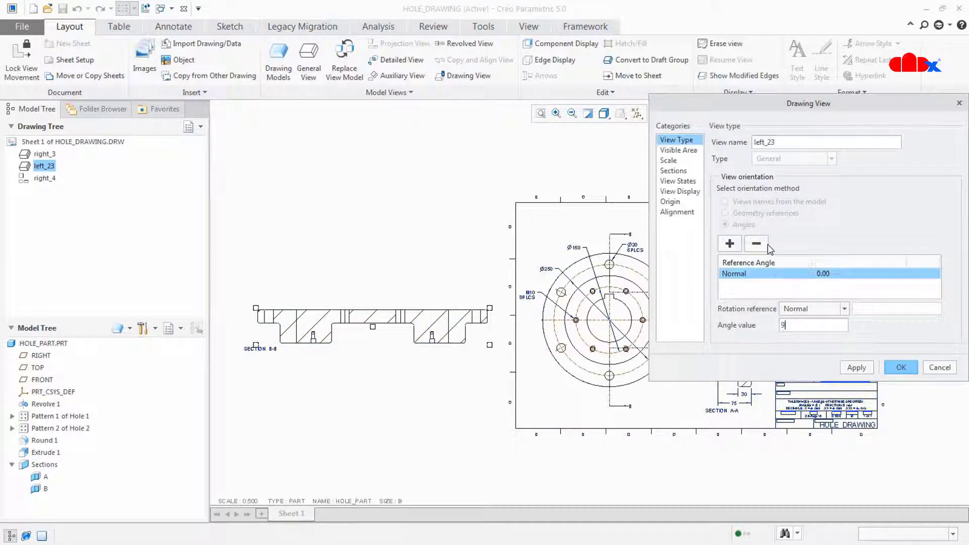
left_click(856, 367)
left_click(901, 367)
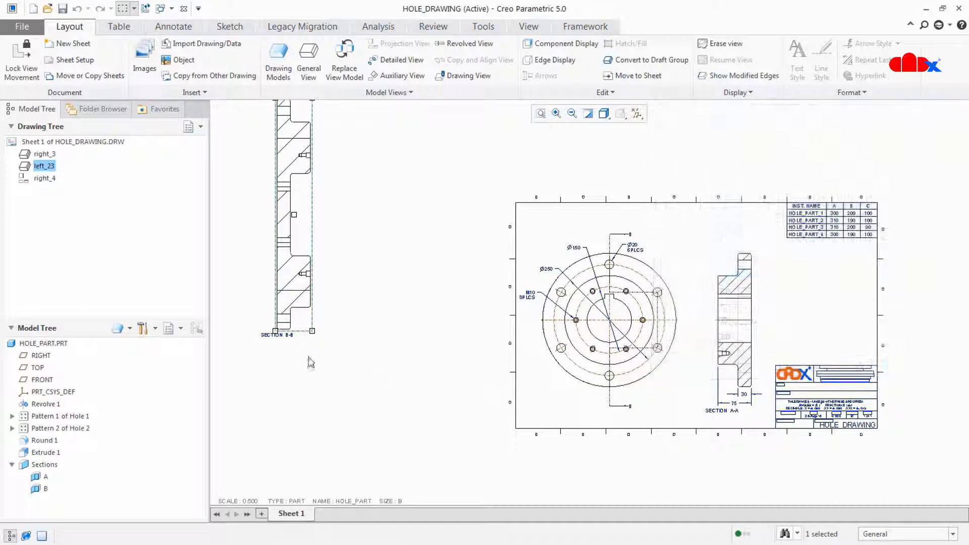
- Move the rotated SECTION B-B view upright beside the sheet's left border, roughly level with the circular view
left_click_drag(305, 325, 481, 420)
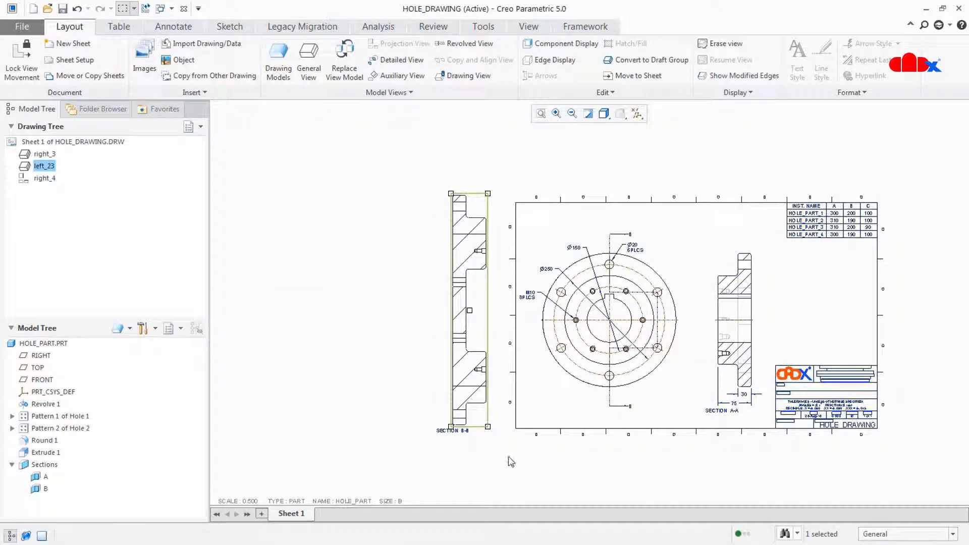
left_click(533, 451)
scroll(535, 441, "up", 3)
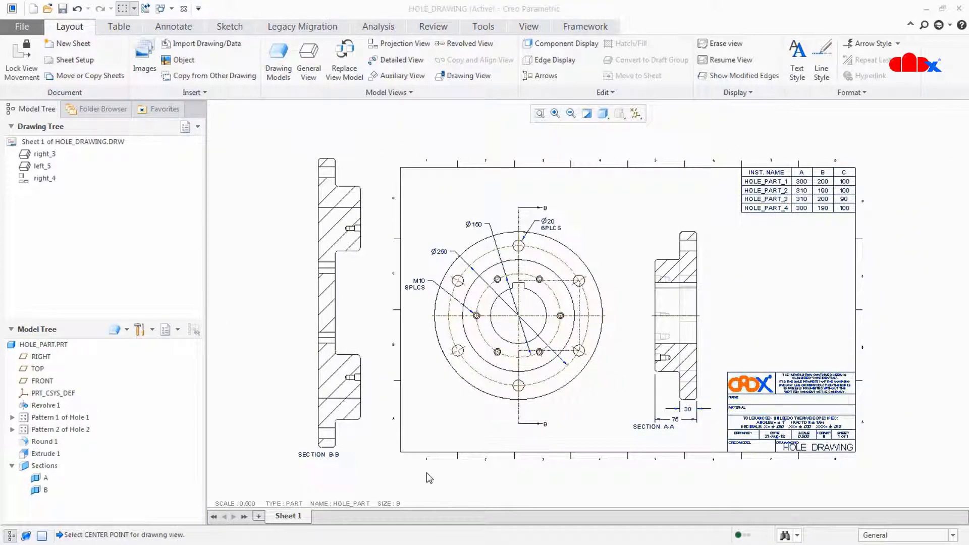
- Shift the SECTION B-B view further away from the sheet and move the SECTION A-A view right towards the title block
left_click(344, 439)
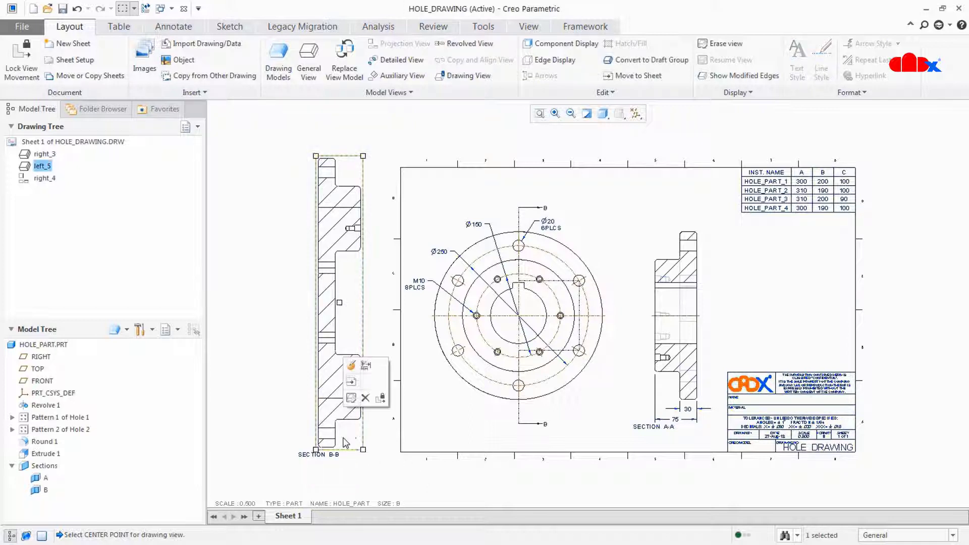
left_click_drag(349, 438, 292, 438)
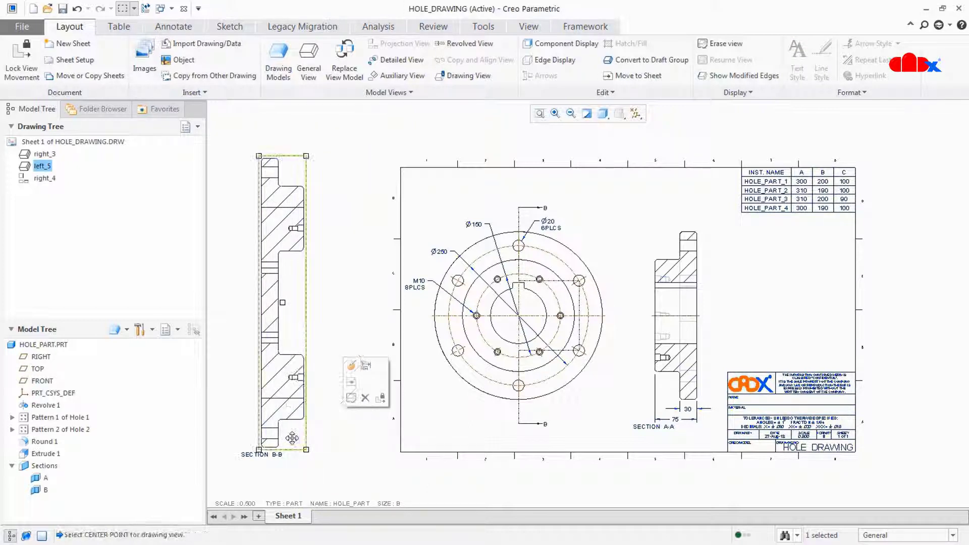
left_click(693, 391)
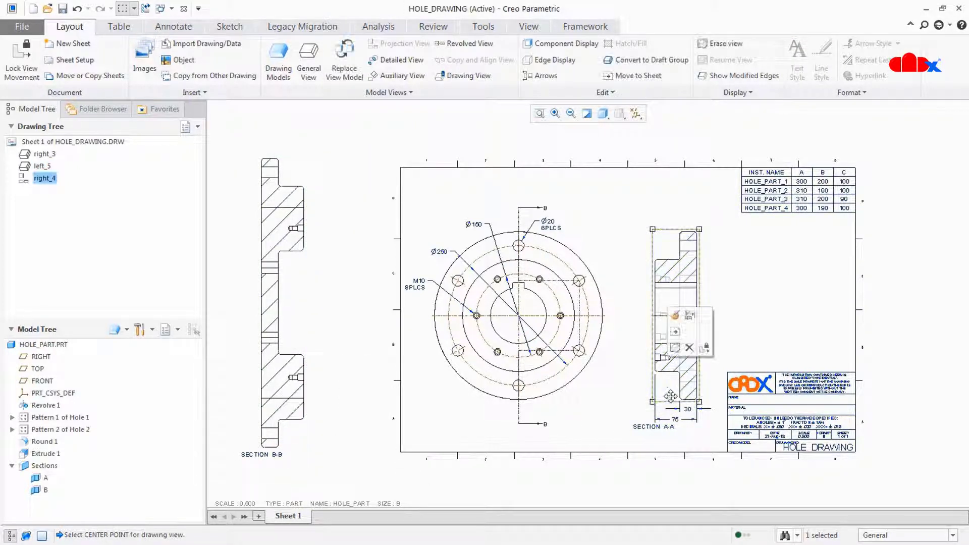
left_click_drag(690, 393, 710, 393)
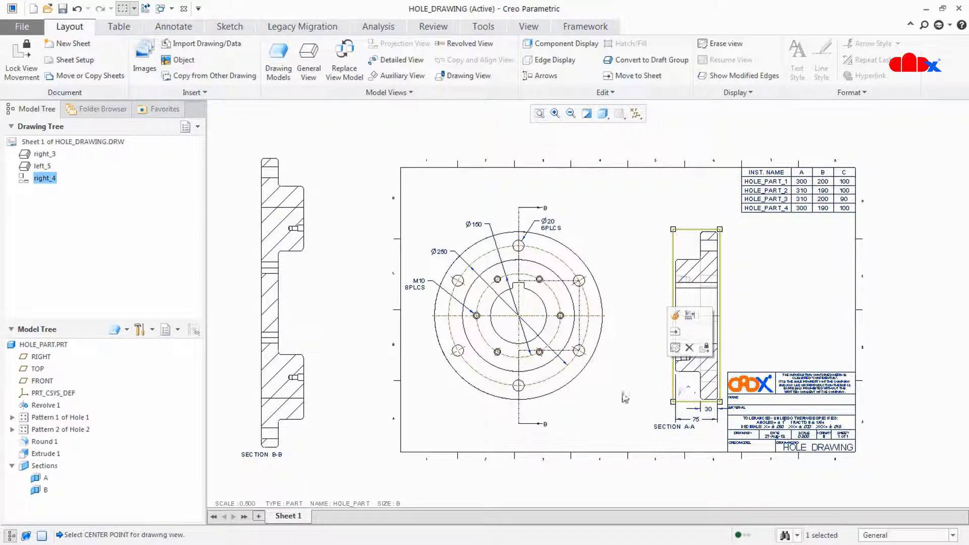
- Place a projection of the circular view right_3 between it and the SECTION A-A view
left_click(595, 393)
left_click(630, 343)
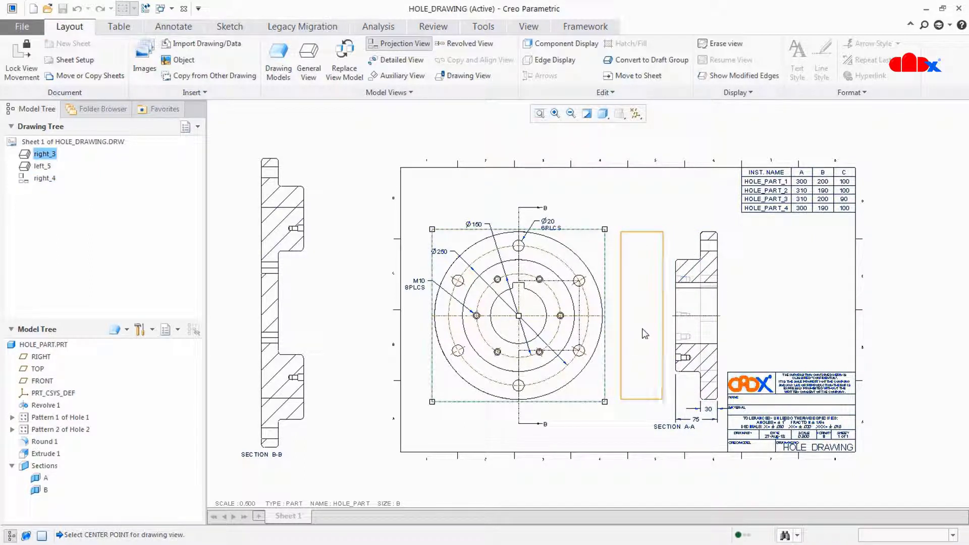
left_click(569, 406)
- Place another projection of the circular view right_3 outside the sheet, between the SECTION B-B view and the sheet border
left_click(474, 400)
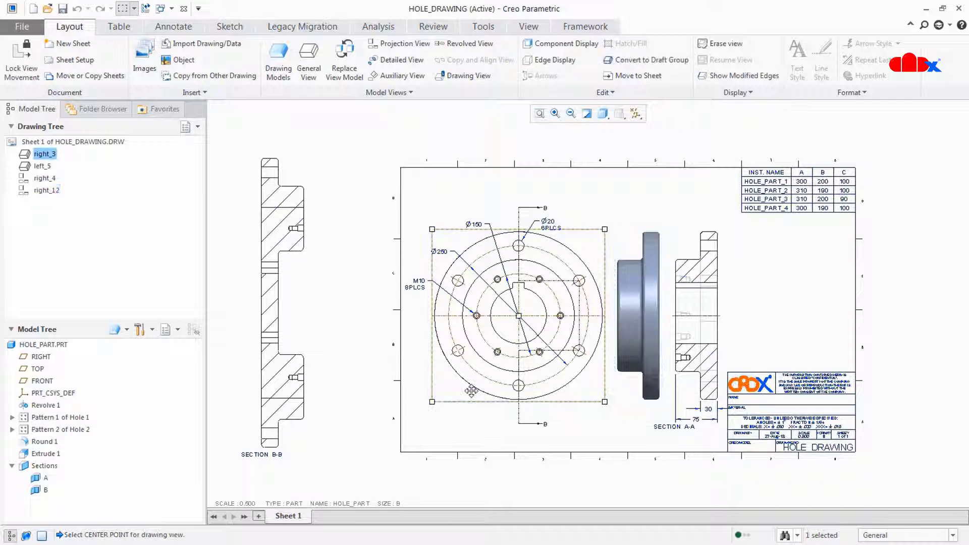
left_click(510, 323)
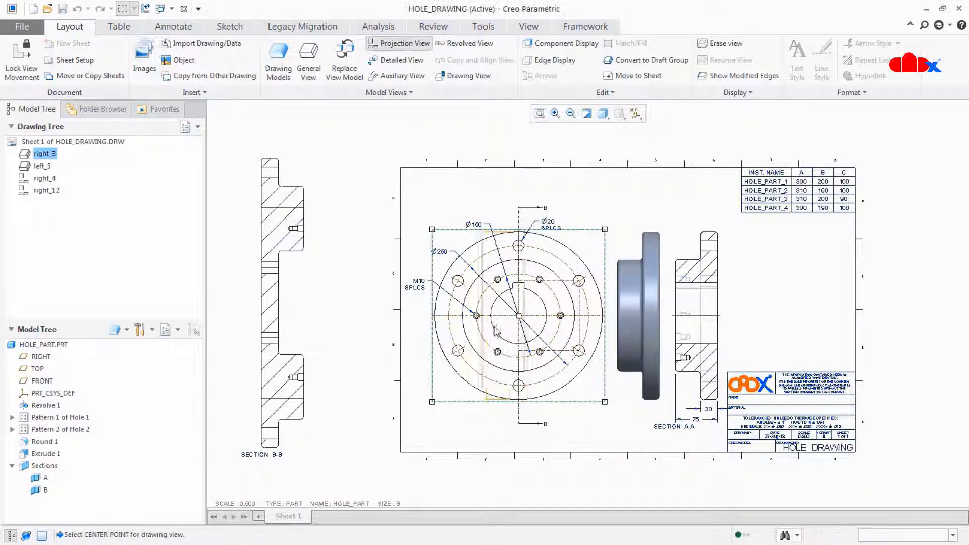
left_click(353, 342)
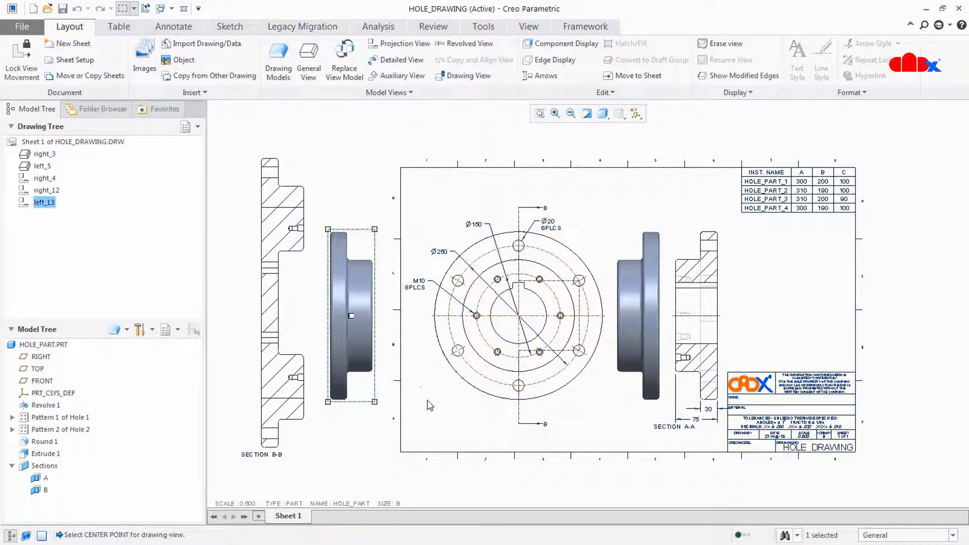
left_click(432, 439)
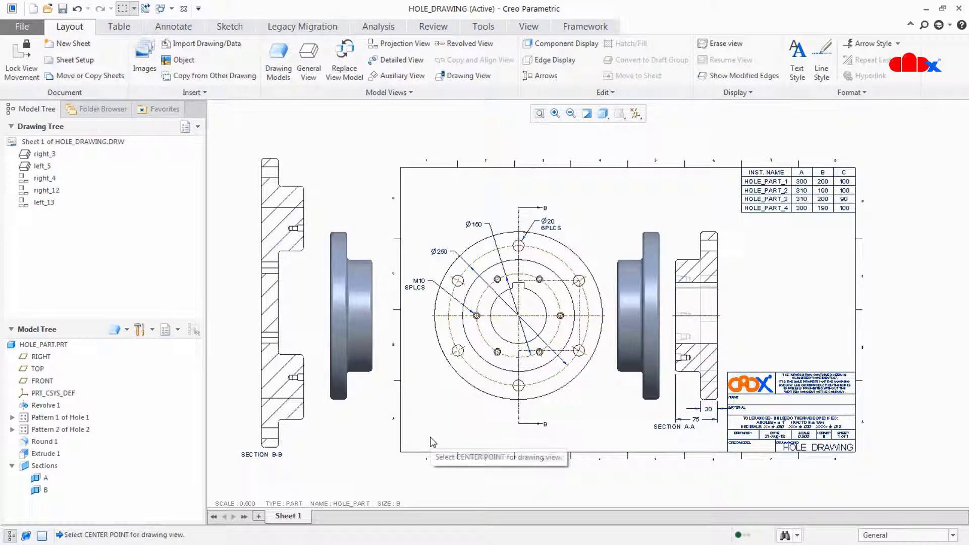
- Set the display style of the projection views right_12 and left_13 to No Hidden
left_click(630, 386)
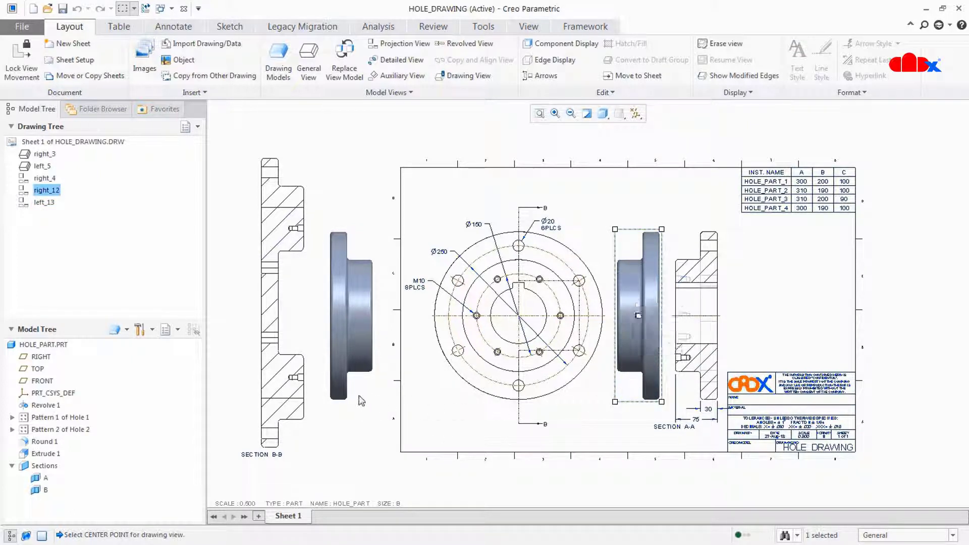
left_click(361, 392, "ctrl")
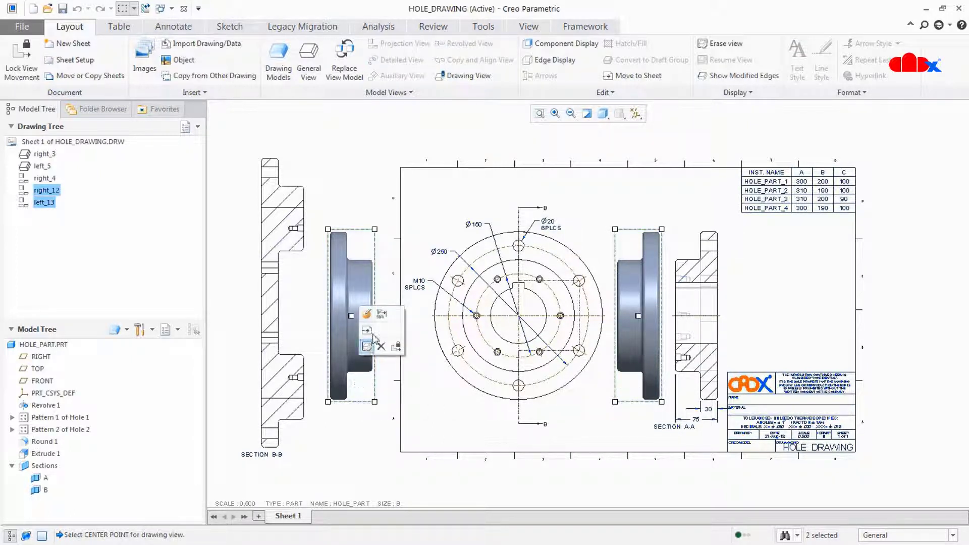
left_click(367, 313)
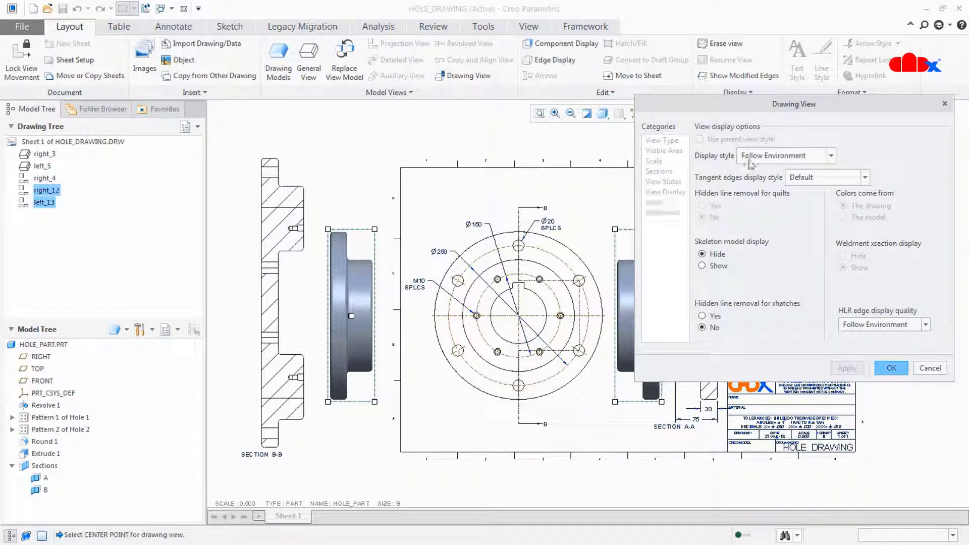
left_click(764, 157)
left_click(772, 211)
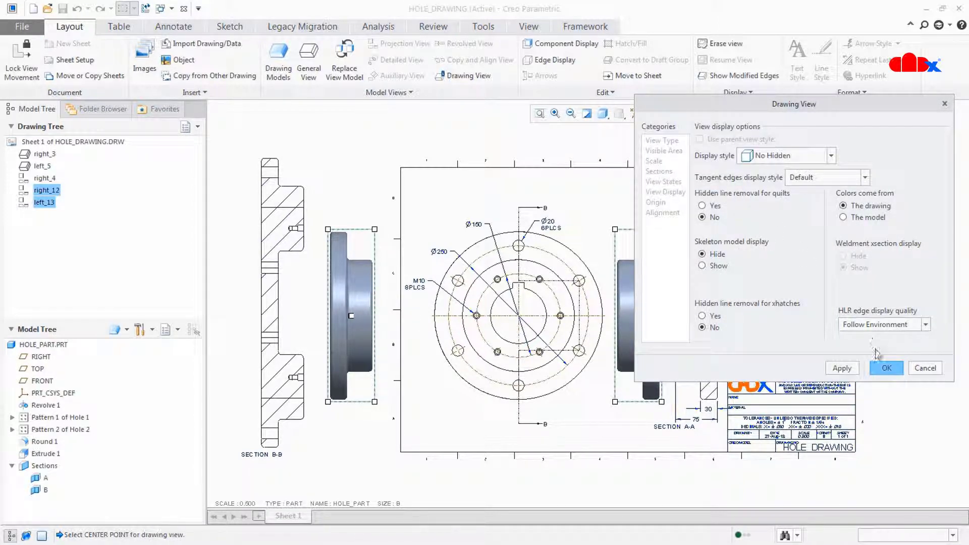
left_click(887, 368)
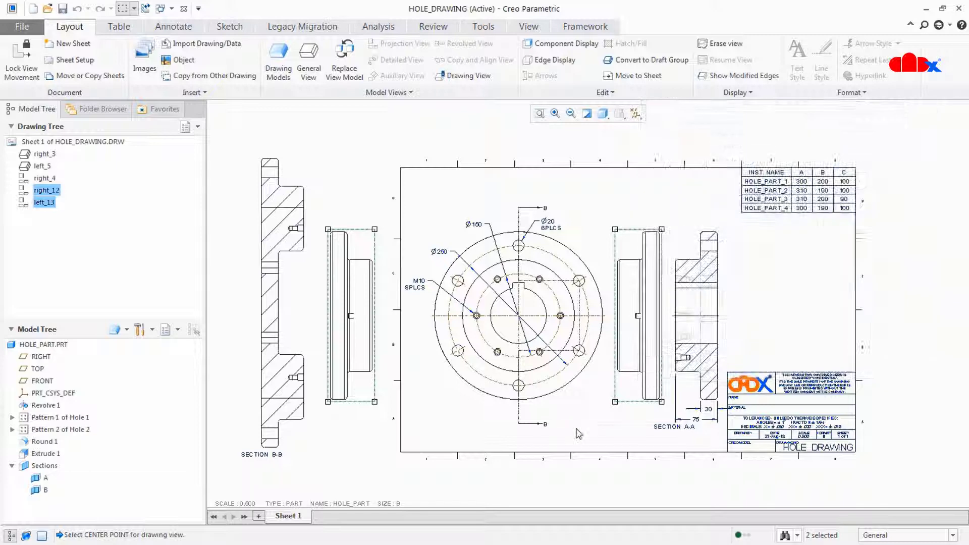
- Apply 2D cross-section A with a Full sectioned area to the projection view right_12
double_click(641, 399)
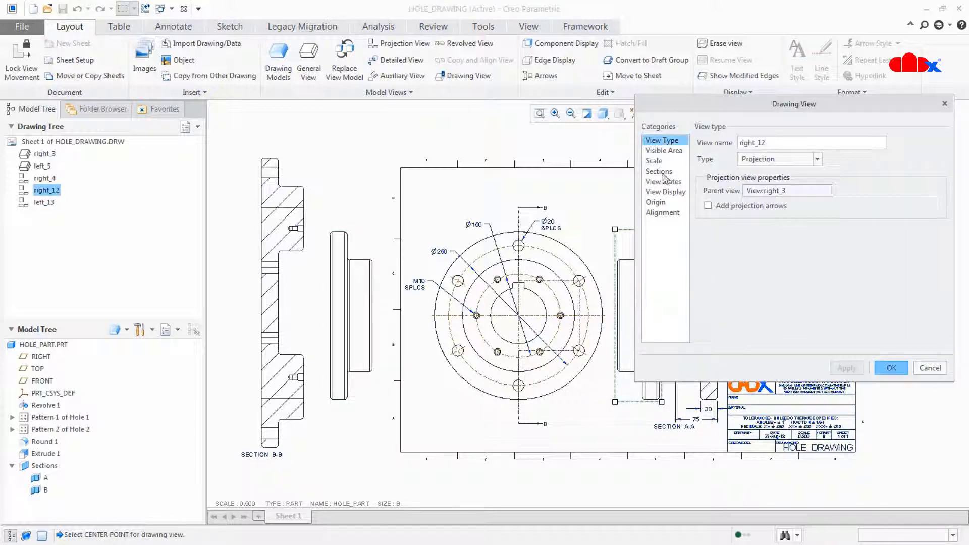
left_click(658, 172)
left_click(714, 151)
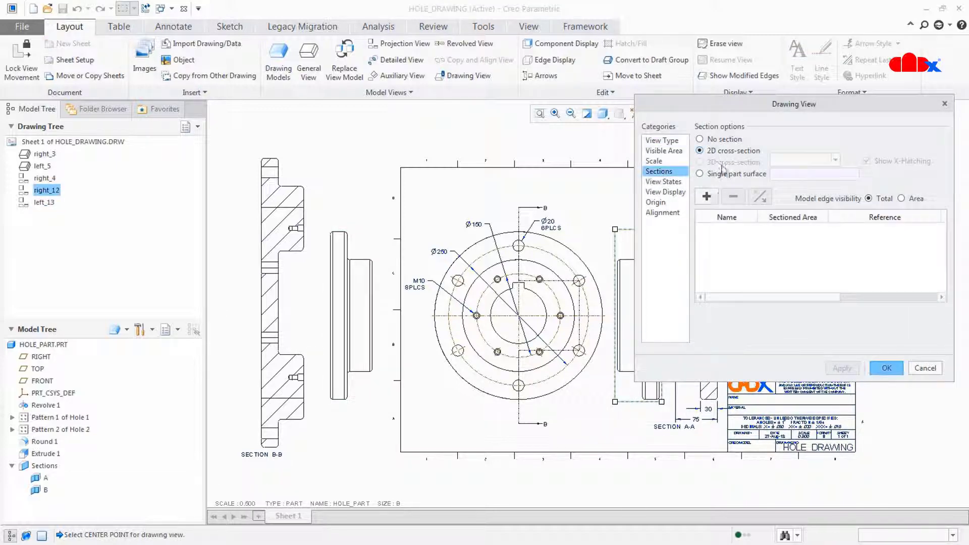
left_click(707, 196)
left_click(710, 254)
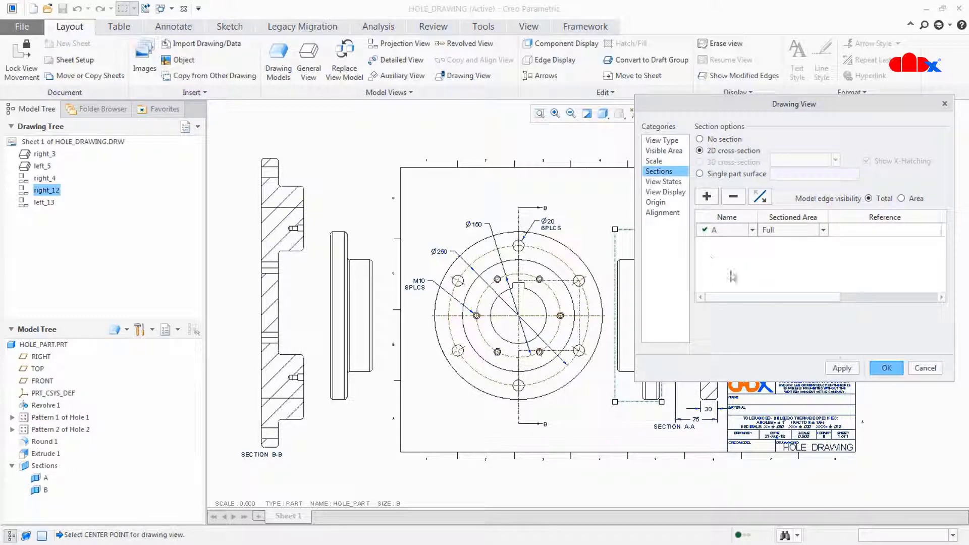
left_click(842, 368)
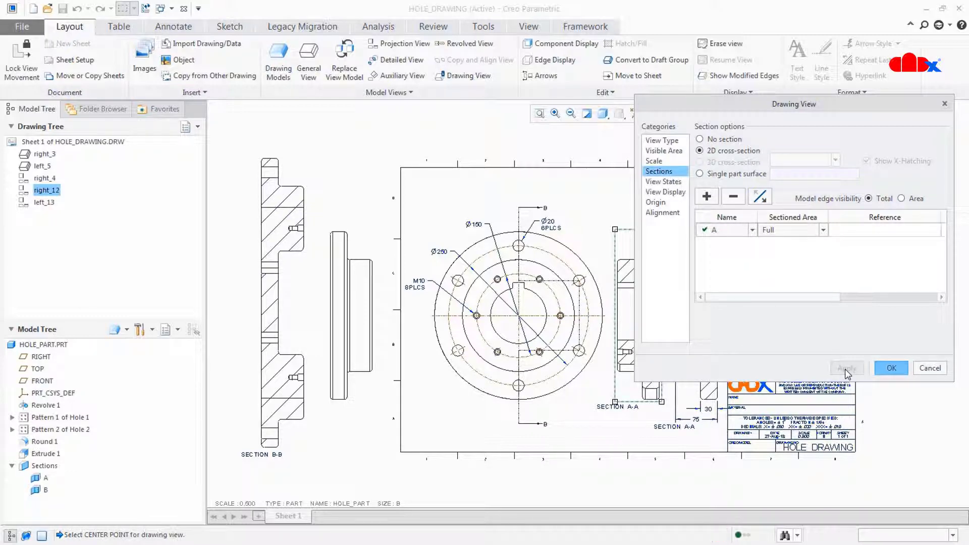
left_click(887, 368)
left_click(624, 434)
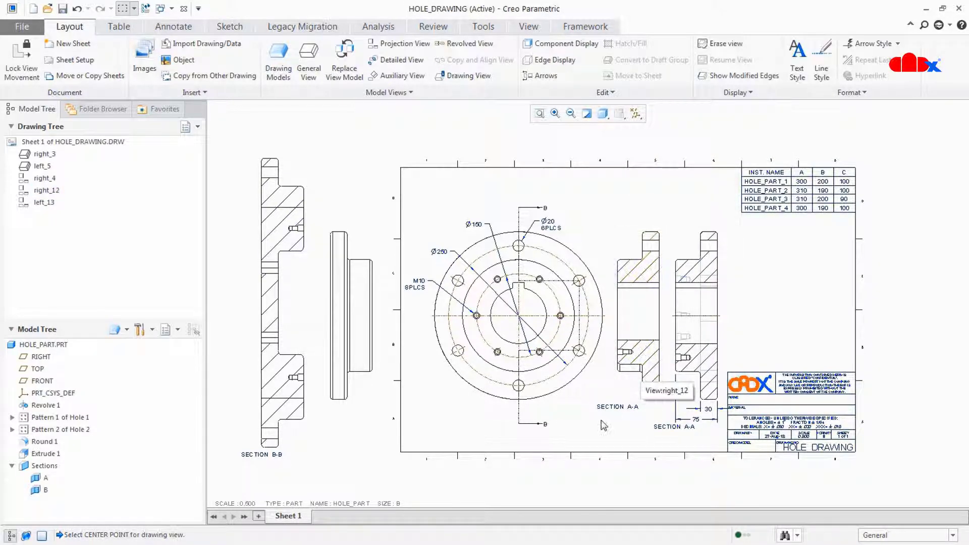
- Apply 2D cross-section B with a Full sectioned area to the projection view left_13
double_click(360, 386)
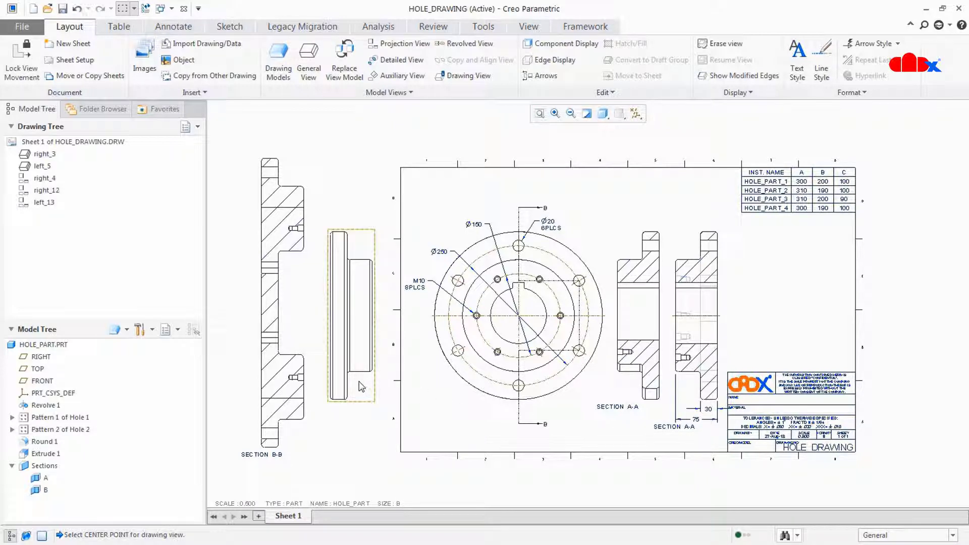
left_click(659, 172)
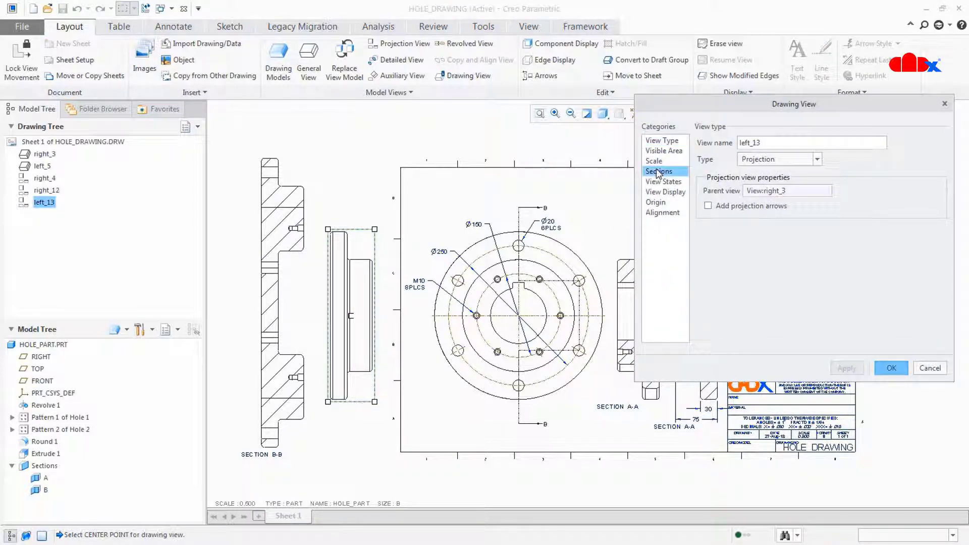
left_click(706, 196)
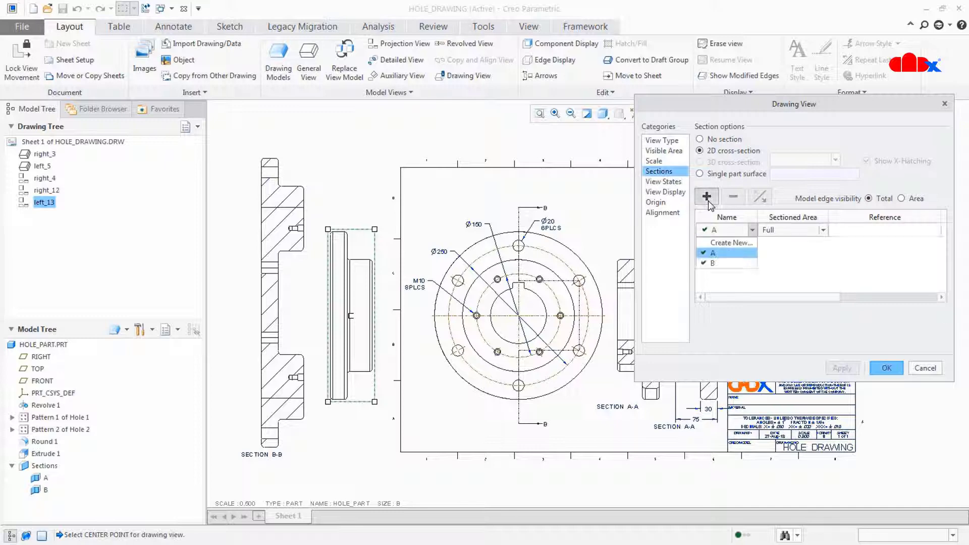
left_click(711, 260)
left_click(841, 368)
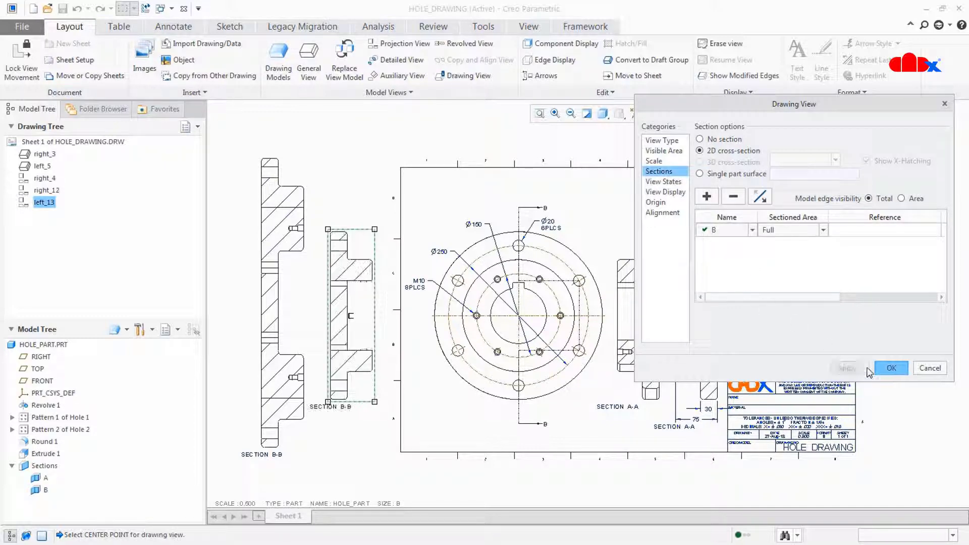
left_click(886, 368)
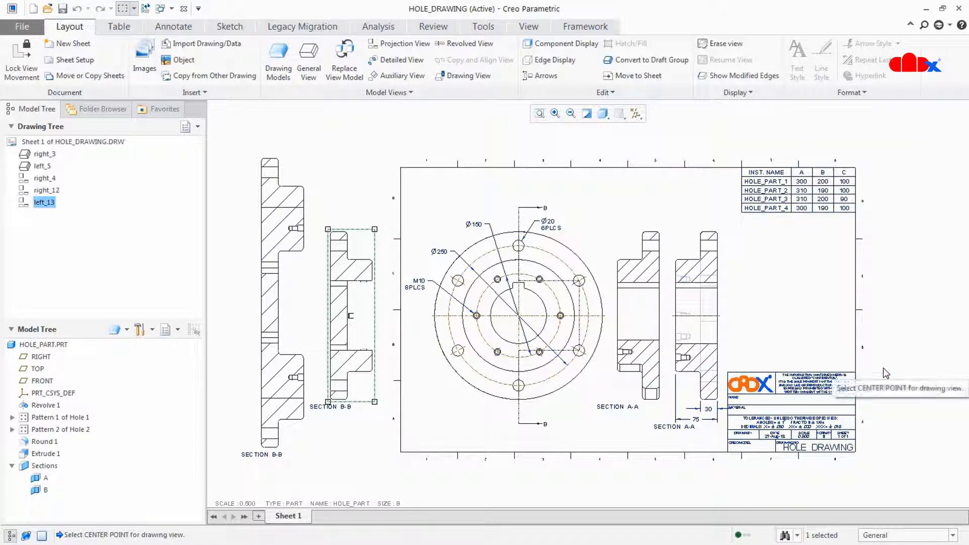
left_click(648, 464)
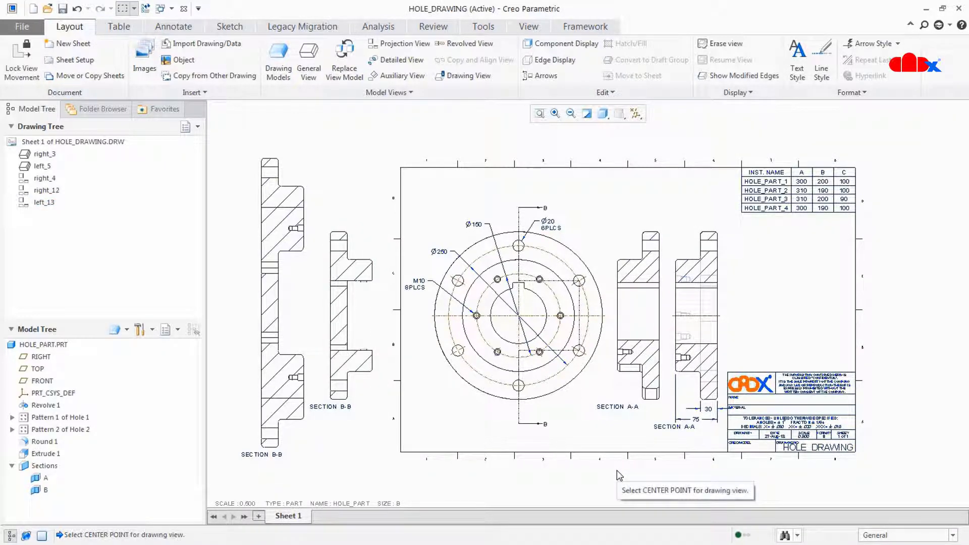
- Show the cutting-plane arrows of the right_12 SECTION A-A view on the circular view
left_click(540, 76)
left_click(629, 316)
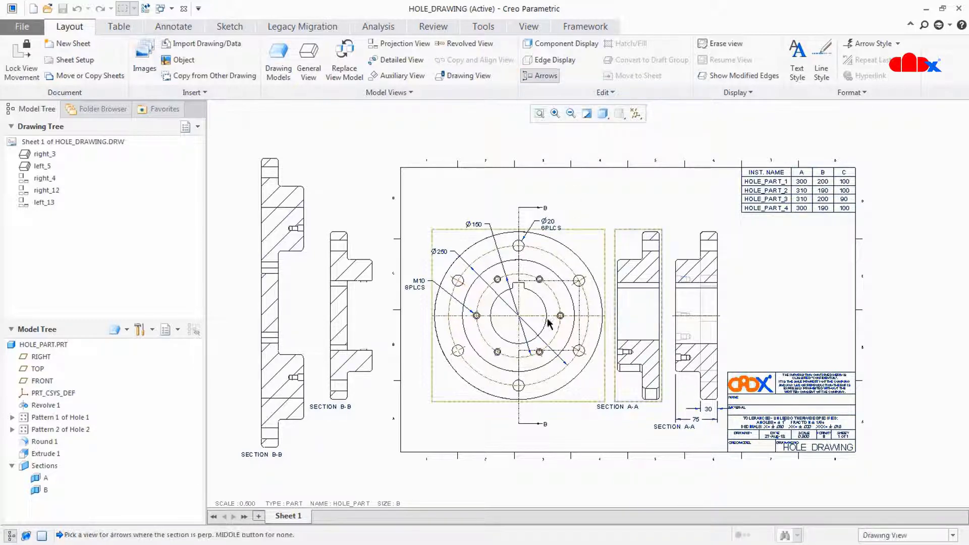
left_click(549, 323)
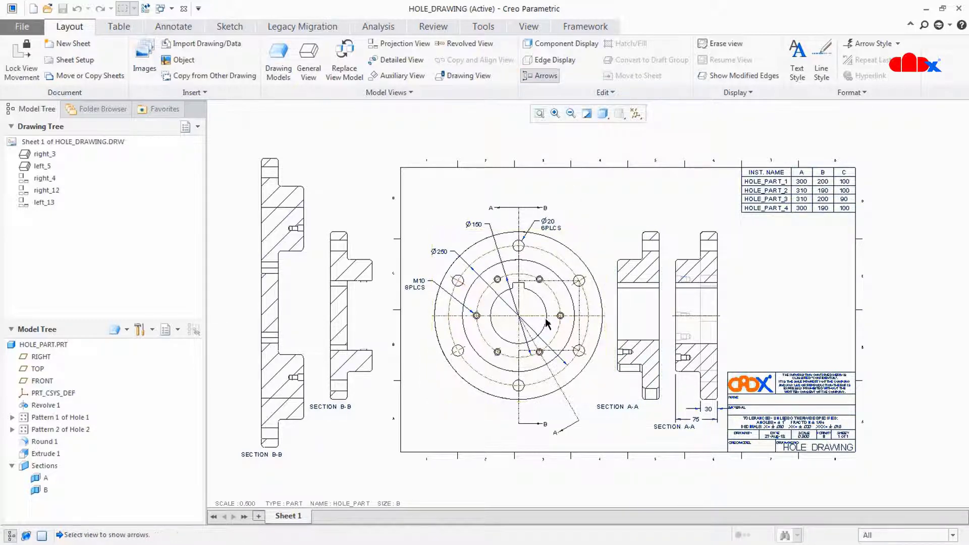
middle_click(612, 424)
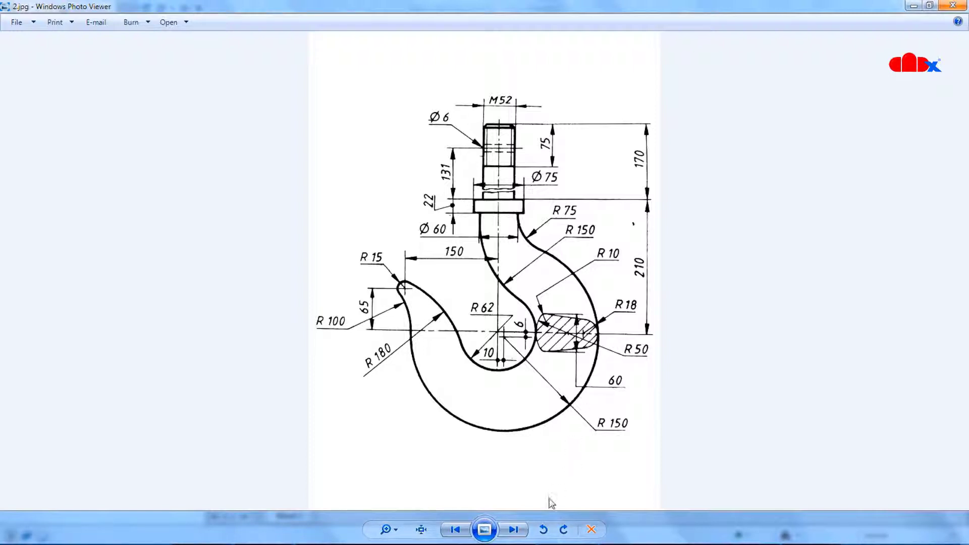
left_click(515, 530)
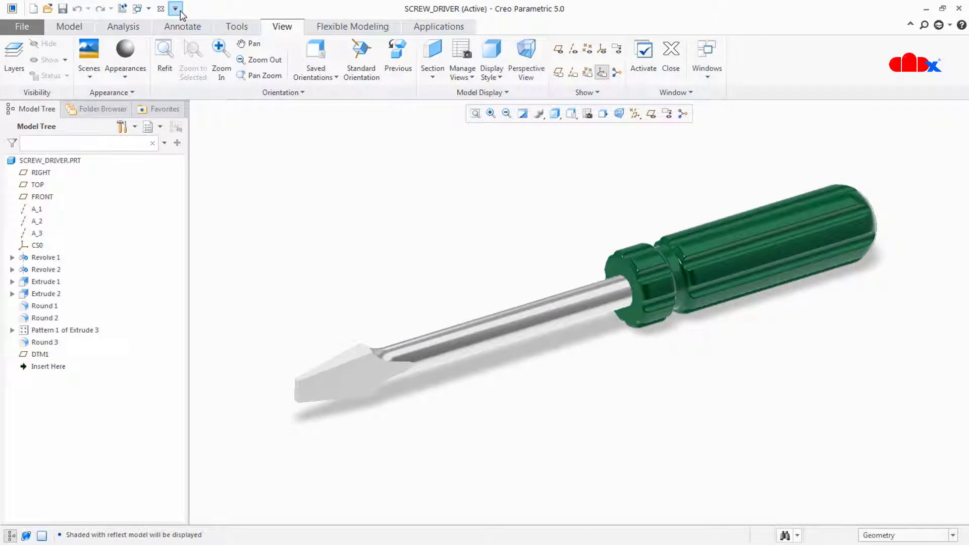
scroll(615, 432, "up", 3)
scroll(615, 428, "down", 3)
mouse_move(616, 433)
middle_mouse_down()
mouse_move(580, 435)
mouse_move(605, 424)
middle_mouse_up()
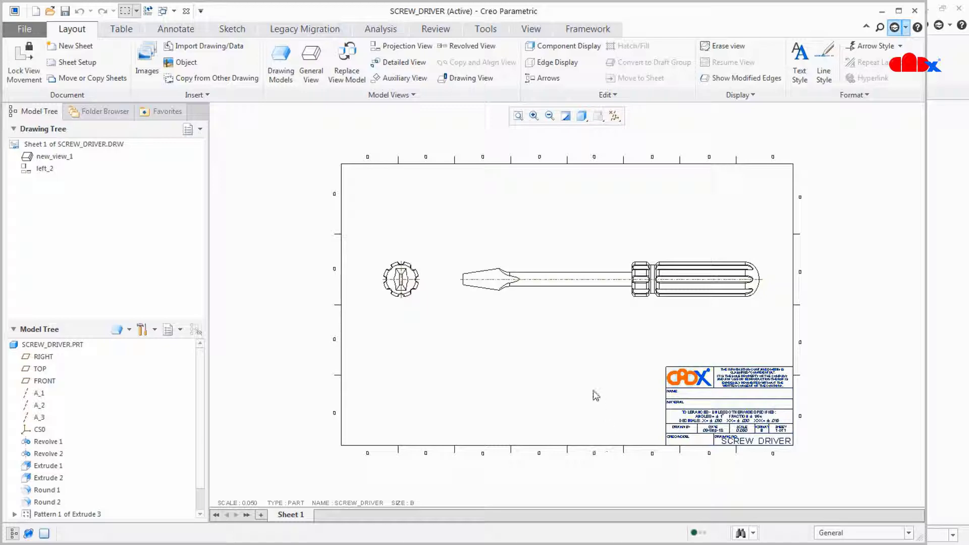
- Create a revolved view of the screwdriver's side view, centred on the blade, with a new Planar, Single cross-section named A
scroll(593, 376, "up", 2)
mouse_move(585, 322)
middle_mouse_down("ctrl")
mouse_move(609, 389)
mouse_move(582, 404)
middle_mouse_up("ctrl")
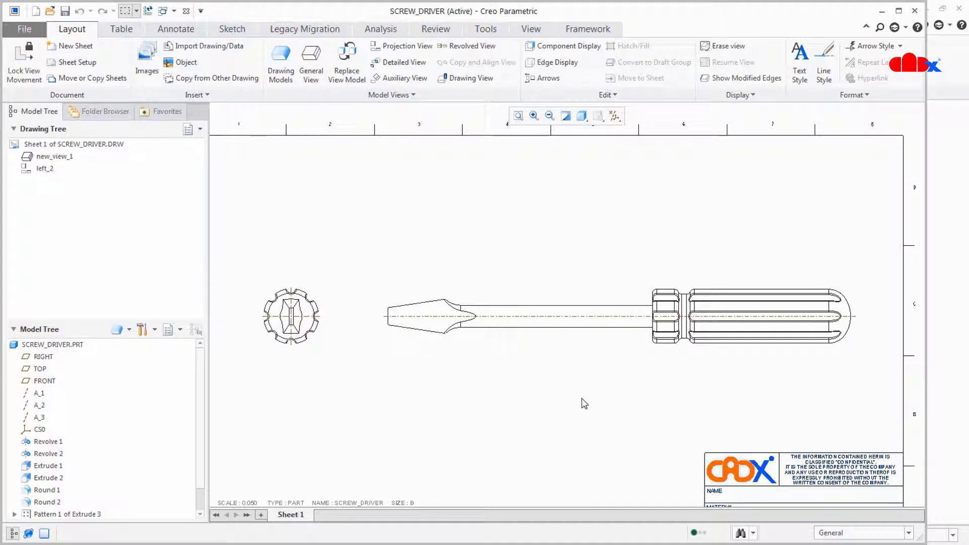
left_click(465, 47)
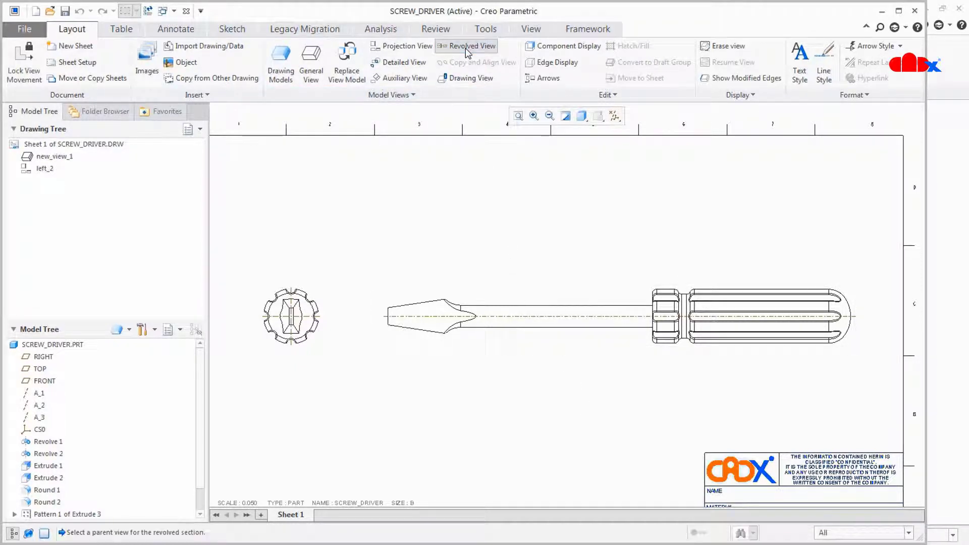
left_click(475, 332)
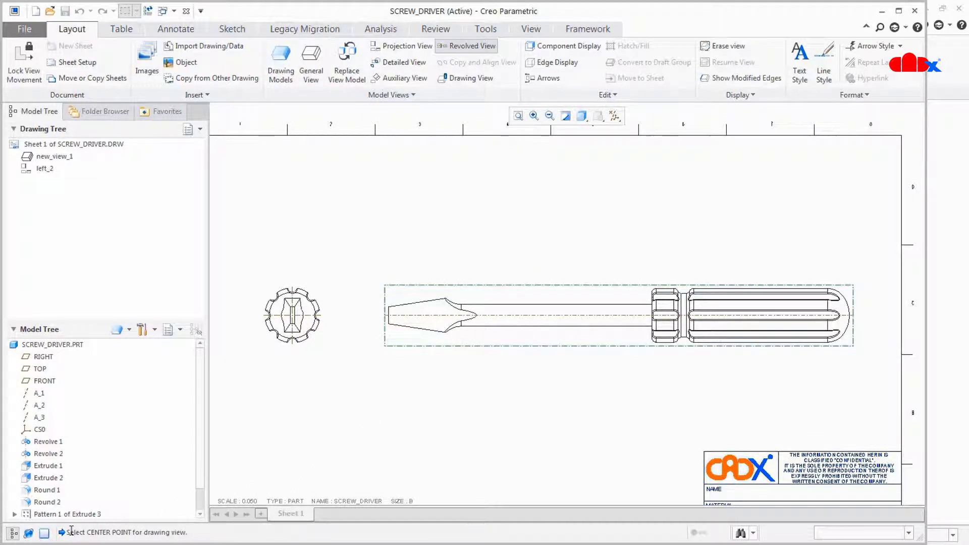
left_click_drag(71, 531, 143, 540)
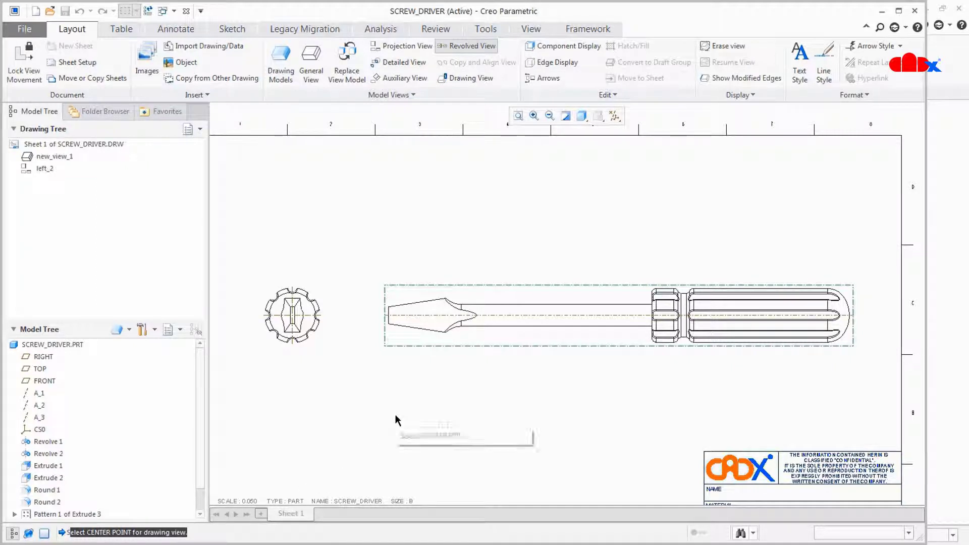
left_click(411, 317)
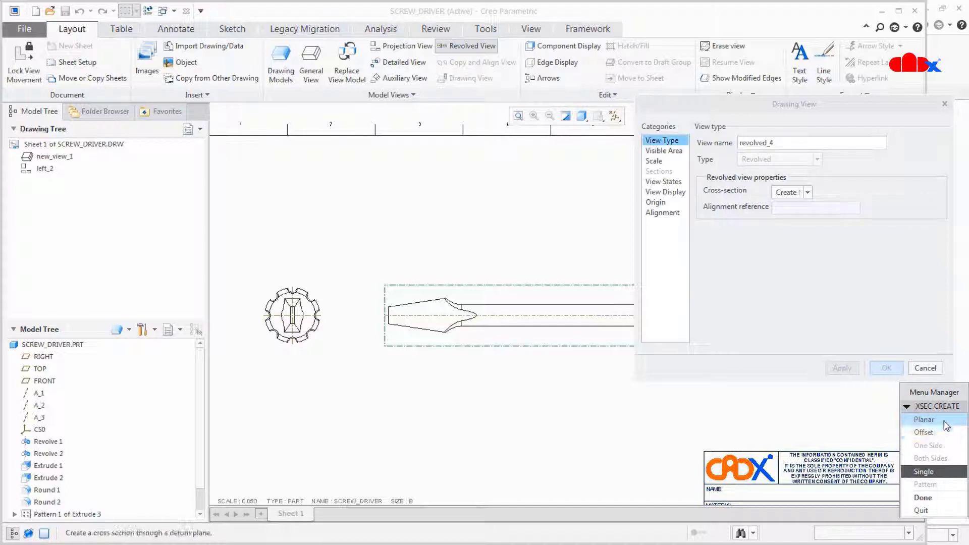
left_click(931, 498)
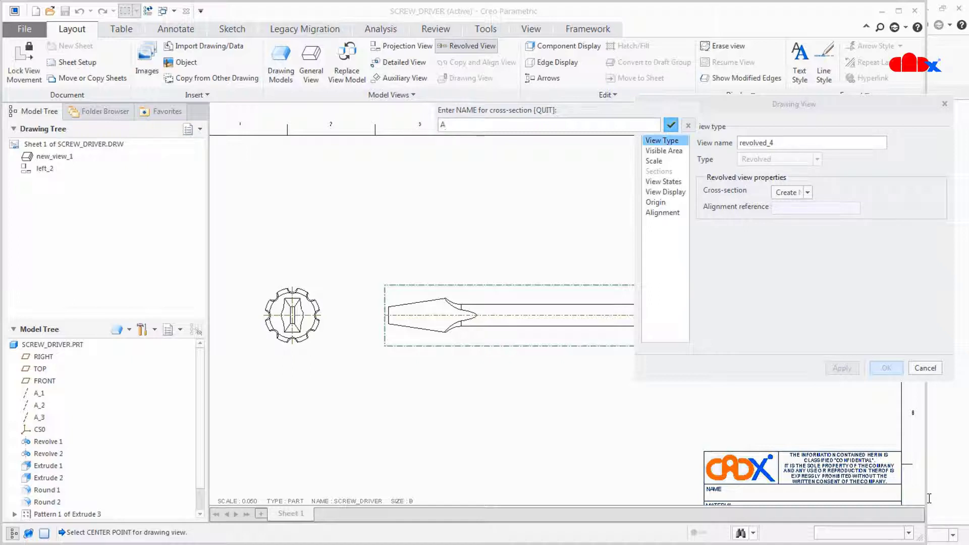
key("Return")
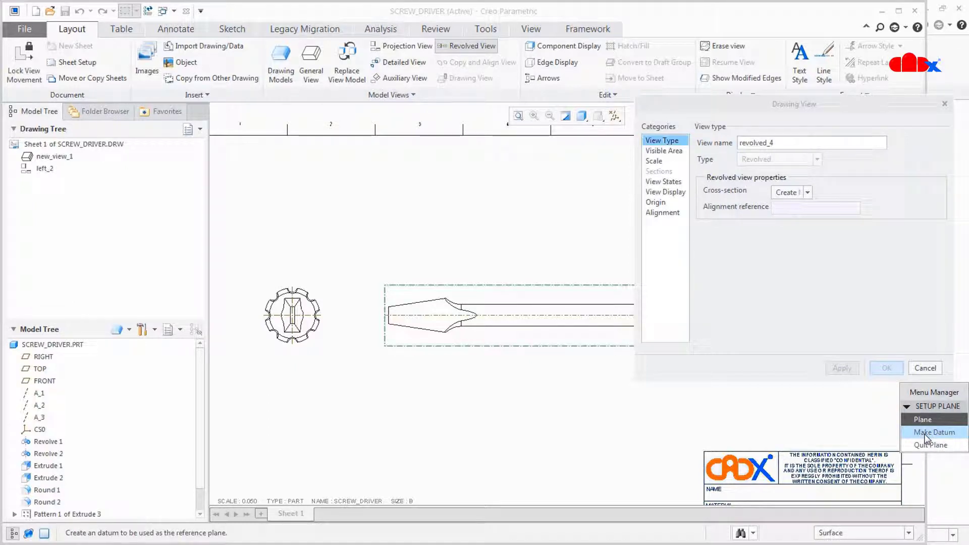
- Define section A with a datum plane offset from the face in the end view, through a point near the blade tip, and complete the revolved view
left_click(925, 435)
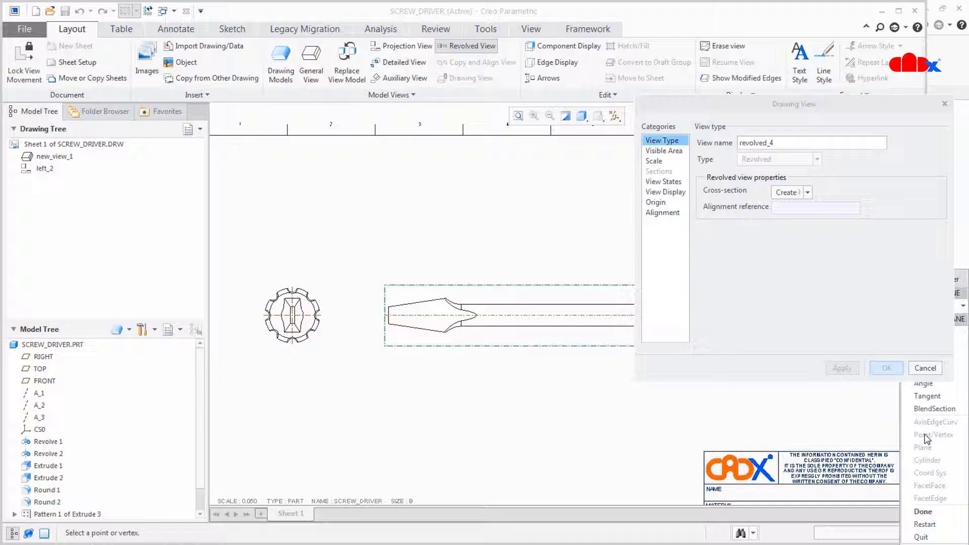
left_click_drag(802, 381, 801, 343)
left_click_drag(769, 109, 763, 31)
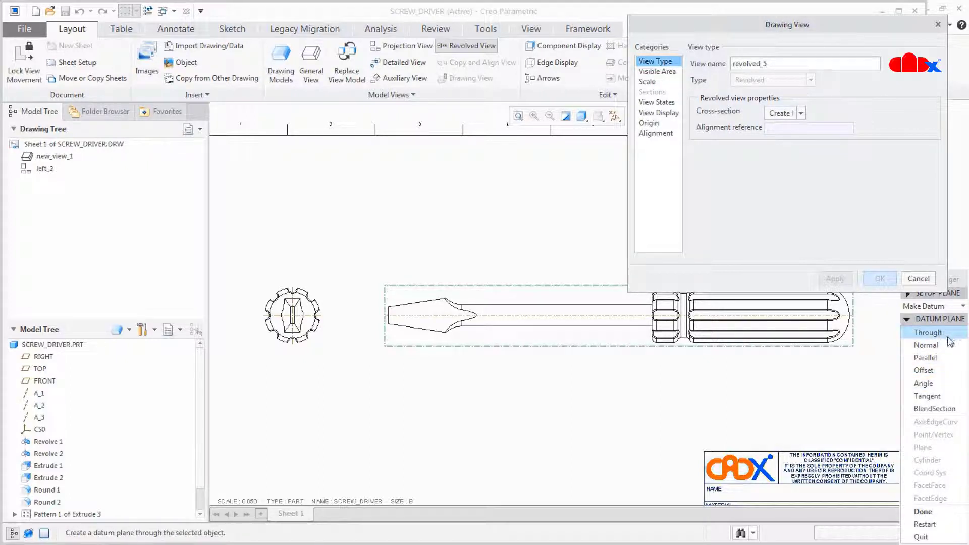
left_click(924, 371)
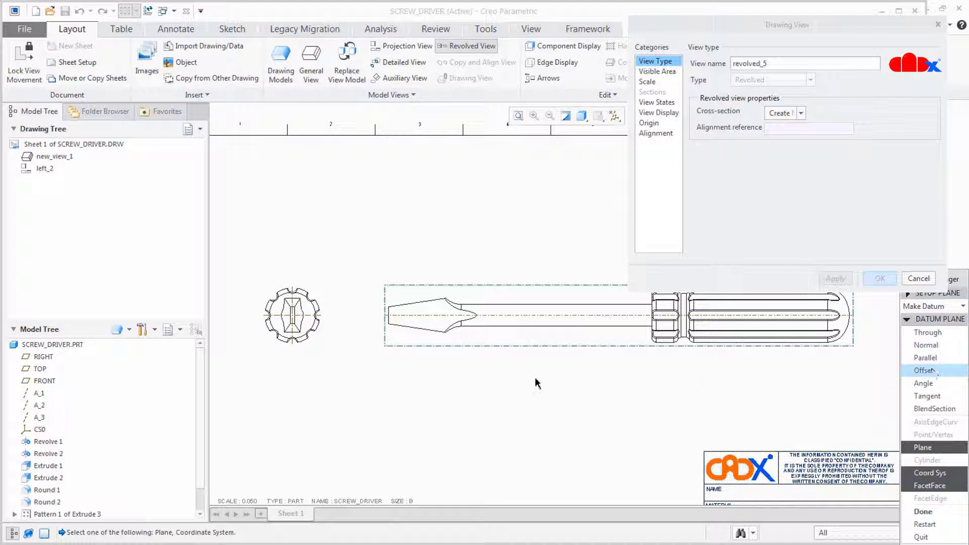
left_click(307, 327)
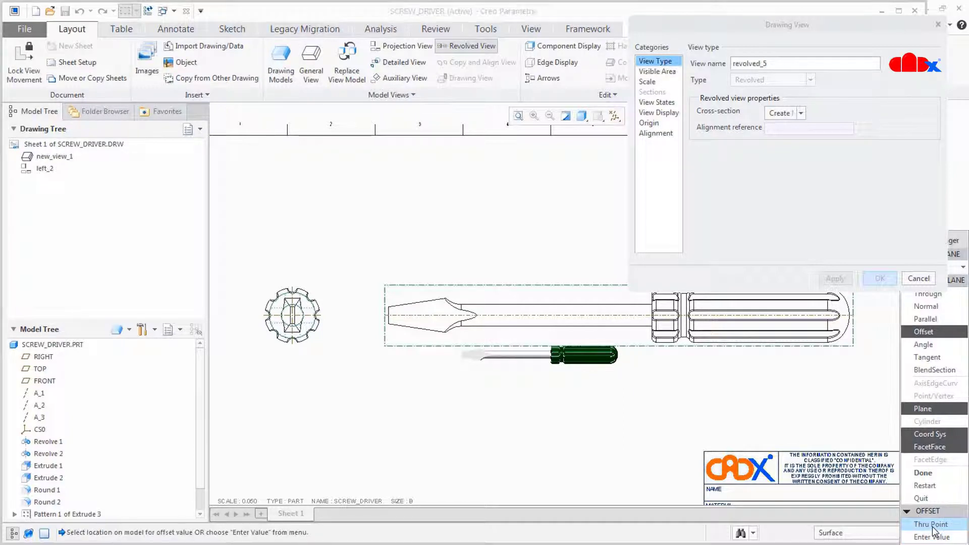
left_click(403, 314)
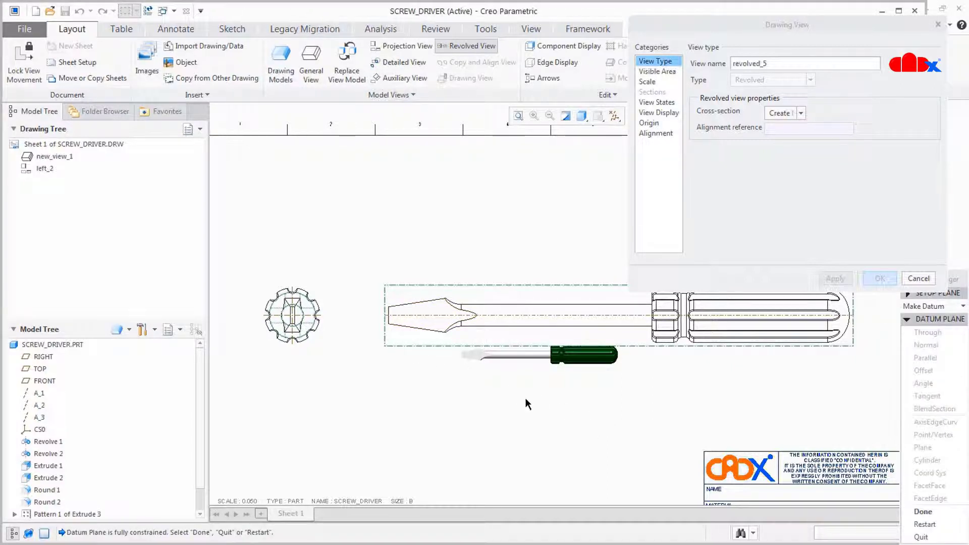
left_click(948, 517)
left_click(880, 278)
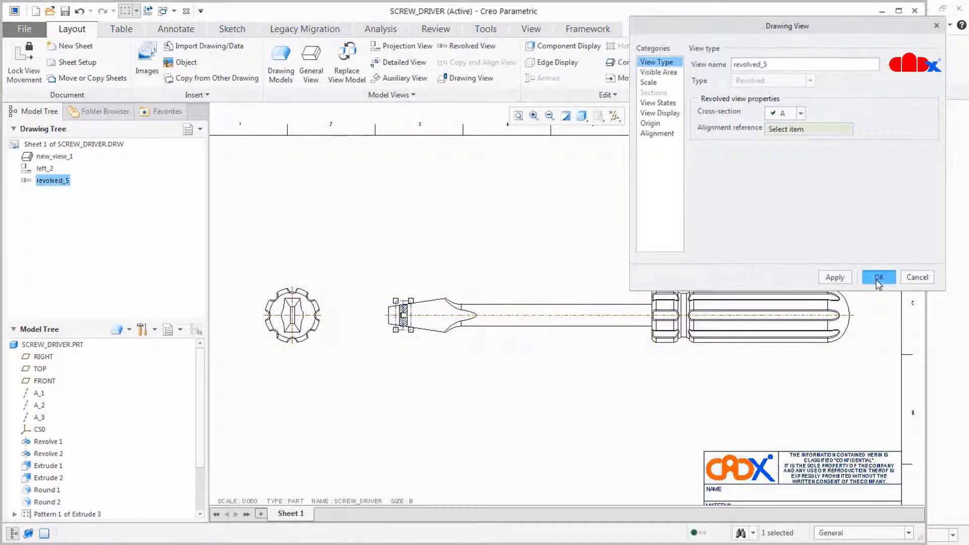
left_click(808, 408)
- Create a revolved view of the screwdriver's side view, centred on the middle of the shank, with a new Planar, Single cross-section named B
scroll(402, 328, "up", 5)
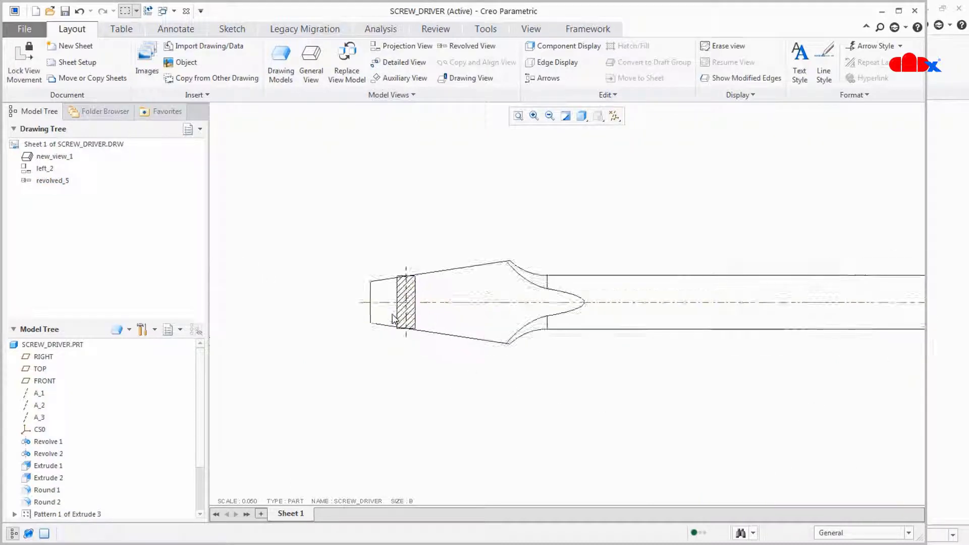
scroll(396, 329, "down", 1)
middle_click_drag(441, 368, 420, 417)
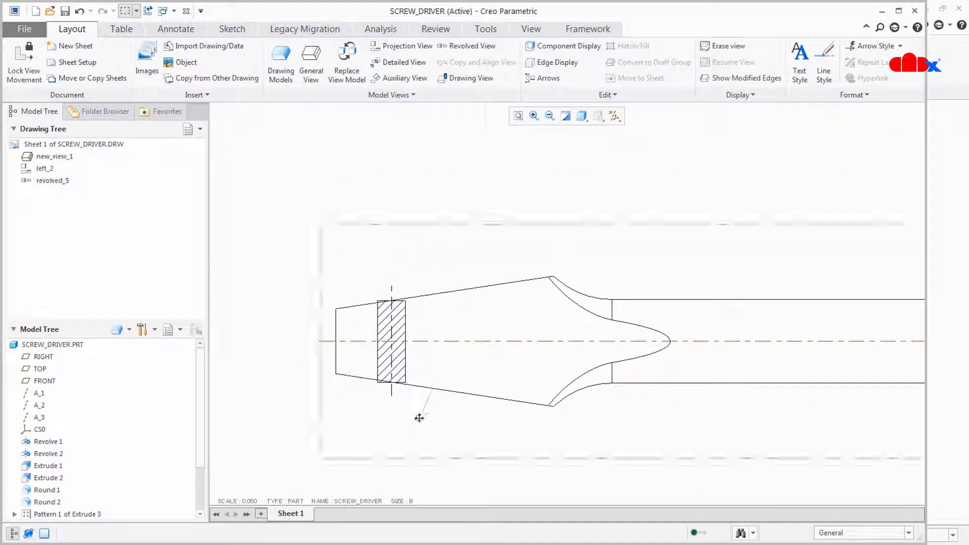
scroll(392, 402, "down", 6)
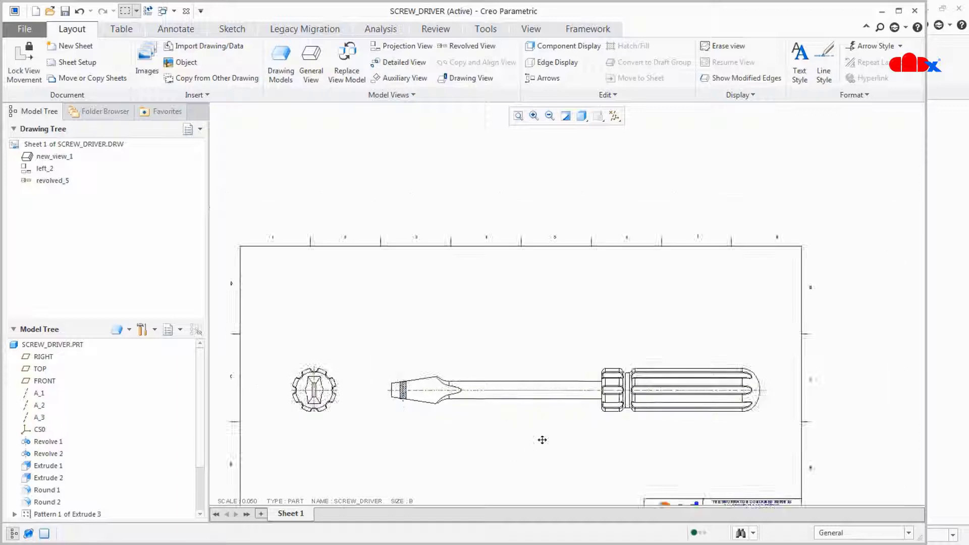
scroll(571, 404, "up", 1)
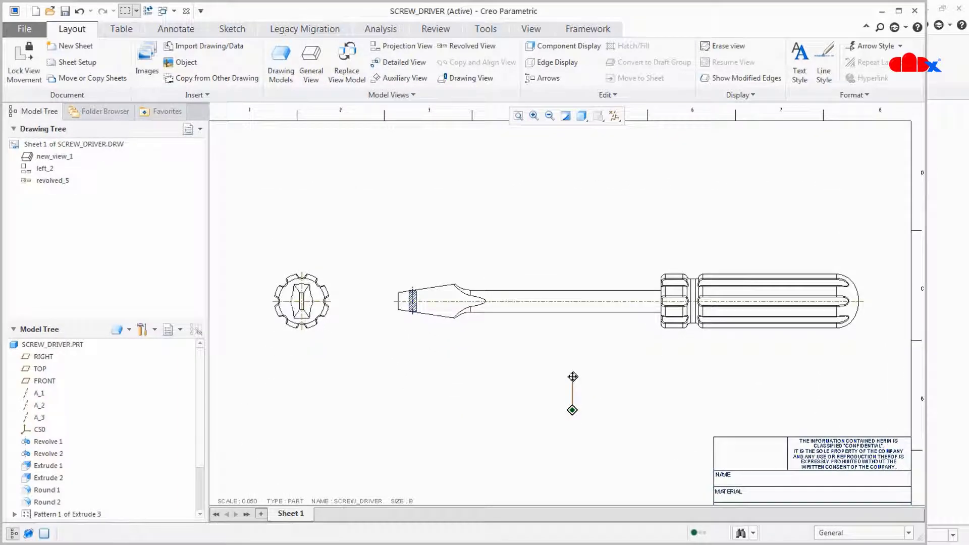
left_click(487, 46)
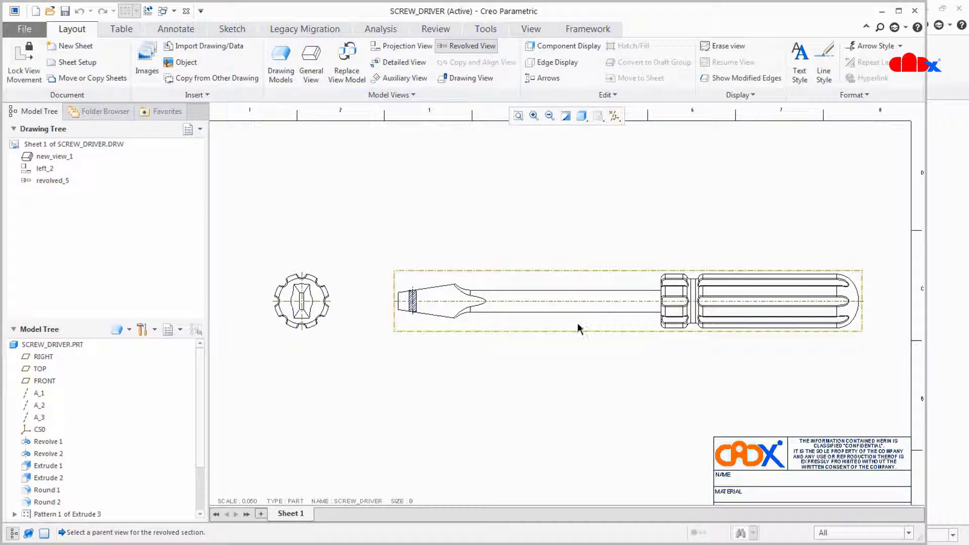
left_click(580, 328)
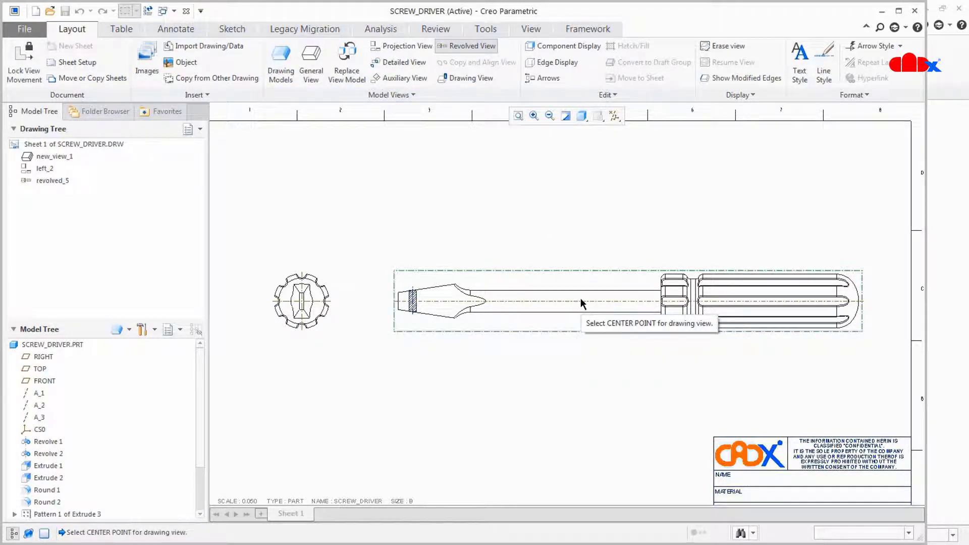
left_click(581, 300)
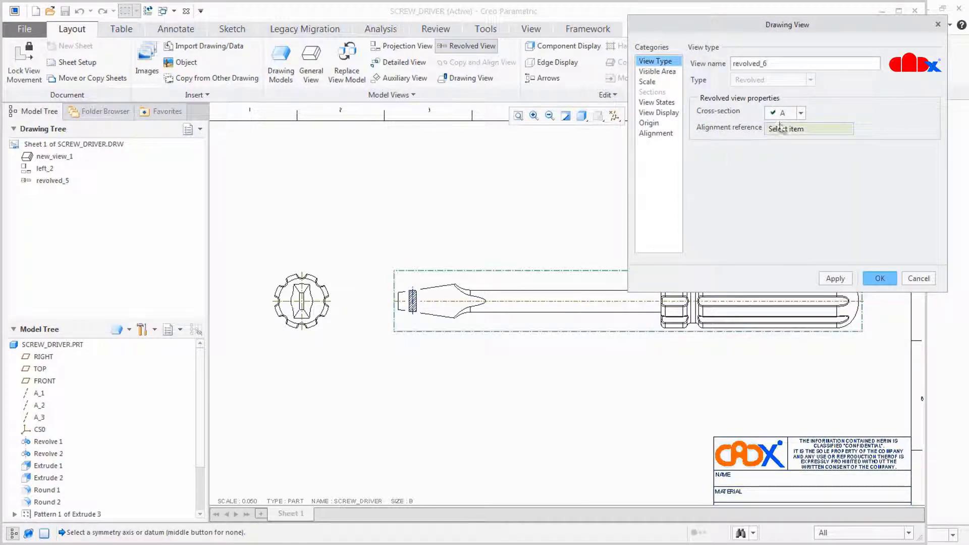
left_click(793, 115)
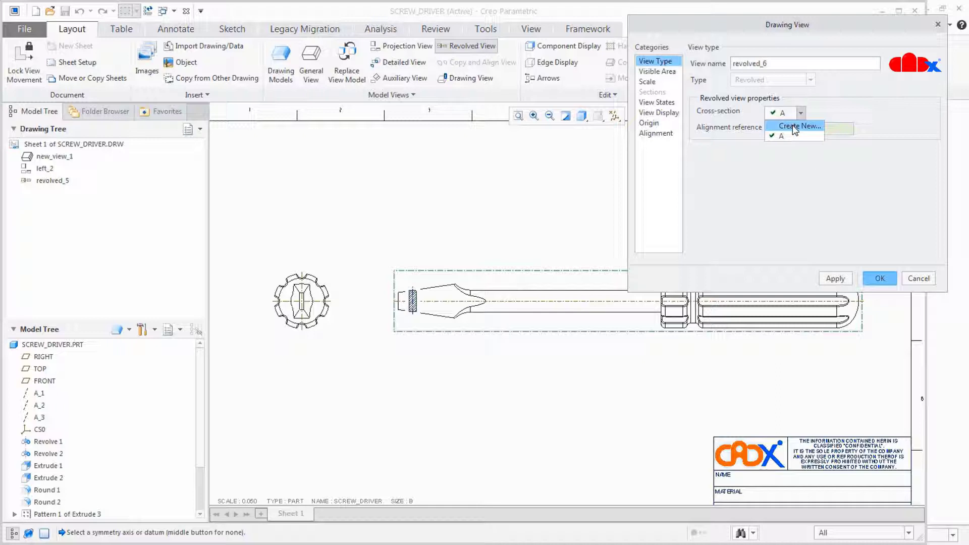
left_click(794, 126)
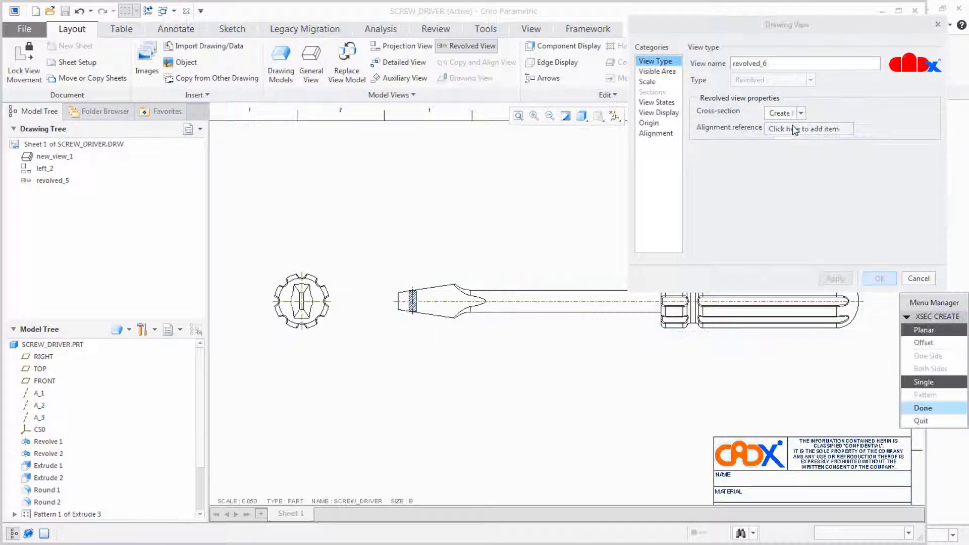
left_click(923, 407)
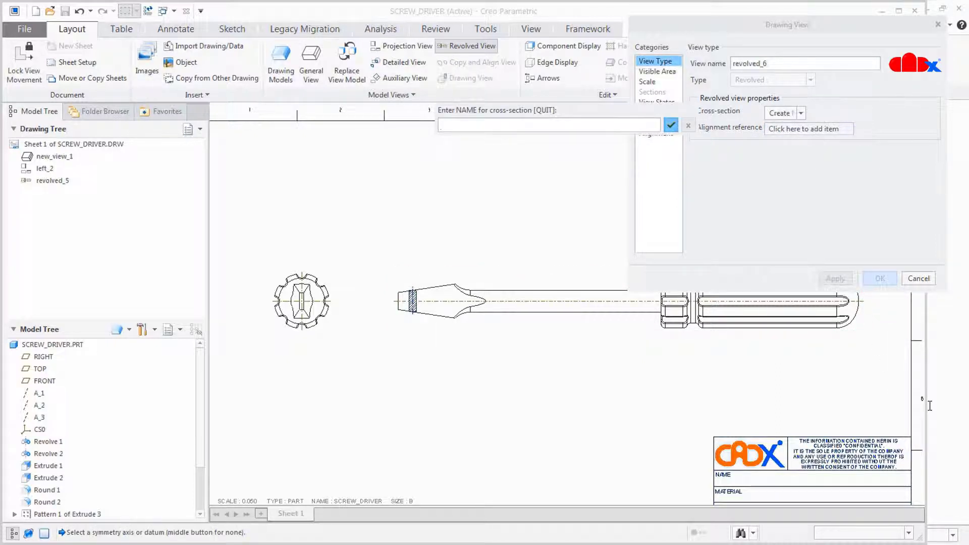
key("Return")
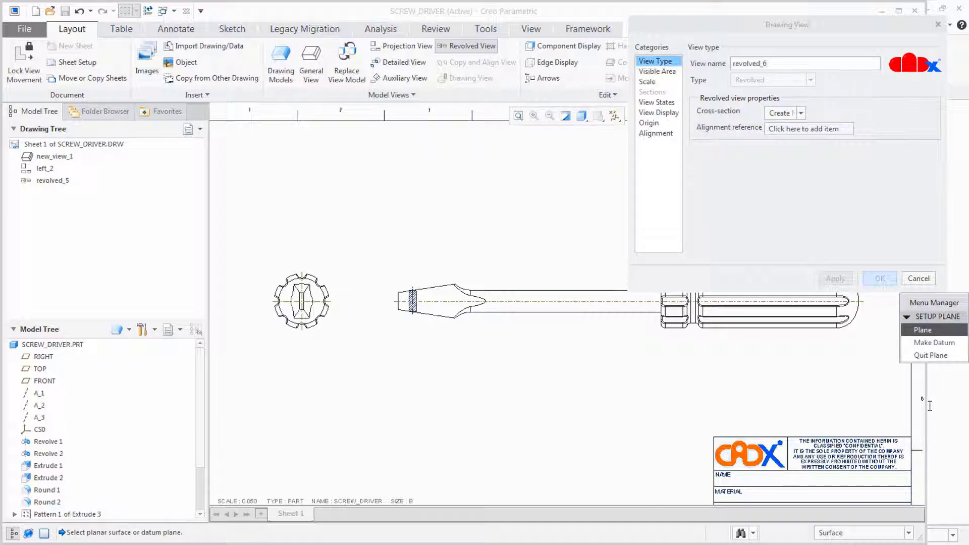
- Define section B with a datum plane offset from the face in the end view, through a mid-shank point, and complete the revolved view
left_click(926, 343)
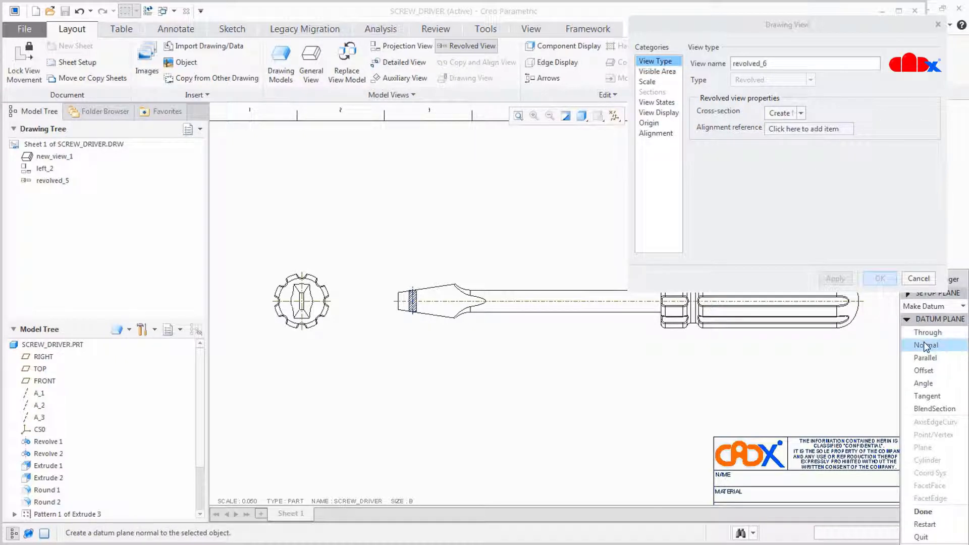
left_click(926, 373)
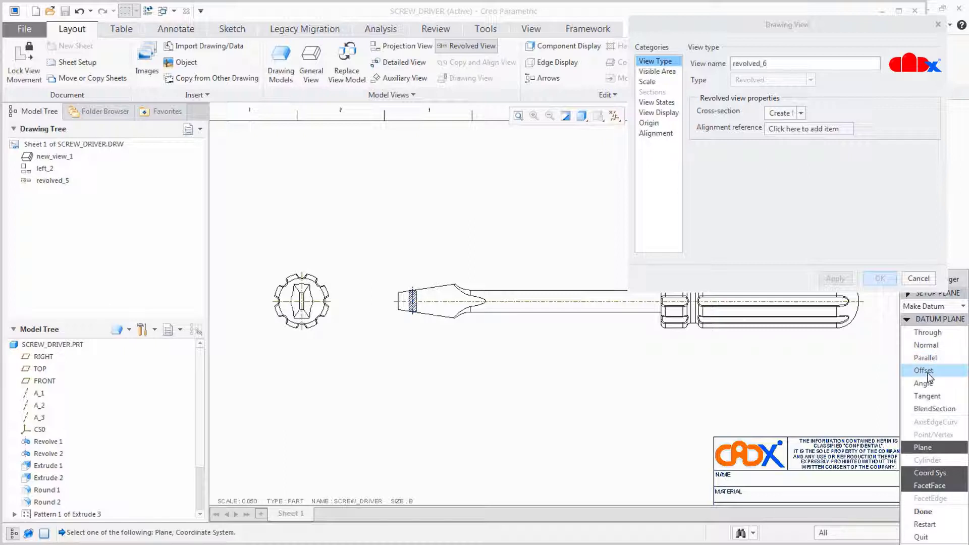
left_click(315, 313)
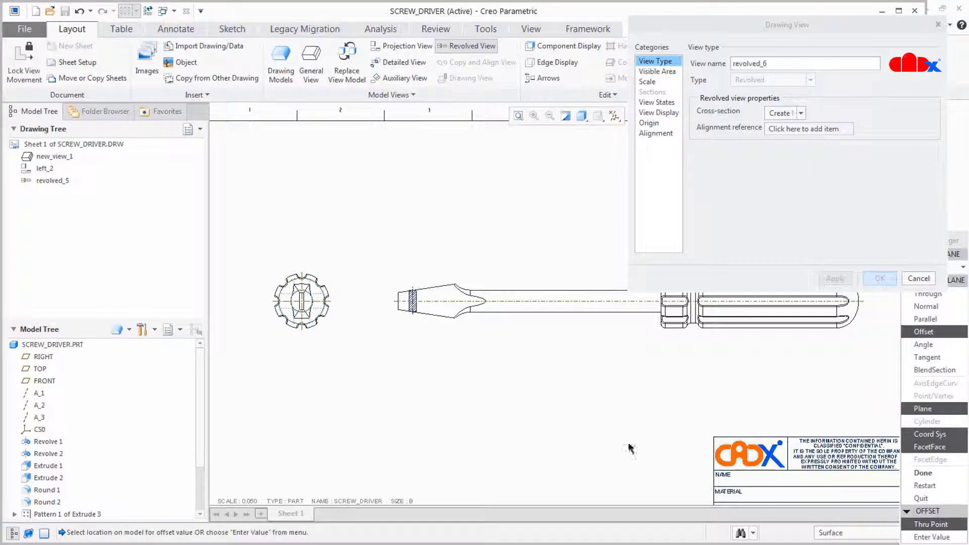
left_click(568, 301)
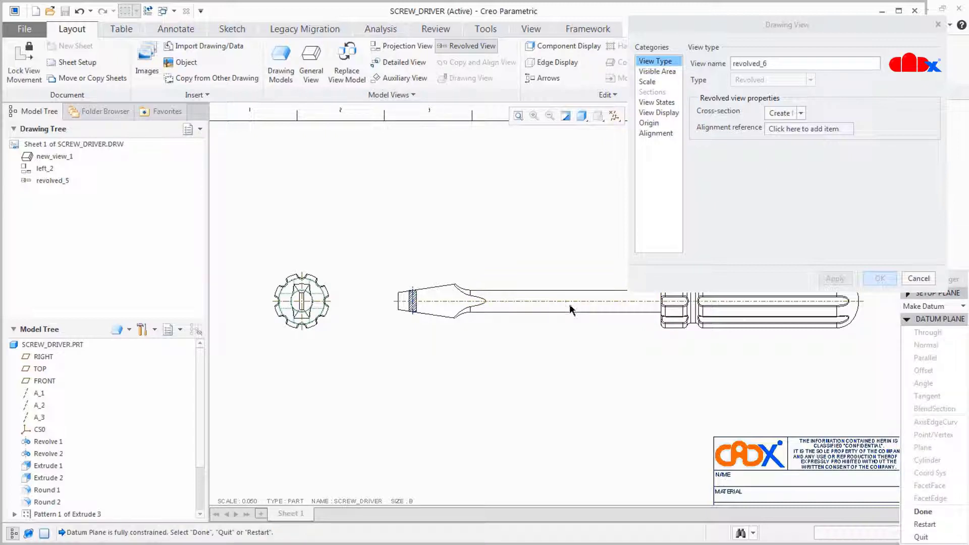
left_click(941, 515)
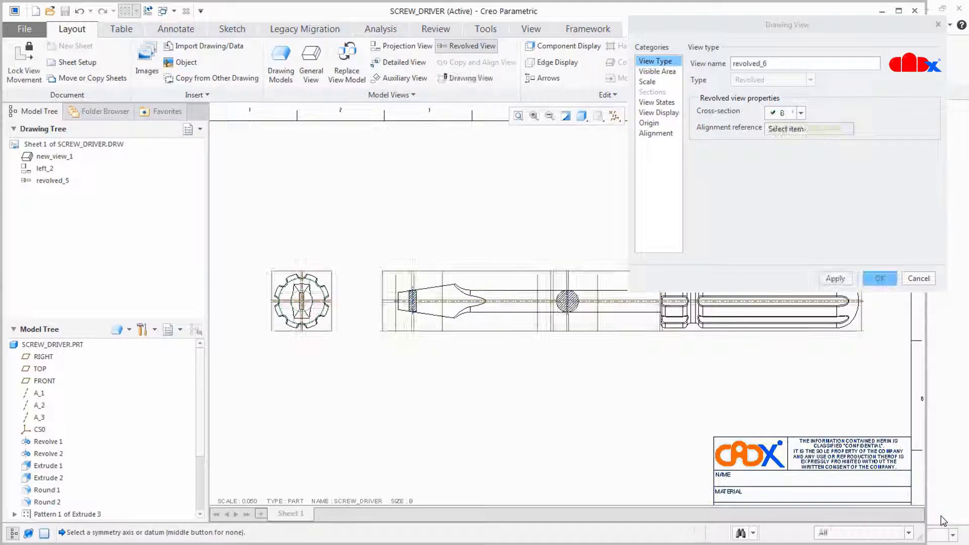
left_click(880, 279)
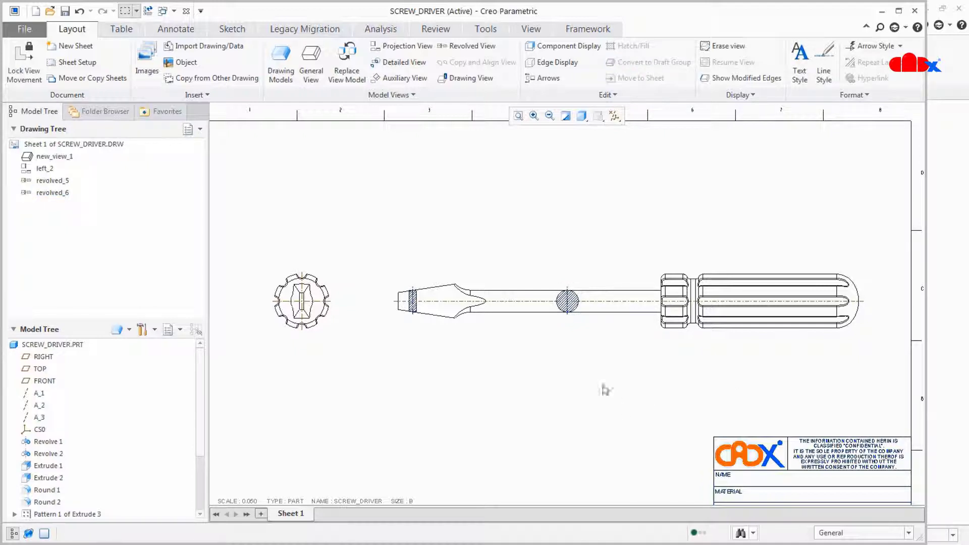
- Create a revolved view of the screwdriver's side view, centred on the handle, with a new Planar, Single cross-section named C
scroll(606, 390, "up", 4)
middle_click_drag(604, 363, 526, 364)
scroll(612, 405, "down", 2)
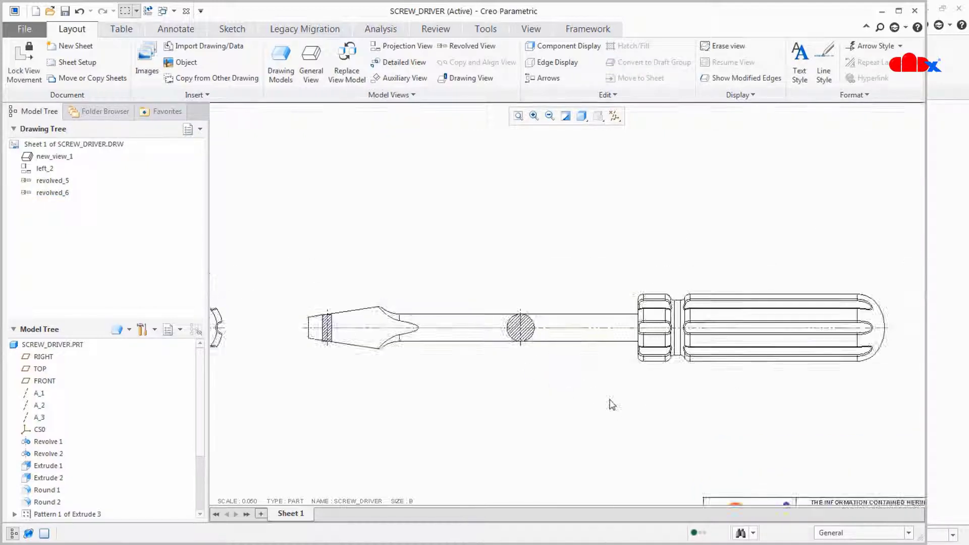
middle_click_drag(655, 411, 623, 411)
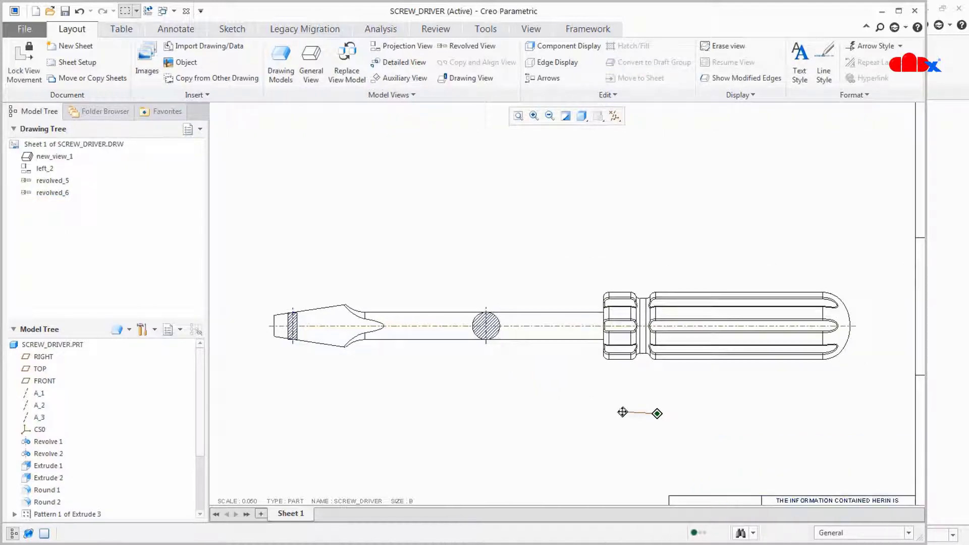
left_click(483, 49)
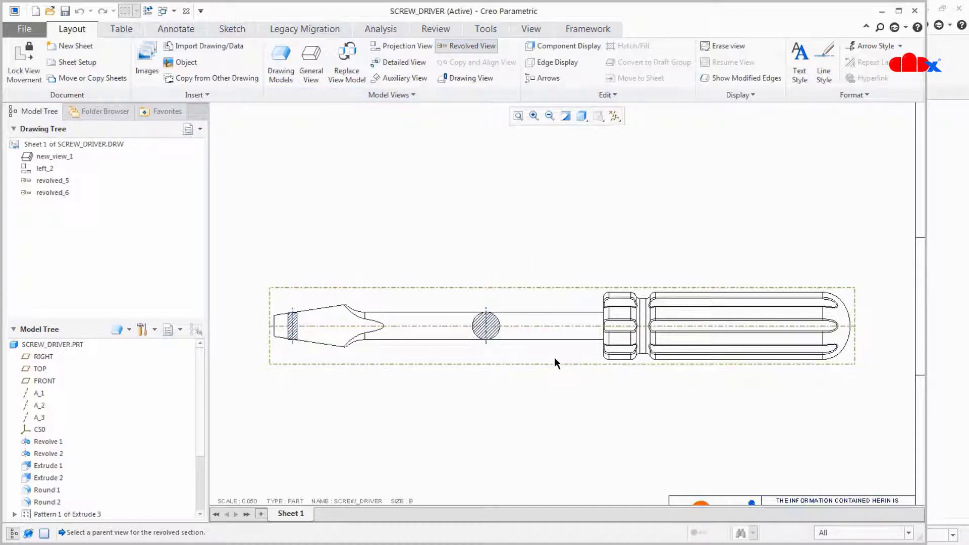
left_click(555, 361)
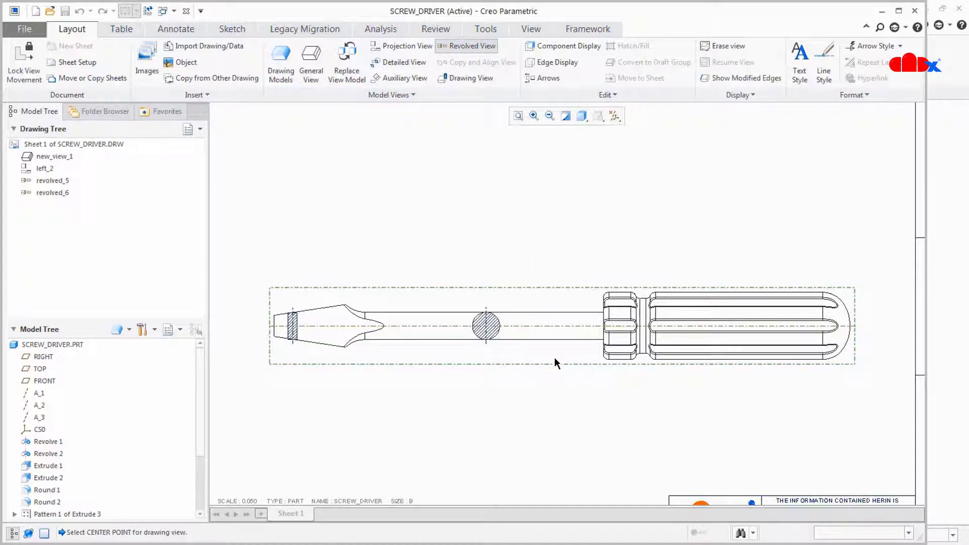
left_click(742, 326)
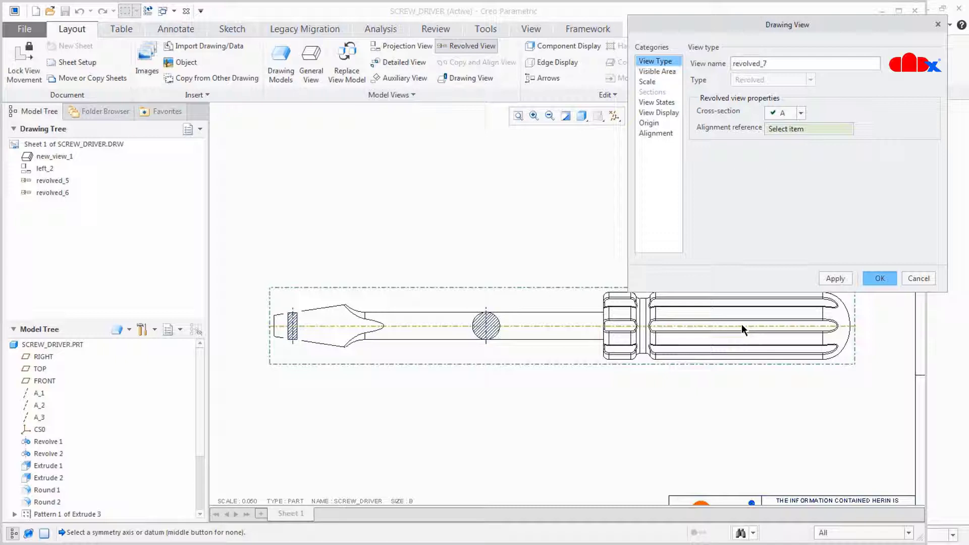
left_click(801, 113)
left_click(797, 124)
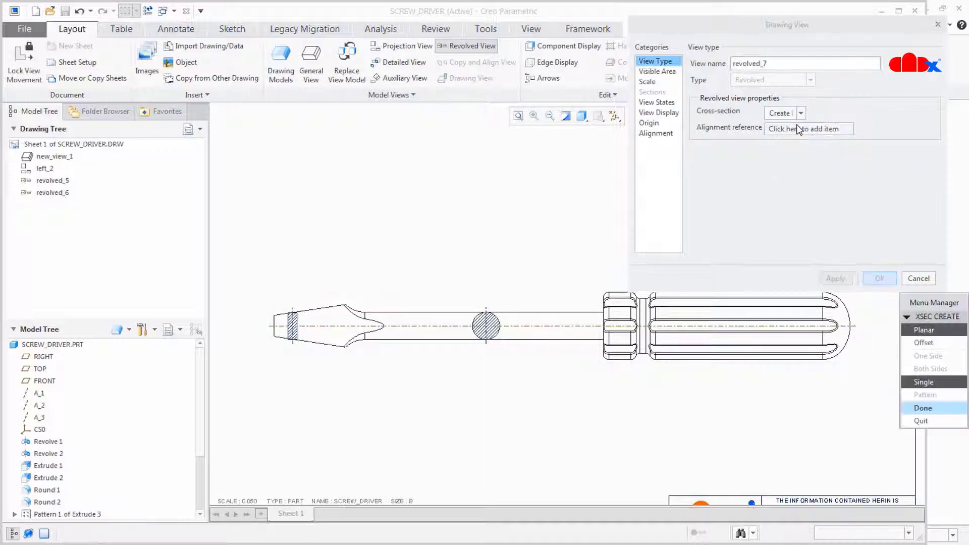
left_click(924, 407)
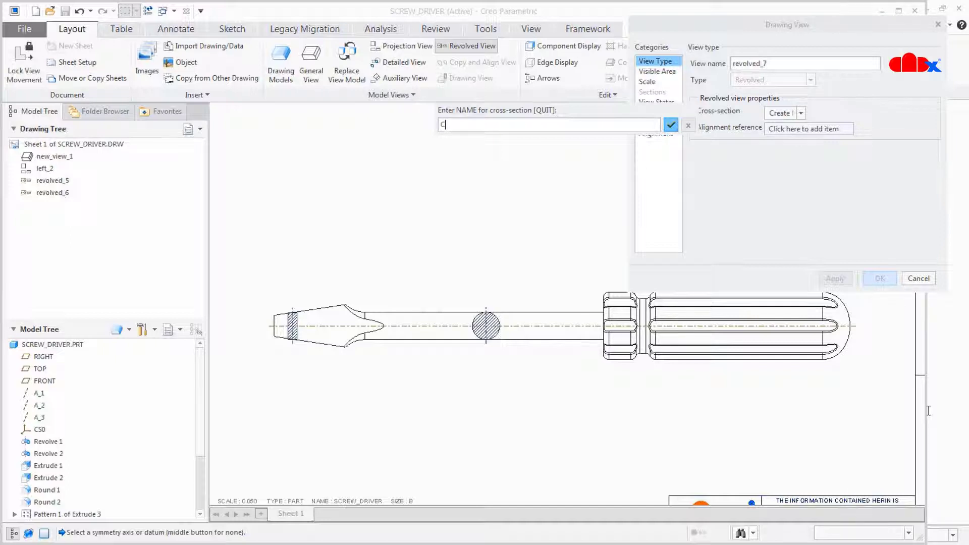
type("C")
key("Return")
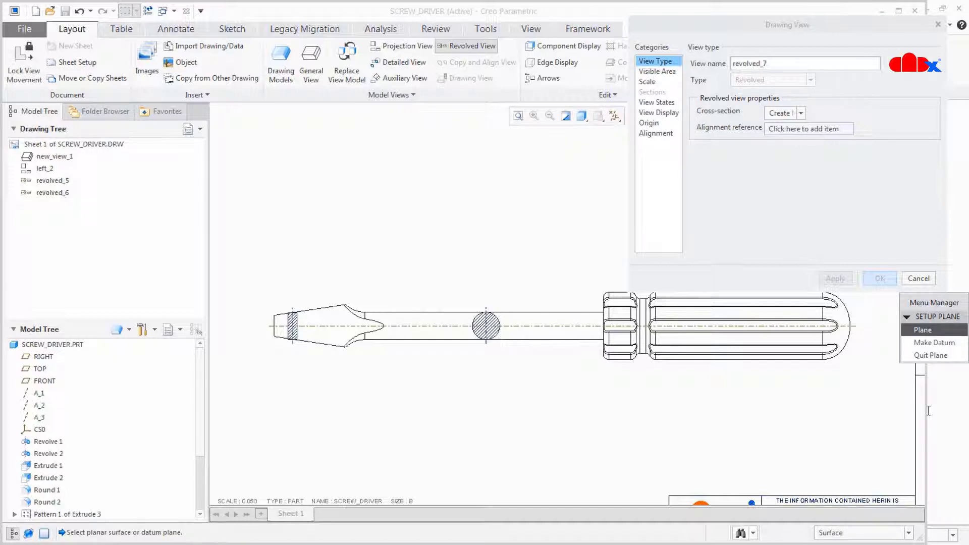
- Define section C with a datum plane offset from the face in the end view, through a mid-handle point, and complete the revolved view
left_click(934, 342)
scroll(358, 364, "down", 3)
scroll(358, 344, "up", 3)
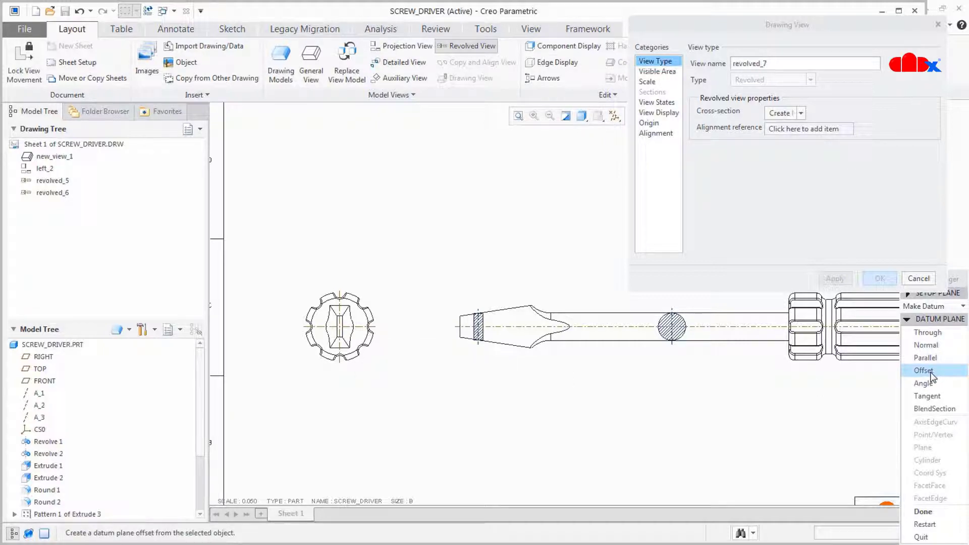
left_click(931, 372)
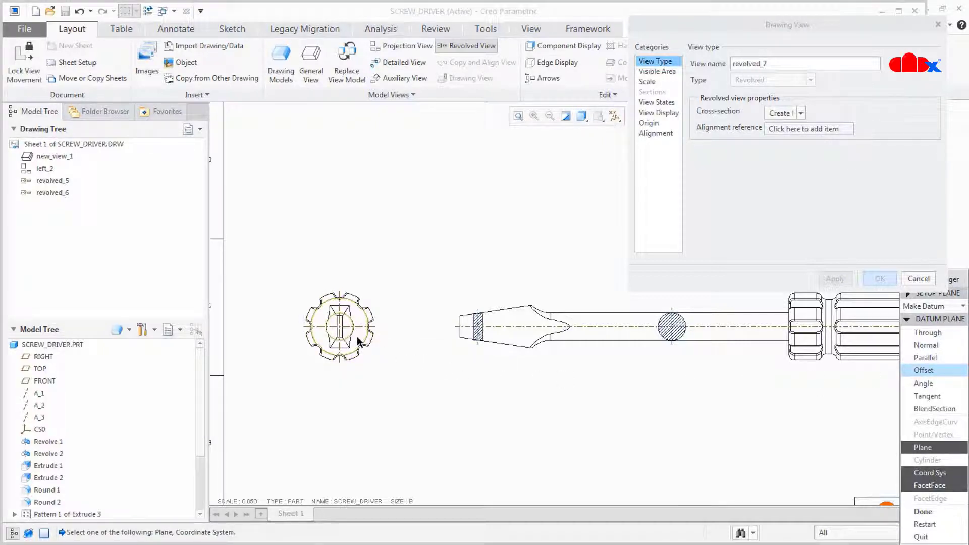
left_click(370, 349)
middle_click_drag(682, 409, 497, 406)
left_click(923, 525)
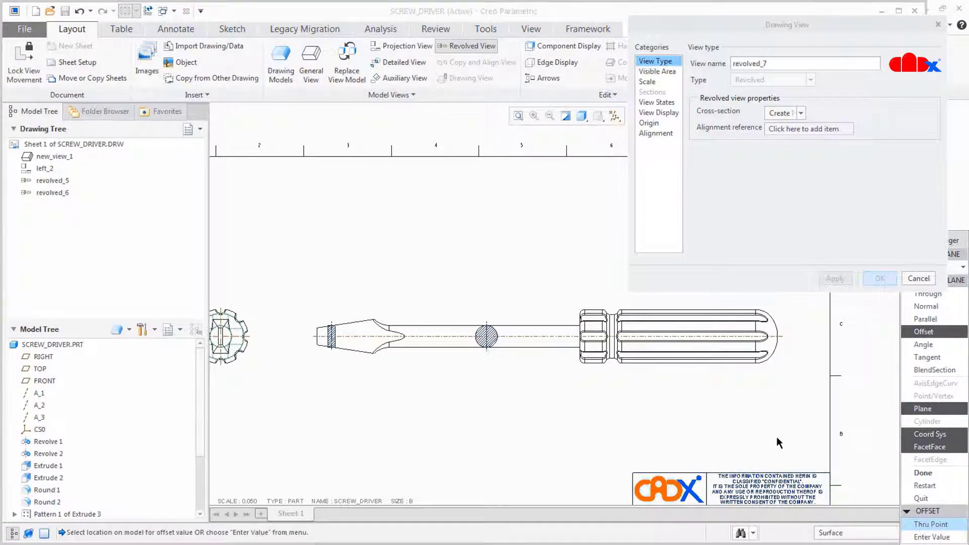
left_click(698, 341)
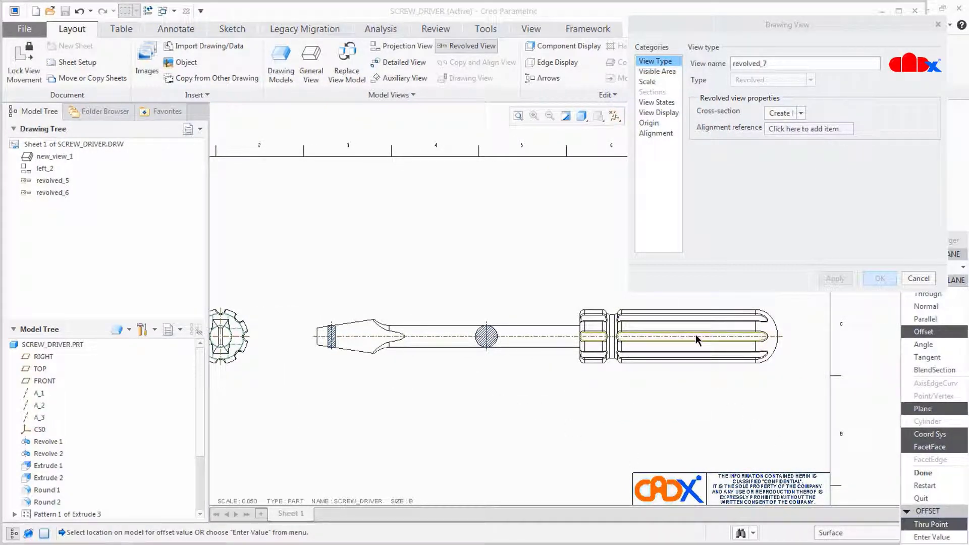
left_click(923, 512)
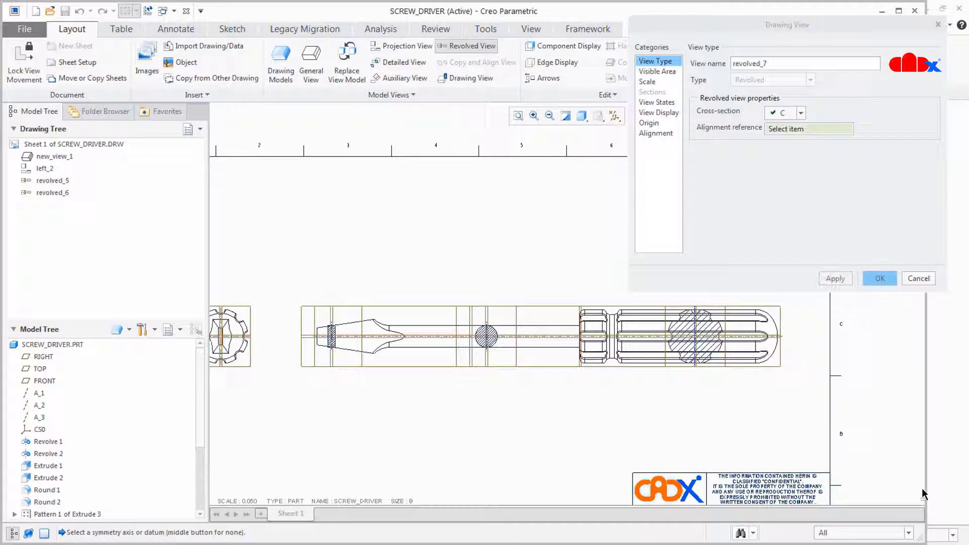
left_click(879, 278)
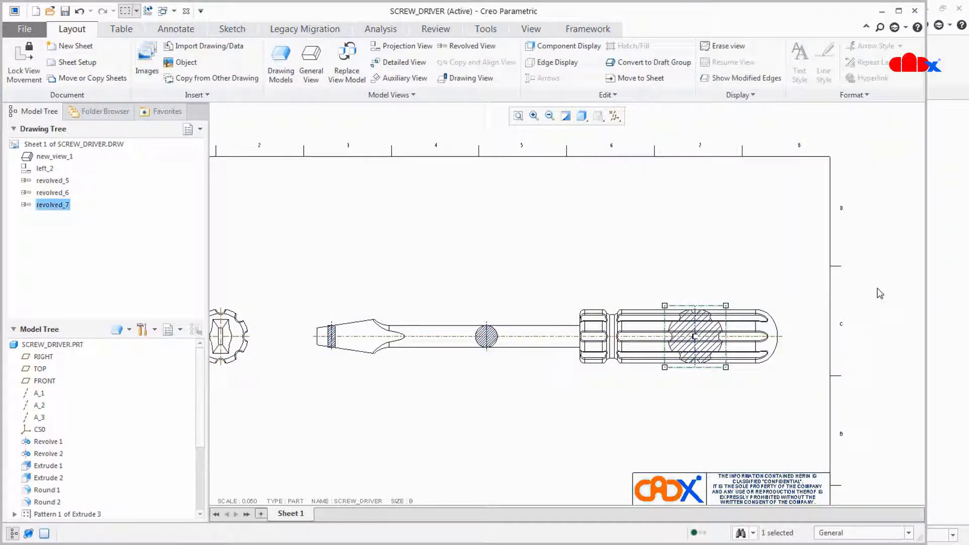
left_click(777, 410)
- Create a revolved view of the screwdriver's side view, placed above the blade tip and using existing cross-section A
middle_click_drag(569, 444, 662, 348)
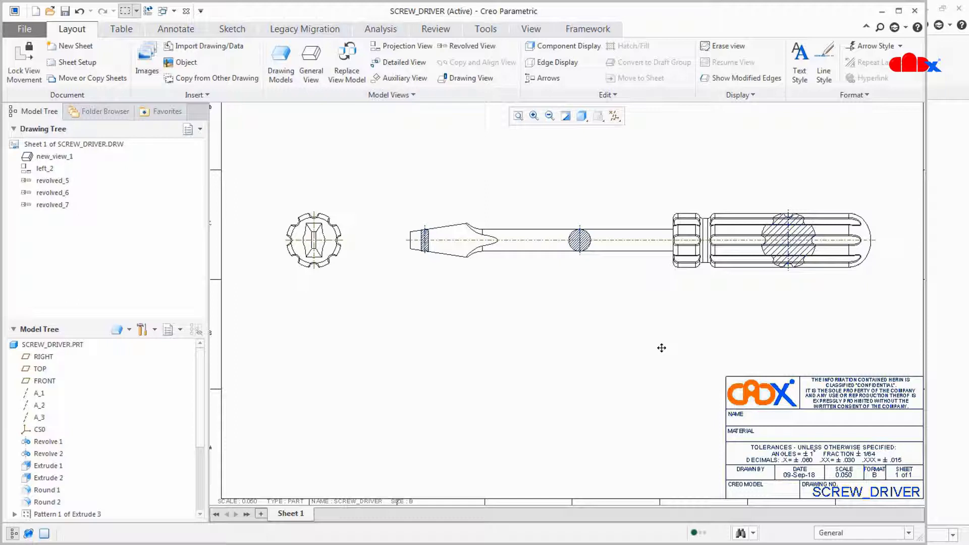
middle_click_drag(661, 353, 659, 388)
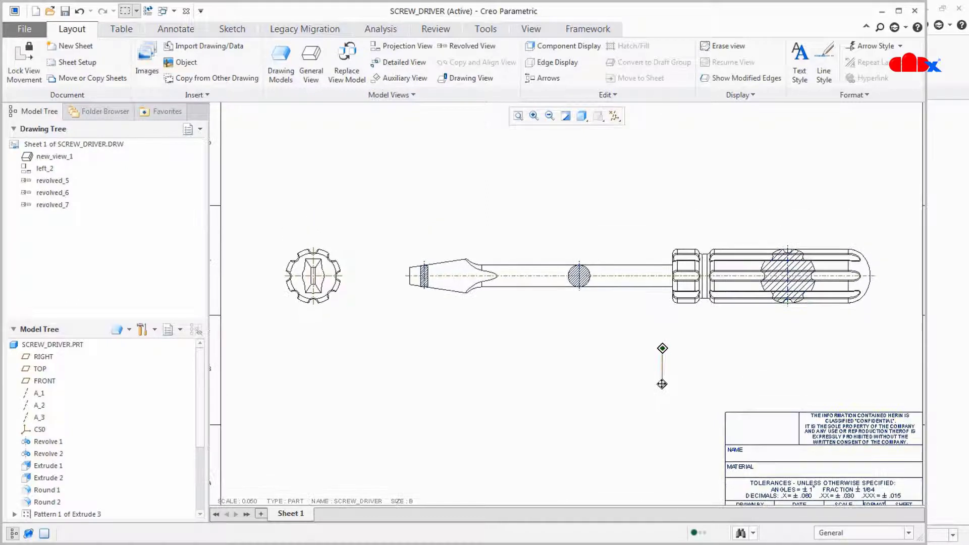
left_click(467, 46)
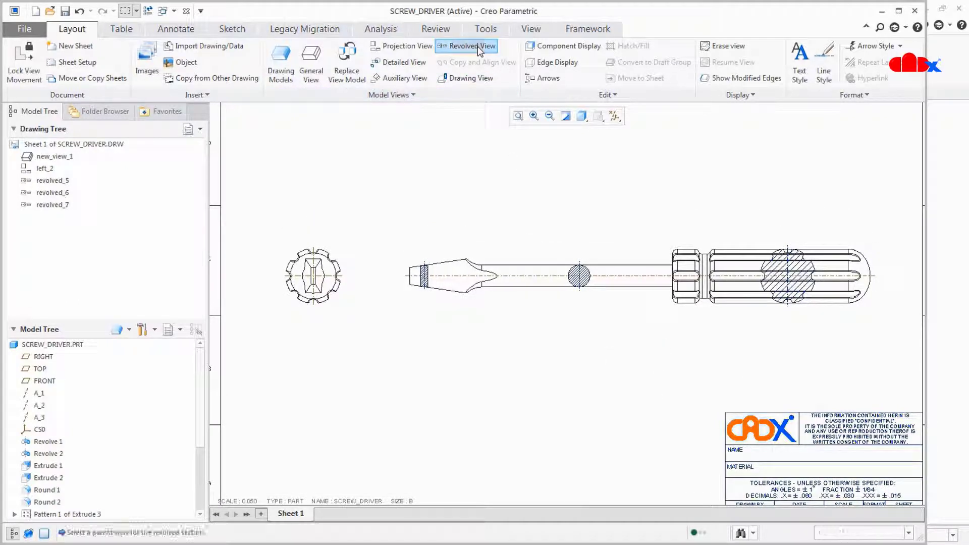
left_click(513, 296)
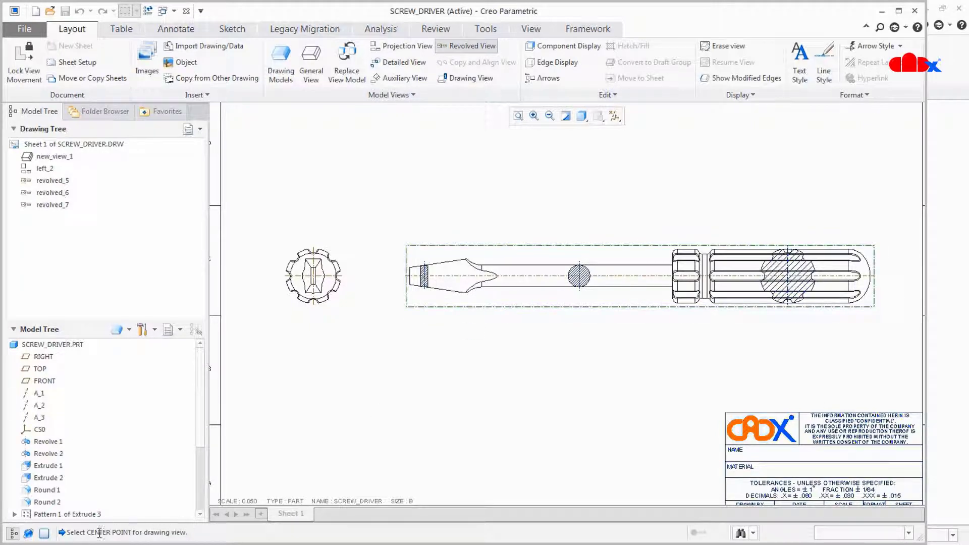
left_click_drag(91, 532, 191, 532)
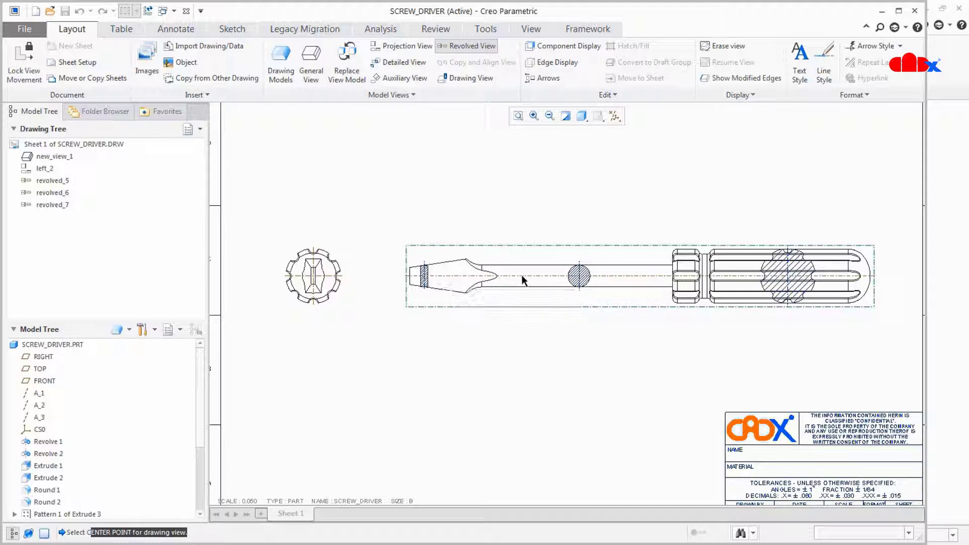
left_click(424, 188)
middle_click(424, 187)
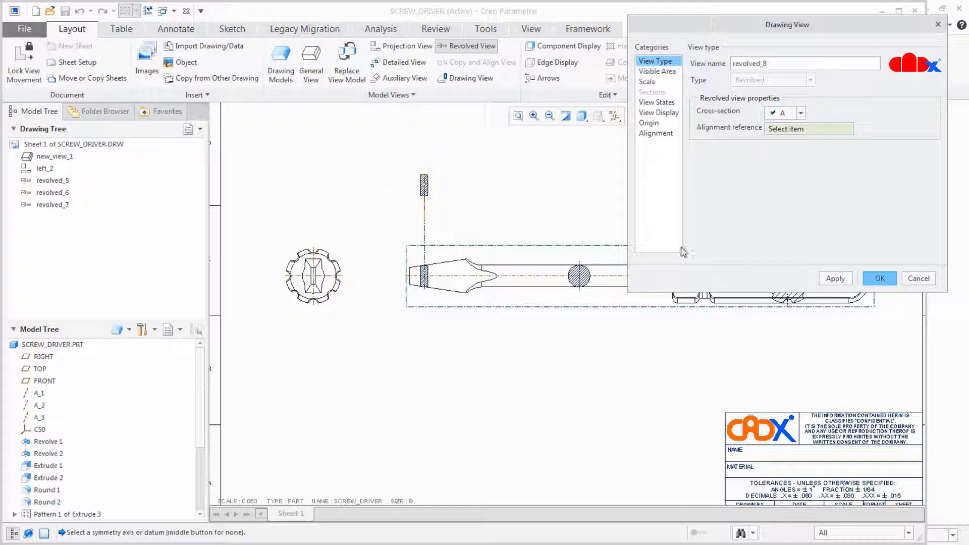
left_click(838, 279)
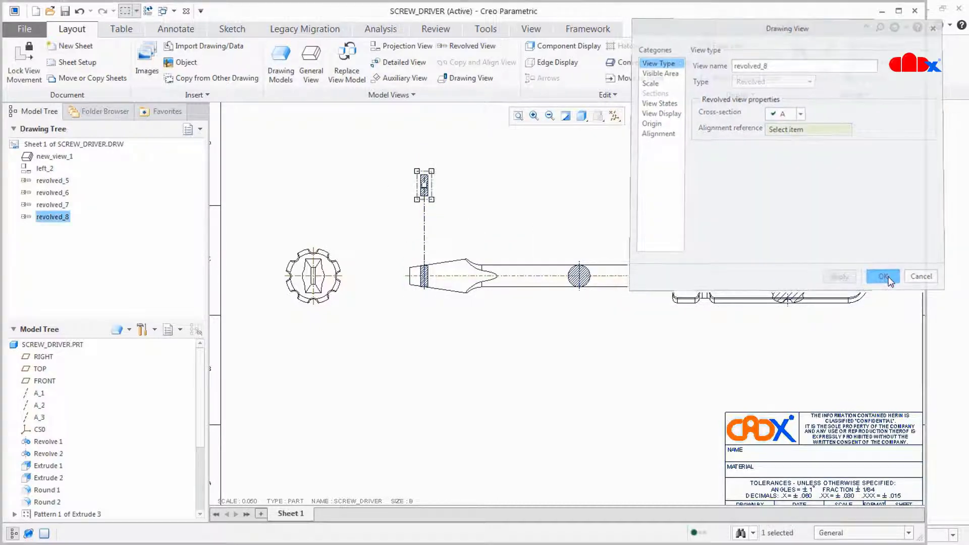
left_click(884, 278)
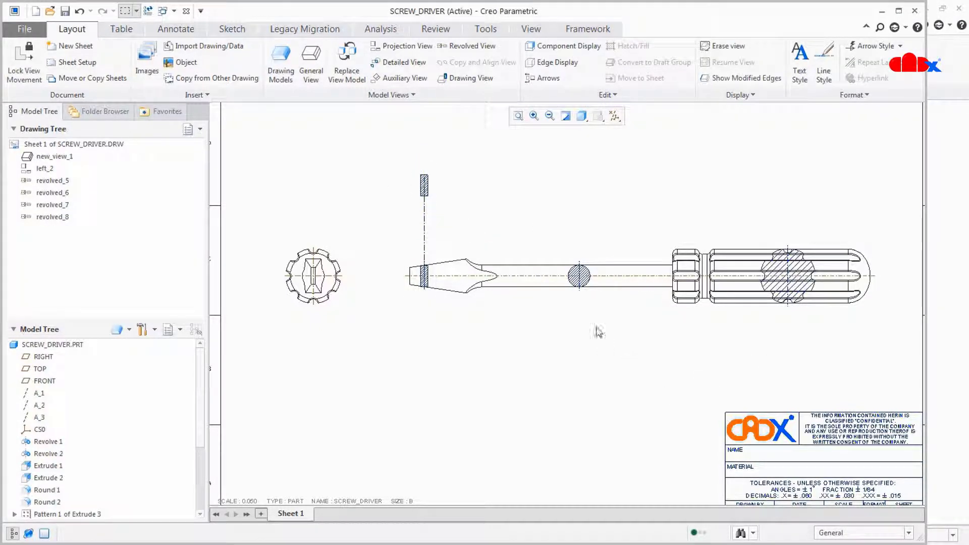
- Create a revolved view of the side view, placed above the middle of the shank and using existing cross-section B
left_click(482, 50)
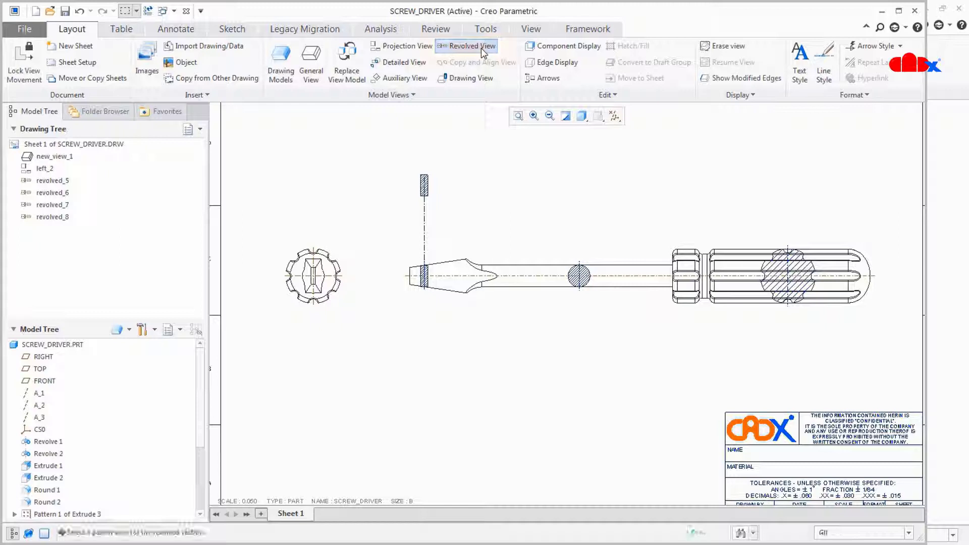
left_click(619, 297)
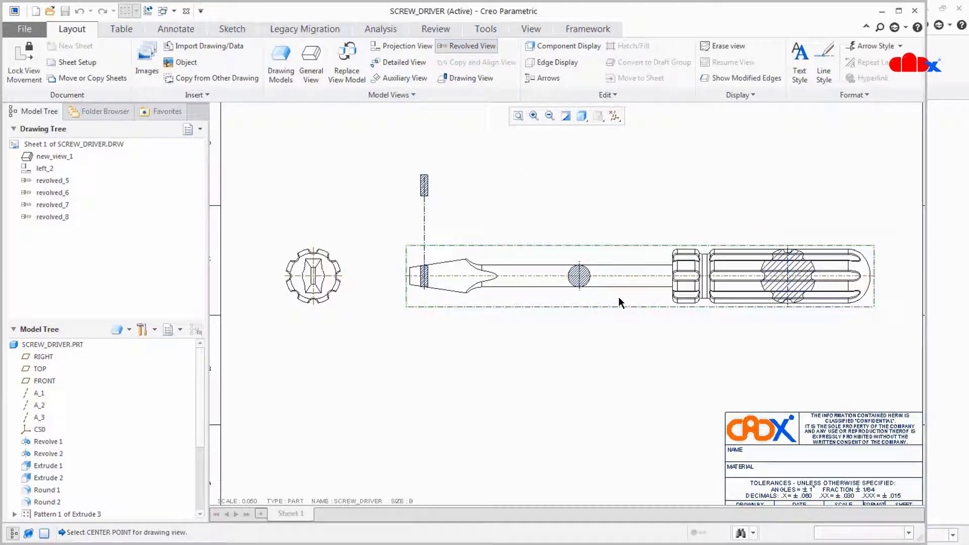
left_click(578, 178)
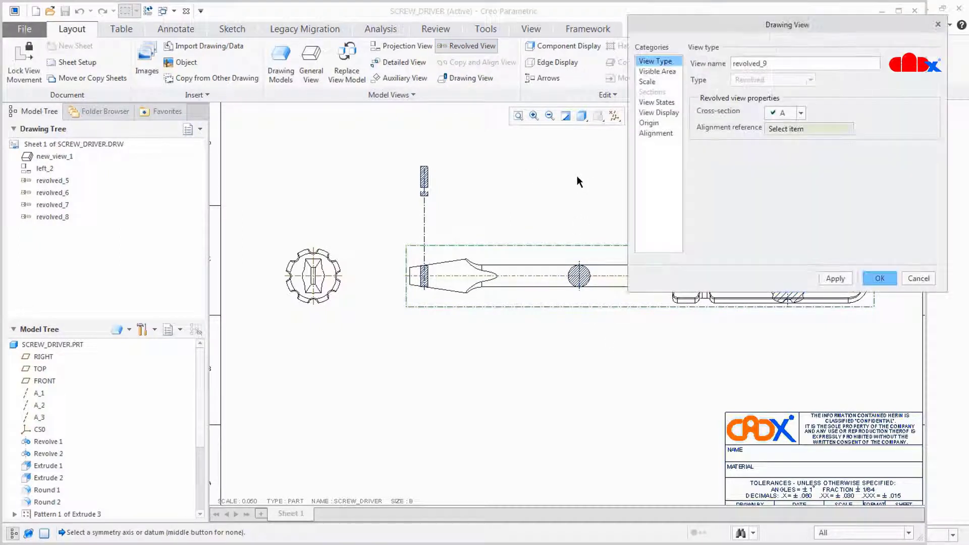
left_click(785, 114)
left_click(780, 150)
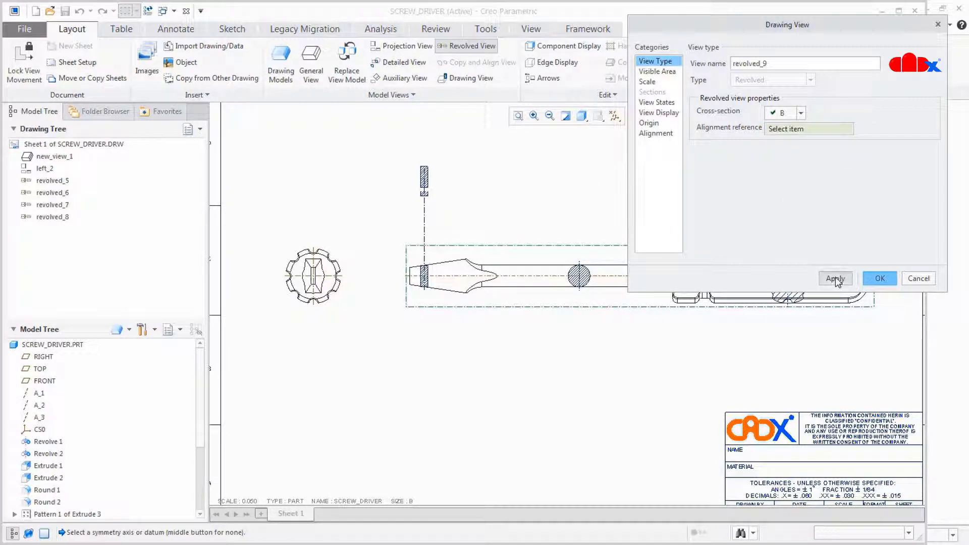
left_click(835, 279)
left_click(880, 278)
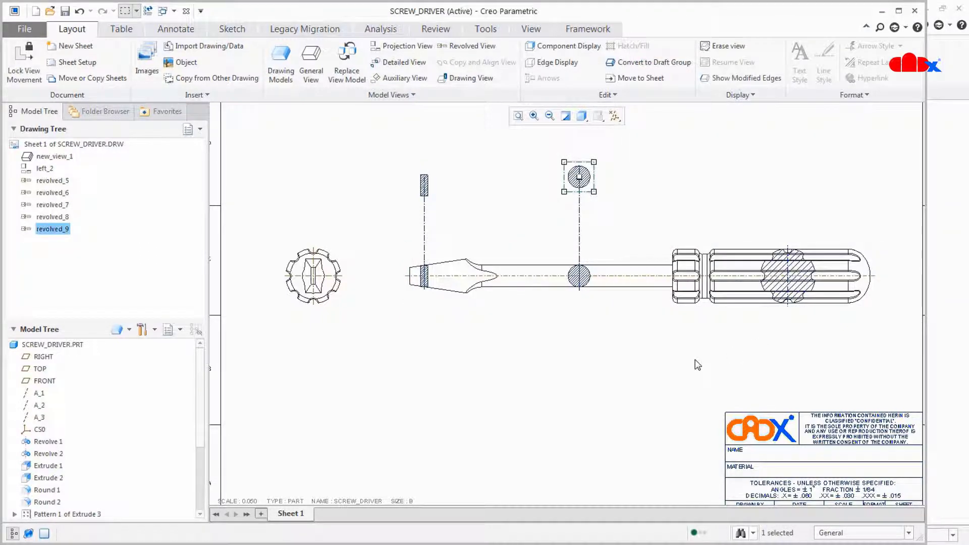
left_click(698, 365)
- Create a revolved view of the side view, placed above the handle and using existing cross-section C
left_click(467, 46)
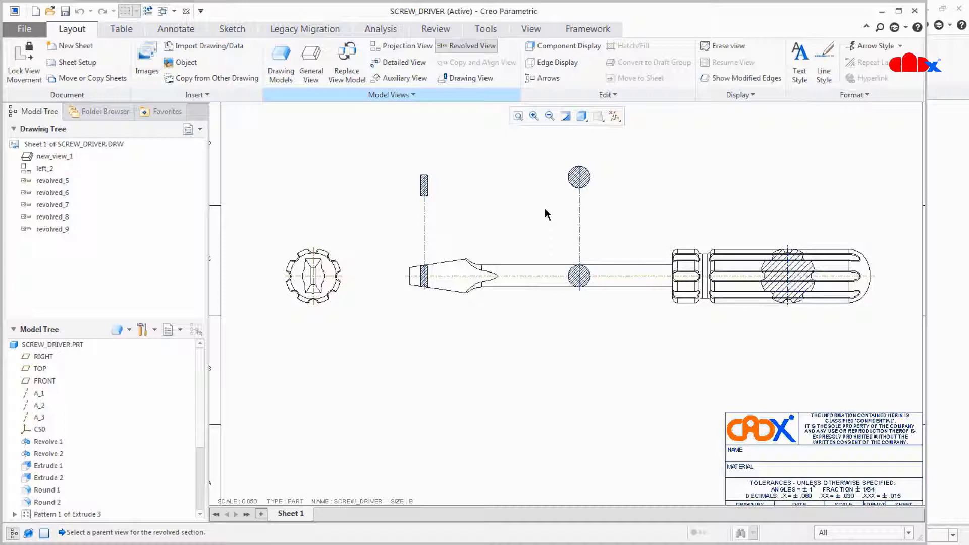
left_click(654, 309)
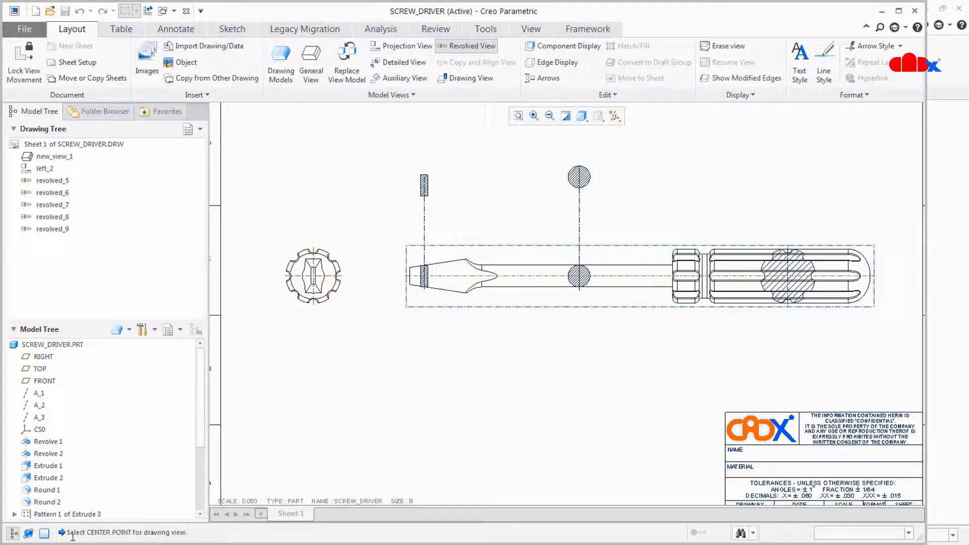
left_click(791, 179)
left_click(800, 113)
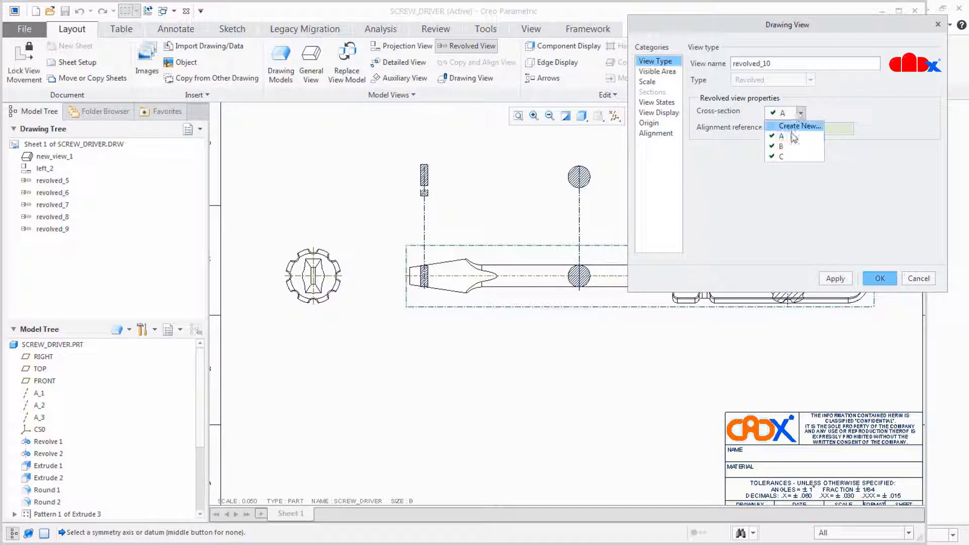
left_click(781, 157)
left_click(836, 279)
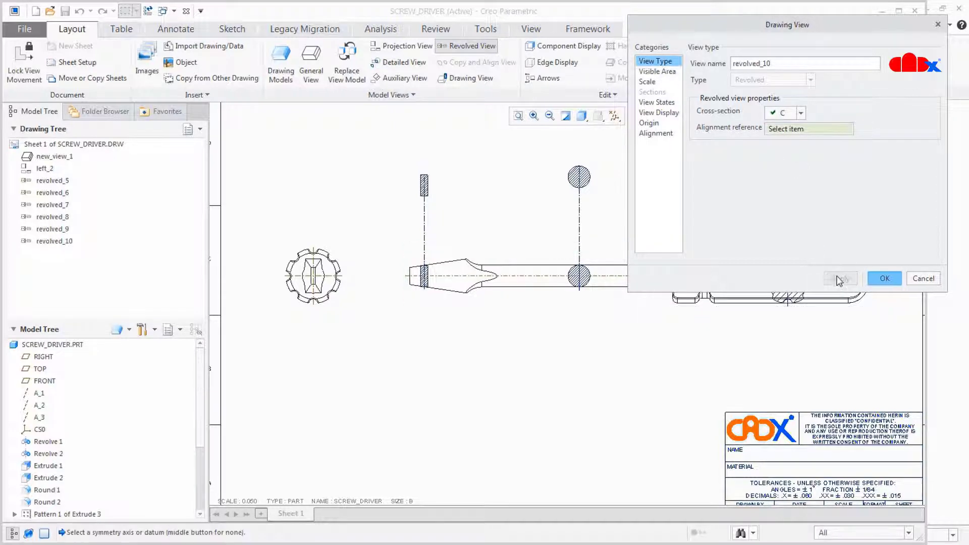
left_click(897, 281)
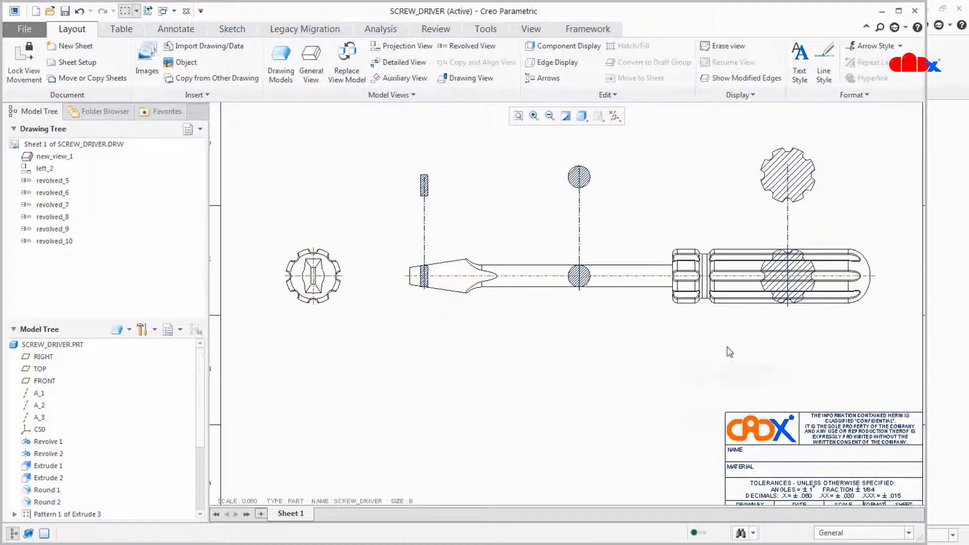
- Dimension the diameter of the round shank section above the side view, with the text beside its upper edge
scroll(575, 392, "down", 2)
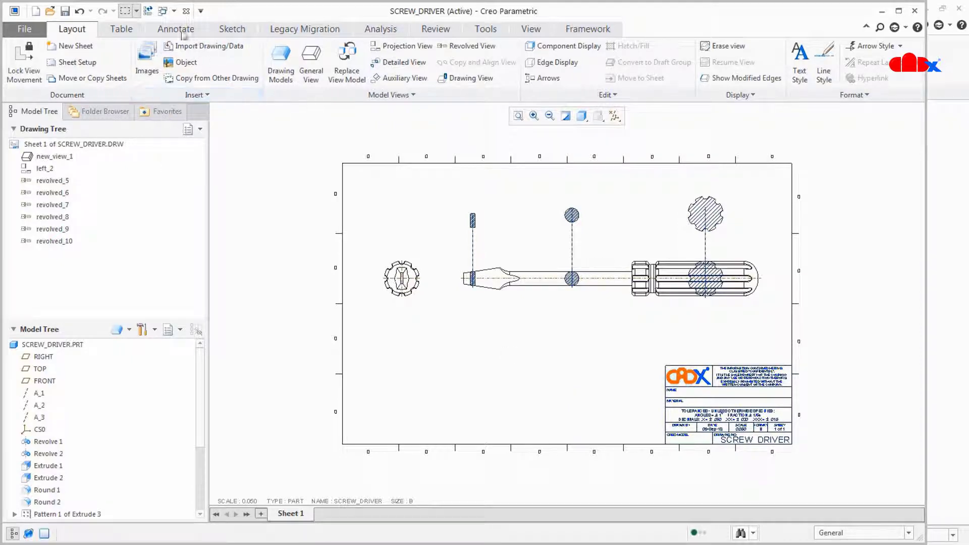
left_click(176, 29)
left_click(186, 54)
scroll(510, 199, "up", 5)
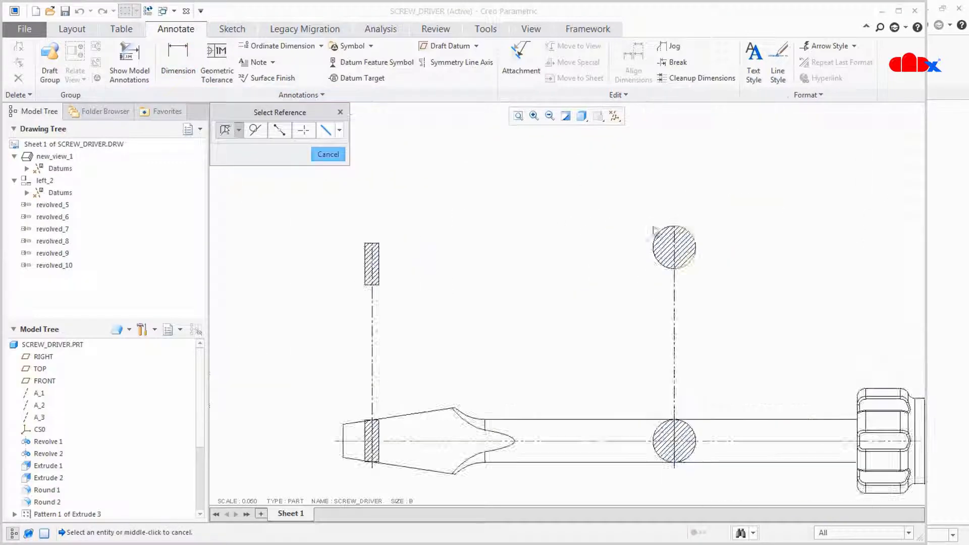
left_click(694, 236)
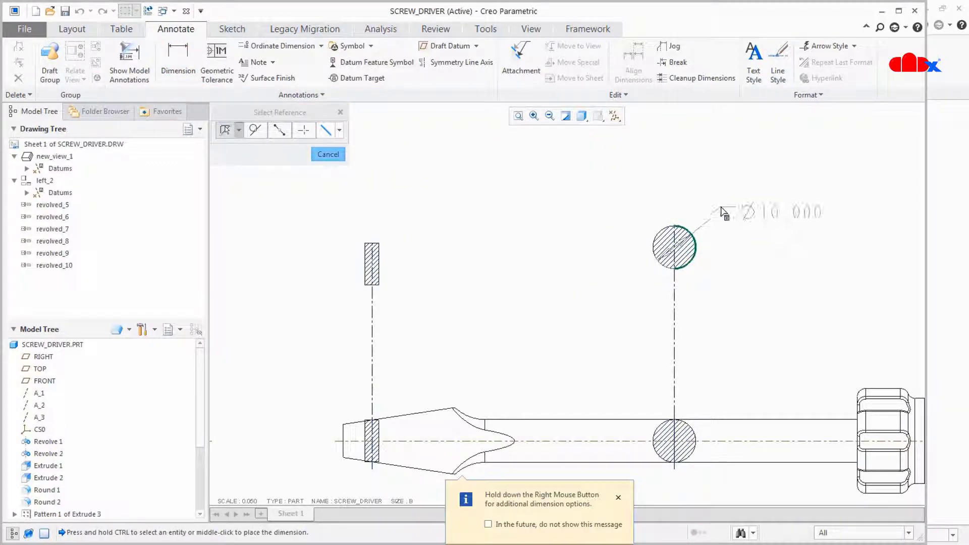
middle_click(757, 207)
- Dimension the width of the rectangular blade section along its top edge, with the text above and beside it
scroll(376, 250, "up", 3)
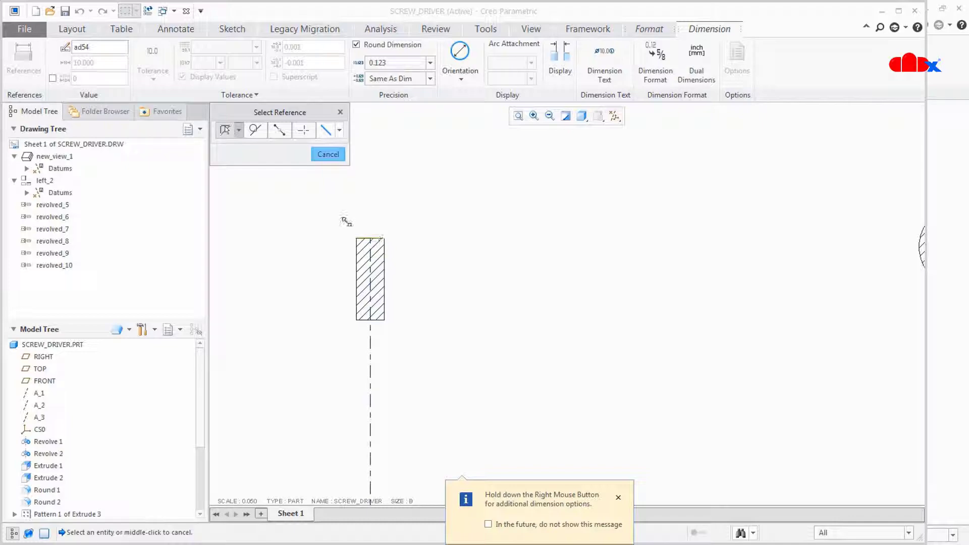
left_click(370, 238)
middle_click(489, 195)
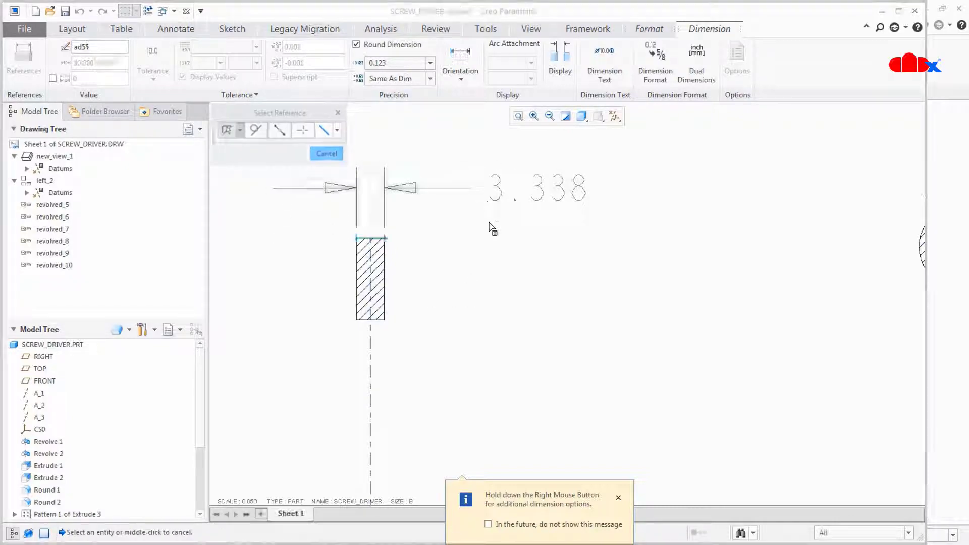
- Dimension the outer diameter of the fluted handle section above the side view, finish dimensioning and fit the whole sheet in view
scroll(504, 271, "down", 4)
scroll(544, 286, "up", 2)
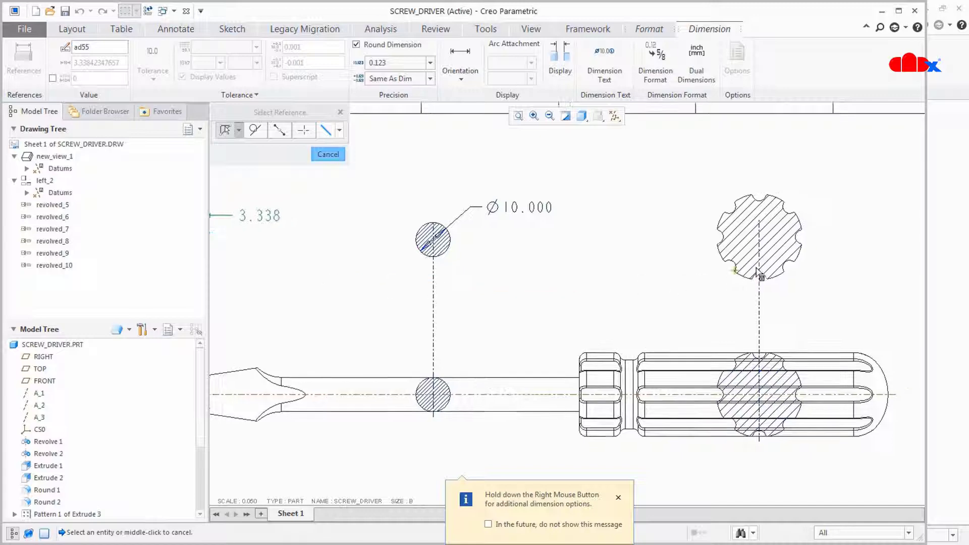
scroll(752, 275, "up", 3)
left_click(740, 258)
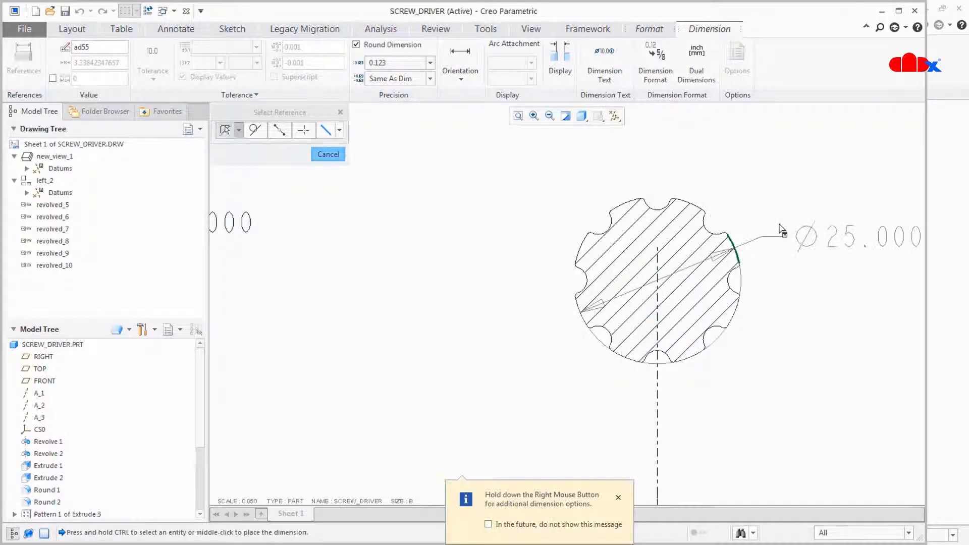
scroll(792, 267, "down", 1)
scroll(793, 266, "down", 3)
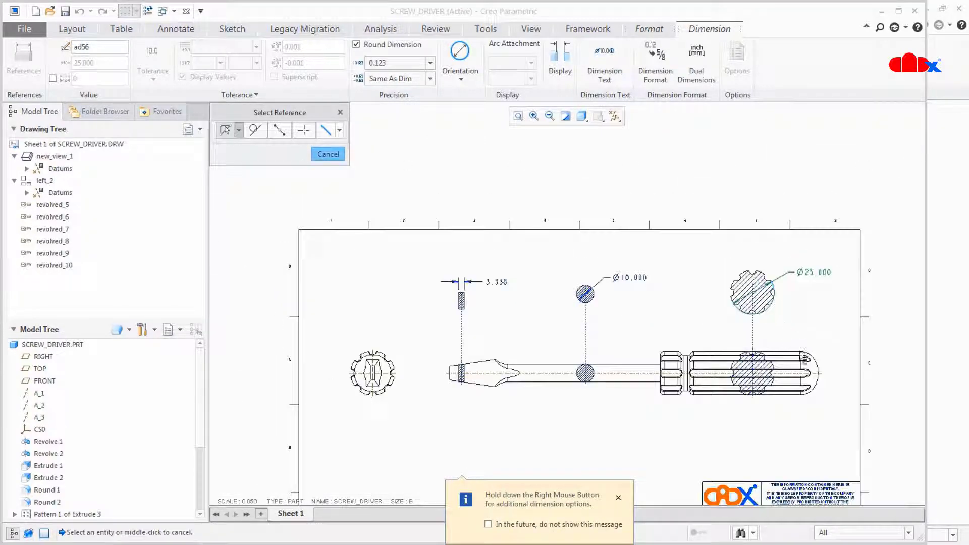
middle_click(744, 433)
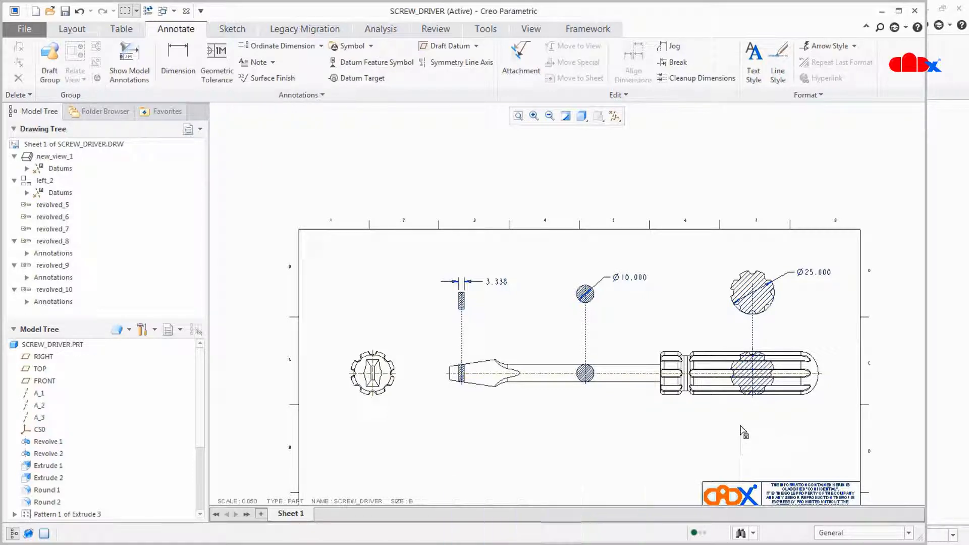
left_click(519, 117)
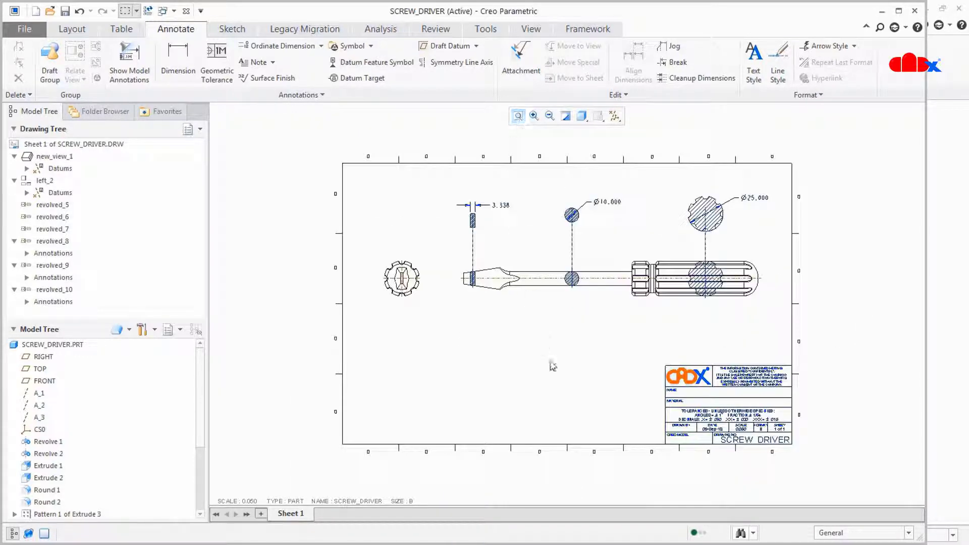